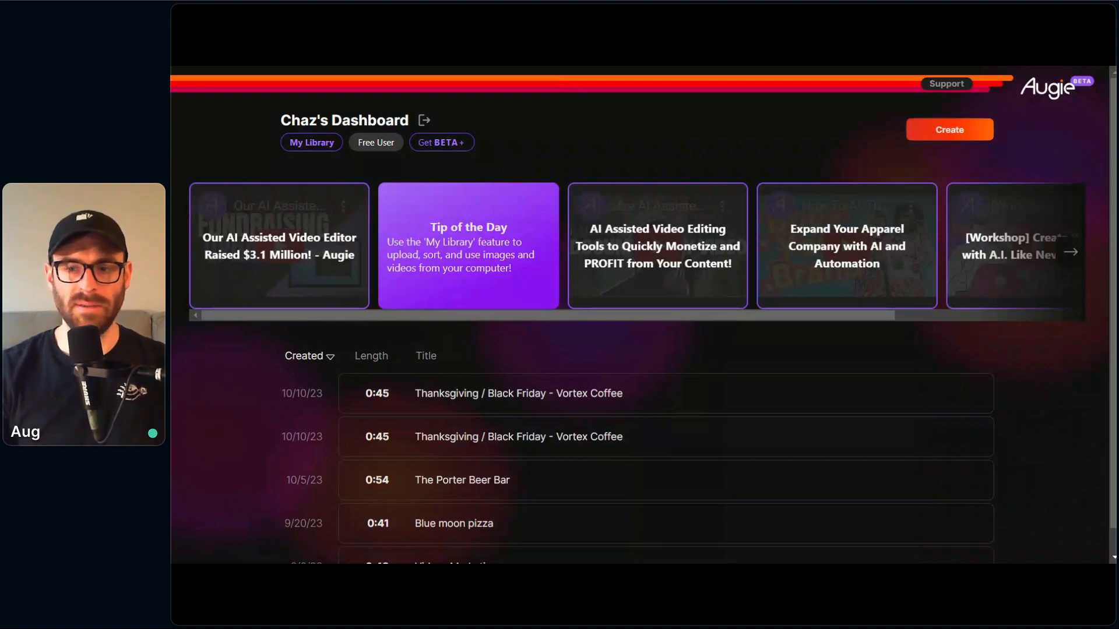
Step: Look through the dashboard's list of existing videos and the carousel of tutorial videos and tips
{"action": "mouse_move", "coordinate": [673, 273]}
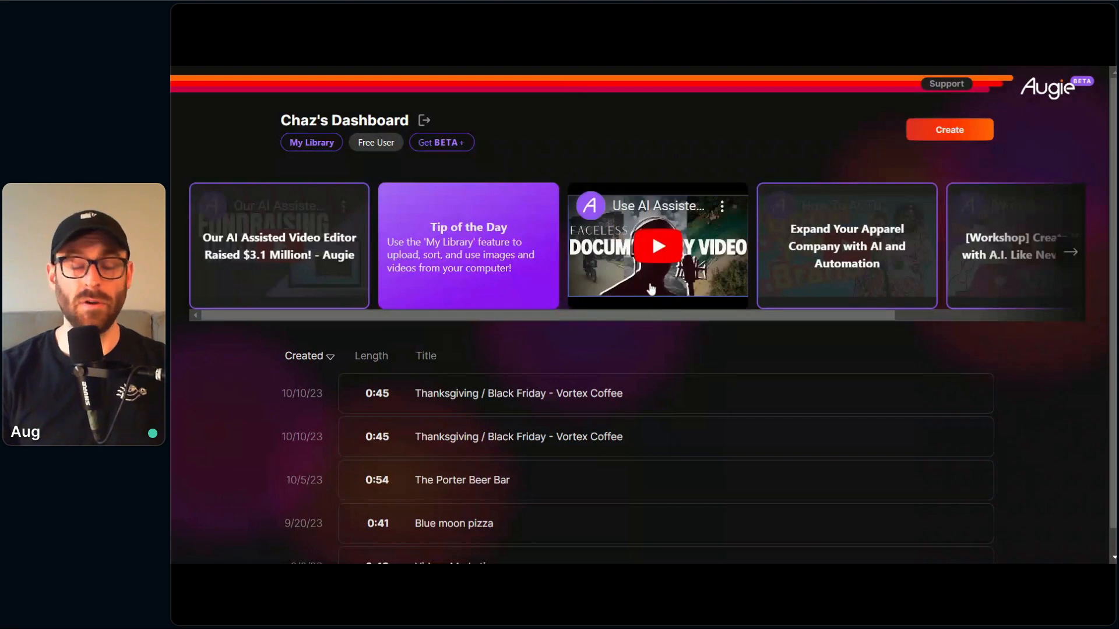
{"action": "scroll", "coordinate": [1062, 293], "scroll_direction": "down", "scroll_amount": 1}
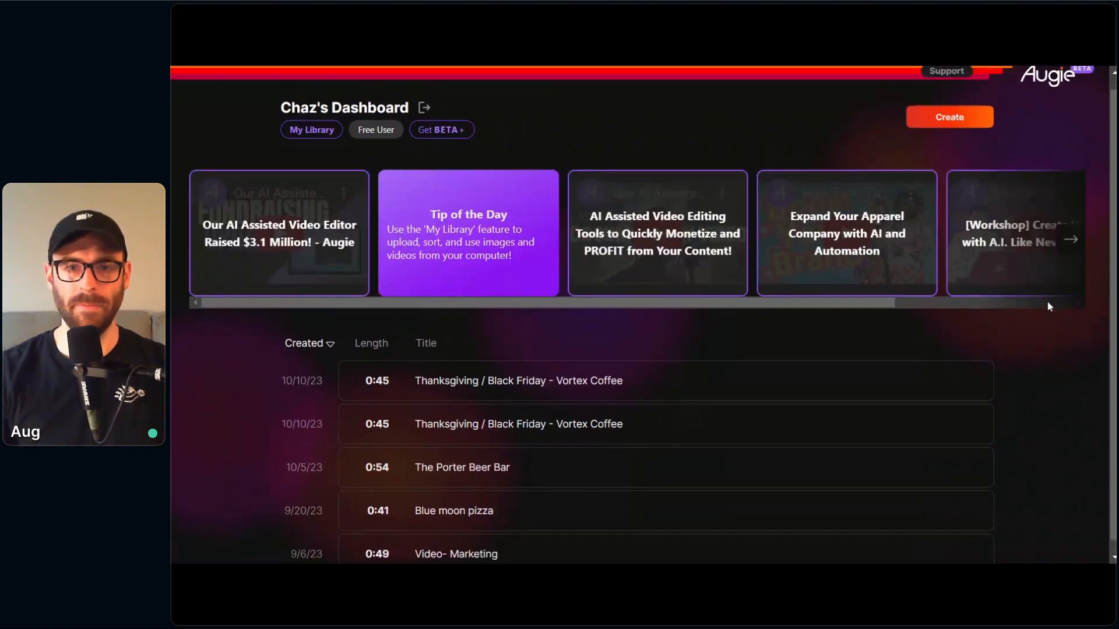
{"action": "scroll", "coordinate": [1048, 307], "scroll_direction": "up", "scroll_amount": 1}
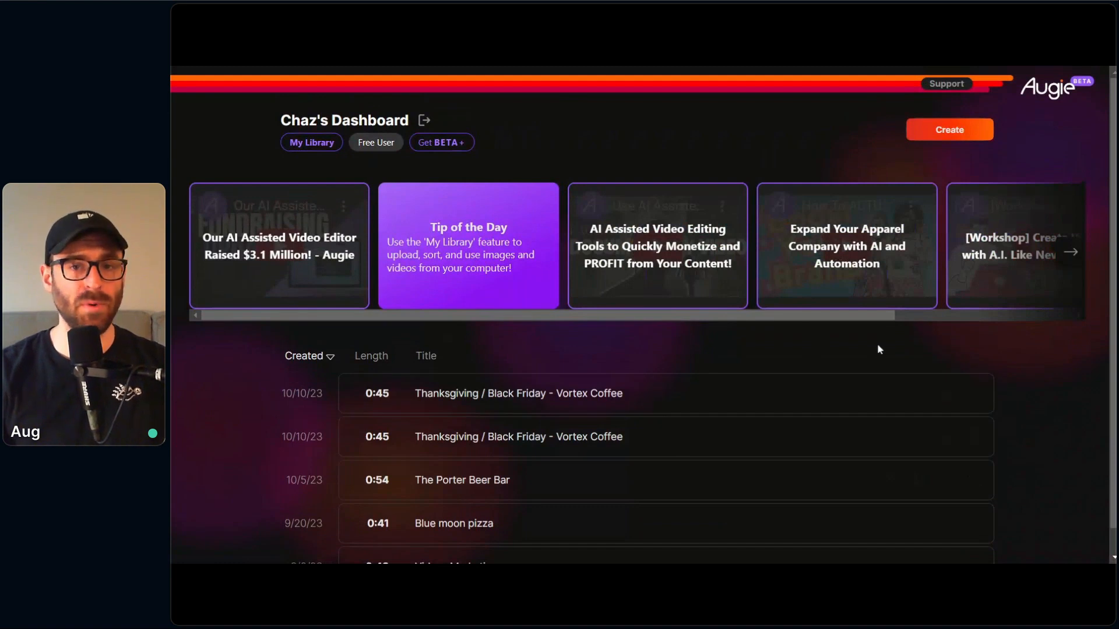
{"action": "scroll", "coordinate": [876, 349], "scroll_direction": "down", "scroll_amount": 1}
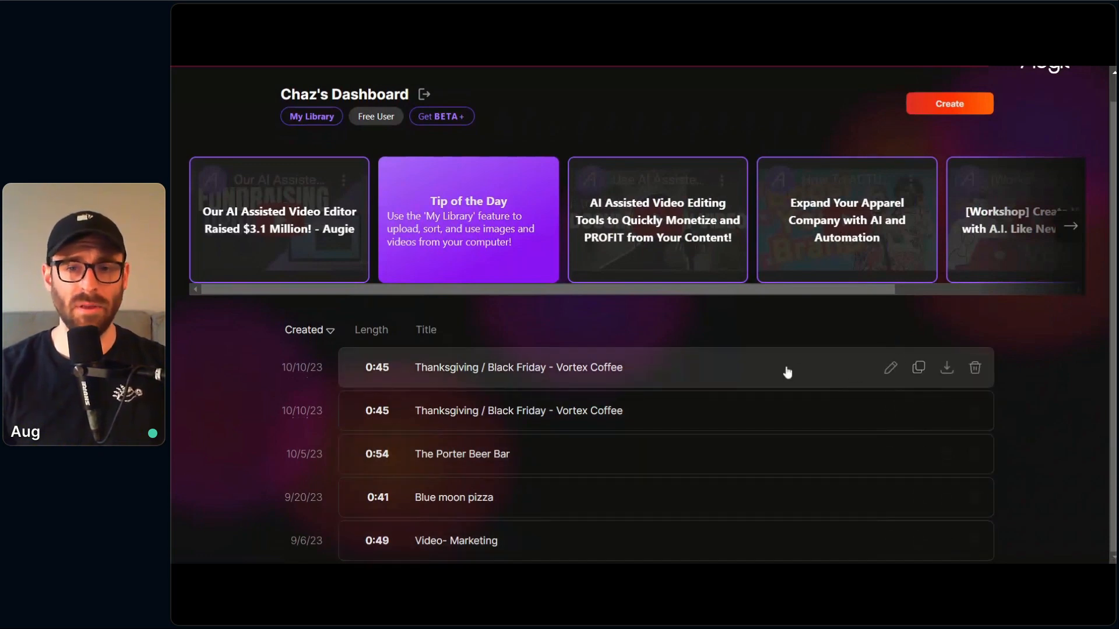
{"action": "scroll", "coordinate": [691, 369], "scroll_direction": "up", "scroll_amount": 1}
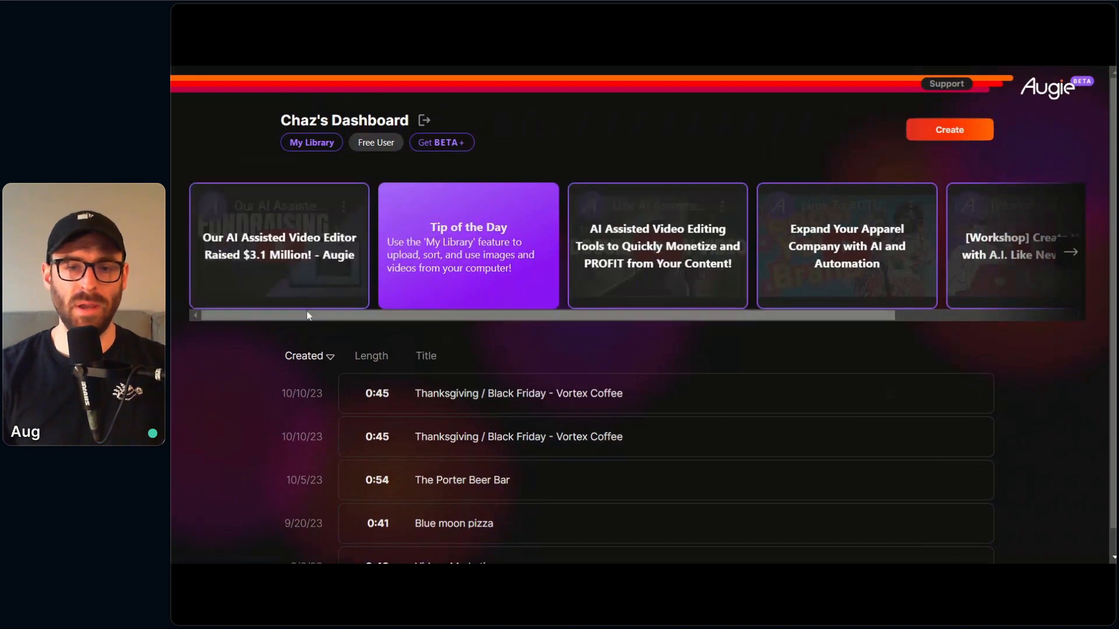
{"action": "left_click_drag", "start_coordinate": [305, 316], "coordinate": [205, 324]}
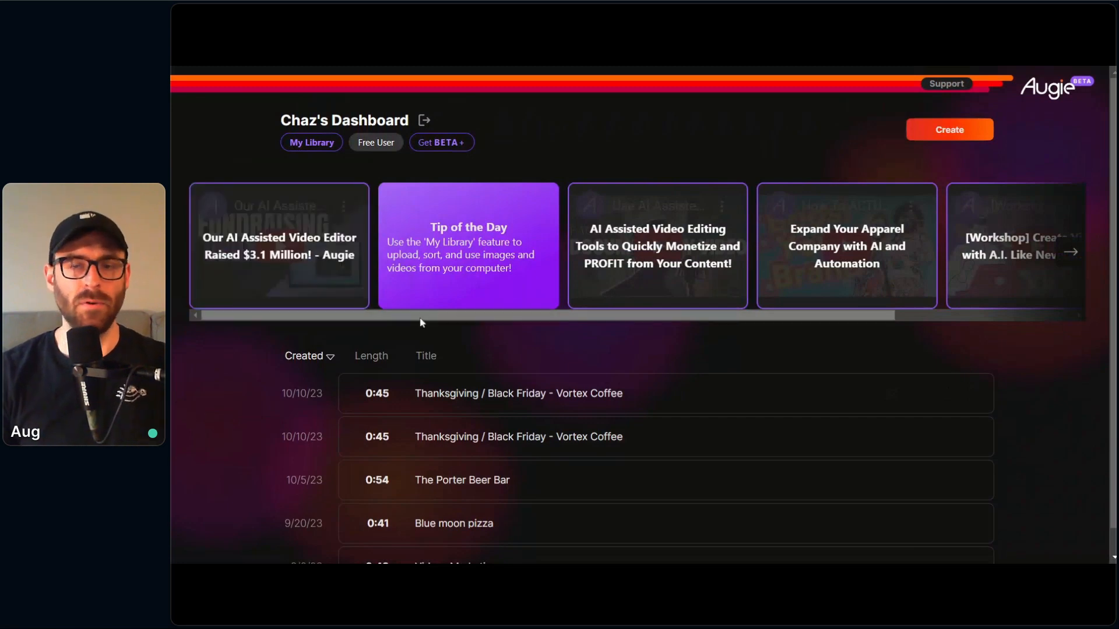
{"action": "left_click_drag", "start_coordinate": [420, 320], "coordinate": [554, 317]}
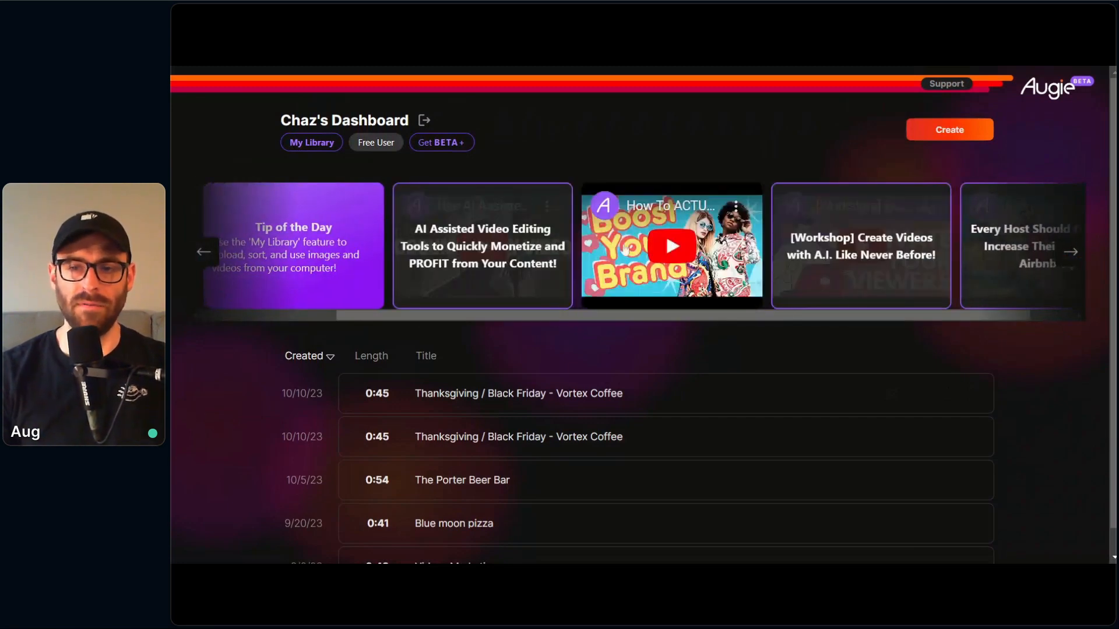
{"action": "left_click_drag", "start_coordinate": [526, 318], "coordinate": [391, 319]}
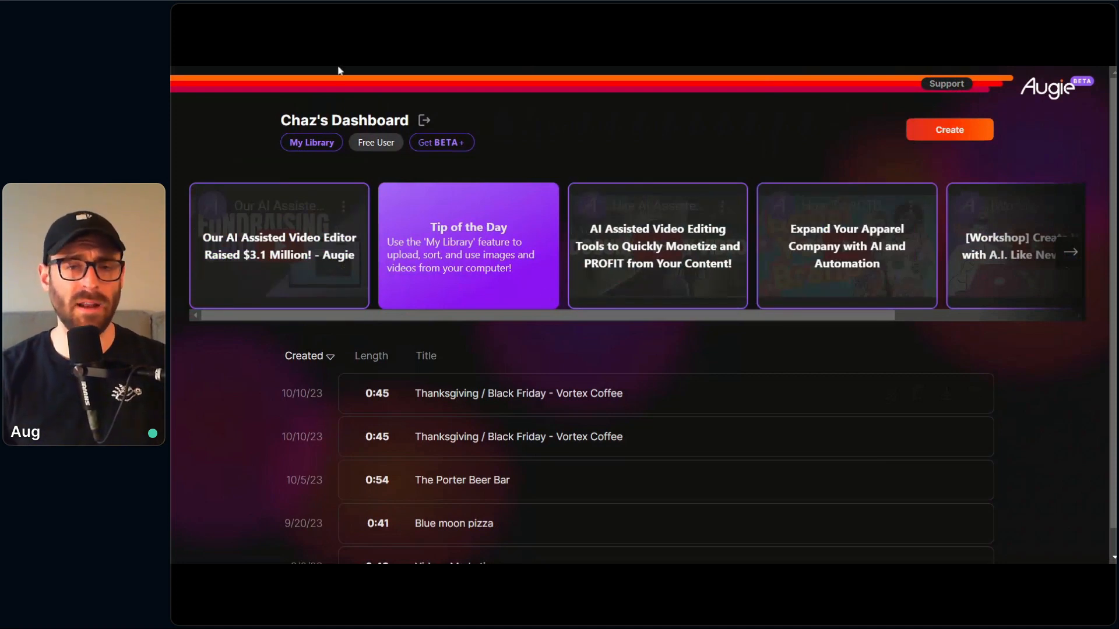
Step: Examine the media library's Mudfire folder, all assets and the media type filter options, and return to the dashboard
{"action": "left_click", "coordinate": [320, 143]}
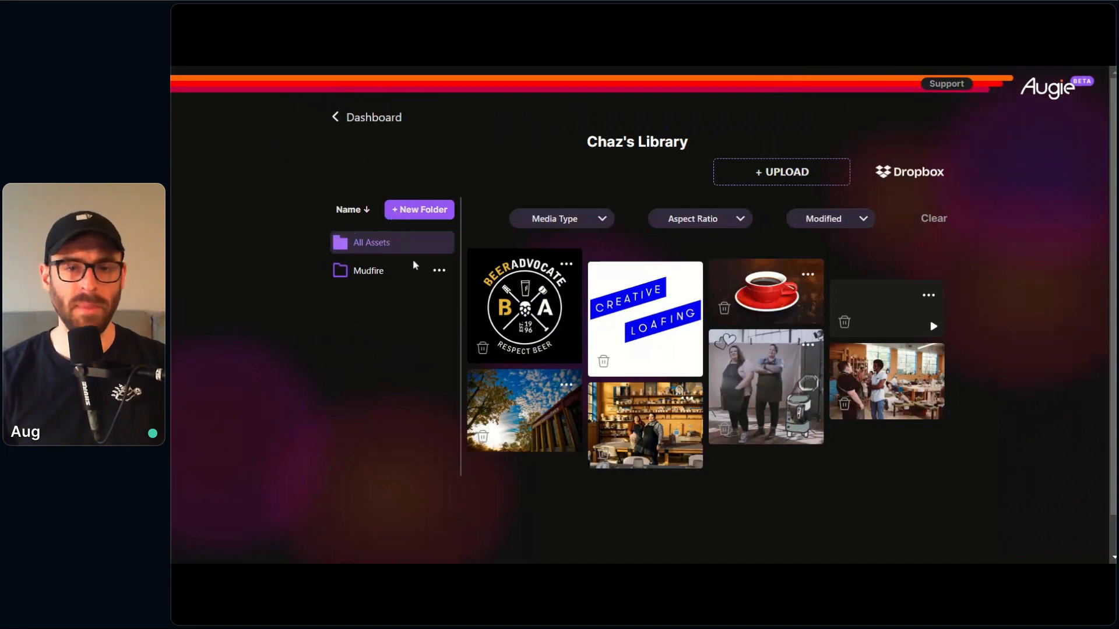
{"action": "left_click", "coordinate": [376, 276]}
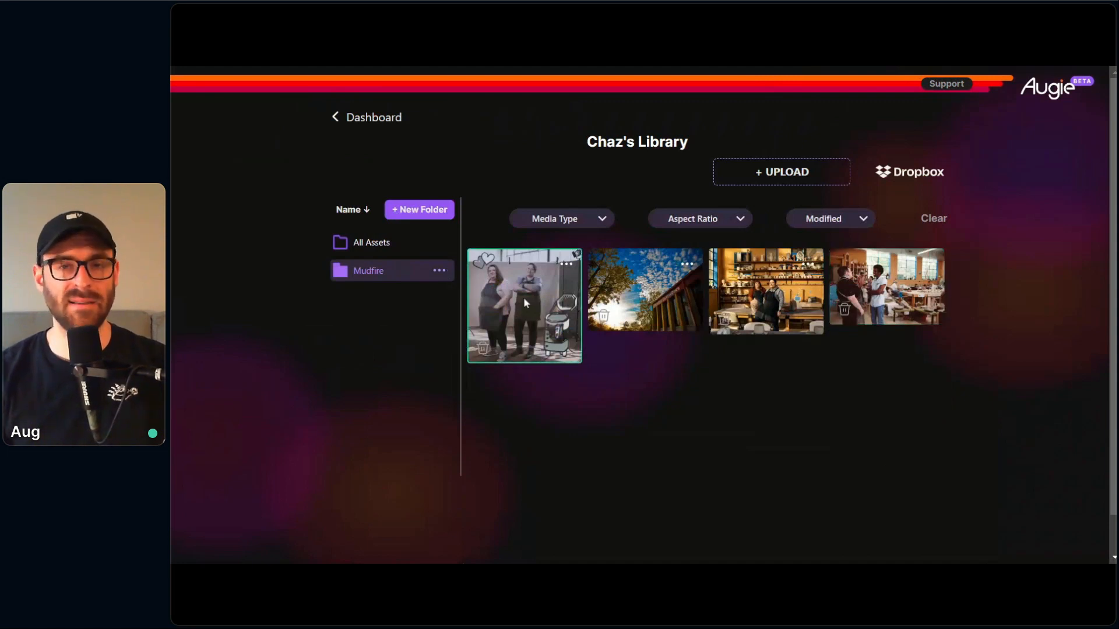
{"action": "left_click", "coordinate": [420, 251]}
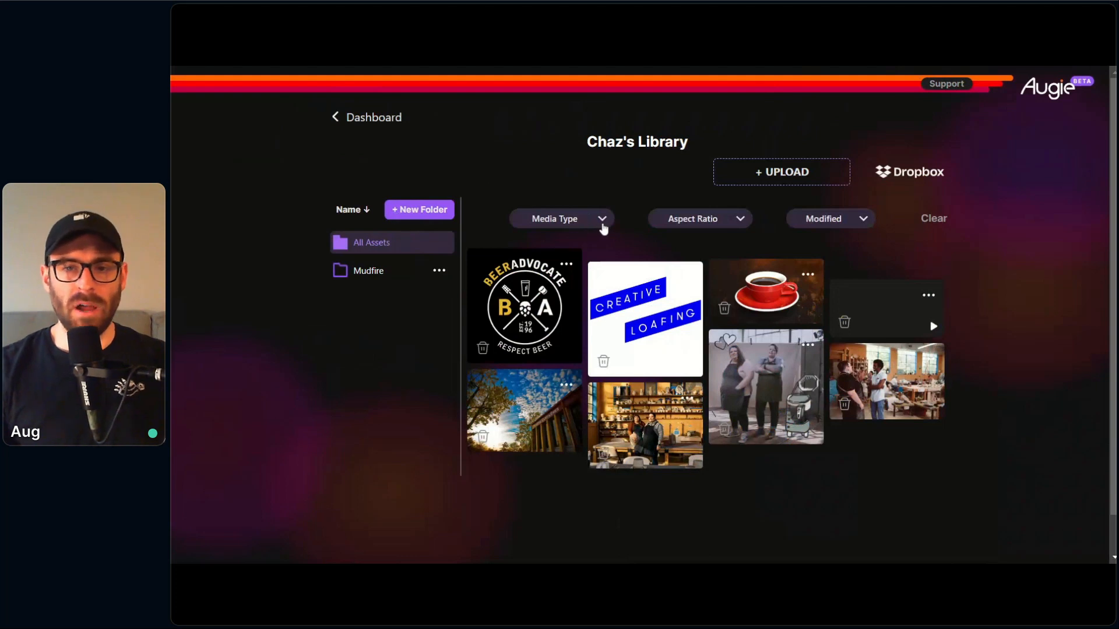
{"action": "left_click", "coordinate": [601, 226]}
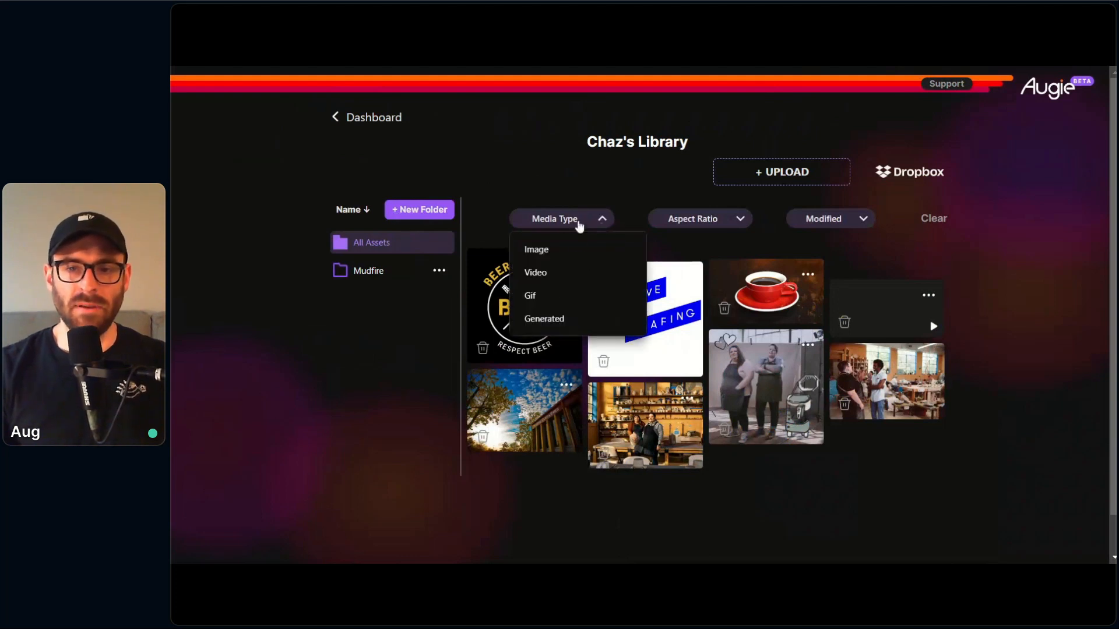
{"action": "left_click", "coordinate": [611, 221]}
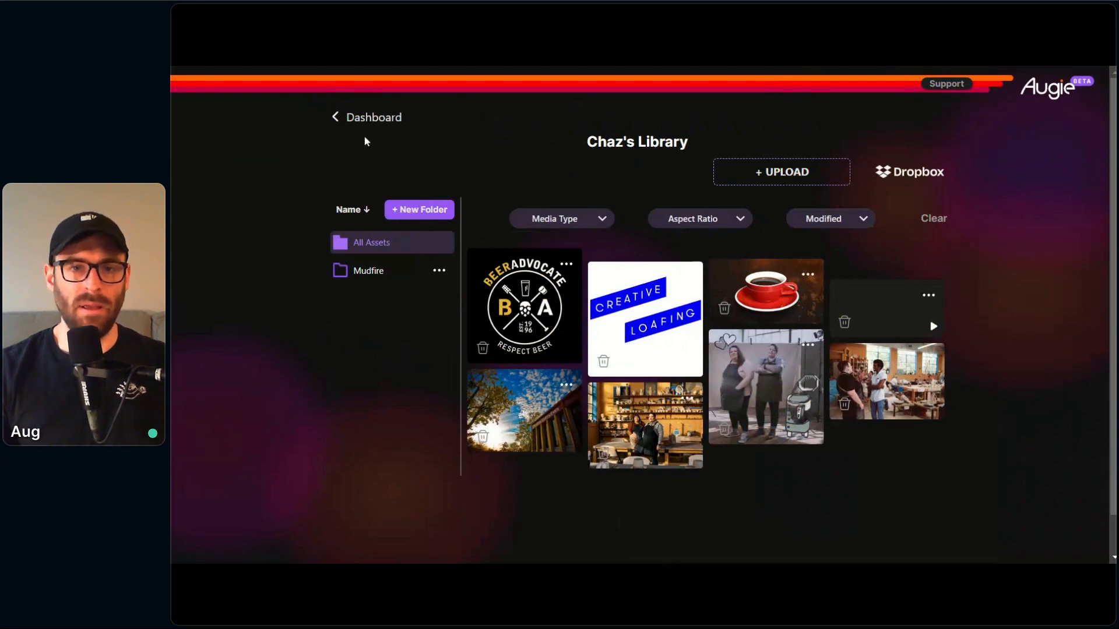
{"action": "left_click", "coordinate": [382, 117]}
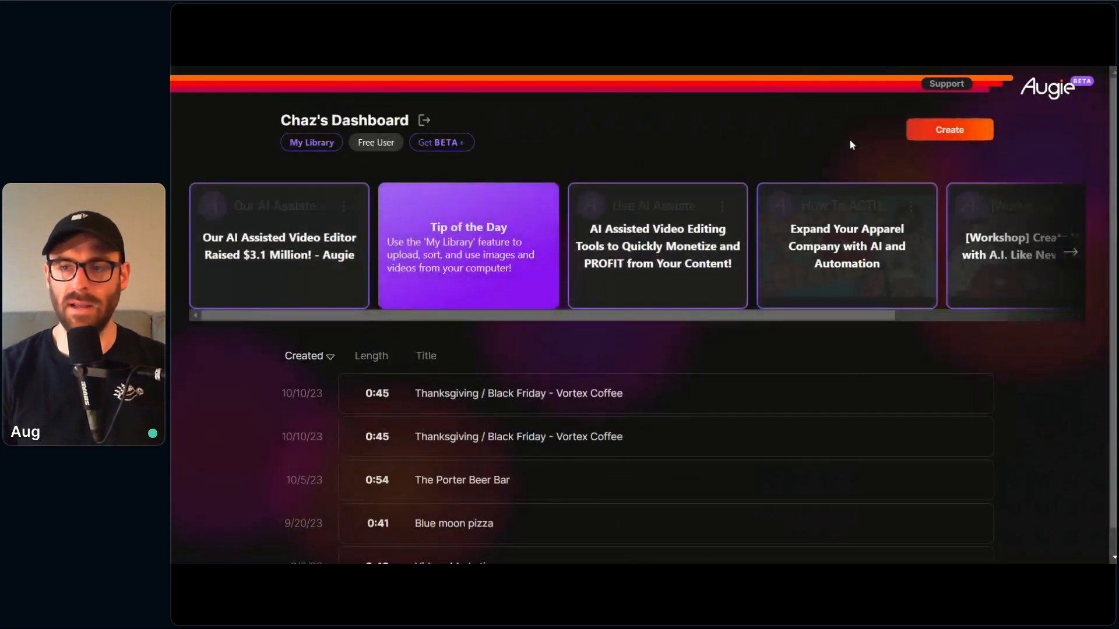
Step: Begin creating a new video with the option for starting from scratch
{"action": "left_click", "coordinate": [945, 139]}
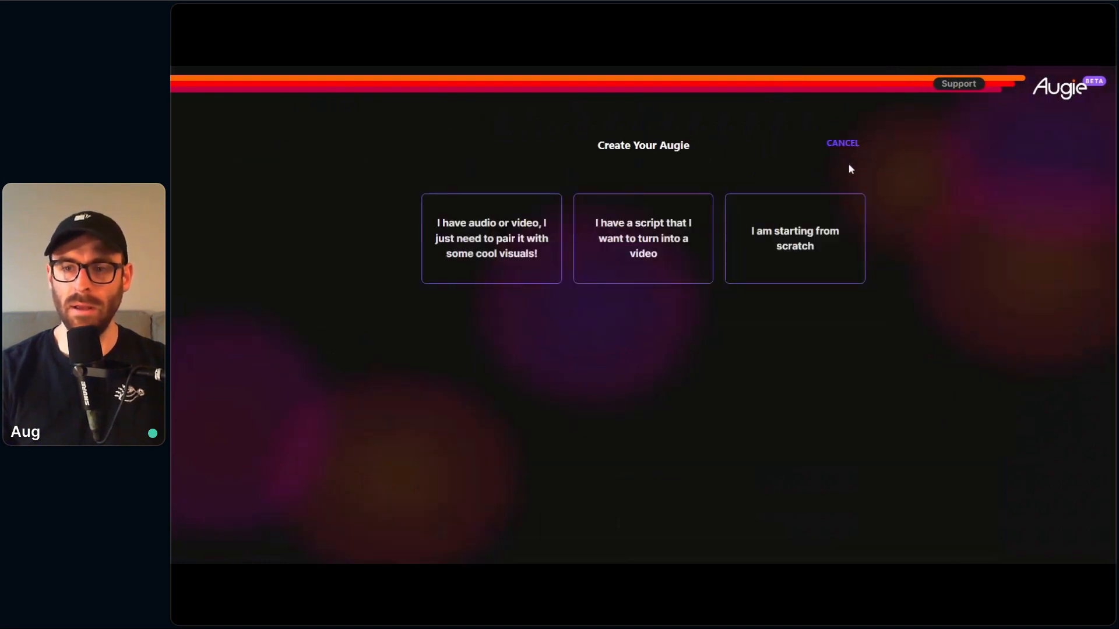
{"action": "left_click", "coordinate": [783, 241]}
{"action": "left_click", "coordinate": [795, 321]}
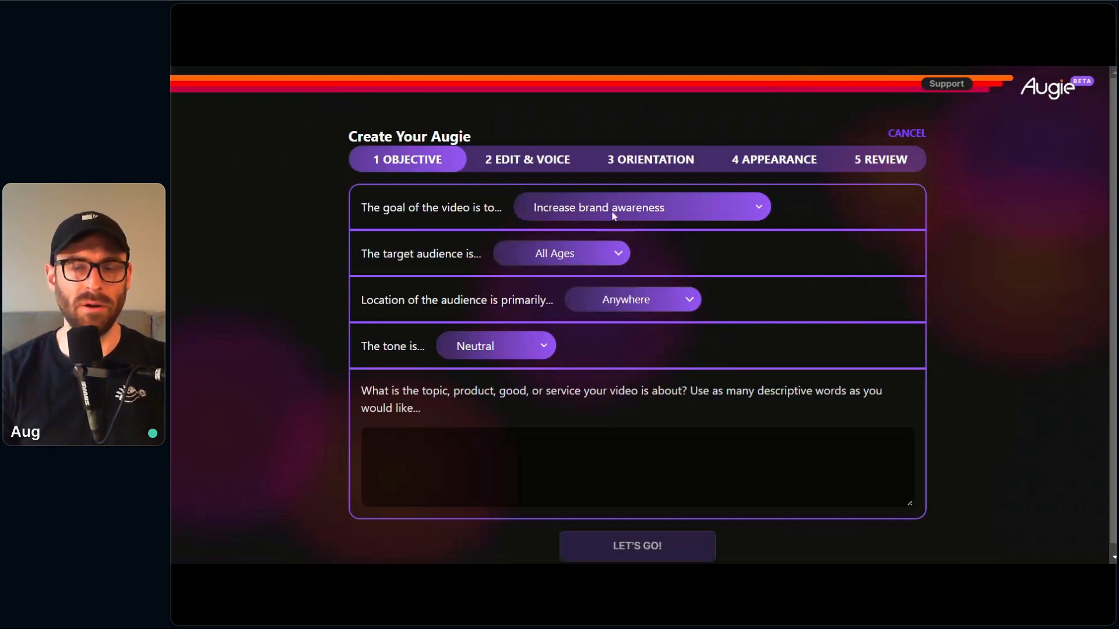
Step: Try Create an ad as the video's goal, restore Increase brand awareness, and view the audience location options
{"action": "left_click", "coordinate": [606, 226]}
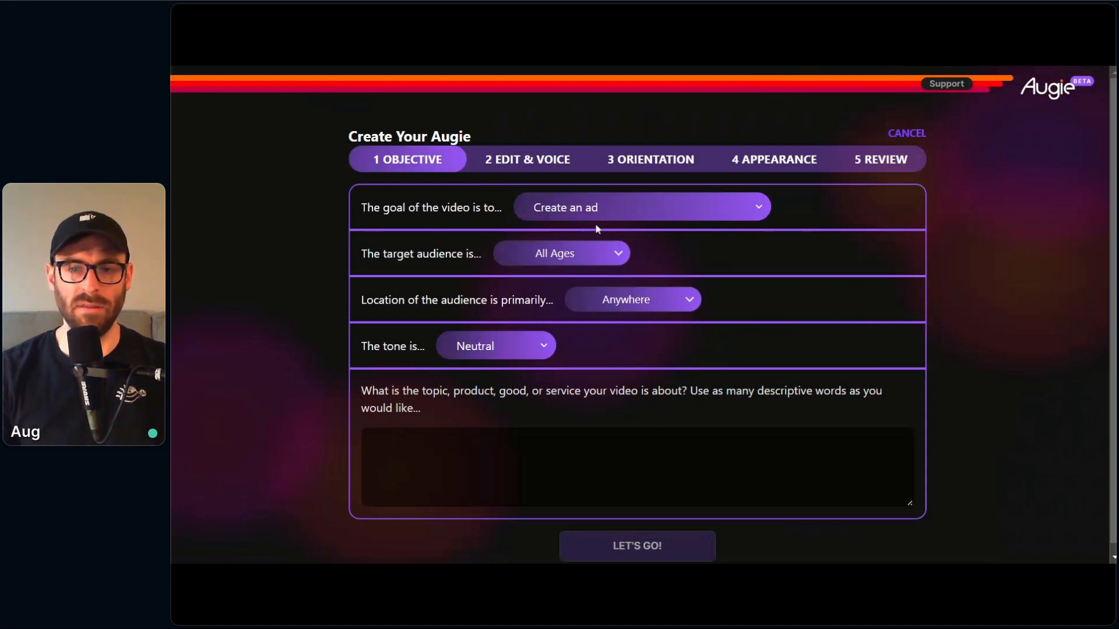
{"action": "left_click", "coordinate": [565, 209]}
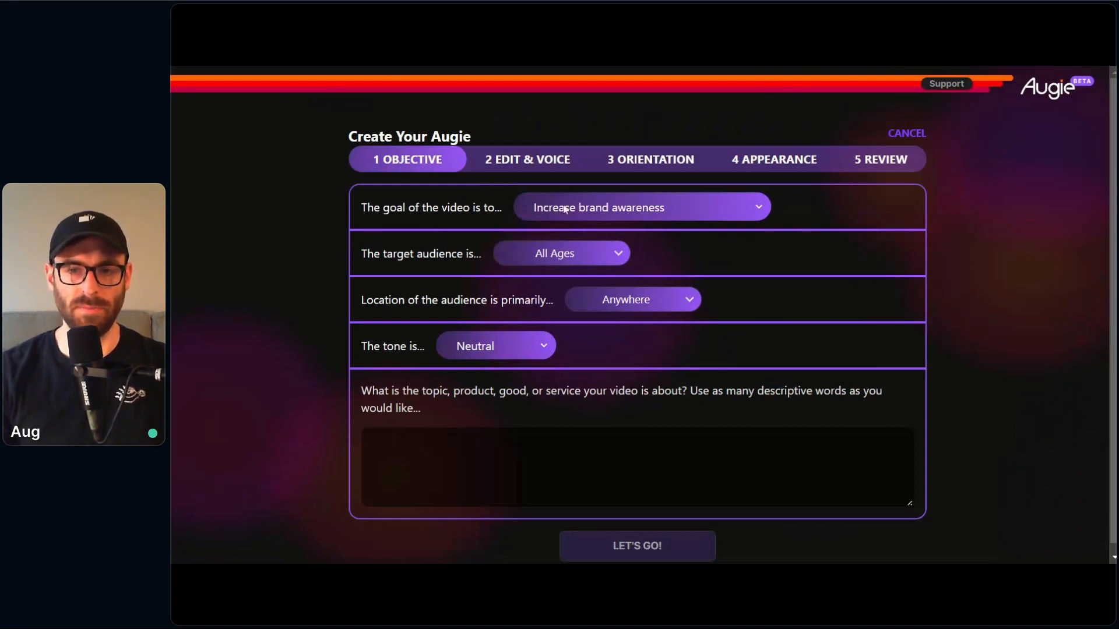
{"action": "scroll", "coordinate": [386, 273], "scroll_direction": "down", "scroll_amount": 1}
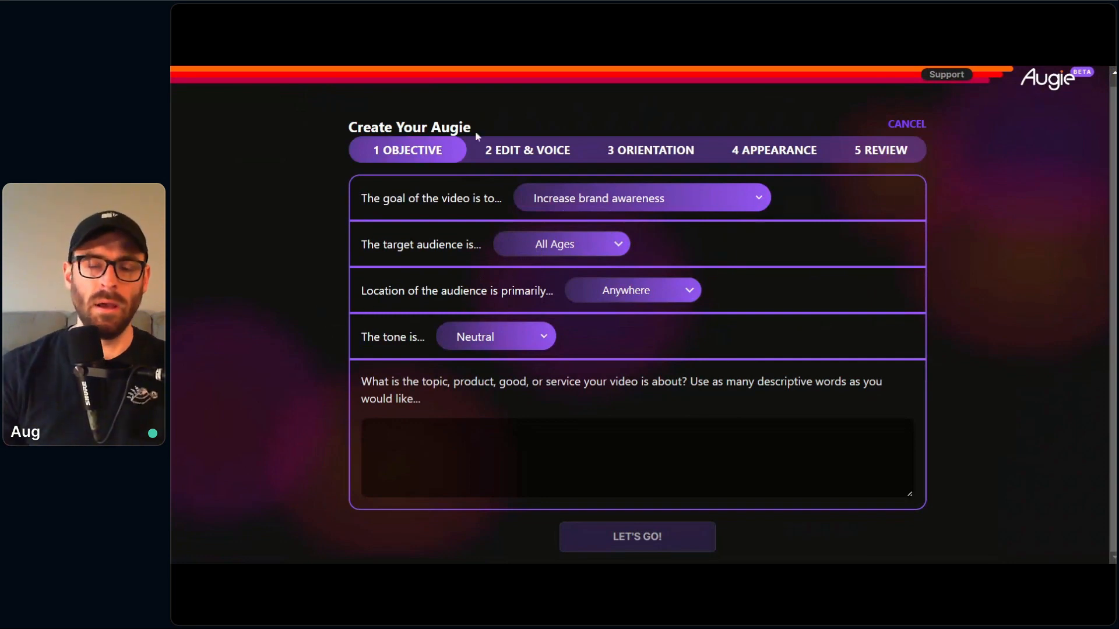
{"action": "left_click", "coordinate": [693, 292]}
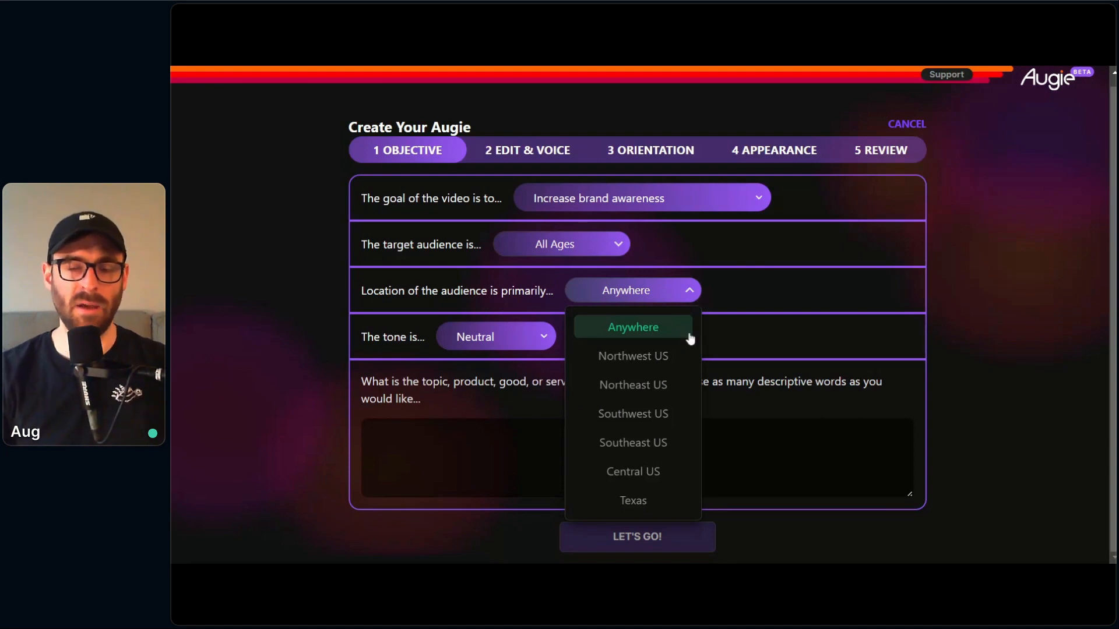
{"action": "left_click", "coordinate": [761, 317]}
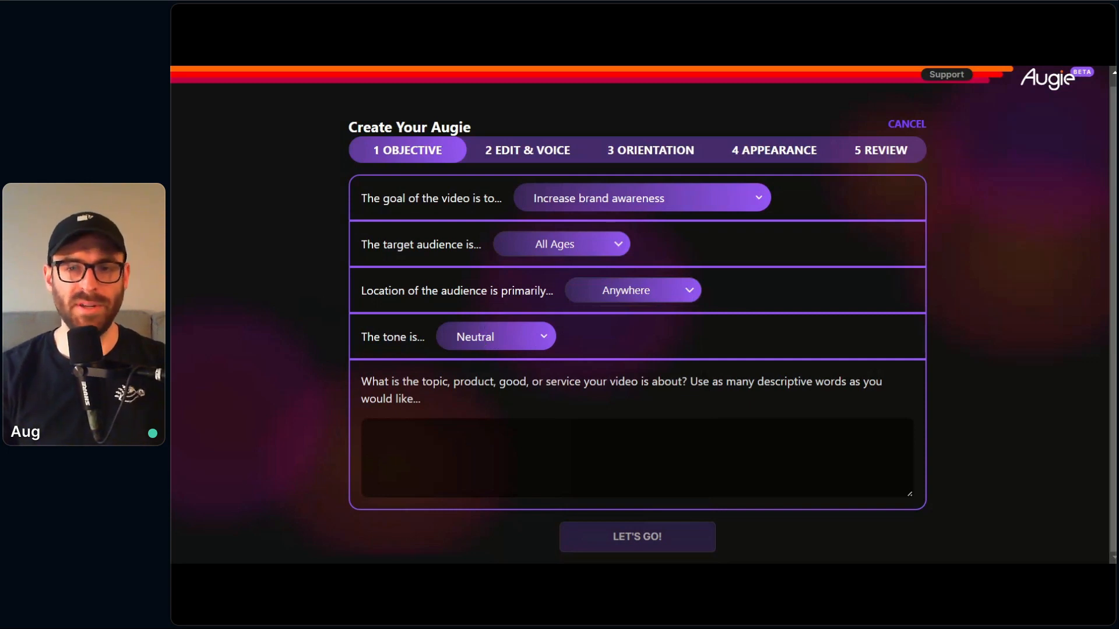
Step: Try the Gritty and Dreamy tones for the video and set the tone back to Neutral
{"action": "left_click", "coordinate": [480, 341]}
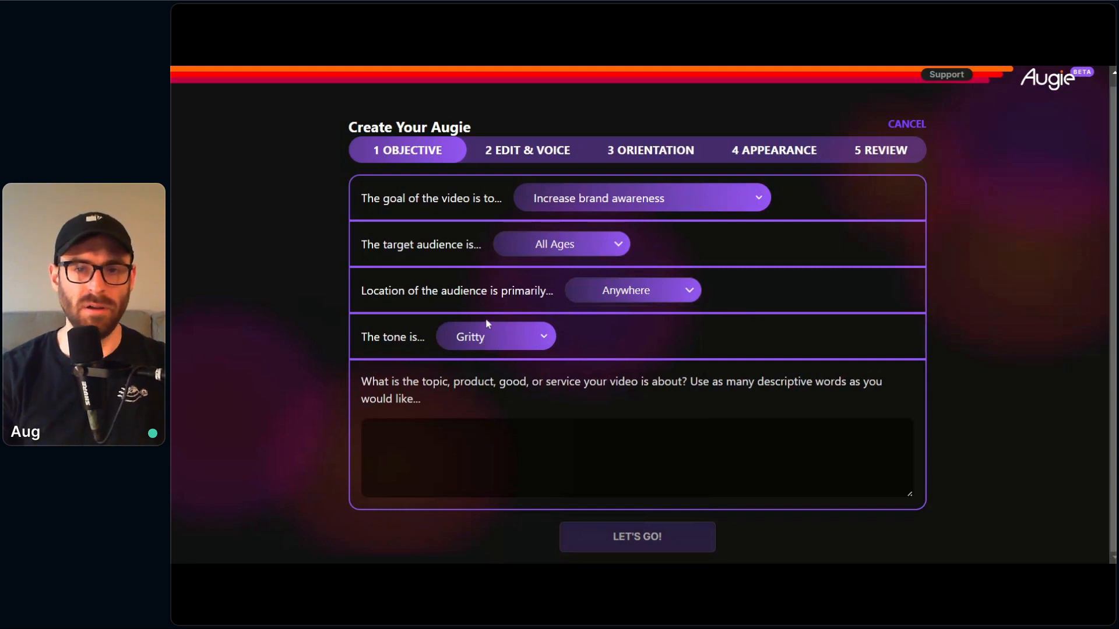
{"action": "left_click", "coordinate": [499, 124]}
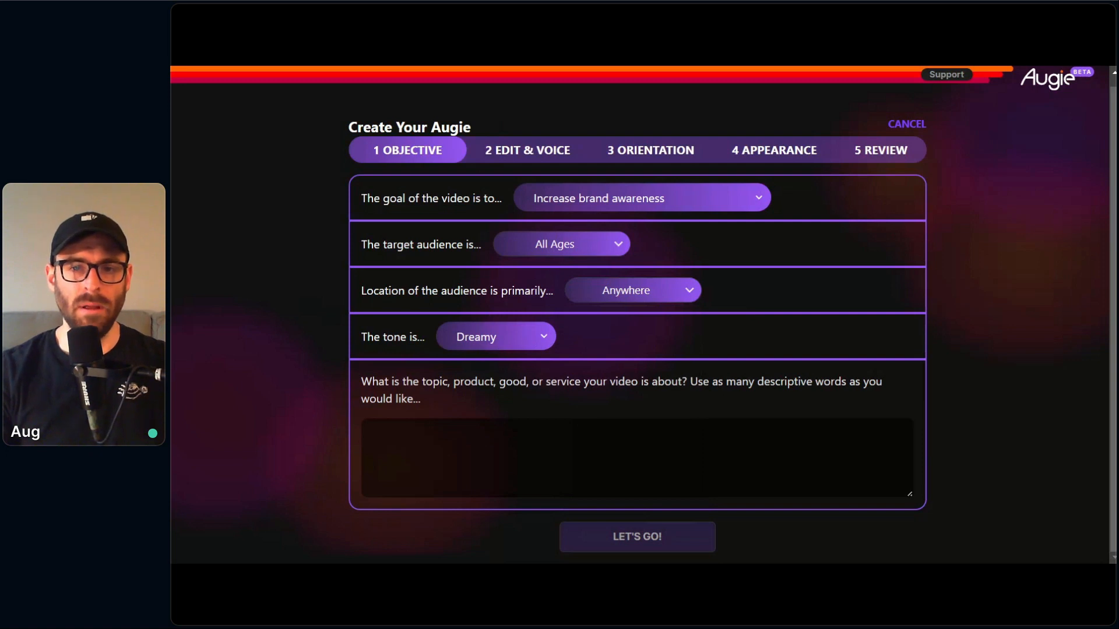
{"action": "left_click", "coordinate": [548, 363]}
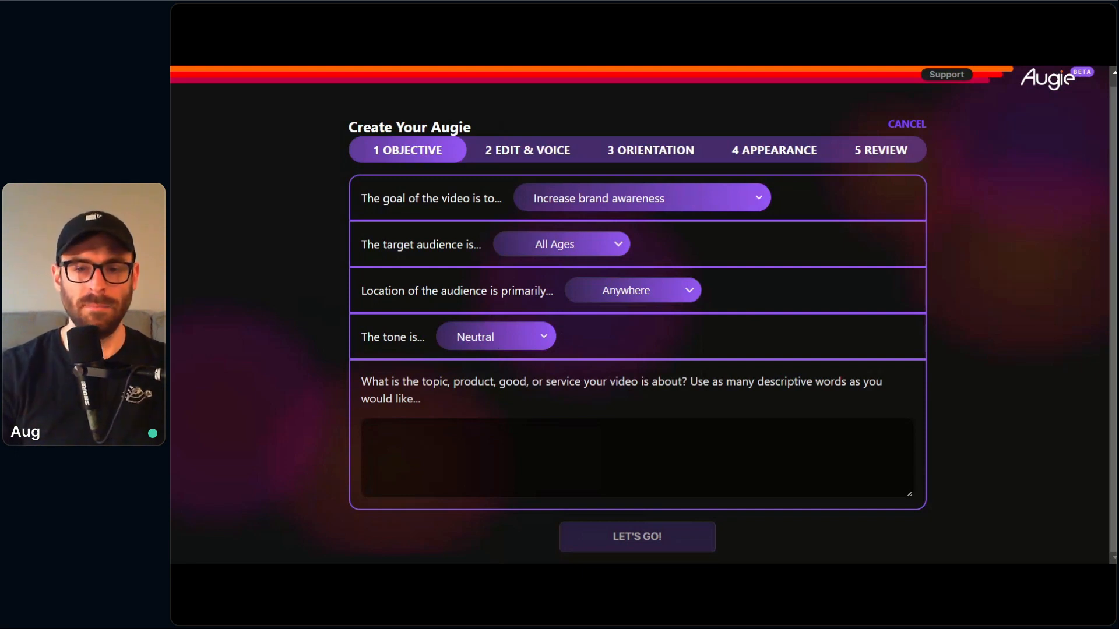
Step: Enter the video topic "Create an ad for a coffee shop named Vortex" and generate the script
{"action": "left_click", "coordinate": [368, 433]}
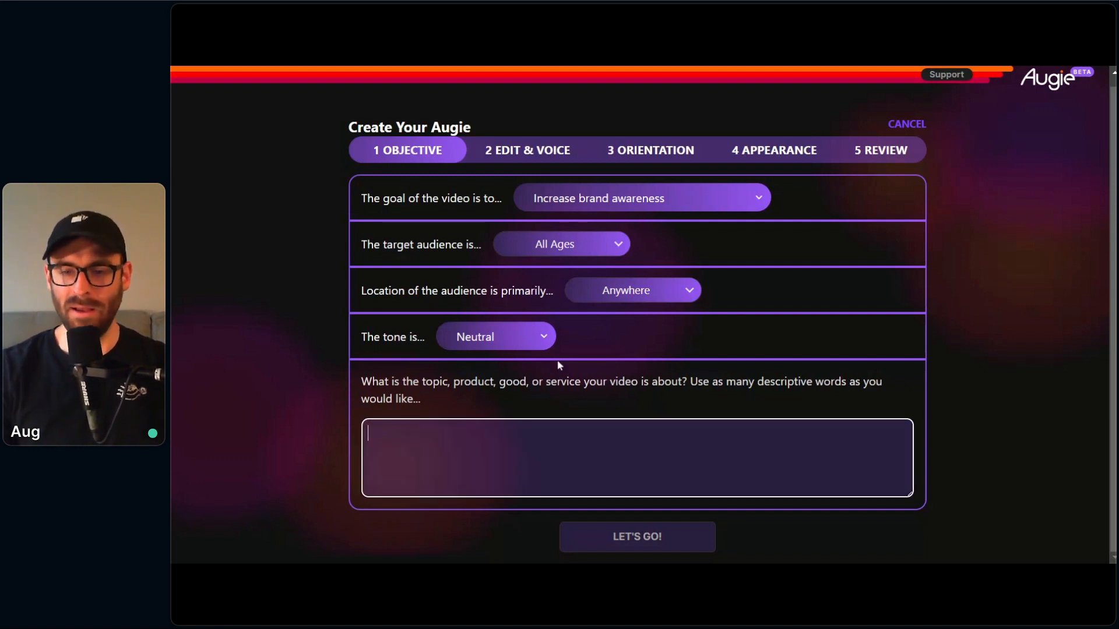
{"action": "type", "text": "Coffee"}
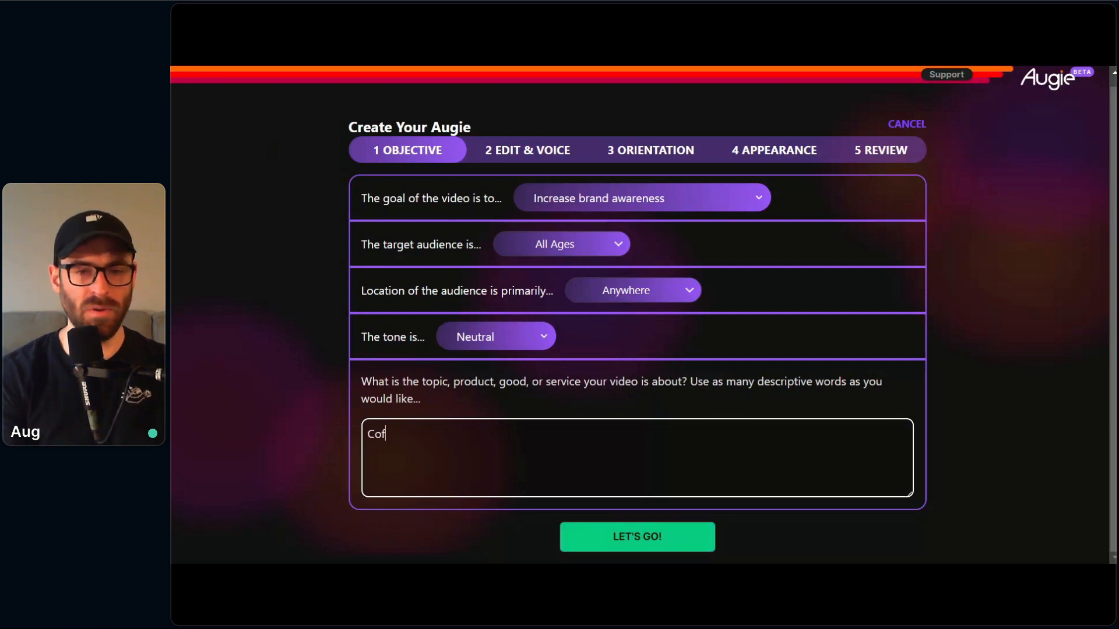
{"action": "key", "text": "BackSpace"}
{"action": "key", "text": "BackSpace"}
{"action": "key", "text": "BackSpace"}
{"action": "key", "text": "BackSpace"}
{"action": "key", "text": "BackSpace"}
{"action": "type", "text": "reate"}
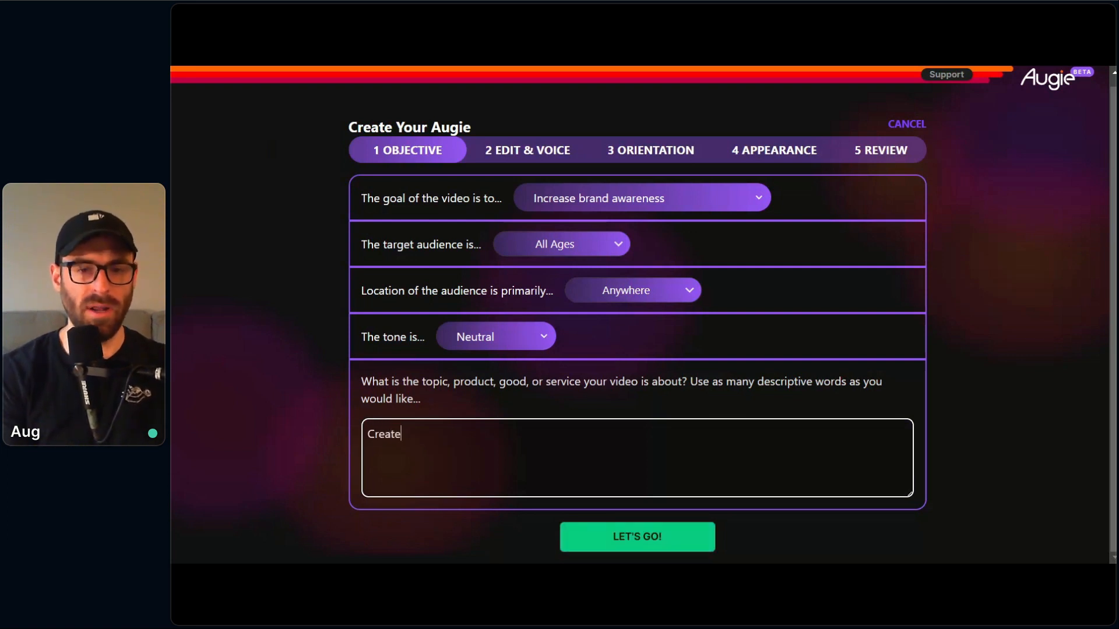
{"action": "type", "text": " an ad for a "}
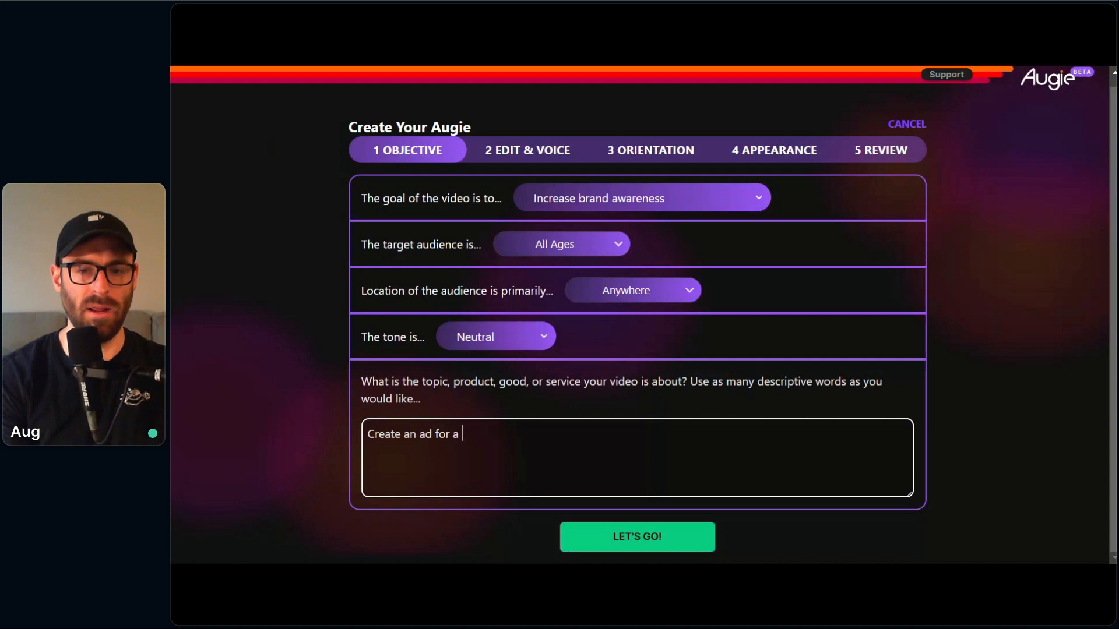
{"action": "type", "text": "coffee shop"}
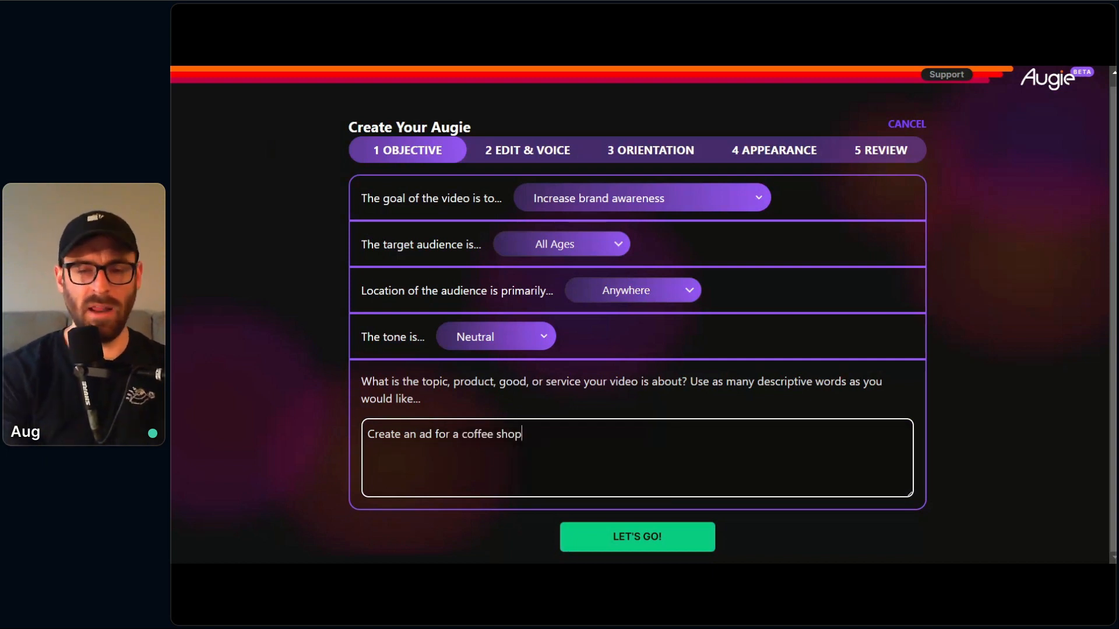
{"action": "type", "text": " named Vortex"}
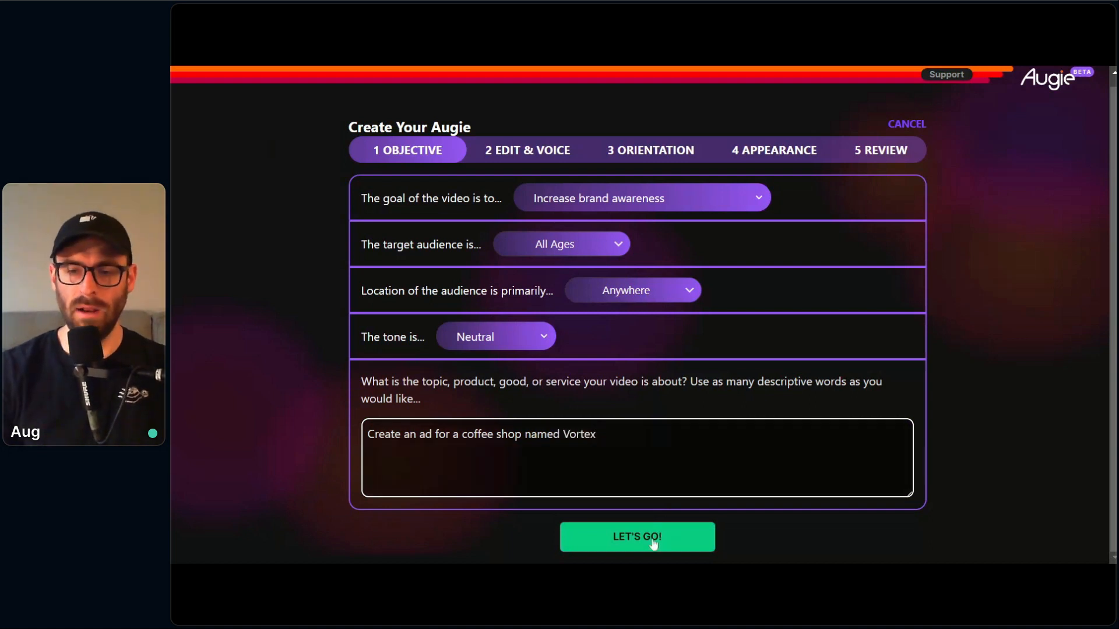
{"action": "left_click", "coordinate": [654, 539]}
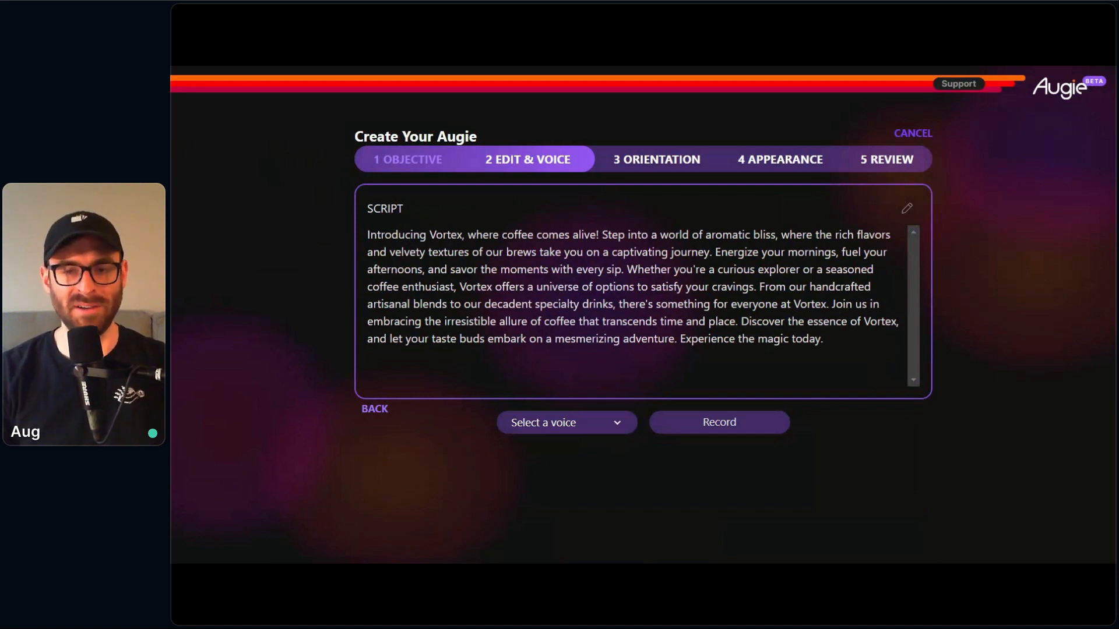
Step: Open the generated script for editing, select the Bella voice, and generate a narration preview
{"action": "left_click", "coordinate": [730, 318]}
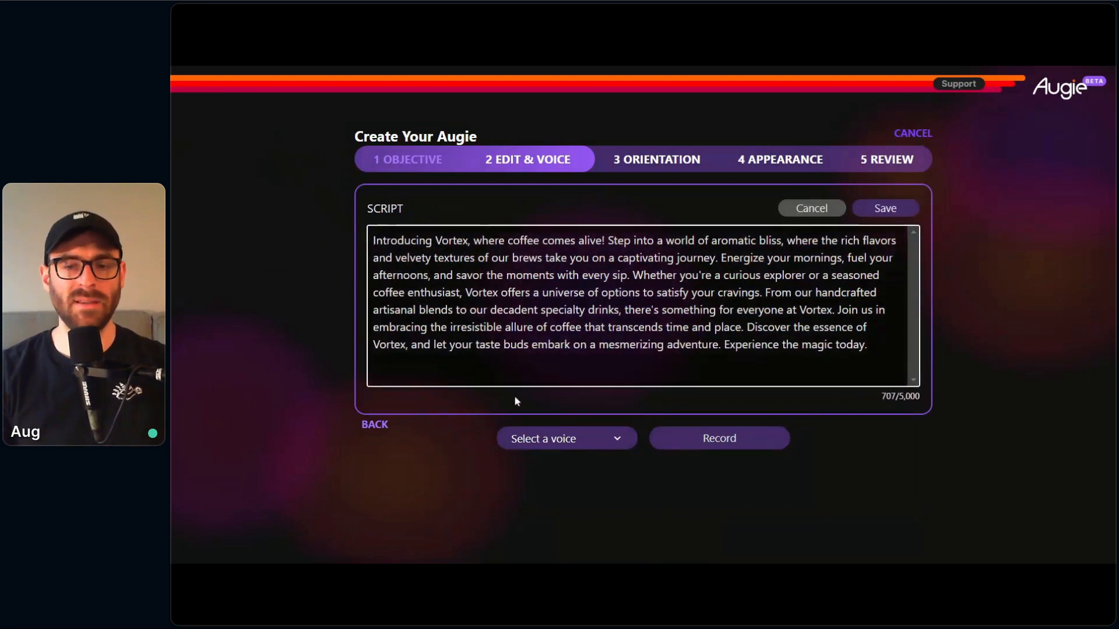
{"action": "left_click", "coordinate": [573, 468]}
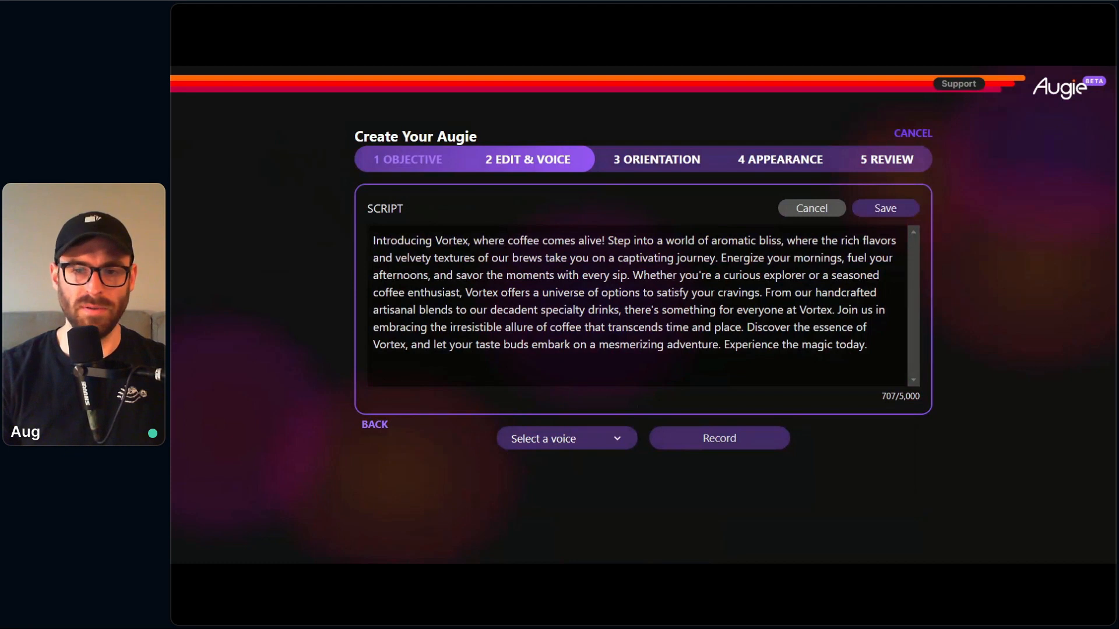
{"action": "left_click", "coordinate": [606, 403]}
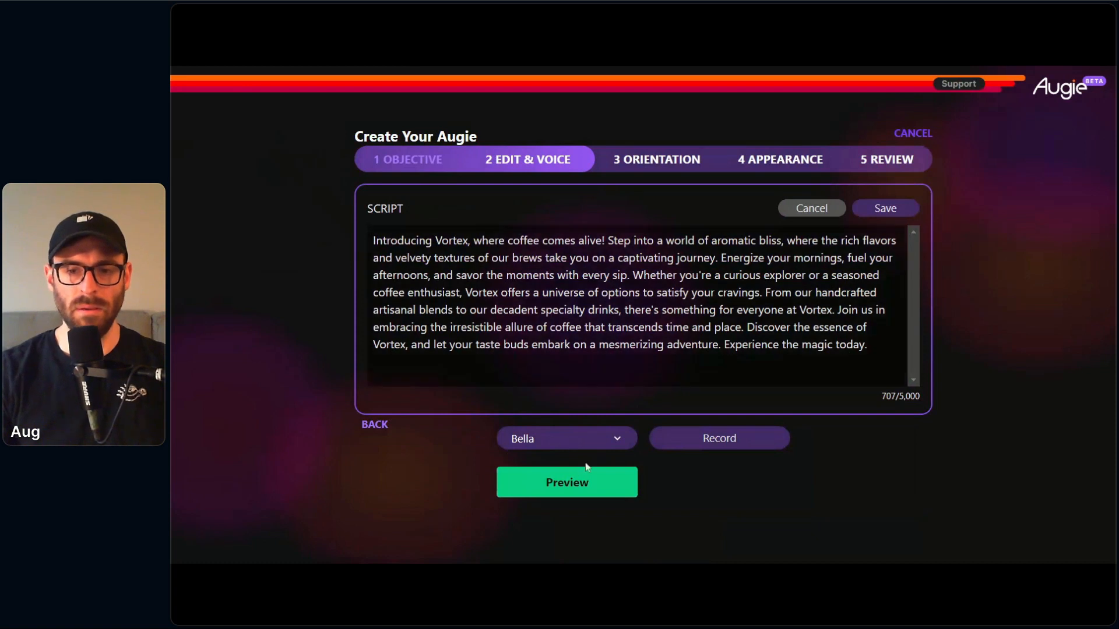
{"action": "left_click", "coordinate": [577, 482]}
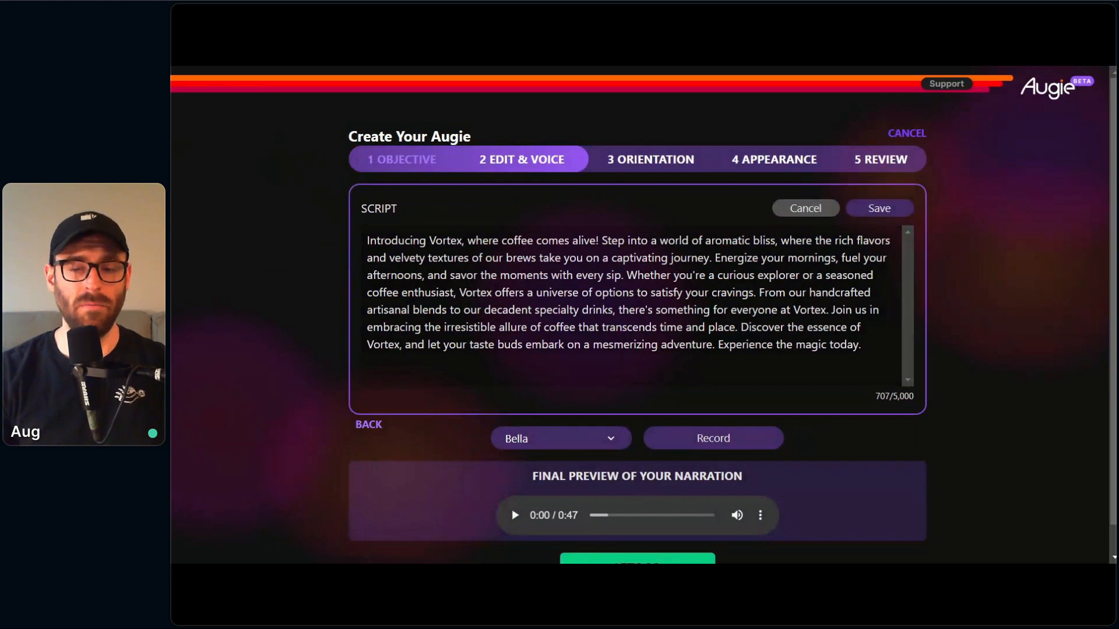
Step: Listen to the opening of the Bella narration preview and accept it to continue to the orientation settings
{"action": "scroll", "coordinate": [492, 453], "scroll_direction": "down", "scroll_amount": 1}
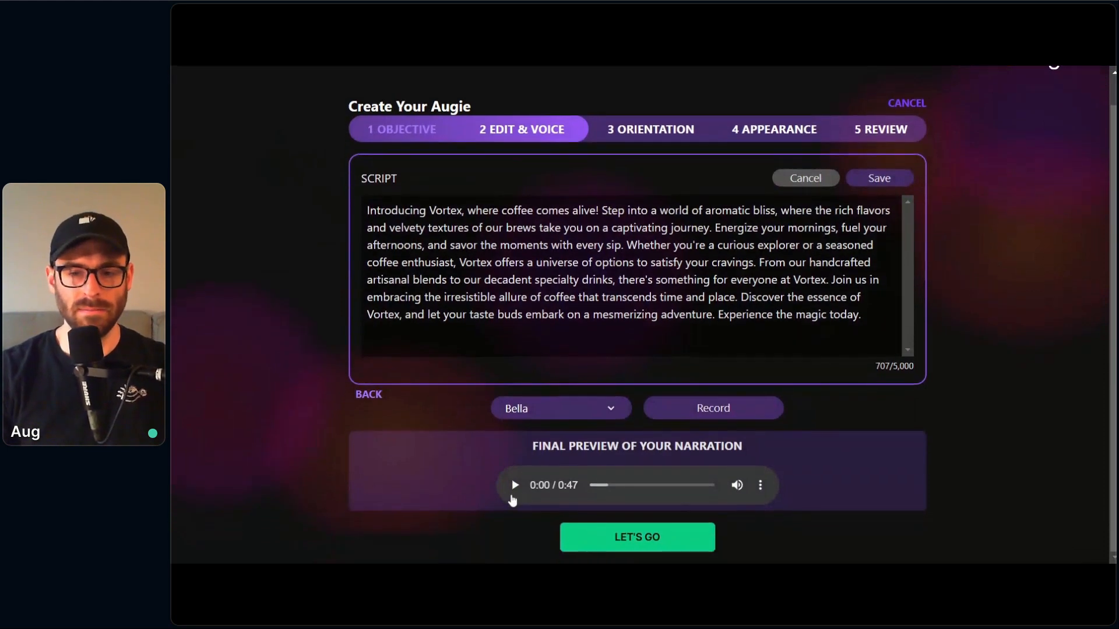
{"action": "left_click", "coordinate": [515, 484]}
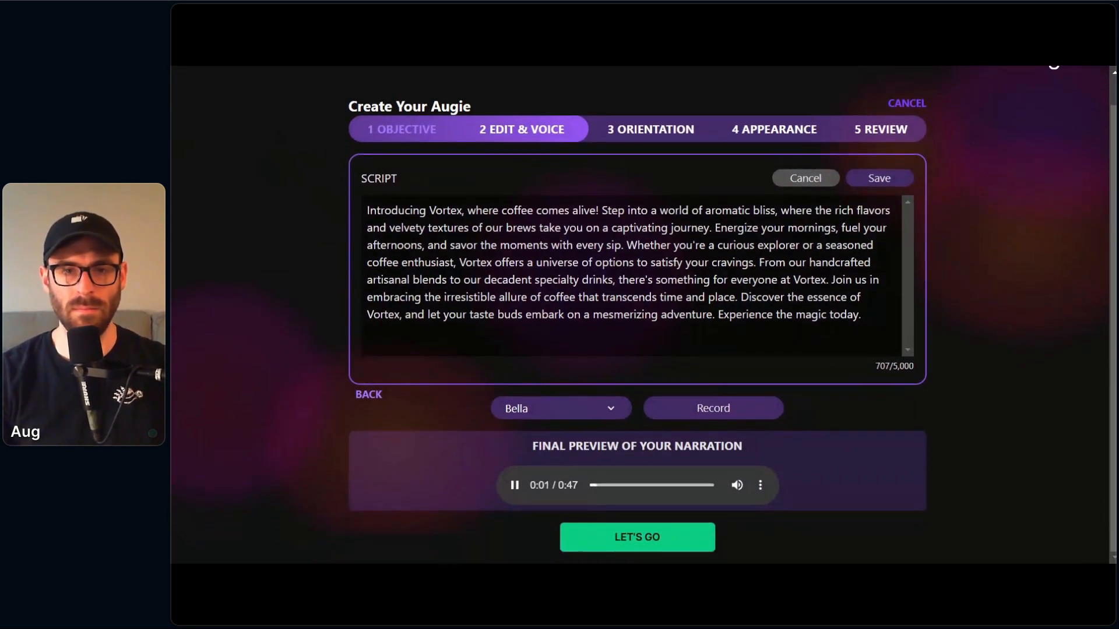
{"action": "left_click", "coordinate": [515, 486]}
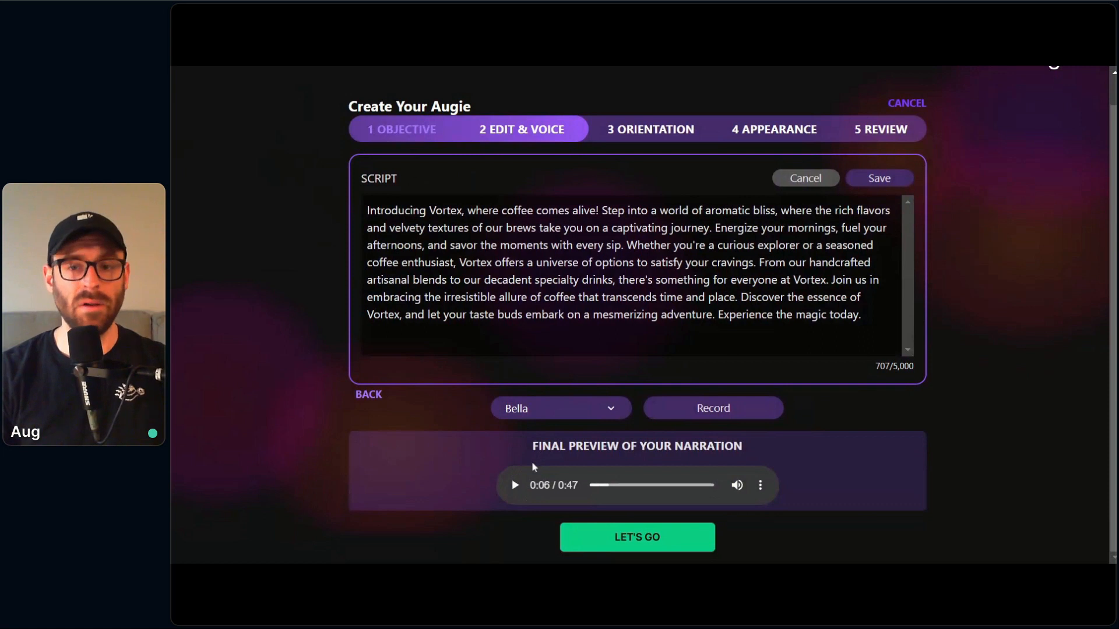
{"action": "left_click", "coordinate": [646, 538]}
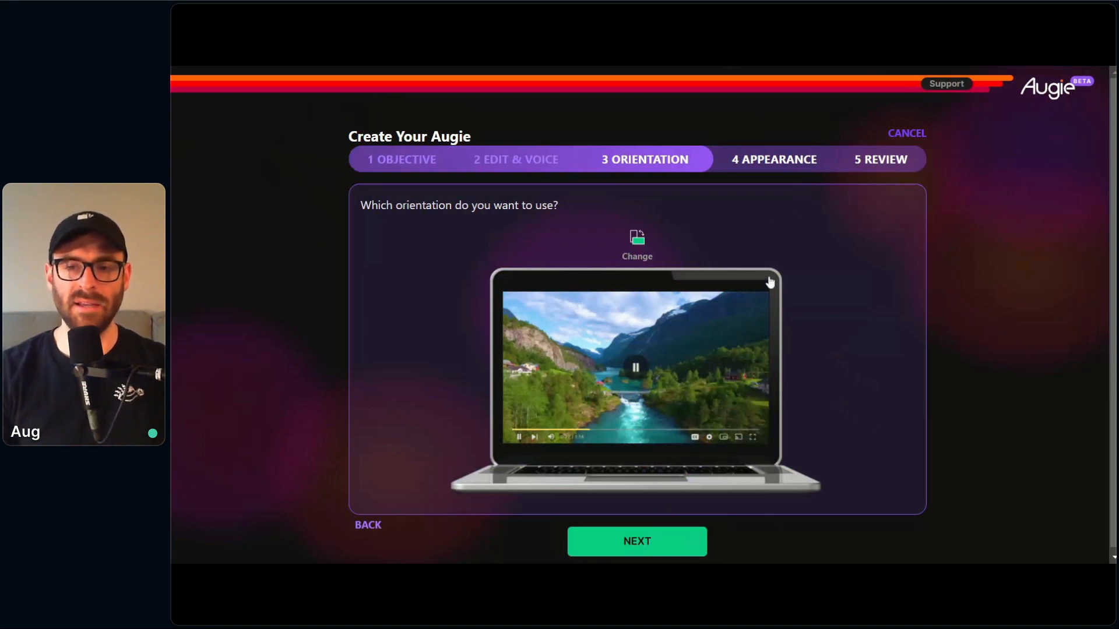
Step: Try the portrait orientation, set the video back to landscape, and continue to the appearance settings
{"action": "left_click", "coordinate": [635, 245]}
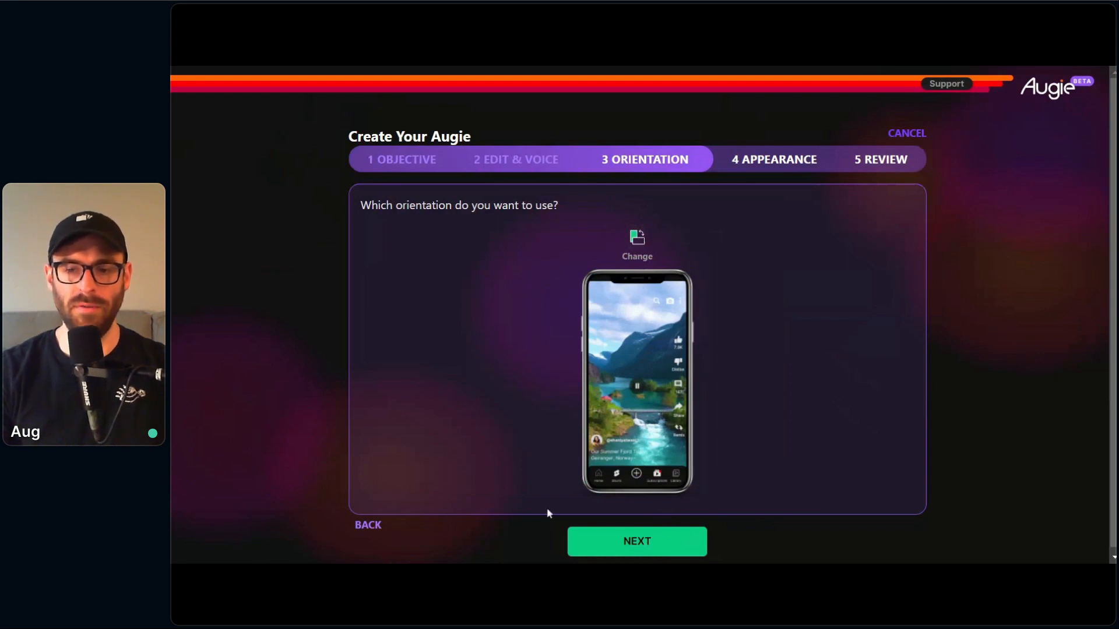
{"action": "left_click", "coordinate": [637, 238]}
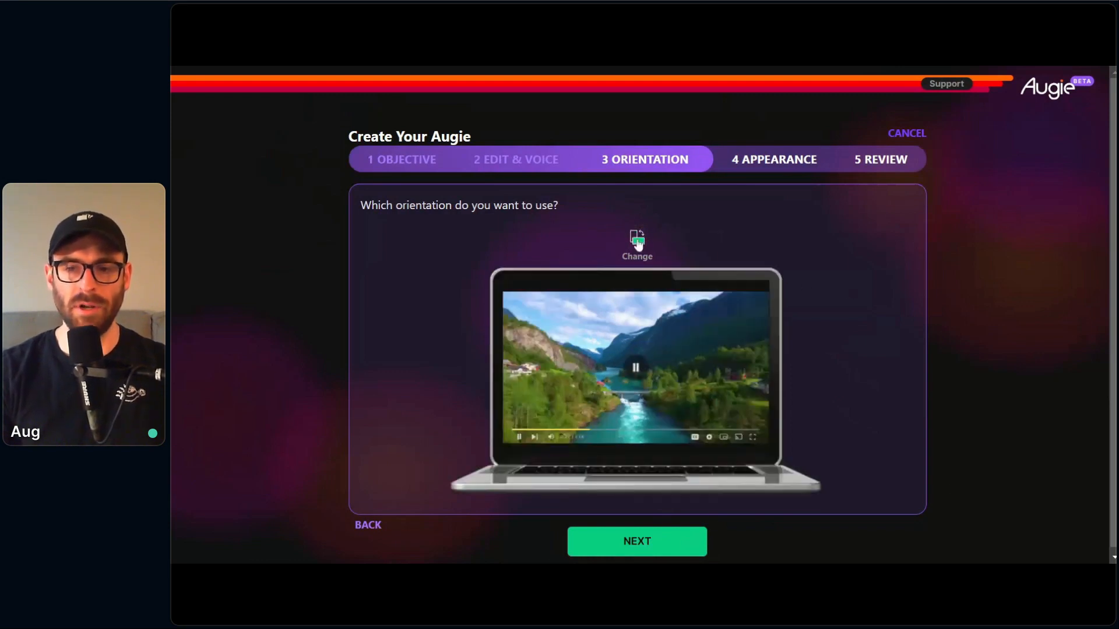
{"action": "left_click", "coordinate": [662, 544]}
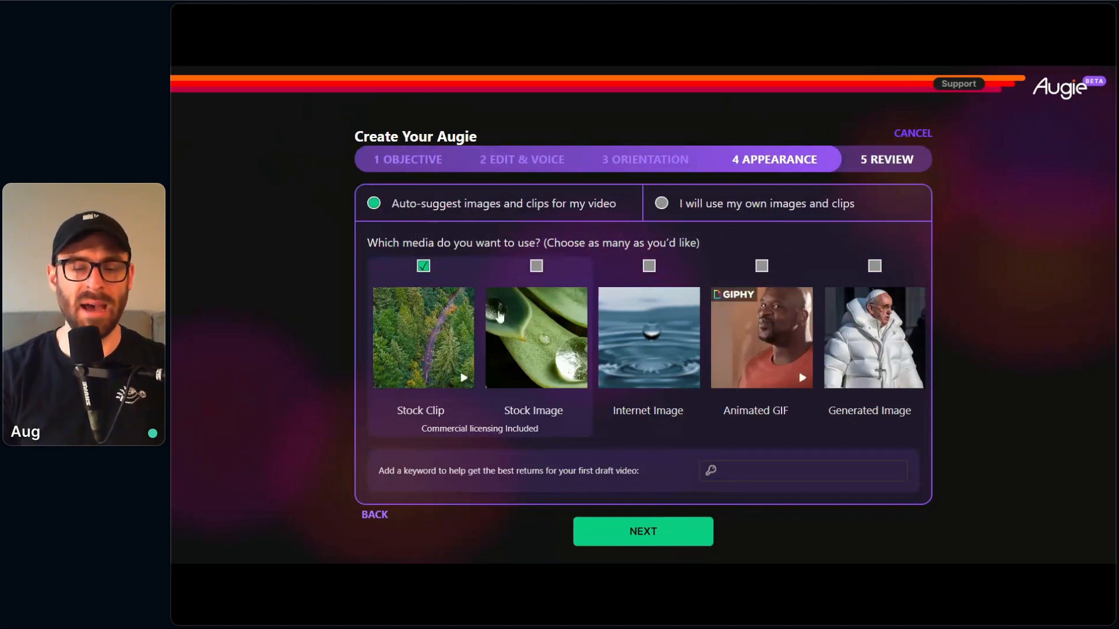
Step: Try adding Stock Image to the video's media types and deselect it again
{"action": "mouse_move", "coordinate": [441, 302]}
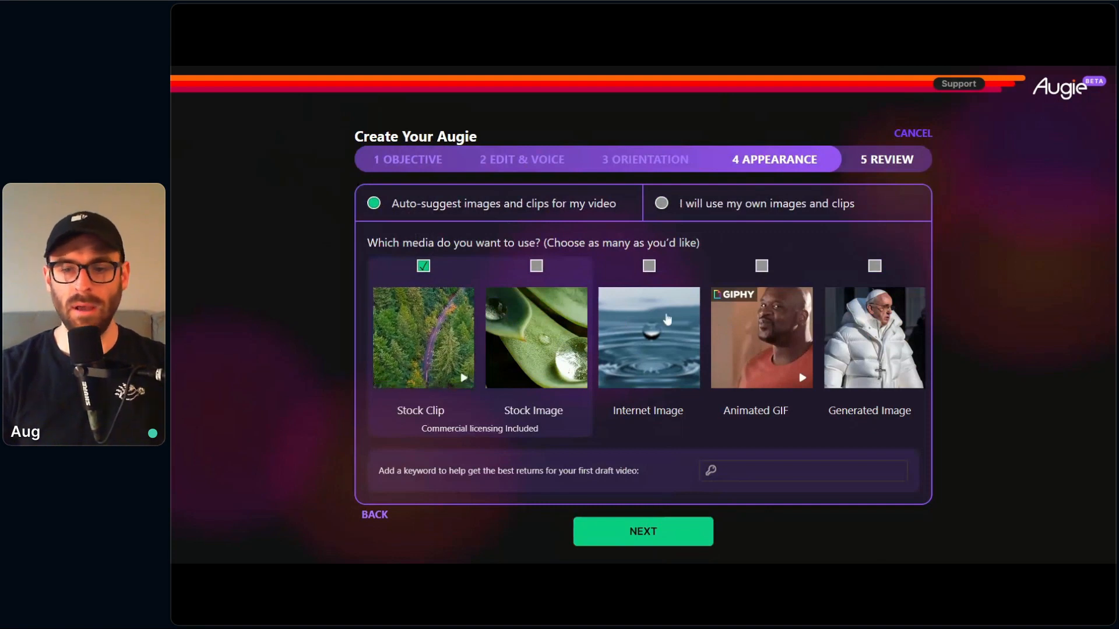
{"action": "left_click", "coordinate": [537, 276]}
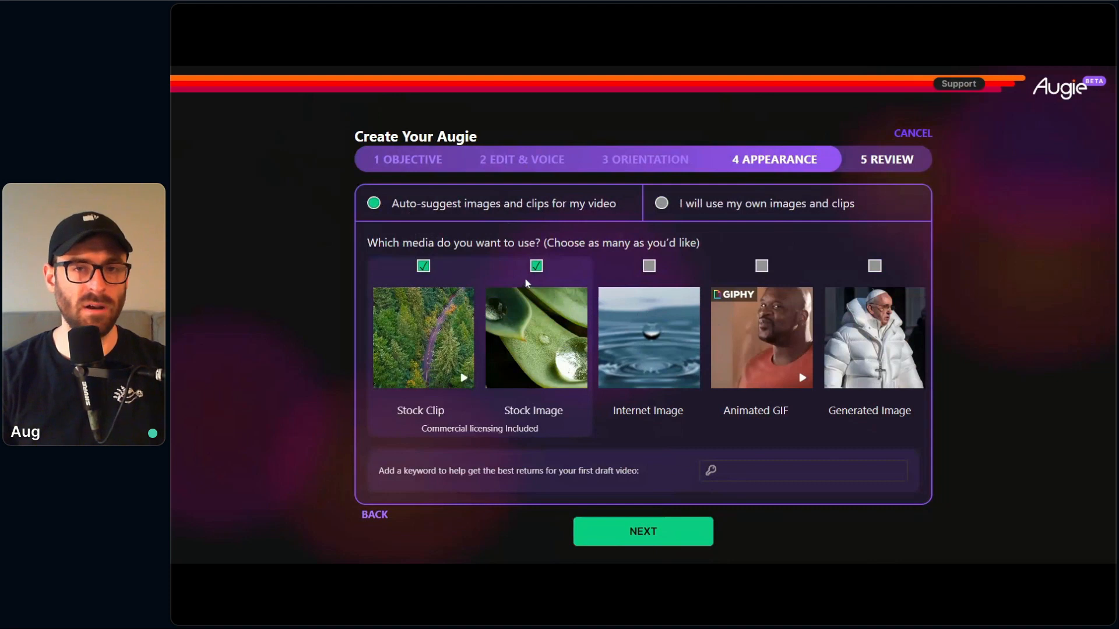
{"action": "left_click", "coordinate": [536, 267]}
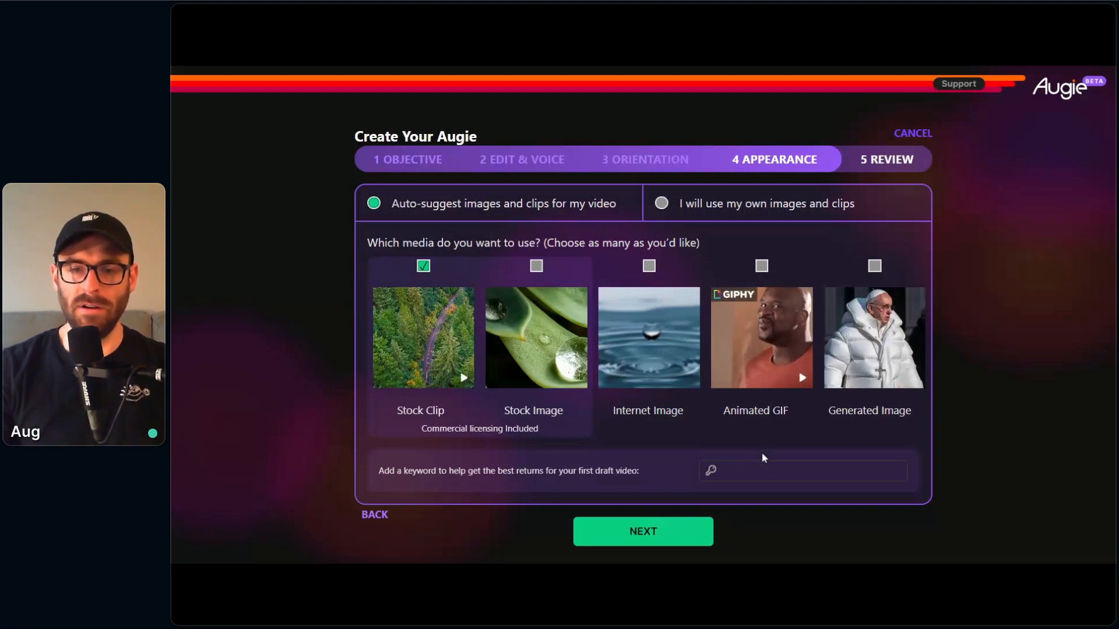
Step: Add the keyword "Coffee" for the first draft video and continue to the review
{"action": "left_click", "coordinate": [773, 469]}
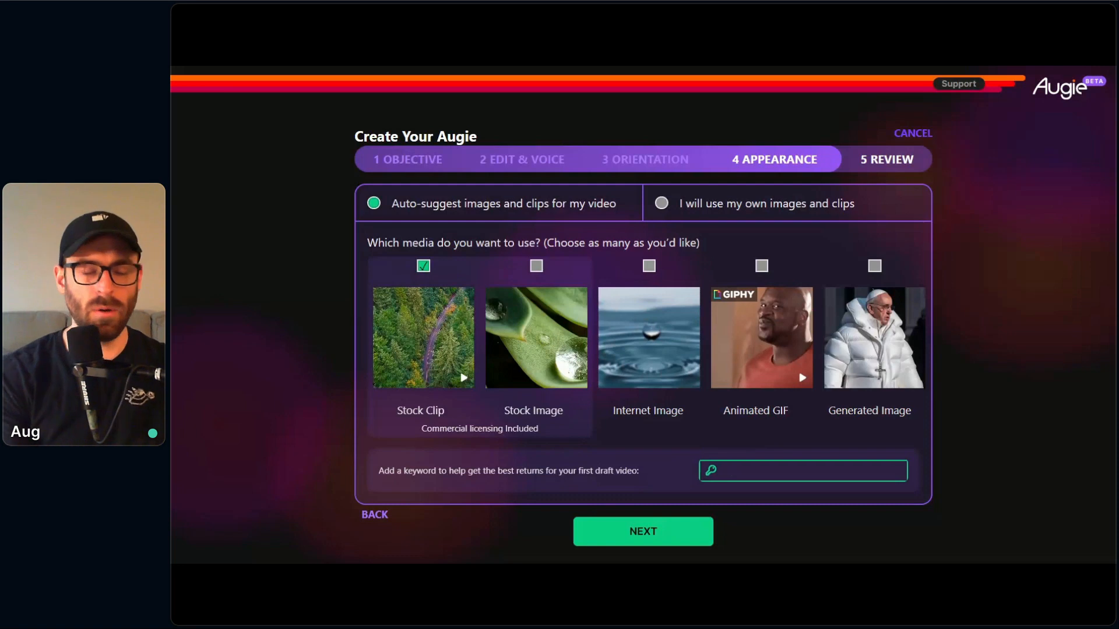
{"action": "type", "text": "Coffee"}
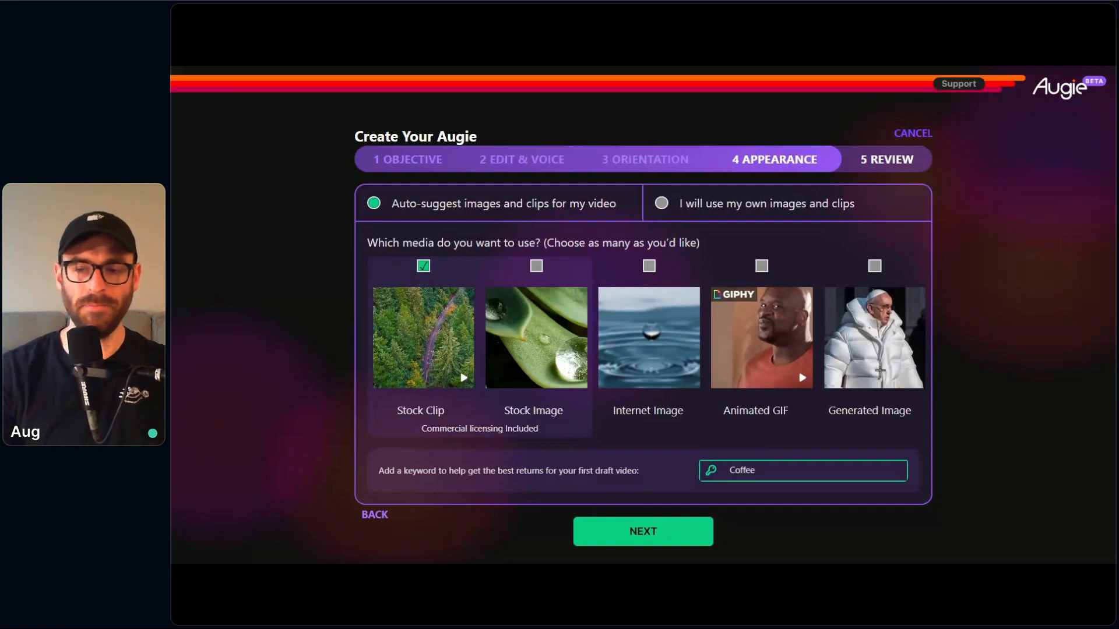
{"action": "left_click", "coordinate": [976, 542]}
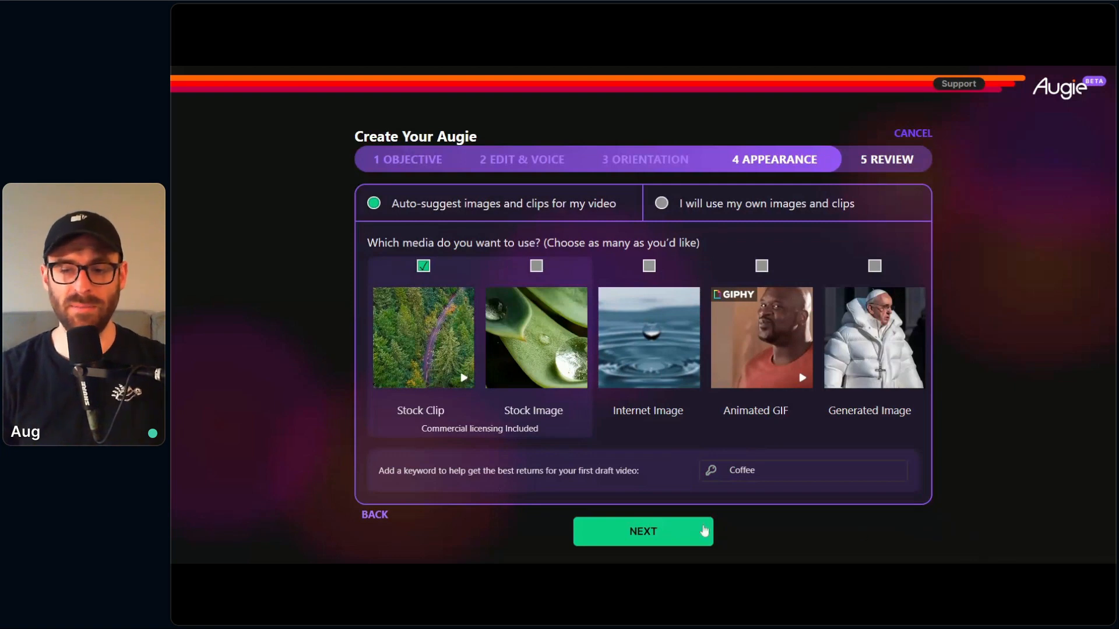
{"action": "left_click", "coordinate": [670, 540]}
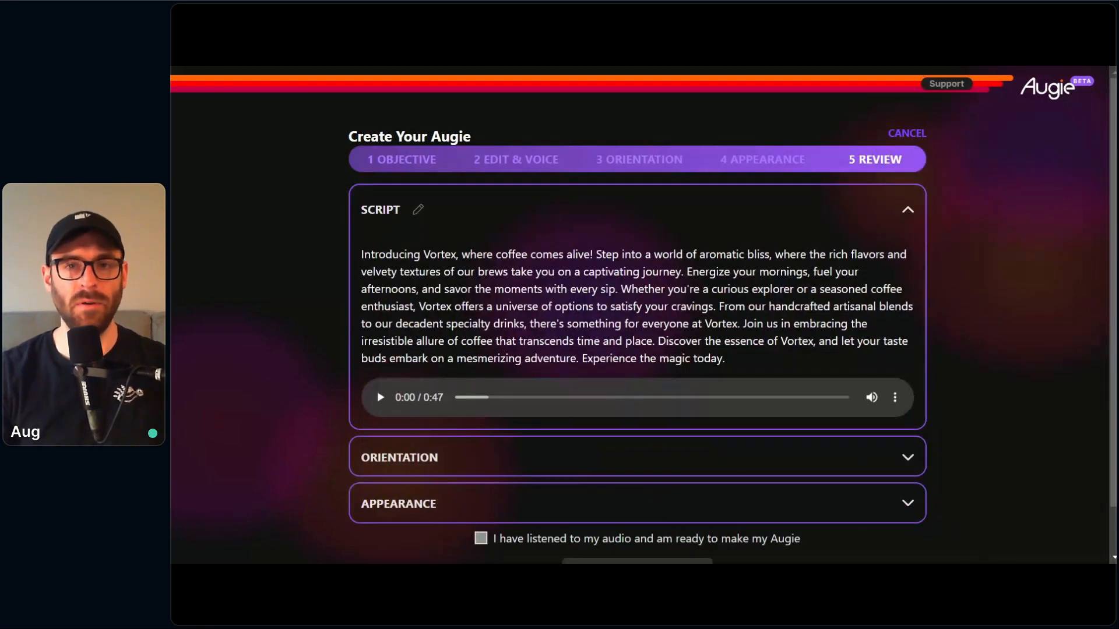
Step: Confirm that the audio has been listened to and create the video
{"action": "scroll", "coordinate": [500, 480], "scroll_direction": "down", "scroll_amount": 1}
{"action": "left_click", "coordinate": [481, 486]}
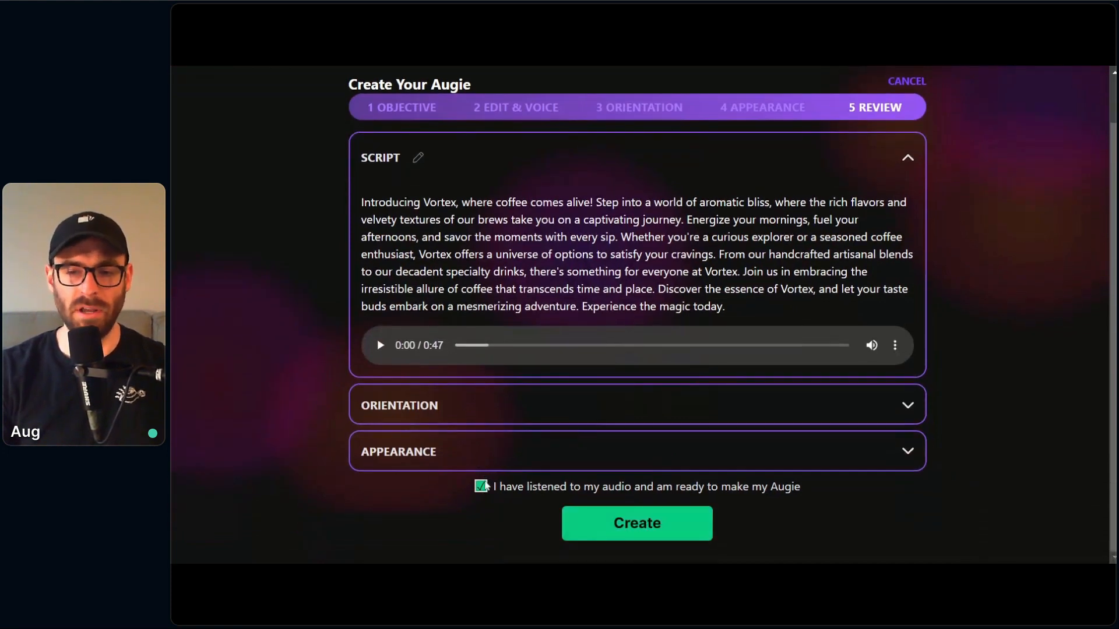
{"action": "left_click", "coordinate": [649, 528]}
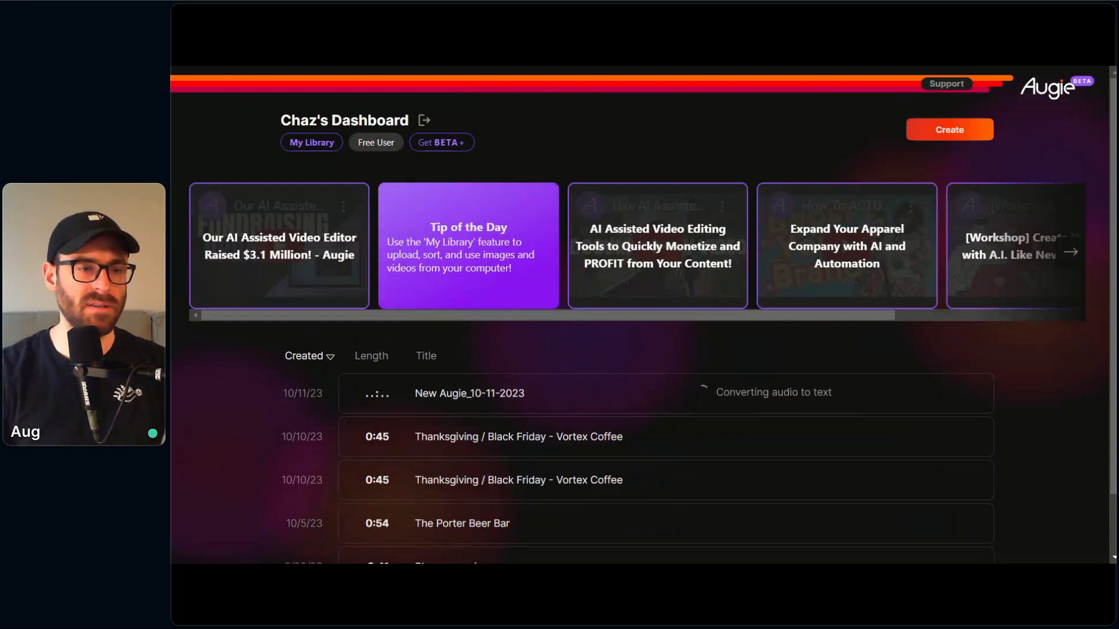
Step: Open the generated New Augie_10-11-2023 video and continue past its roughcut report to the editor
{"action": "scroll", "coordinate": [205, 244], "scroll_direction": "down", "scroll_amount": 1}
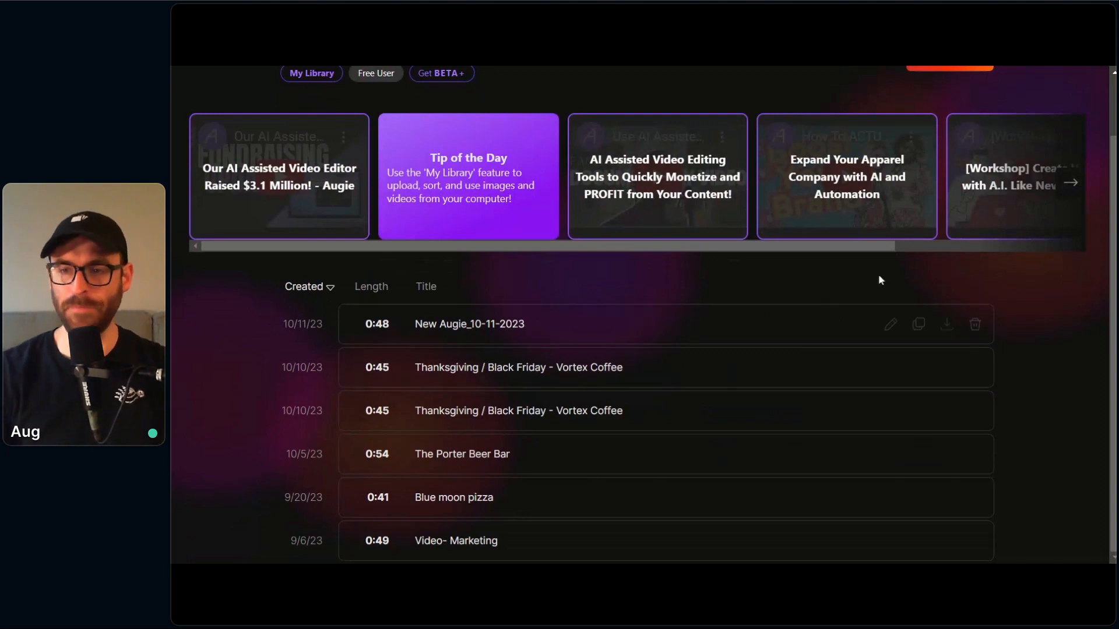
{"action": "left_click", "coordinate": [858, 326]}
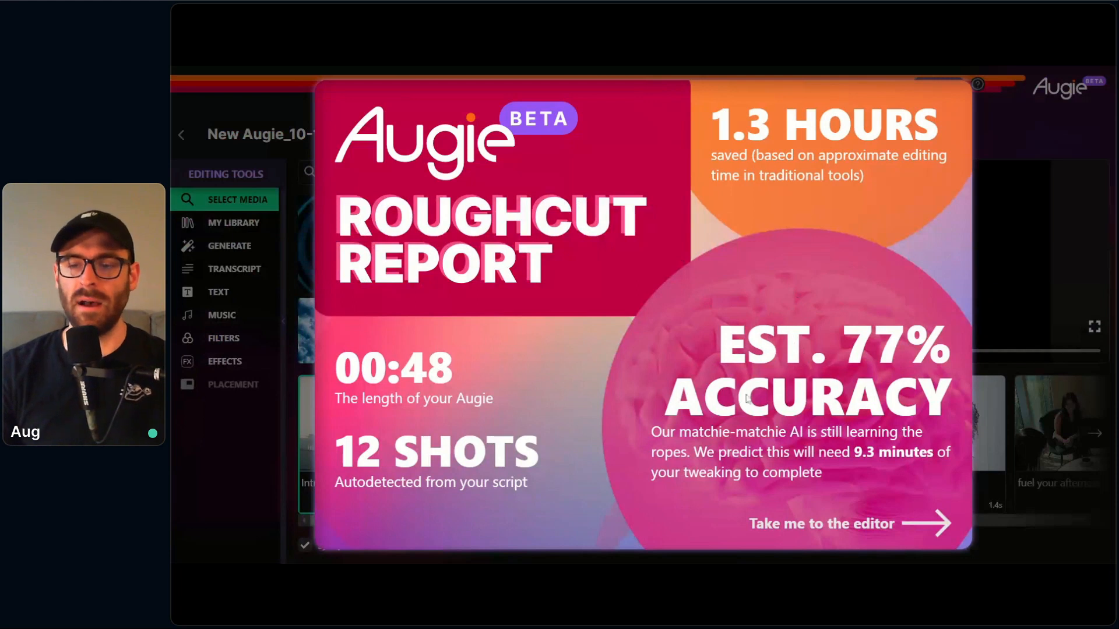
{"action": "left_click", "coordinate": [796, 524]}
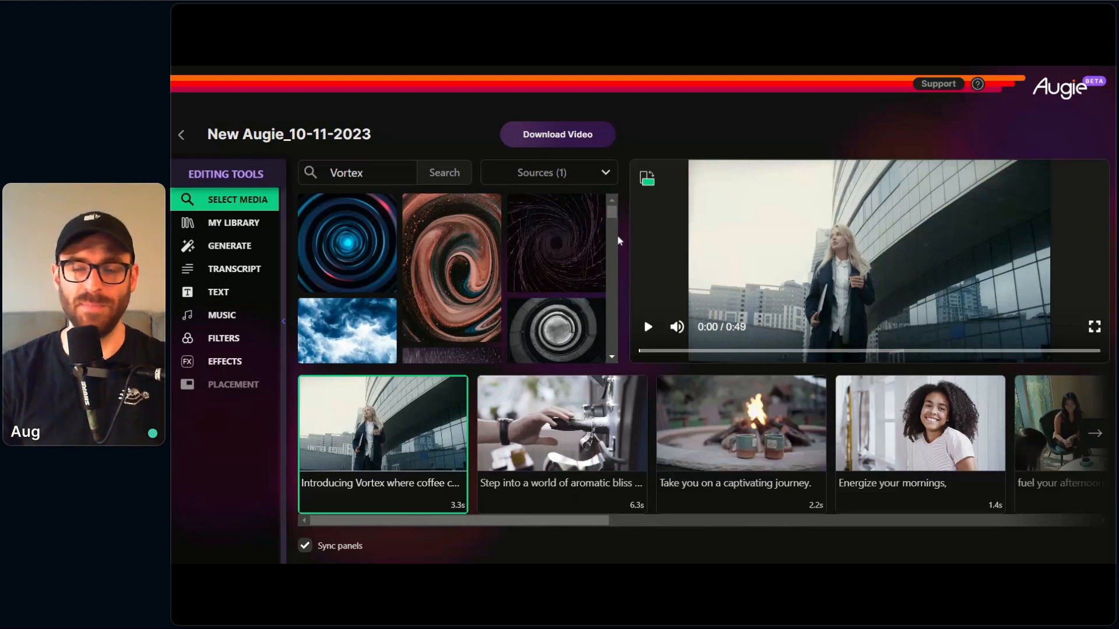
Step: Play the first part of the draft video, pause it, and reload the editor
{"action": "left_click", "coordinate": [648, 327]}
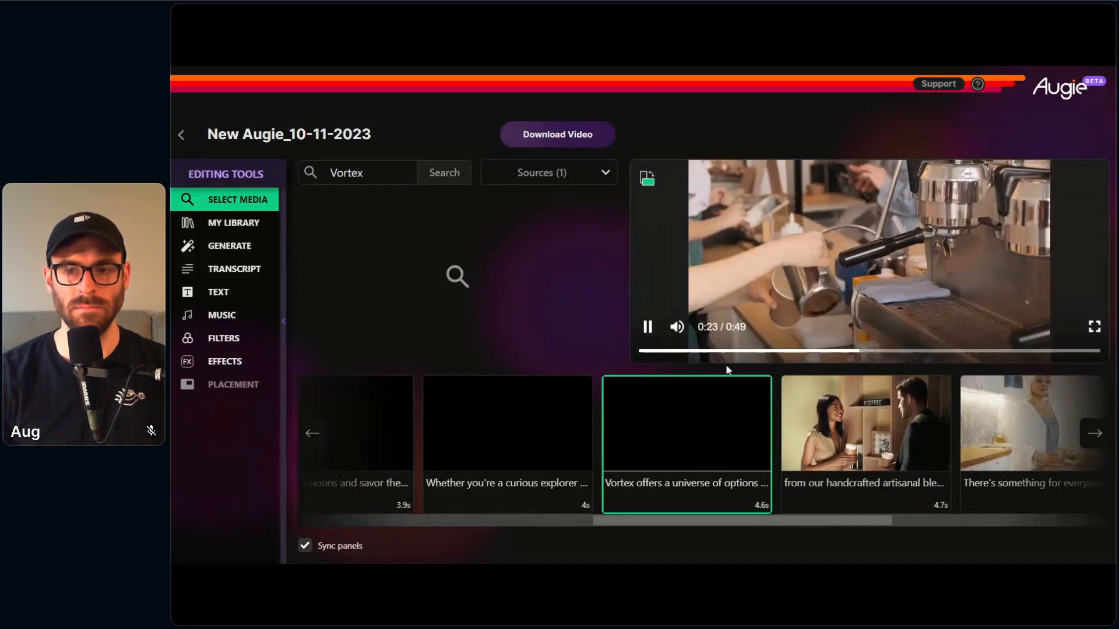
{"action": "left_click", "coordinate": [647, 327]}
{"action": "key", "text": "F5"}
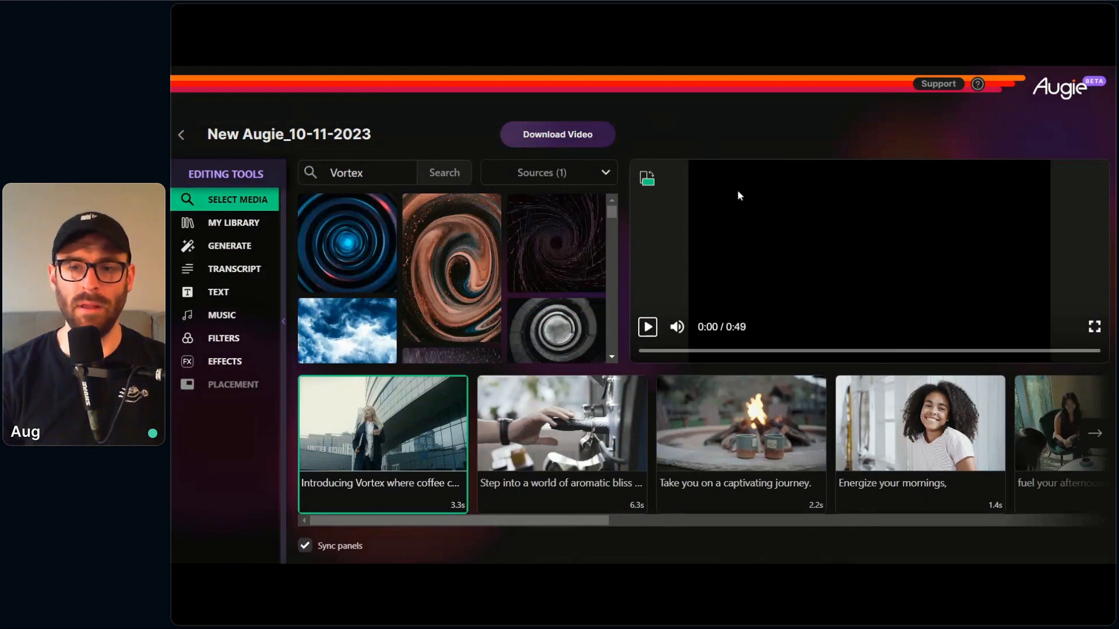
Step: Try flipping the video to portrait orientation and restore landscape
{"action": "left_click", "coordinate": [647, 180]}
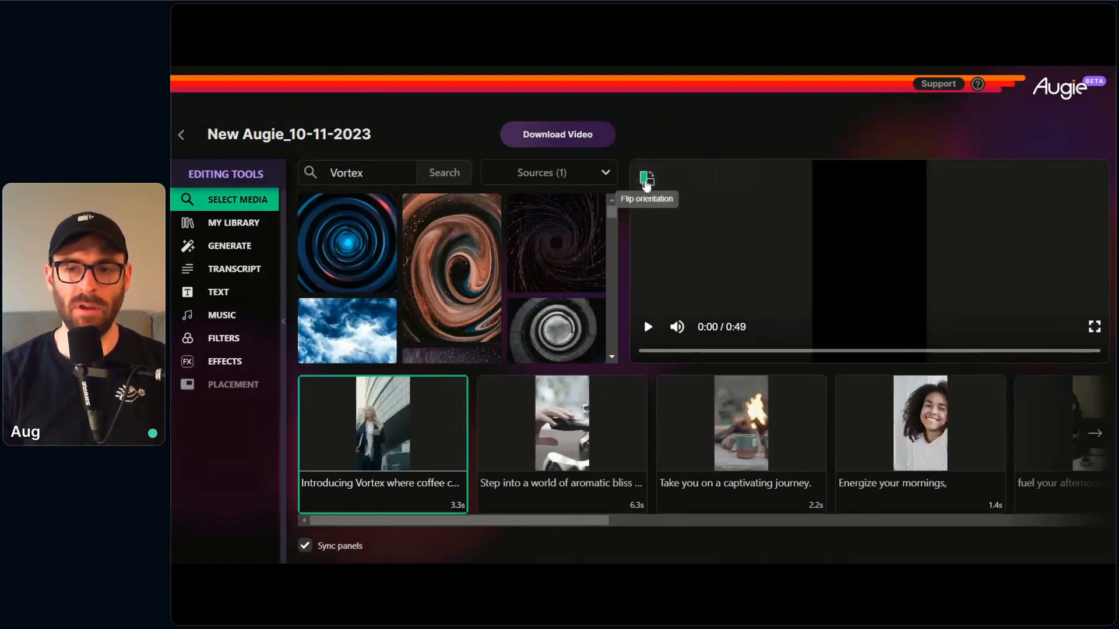
{"action": "left_click", "coordinate": [647, 180]}
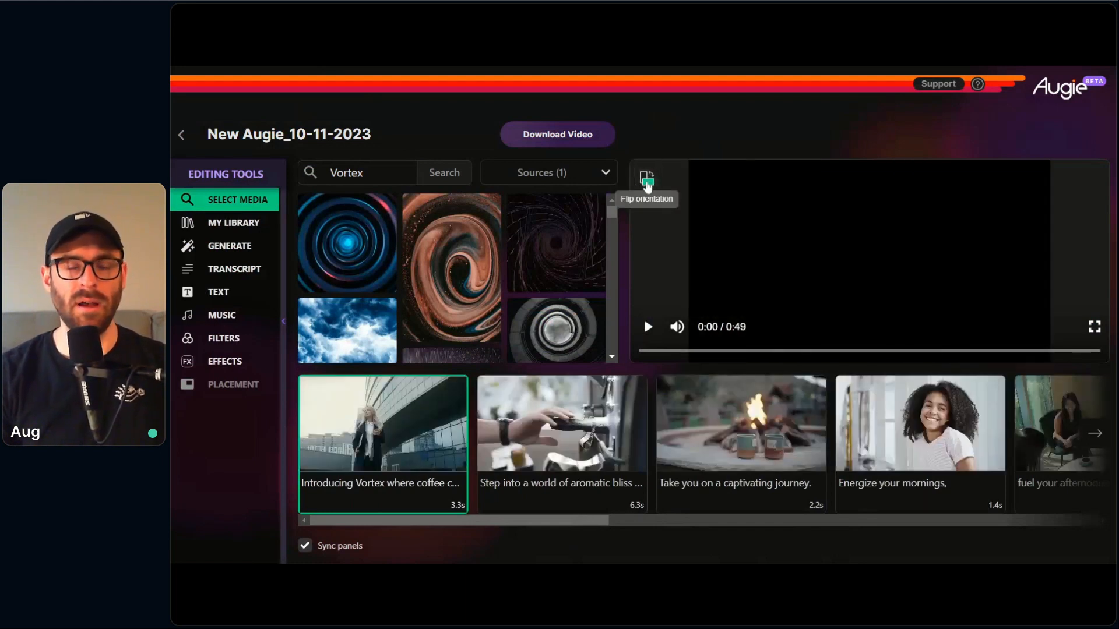
Step: Look through the video's sequence of shots and select the second, third and first shots to view their footage and suggested media
{"action": "mouse_move", "coordinate": [449, 497]}
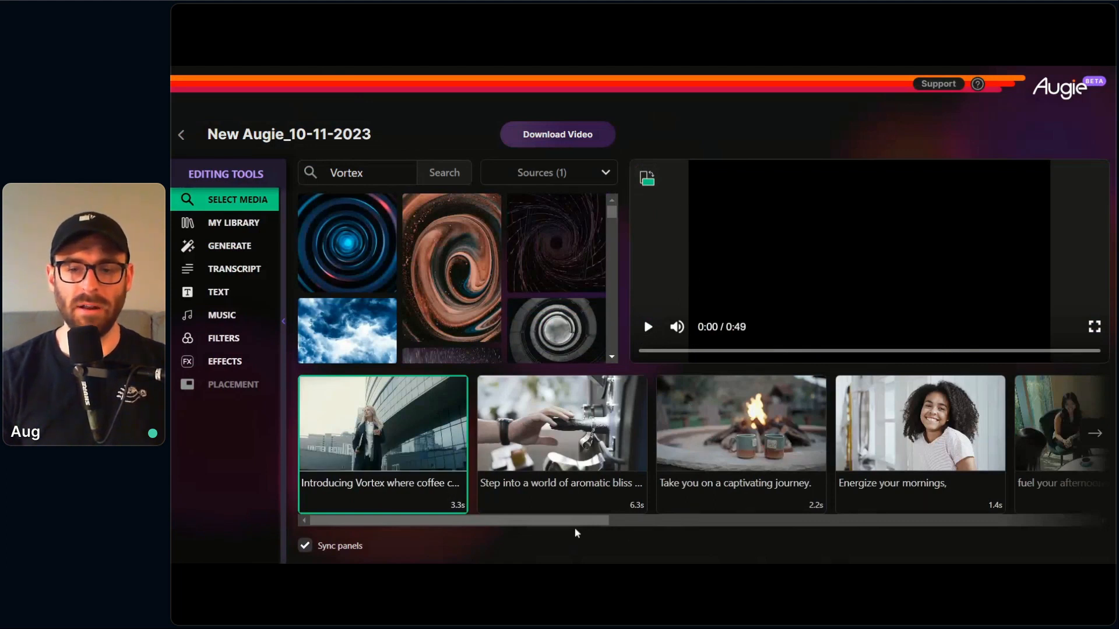
{"action": "scroll", "coordinate": [617, 526], "scroll_direction": "right", "scroll_amount": 1}
{"action": "scroll", "coordinate": [617, 526], "scroll_direction": "right", "scroll_amount": 10}
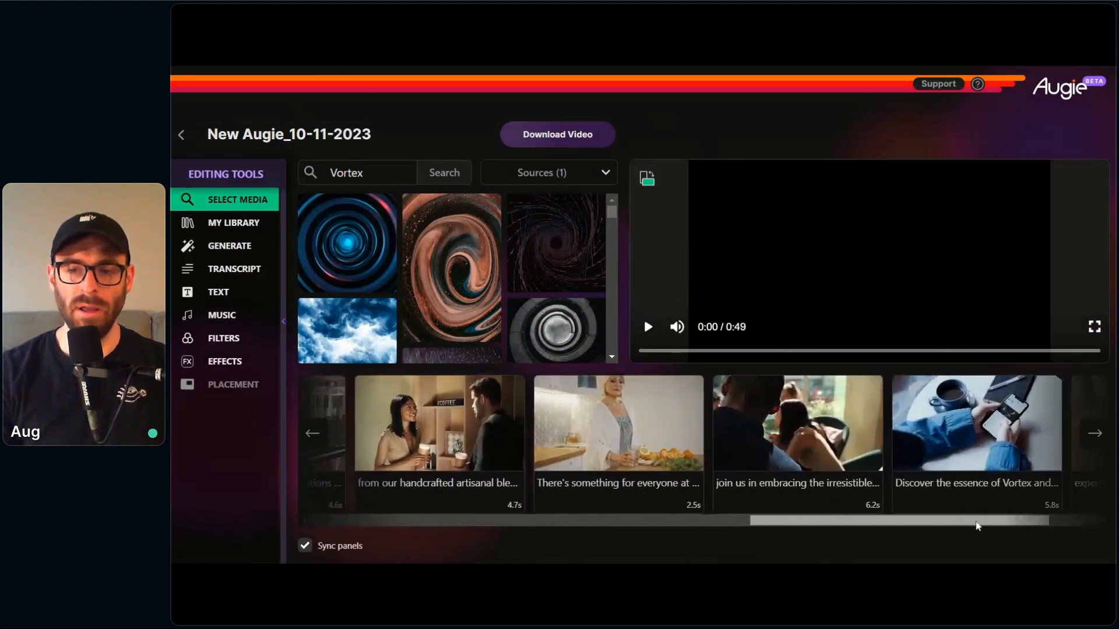
{"action": "scroll", "coordinate": [752, 528], "scroll_direction": "left", "scroll_amount": 5}
{"action": "scroll", "coordinate": [752, 527], "scroll_direction": "left", "scroll_amount": 8}
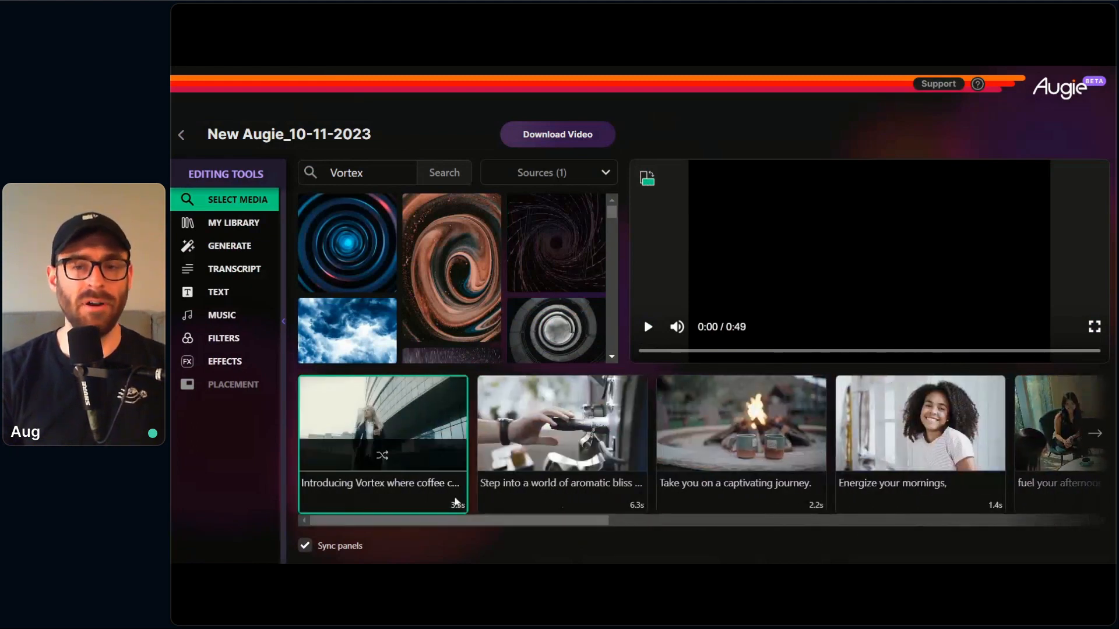
{"action": "left_click", "coordinate": [539, 514]}
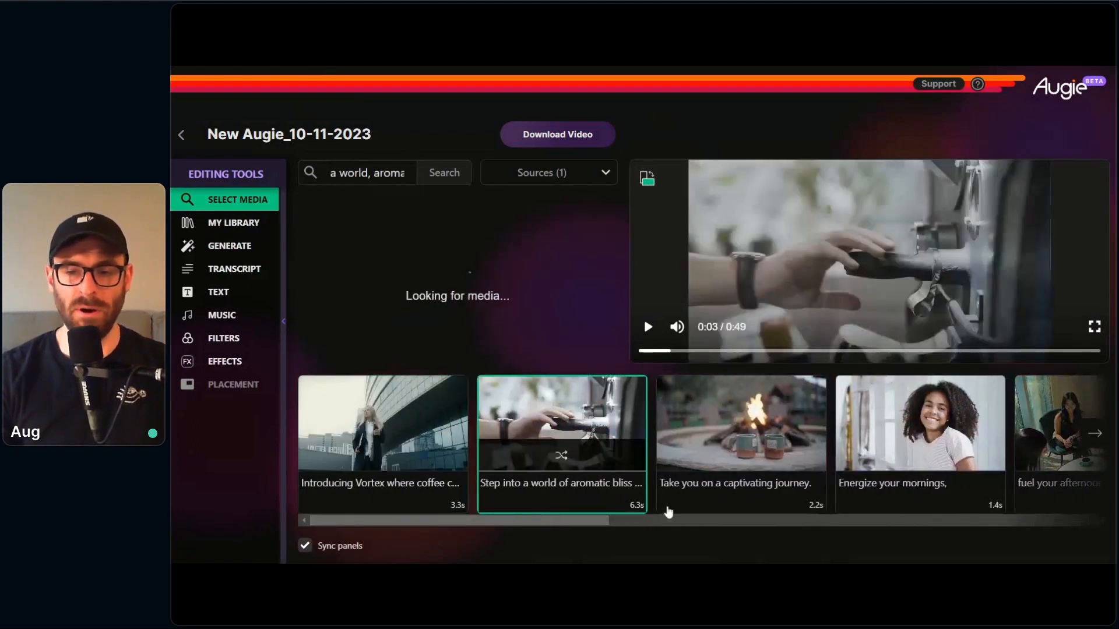
{"action": "left_click", "coordinate": [694, 496]}
{"action": "left_click", "coordinate": [368, 494]}
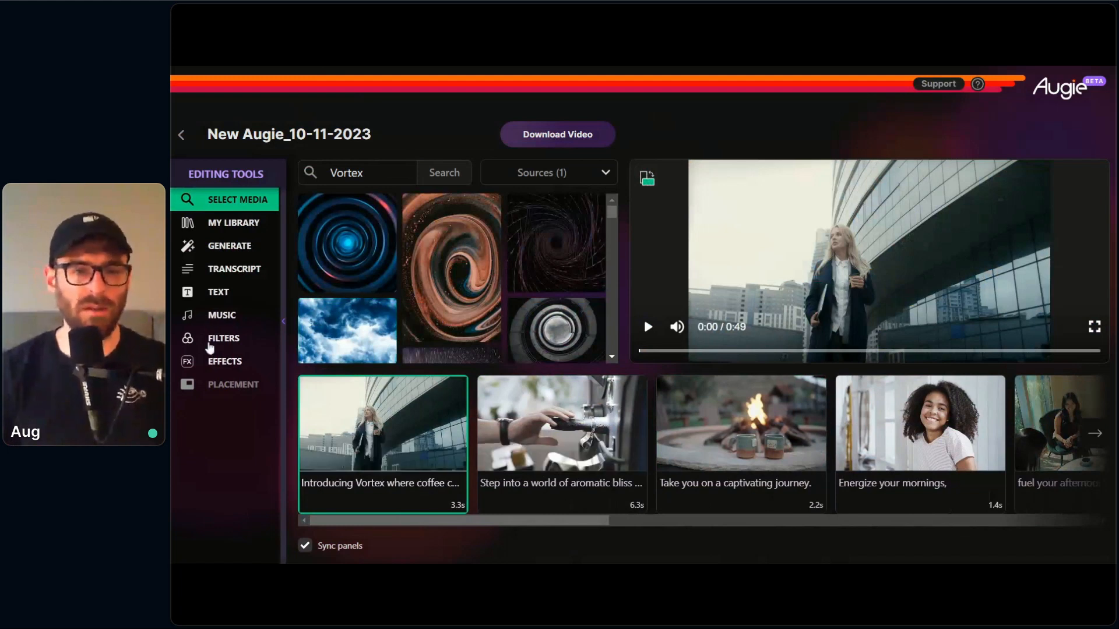
Step: Open the transcript and adjust the end boundary of the "Step into a world of aromatic bliss" shot
{"action": "left_click", "coordinate": [237, 270]}
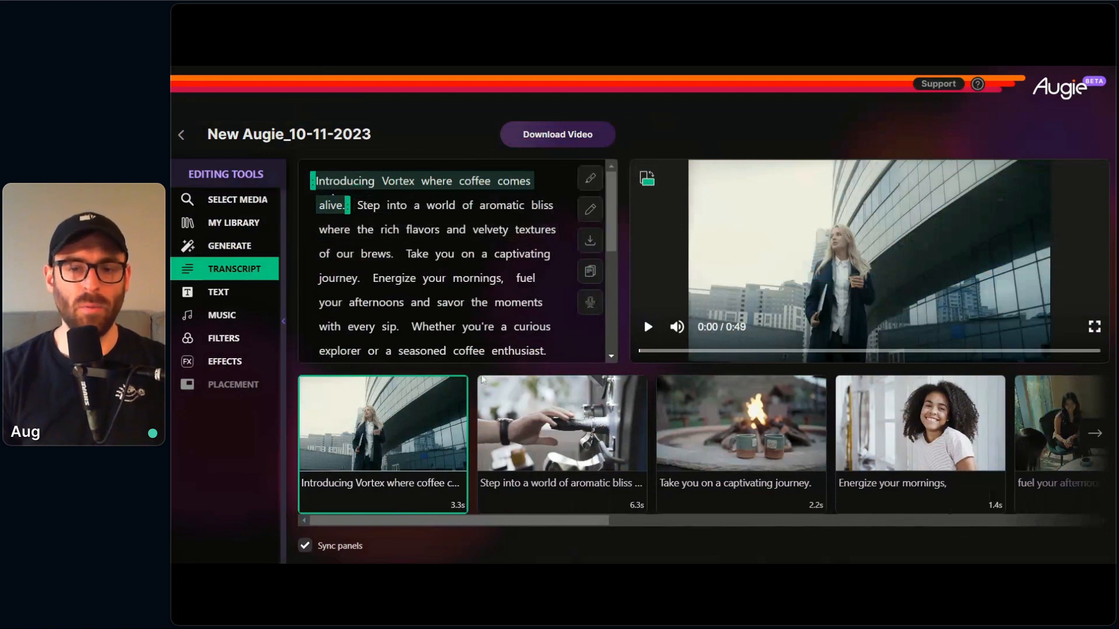
{"action": "left_click", "coordinate": [515, 408]}
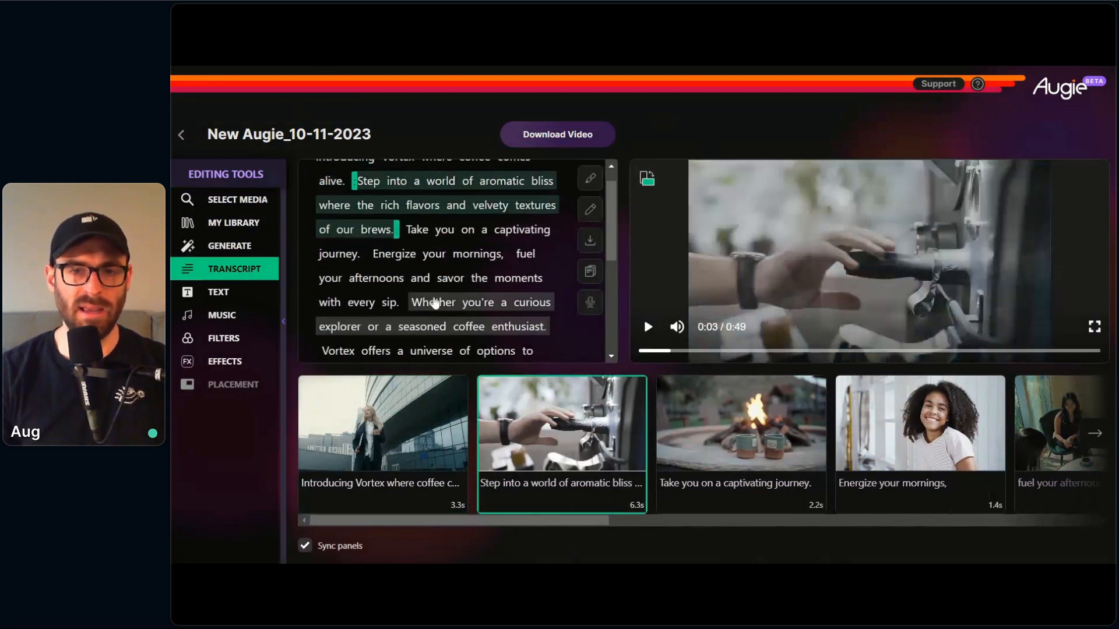
{"action": "scroll", "coordinate": [368, 204], "scroll_direction": "up", "scroll_amount": 1}
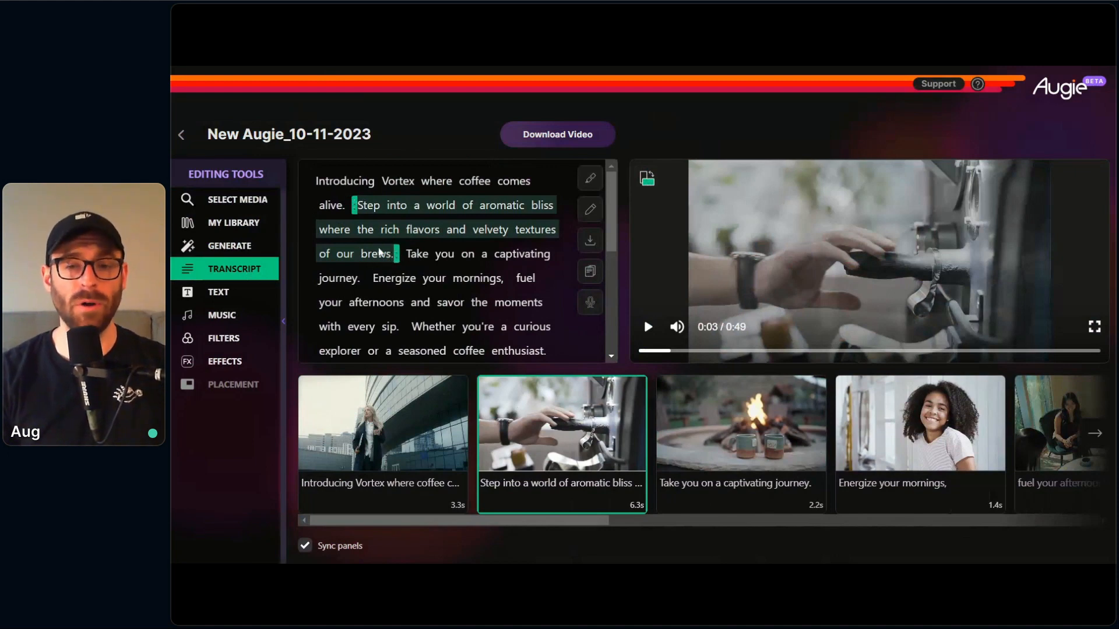
{"action": "left_click_drag", "start_coordinate": [380, 253], "coordinate": [443, 253]}
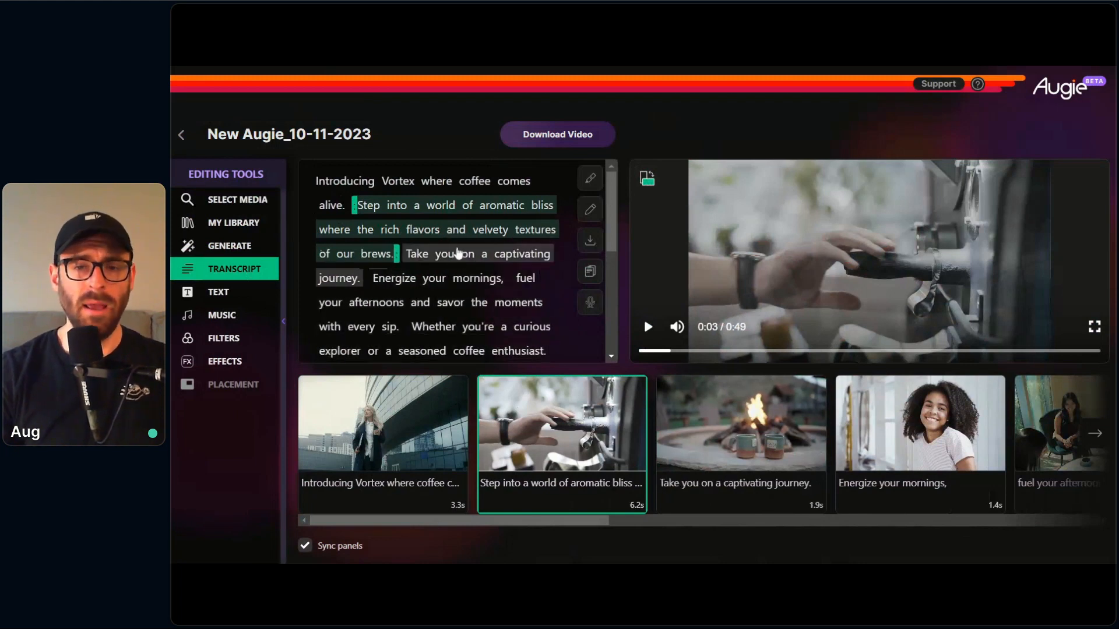
Step: Extend the "Take you on a captivating journey." shot to include "Energize your mornings," and keep the smiling woman footage for the merged shot
{"action": "left_click", "coordinate": [426, 260]}
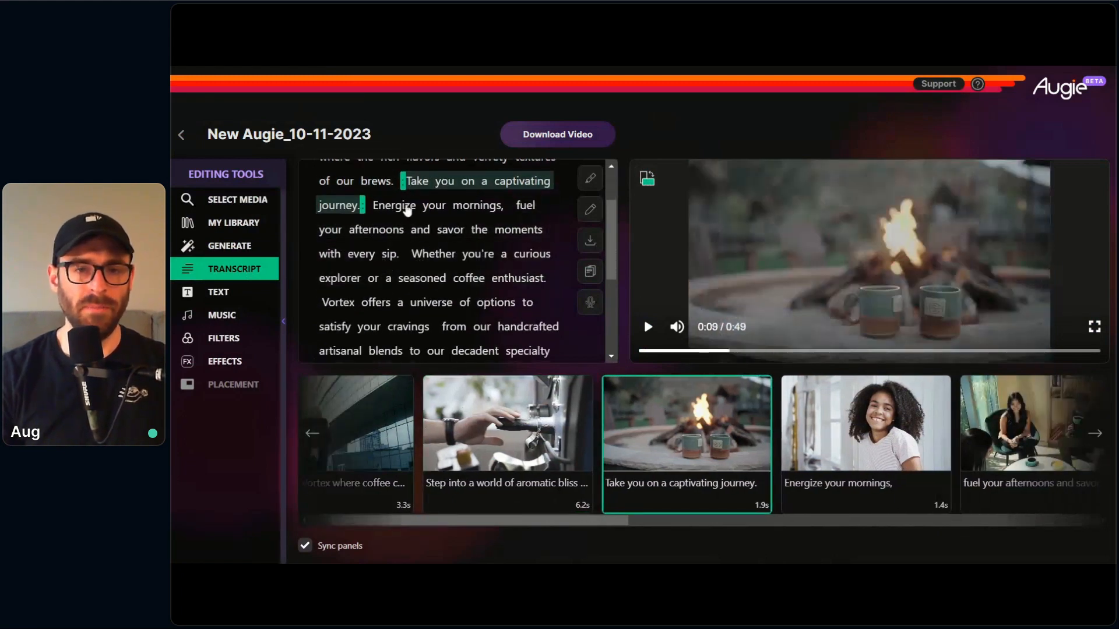
{"action": "scroll", "coordinate": [407, 210], "scroll_direction": "up", "scroll_amount": 2}
{"action": "left_click_drag", "start_coordinate": [363, 278], "coordinate": [506, 278]}
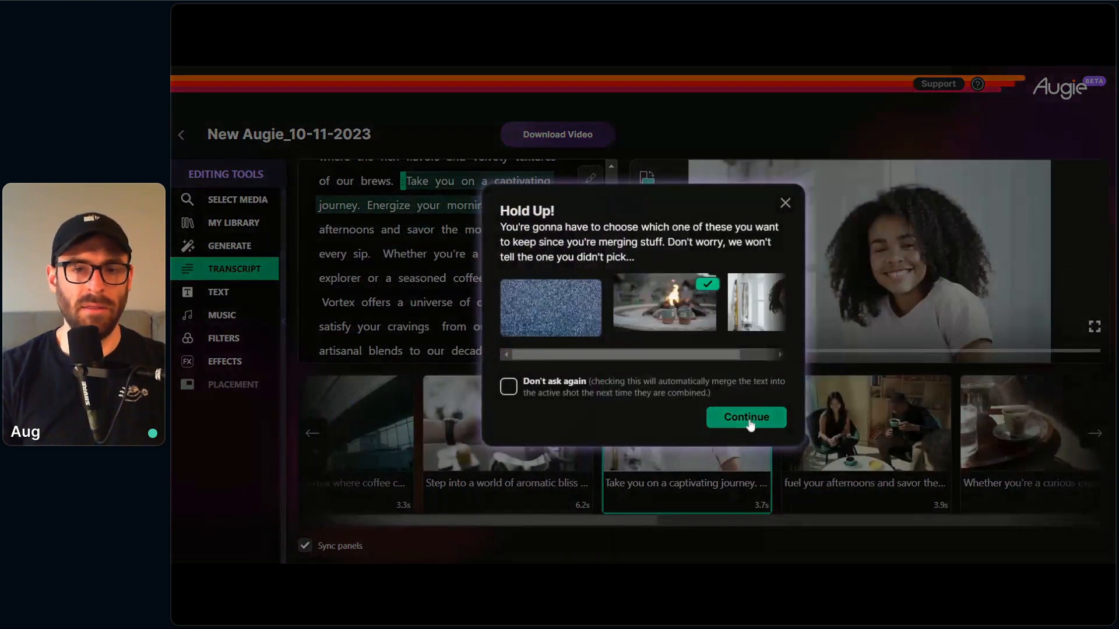
{"action": "left_click", "coordinate": [747, 418]}
{"action": "left_click_drag", "start_coordinate": [575, 525], "coordinate": [506, 523]}
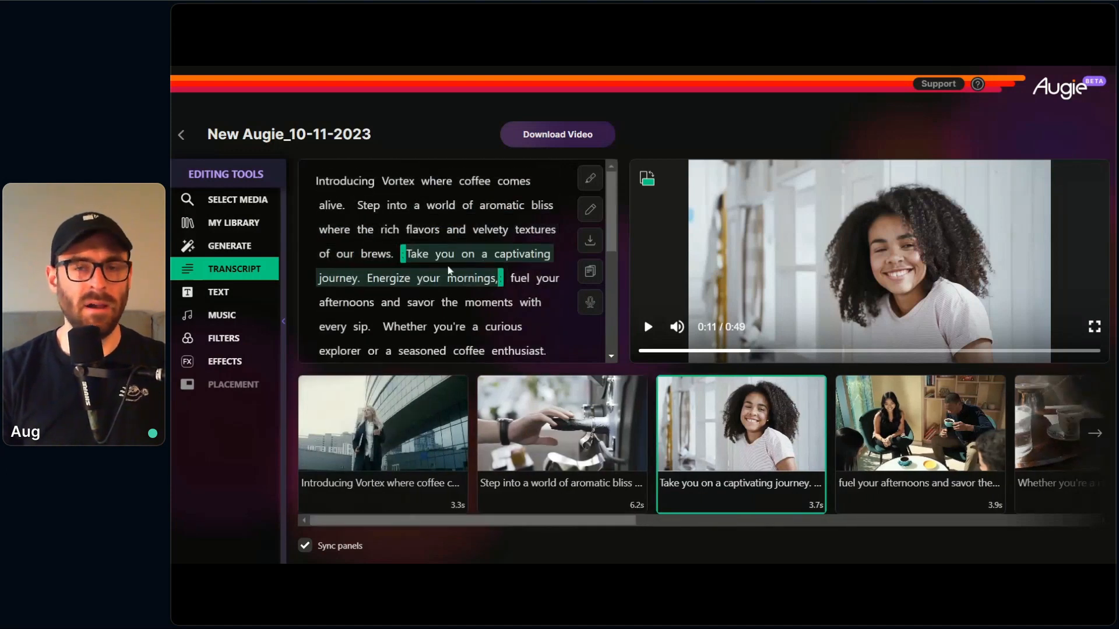
Step: Try splitting the word "Step" off the "Step into a world of aromatic bliss" shot into a separate shot
{"action": "left_click", "coordinate": [412, 181]}
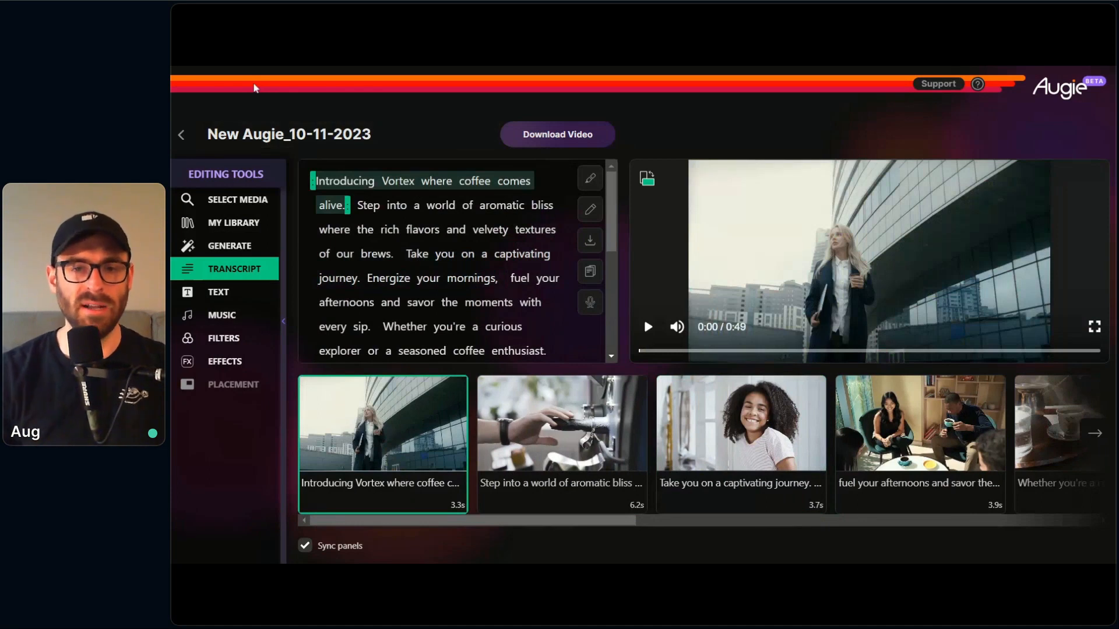
{"action": "mouse_move", "coordinate": [370, 220]}
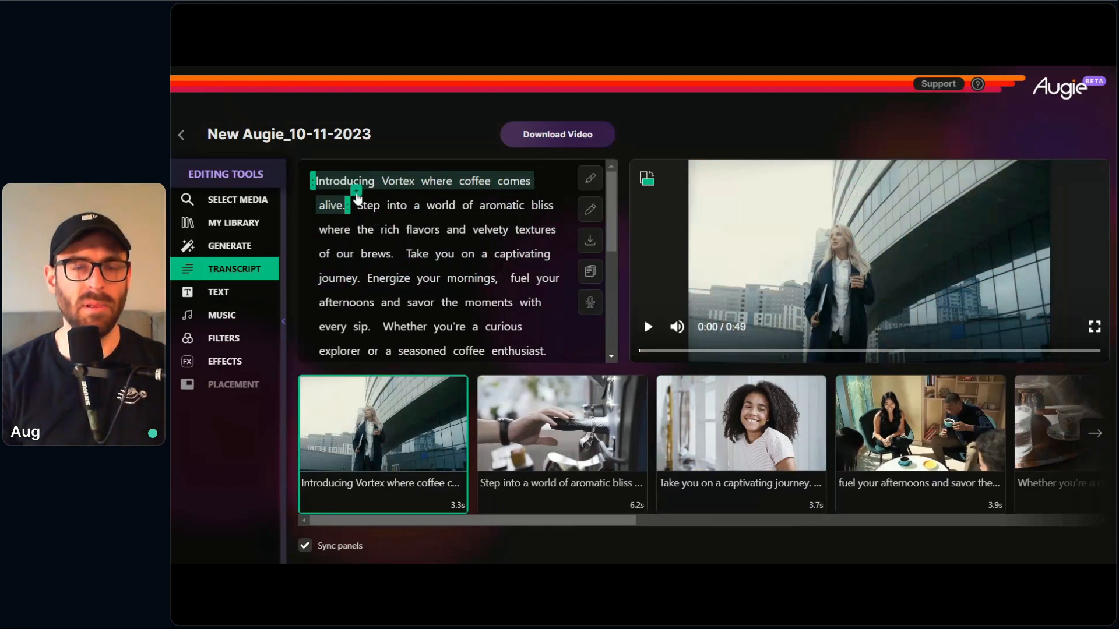
{"action": "left_click", "coordinate": [356, 196]}
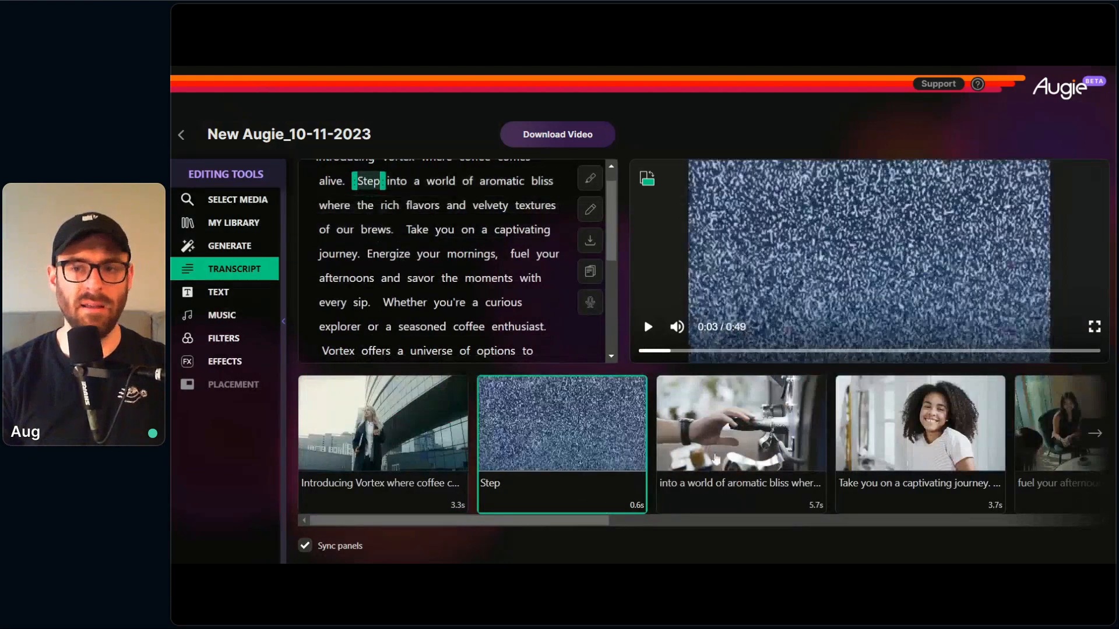
{"action": "mouse_move", "coordinate": [600, 437]}
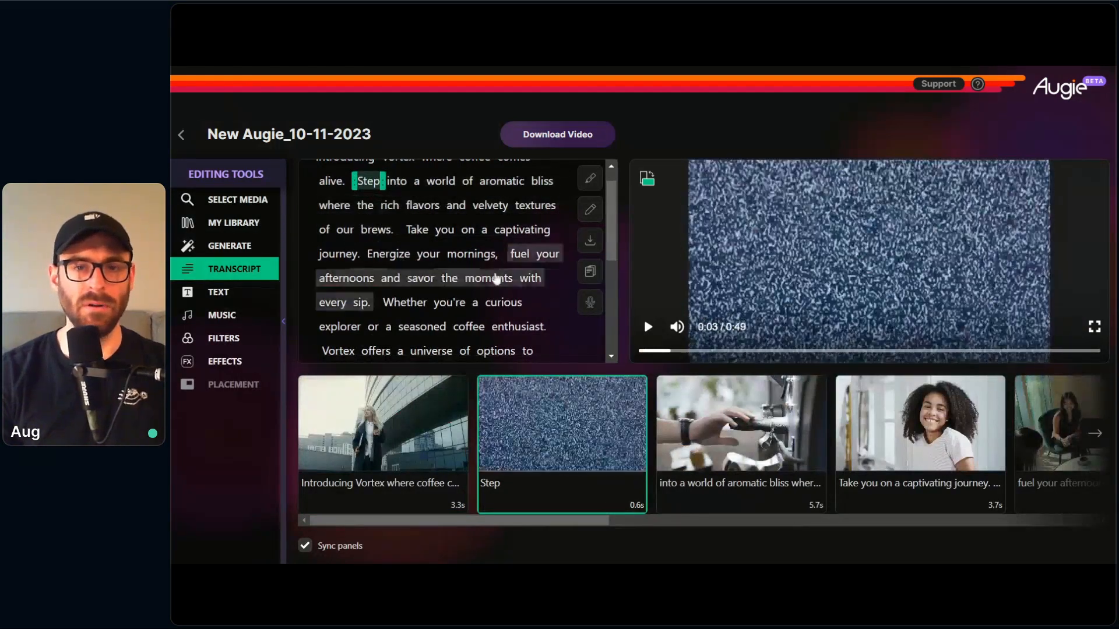
Step: Merge the single-word "Step" shot back into the aromatic bliss shot, keeping the original footage instead of the static clip
{"action": "scroll", "coordinate": [400, 247], "scroll_direction": "up", "scroll_amount": 1}
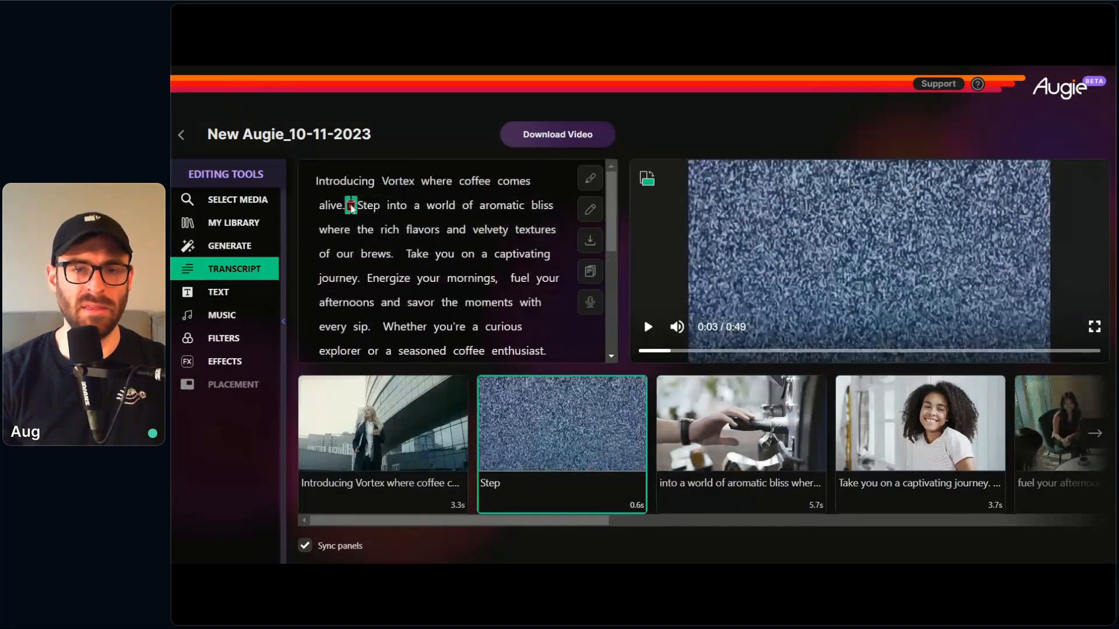
{"action": "left_click", "coordinate": [351, 206]}
{"action": "left_click", "coordinate": [600, 401]}
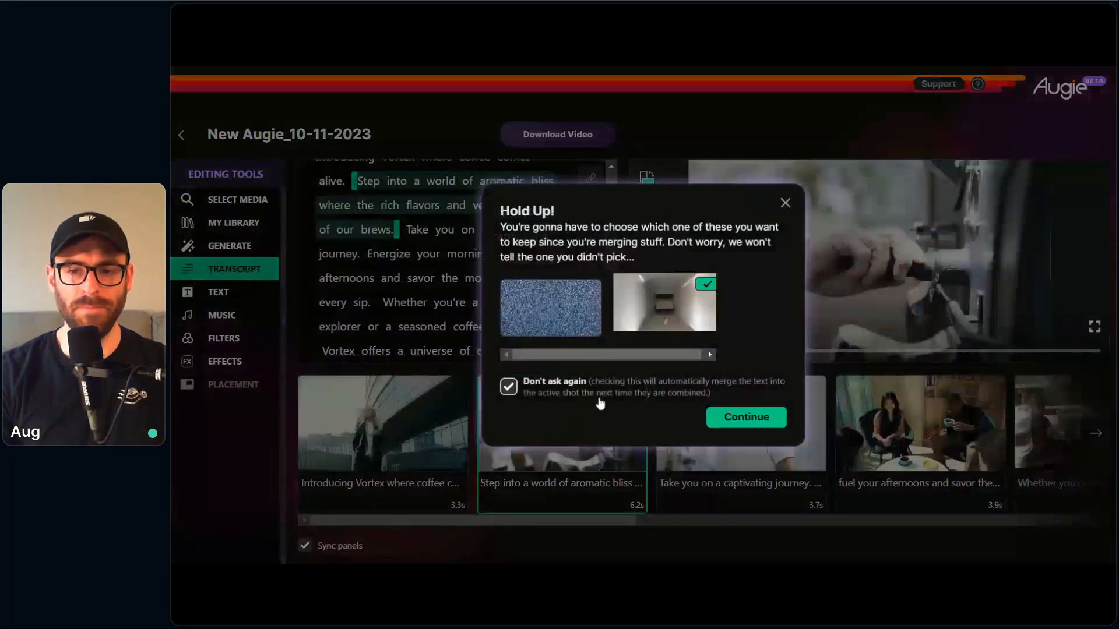
{"action": "left_click", "coordinate": [722, 420]}
{"action": "scroll", "coordinate": [385, 211], "scroll_direction": "up", "scroll_amount": 1}
{"action": "mouse_move", "coordinate": [431, 404]}
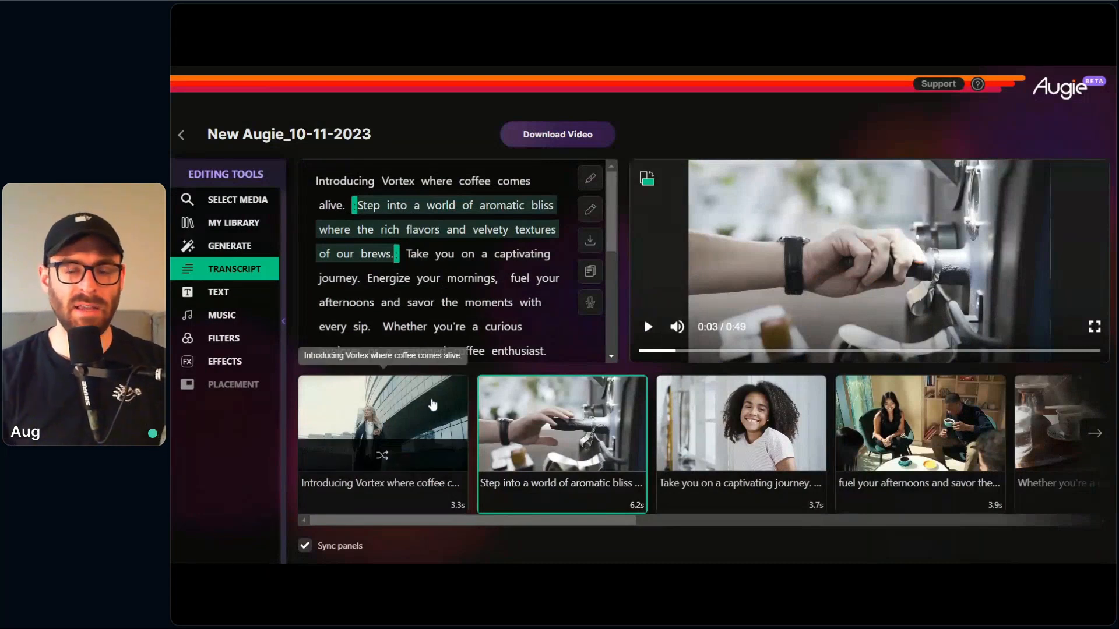
Step: Search for "Coffee" media for the first shot, using Stock Clips as the only source
{"action": "left_click", "coordinate": [402, 494]}
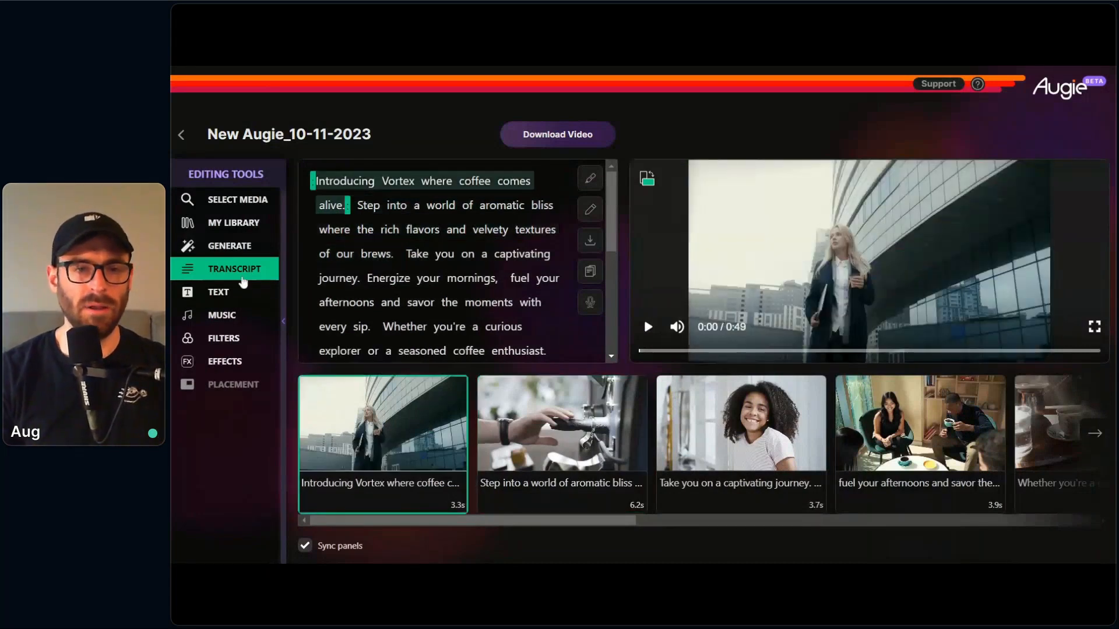
{"action": "left_click", "coordinate": [252, 200]}
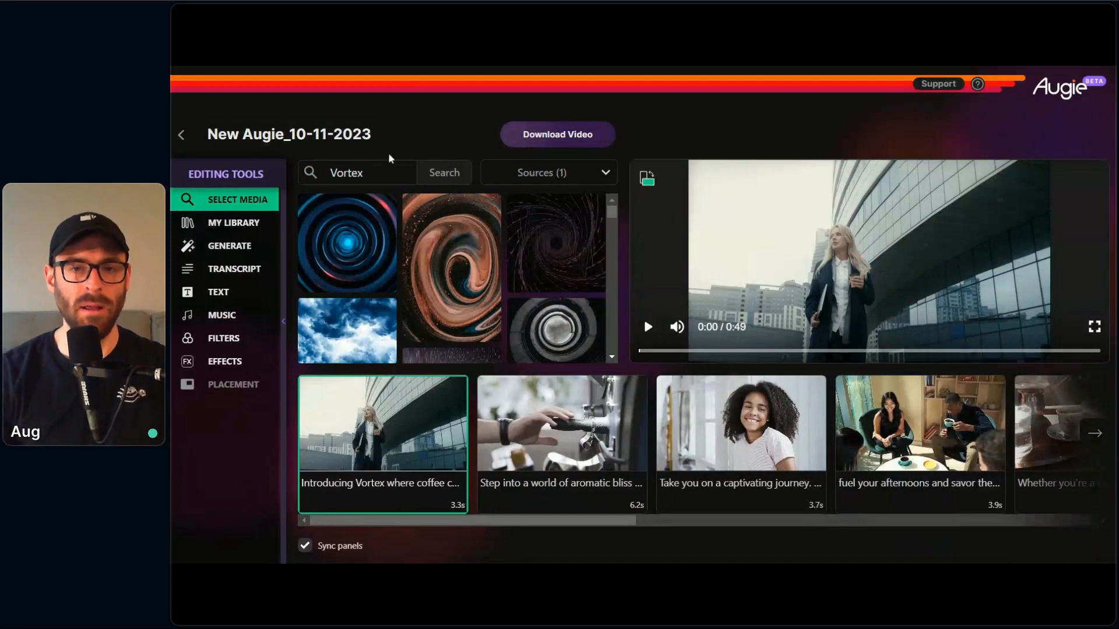
{"action": "left_click_drag", "start_coordinate": [375, 174], "coordinate": [280, 165]}
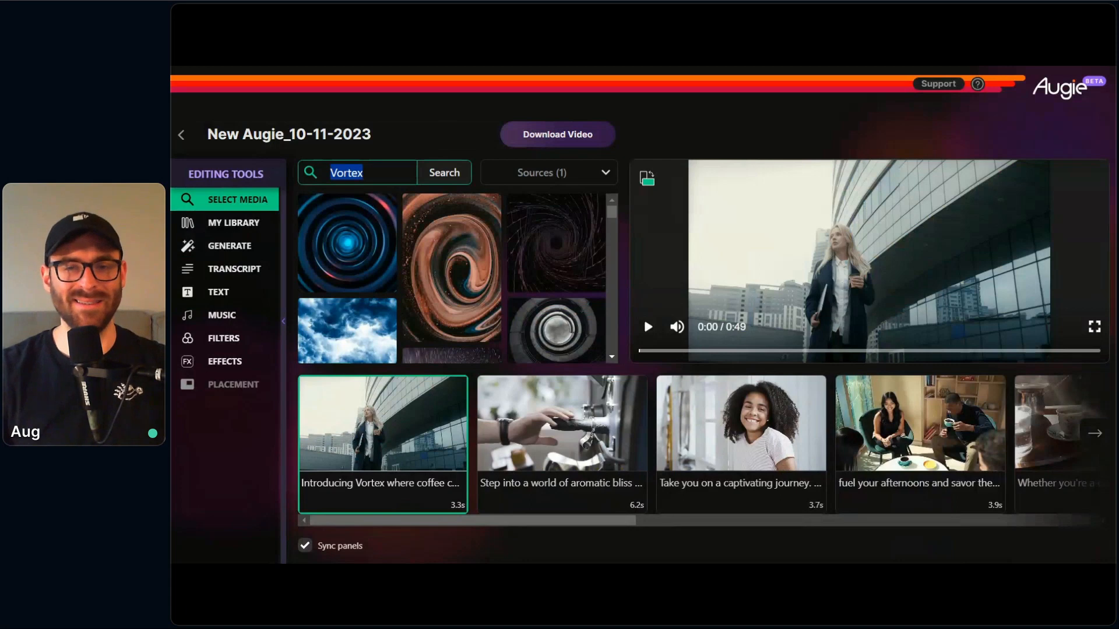
{"action": "type", "text": "Coffee"}
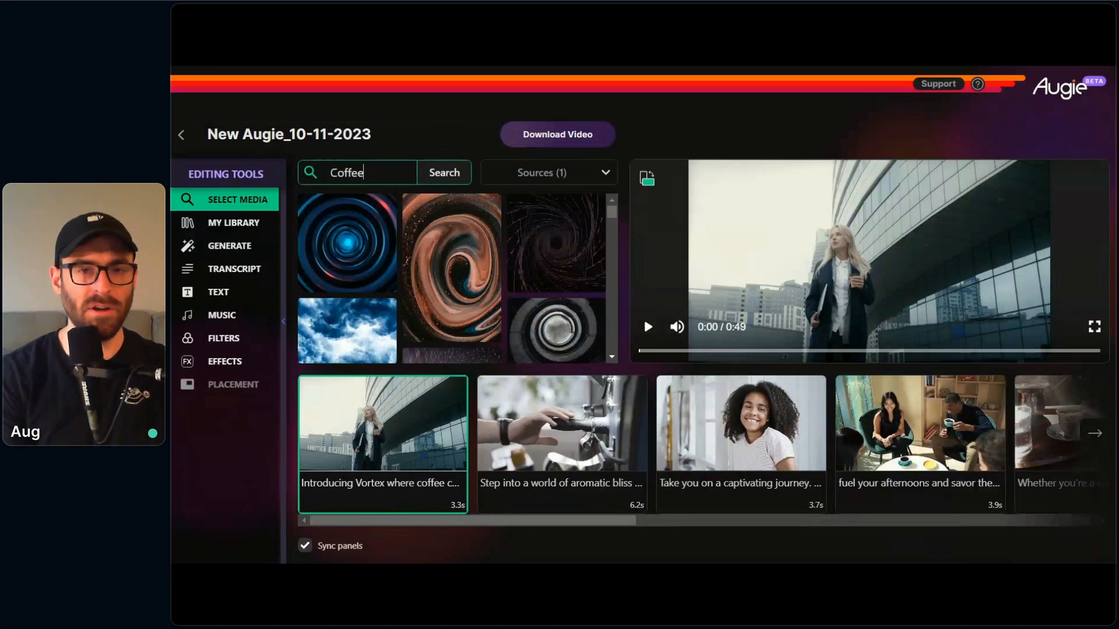
{"action": "left_click", "coordinate": [447, 173]}
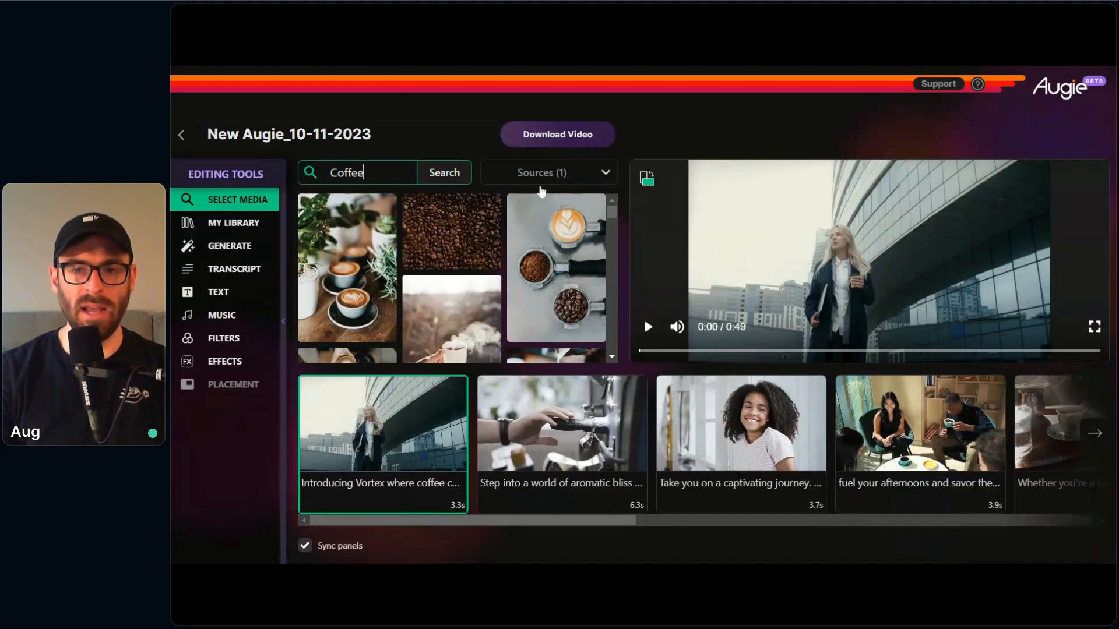
{"action": "left_click", "coordinate": [562, 177]}
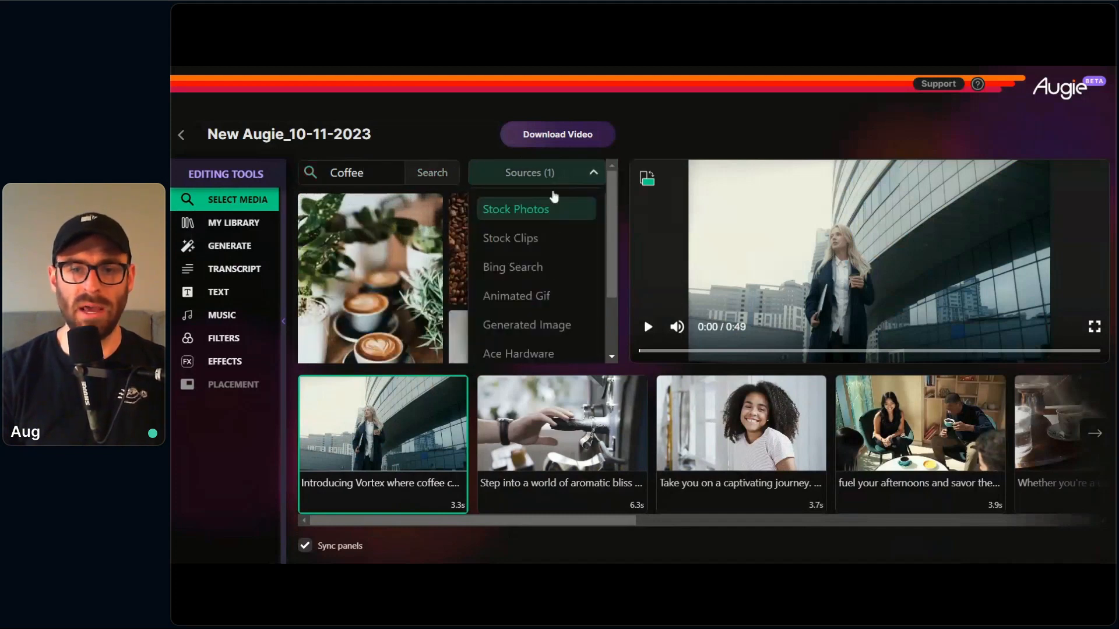
{"action": "left_click", "coordinate": [513, 218]}
{"action": "left_click", "coordinate": [504, 239]}
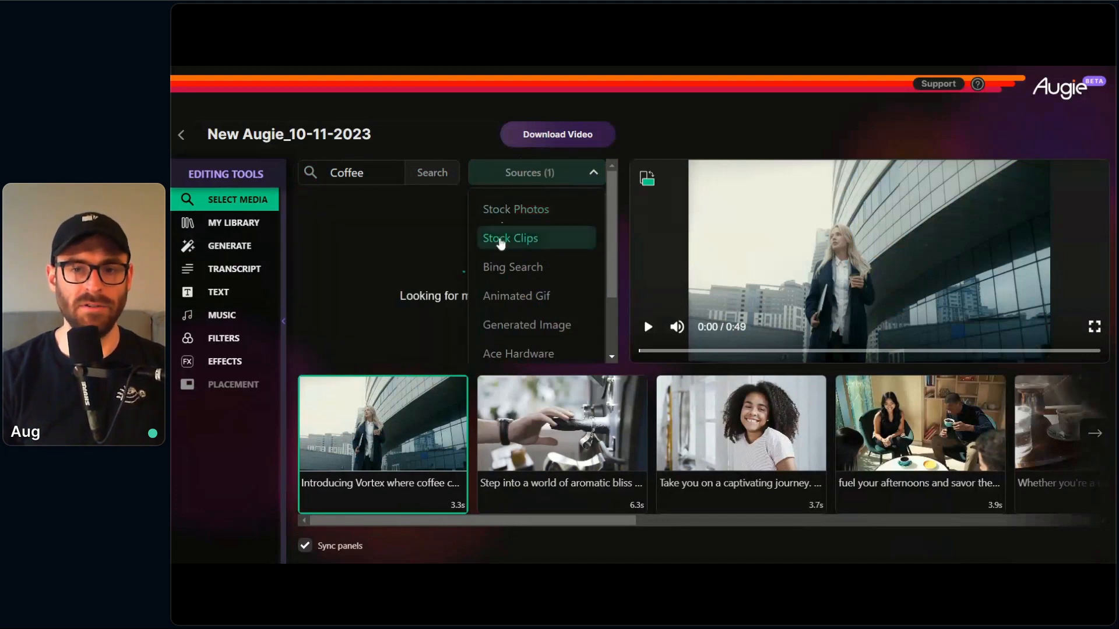
{"action": "left_click", "coordinate": [453, 157]}
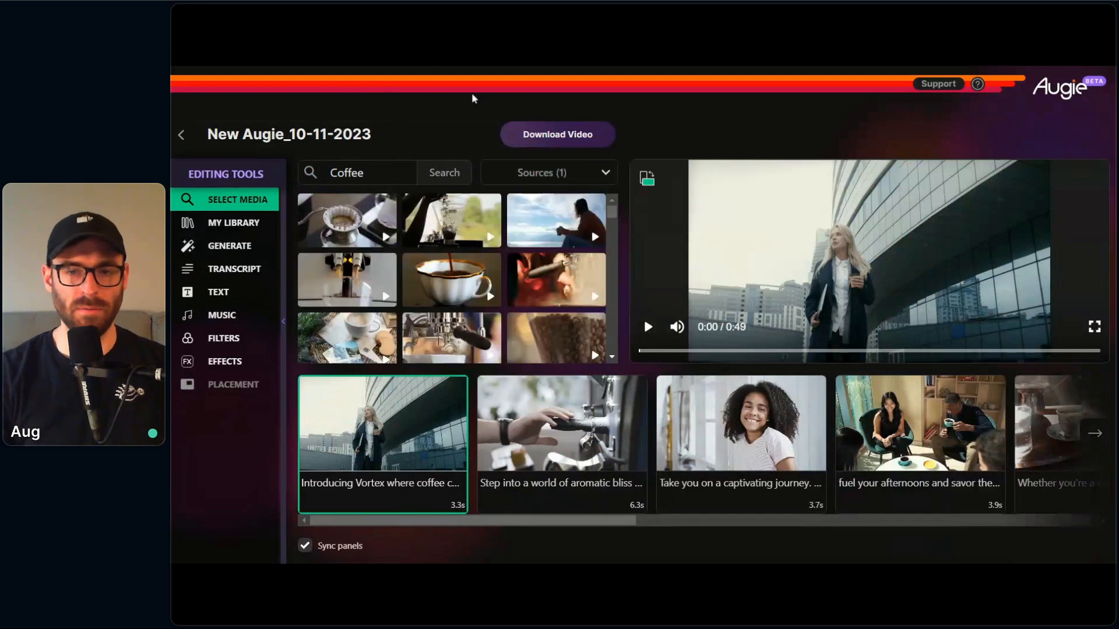
Step: Replace the first shot's footage with the coffee beans clip and play a short preview of it
{"action": "scroll", "coordinate": [613, 217], "scroll_direction": "down", "scroll_amount": 1}
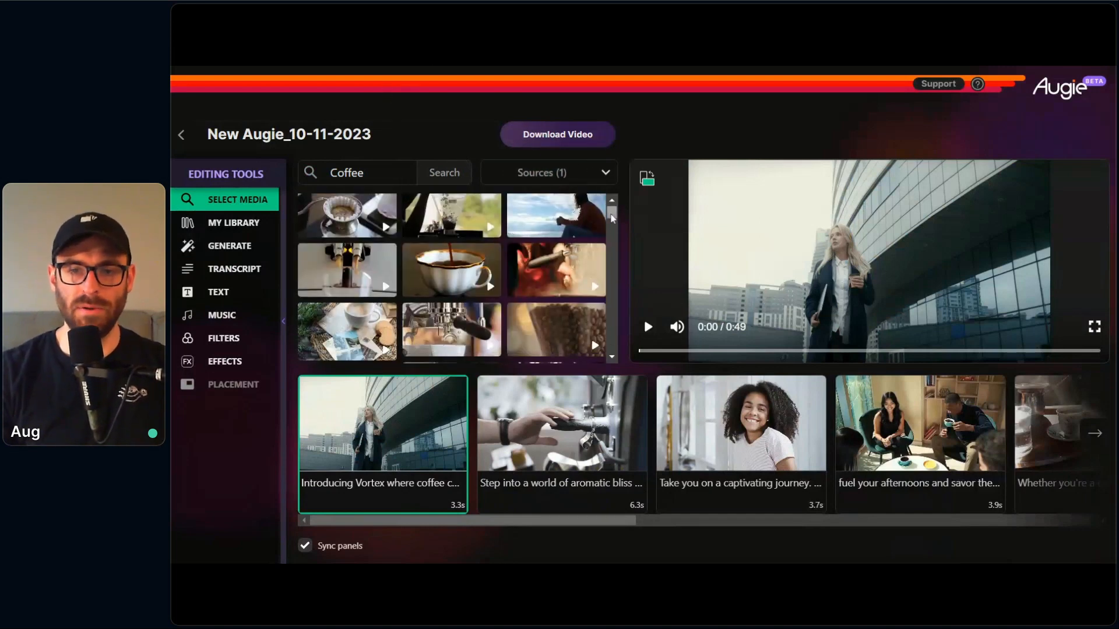
{"action": "left_click", "coordinate": [566, 313]}
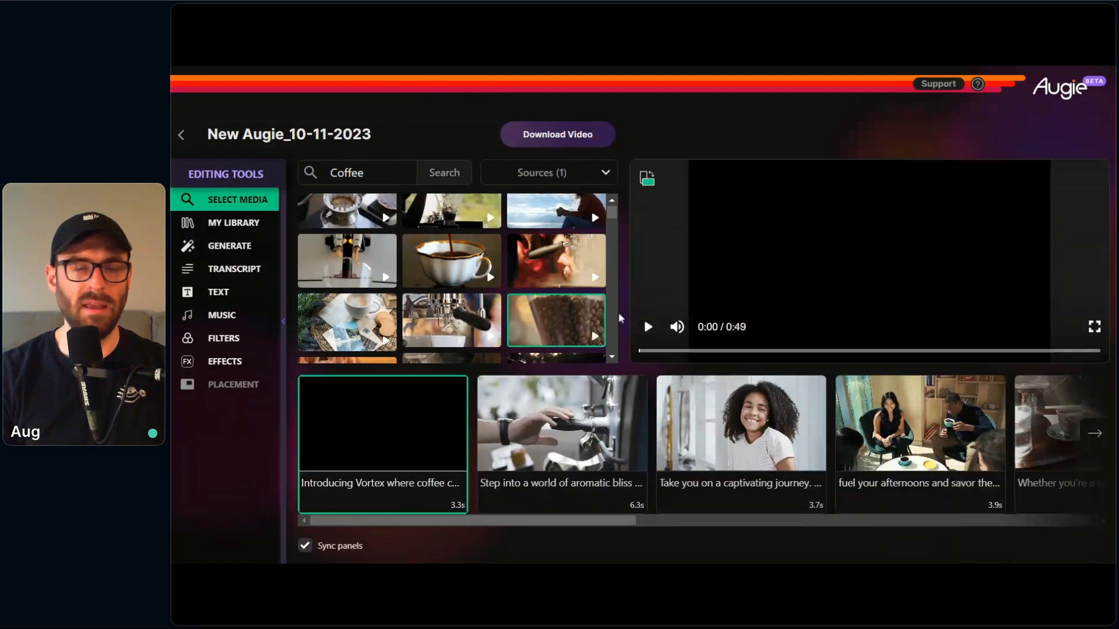
{"action": "left_click", "coordinate": [648, 330]}
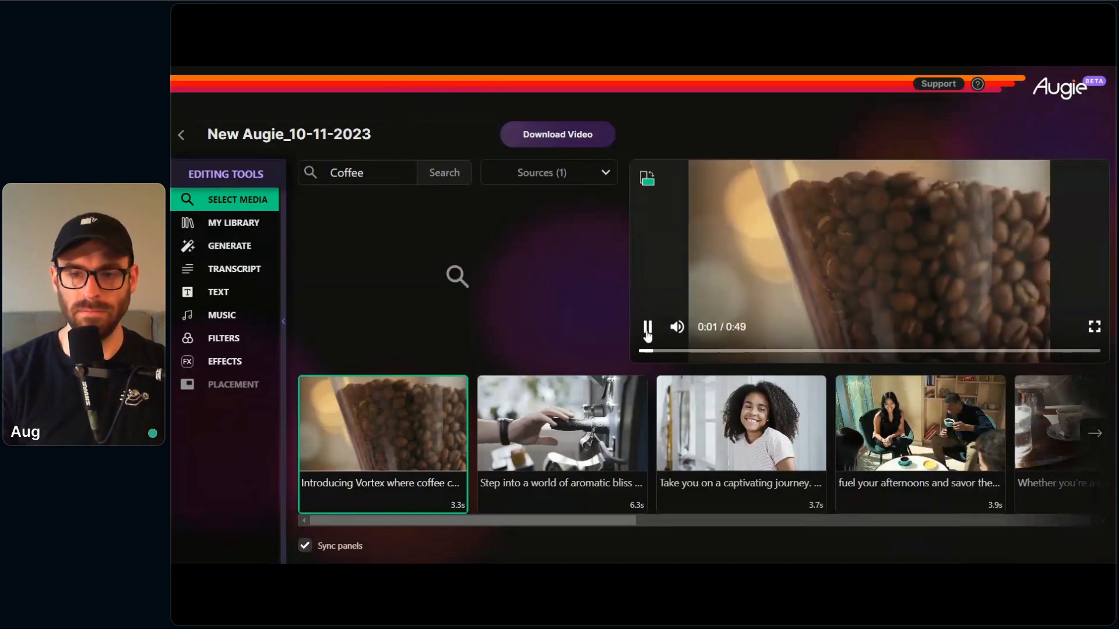
{"action": "left_click", "coordinate": [649, 329]}
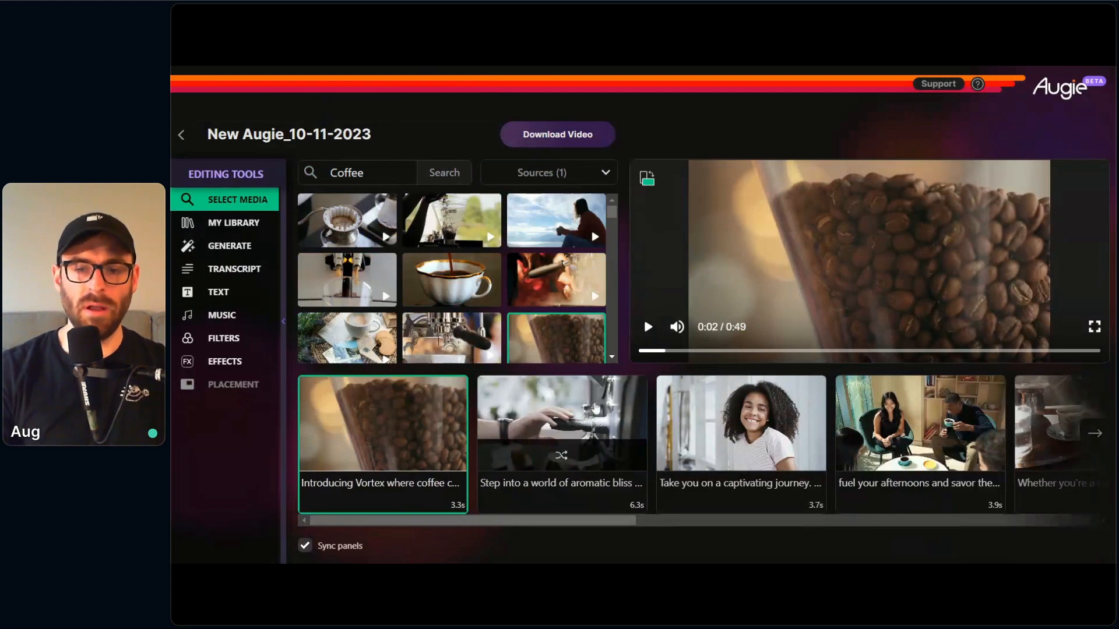
Step: Shuffle the footage of the "Step into a world of aromatic bliss" shot to the group of friends having coffee around a table
{"action": "left_click", "coordinate": [555, 496]}
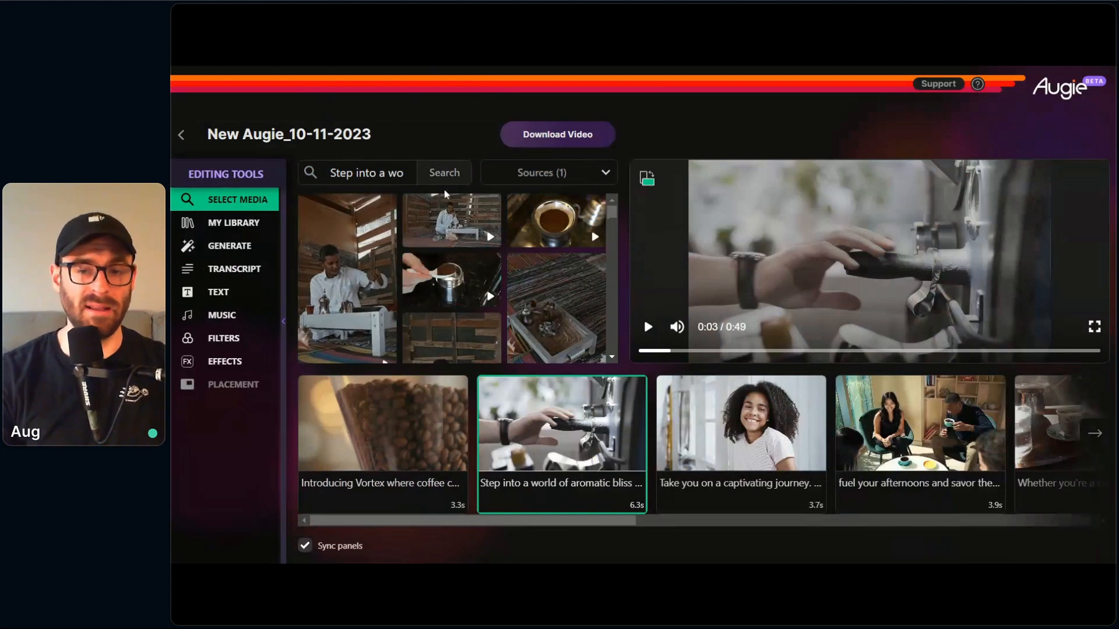
{"action": "mouse_move", "coordinate": [561, 464]}
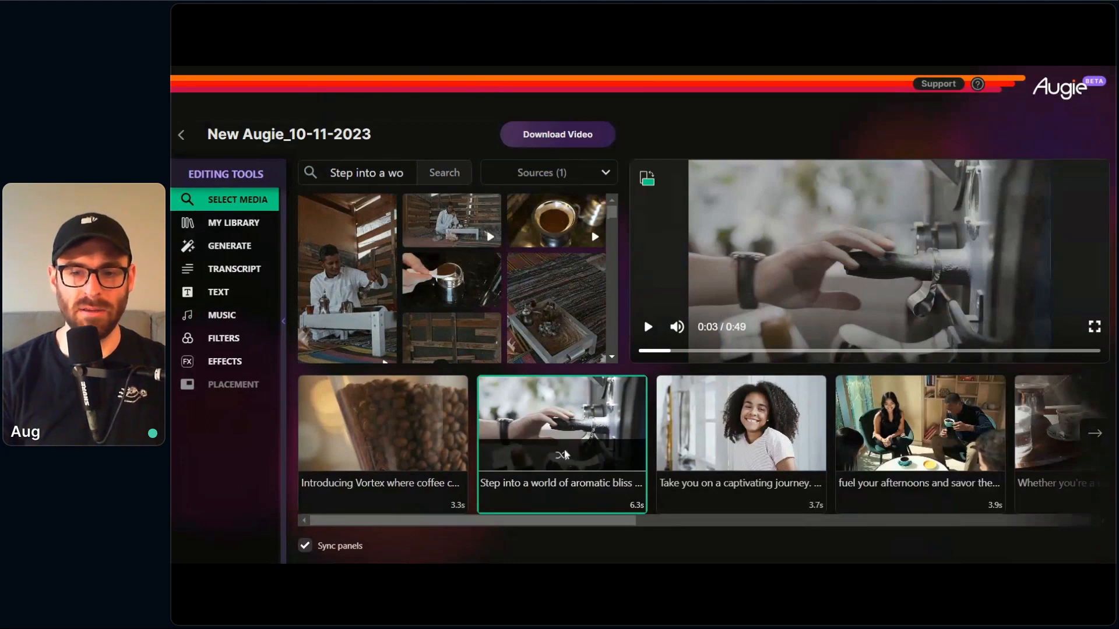
{"action": "left_click", "coordinate": [695, 499]}
{"action": "left_click", "coordinate": [505, 459]}
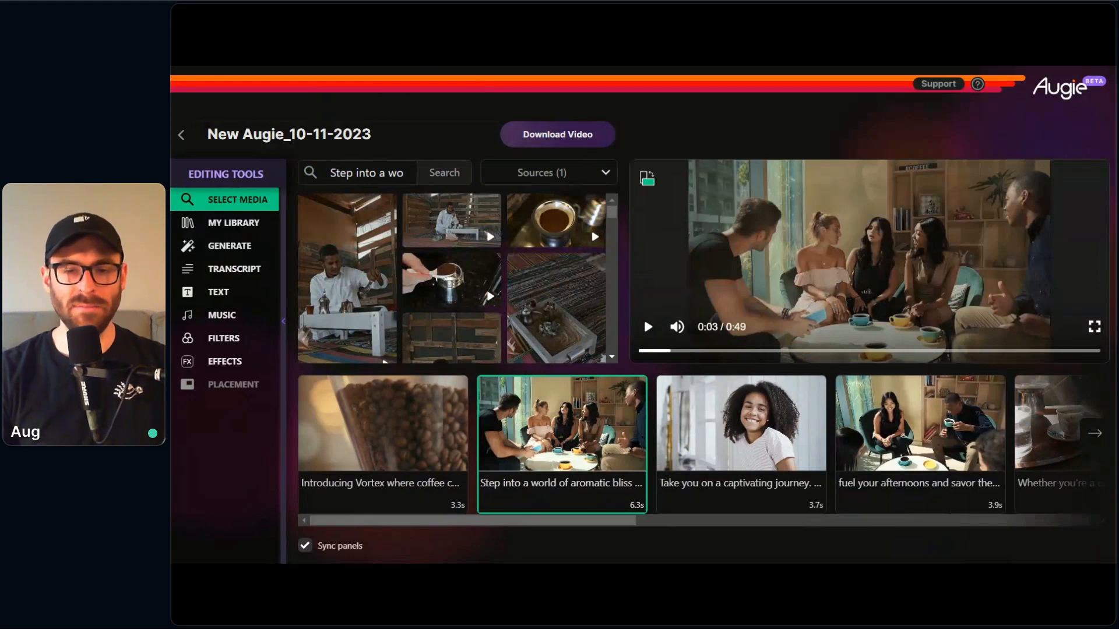
{"action": "mouse_move", "coordinate": [553, 470]}
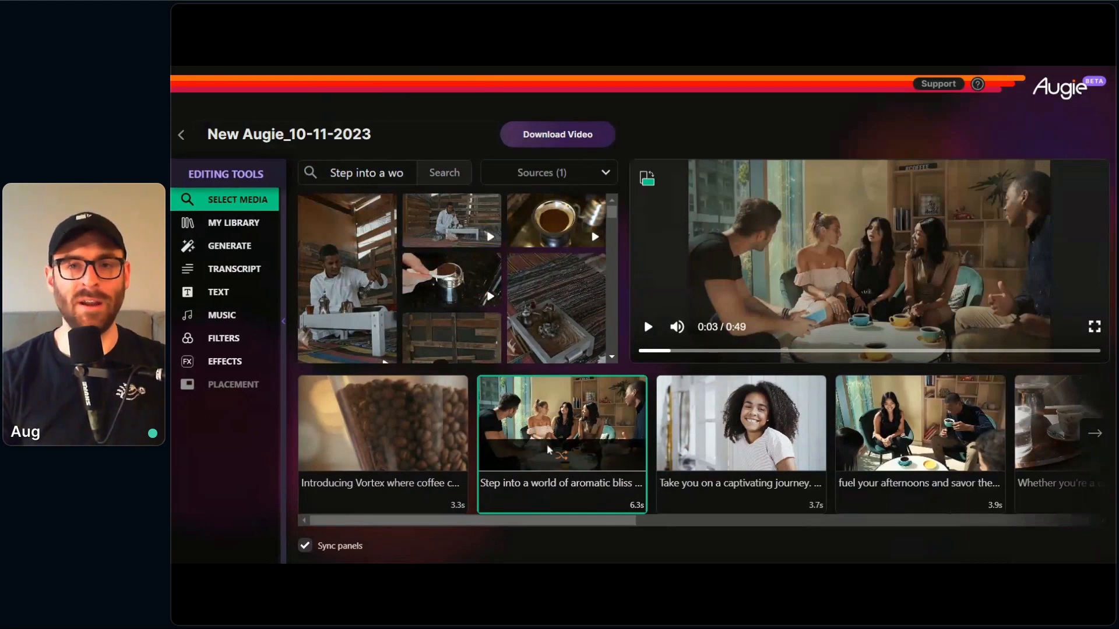
Step: Shuffle the "Take you on a captivating journey." shot to the rocky desert clip and return to the first shot
{"action": "left_click", "coordinate": [703, 461]}
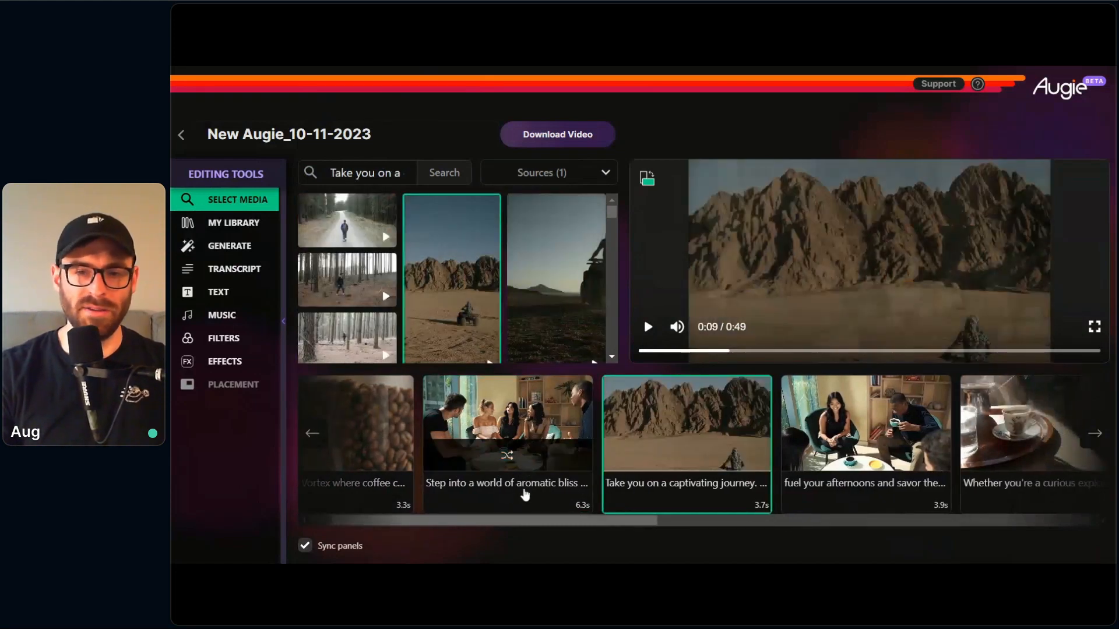
{"action": "left_click", "coordinate": [520, 497]}
{"action": "left_click", "coordinate": [457, 473]}
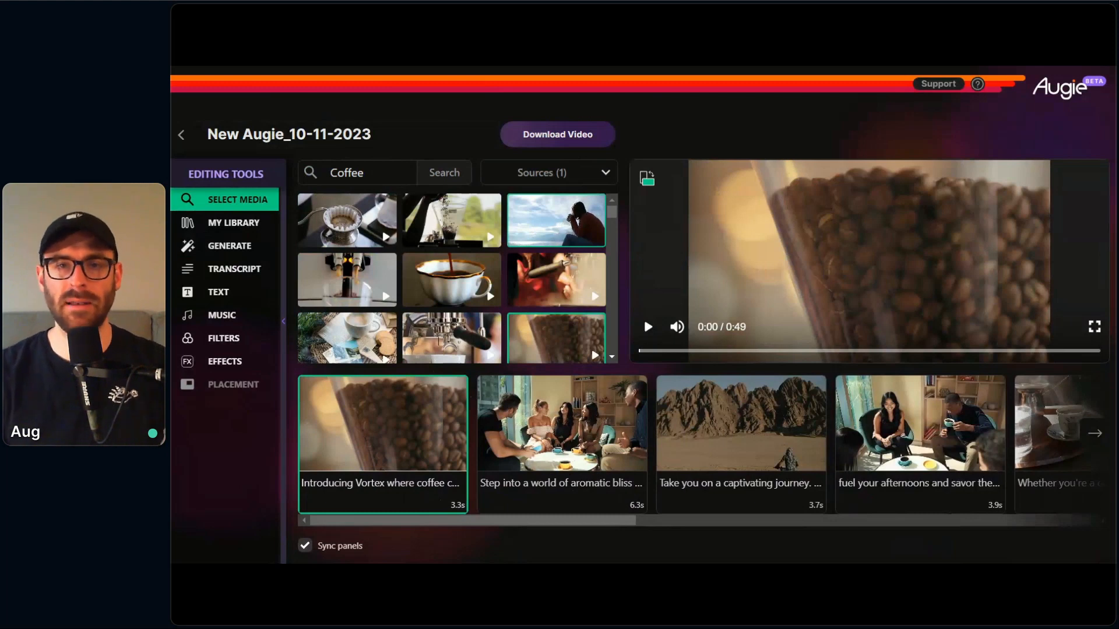
Step: Enable closed captions for the entire video, cycle their placement through the options and leave them at the bottom of the frame
{"action": "left_click", "coordinate": [226, 296]}
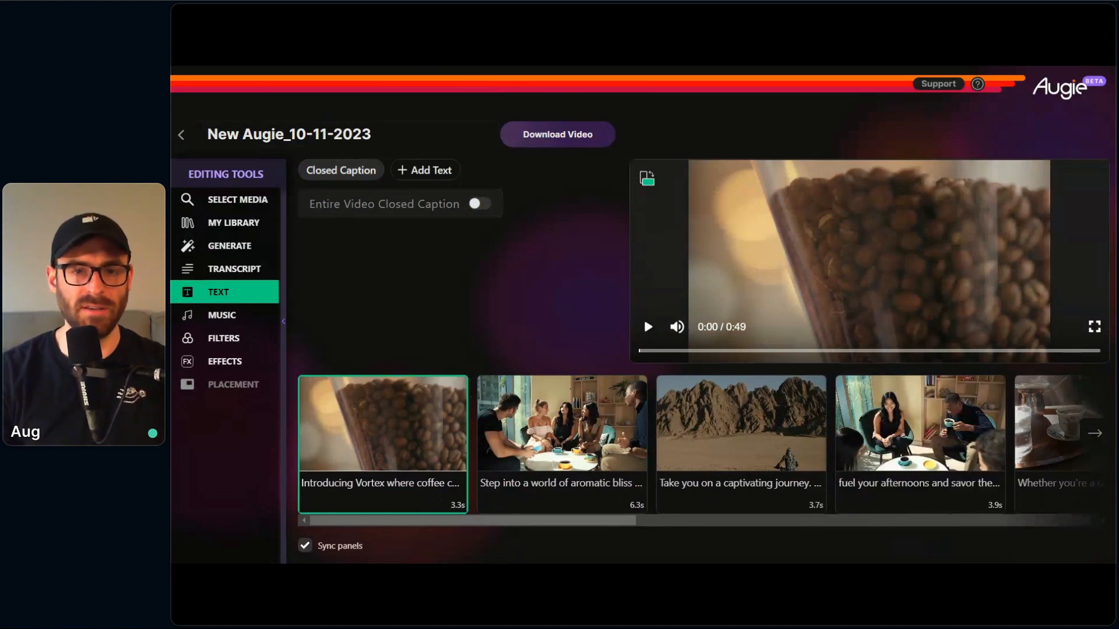
{"action": "left_click", "coordinate": [475, 204]}
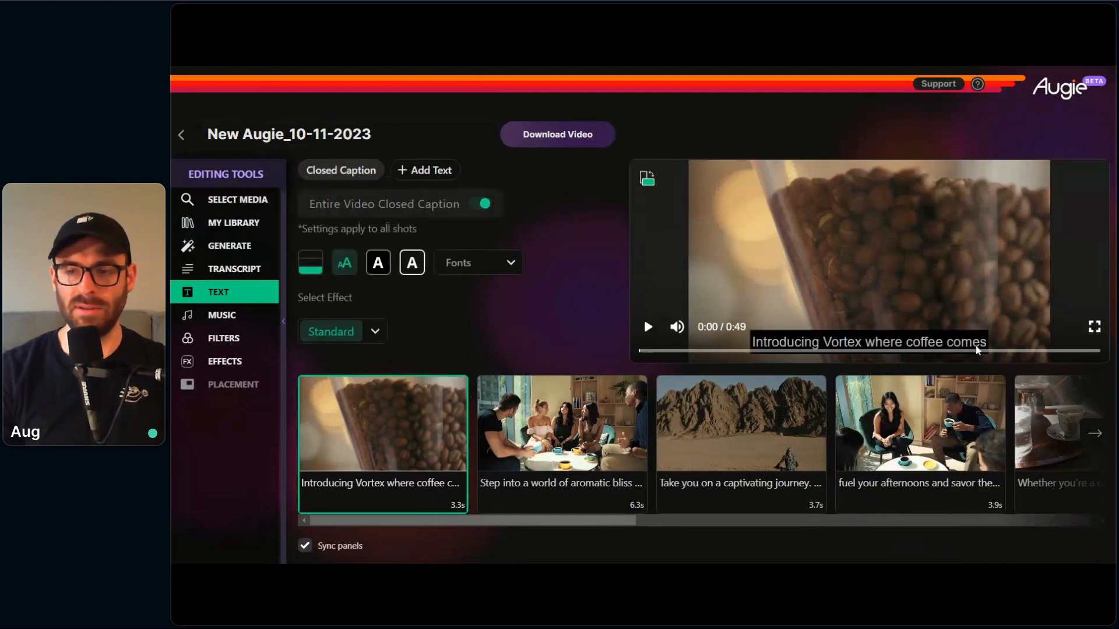
{"action": "left_click", "coordinate": [313, 267]}
{"action": "left_click", "coordinate": [308, 267]}
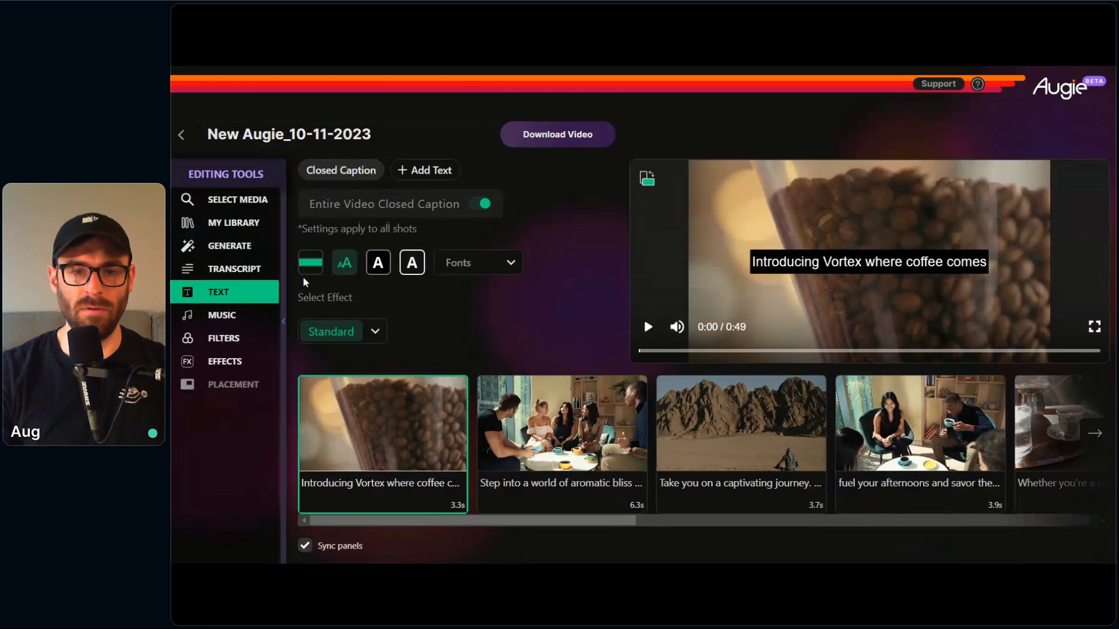
{"action": "left_click", "coordinate": [310, 272]}
Step: Try caption text sizes 32 and 48, and restore size 24
{"action": "left_click", "coordinate": [345, 265]}
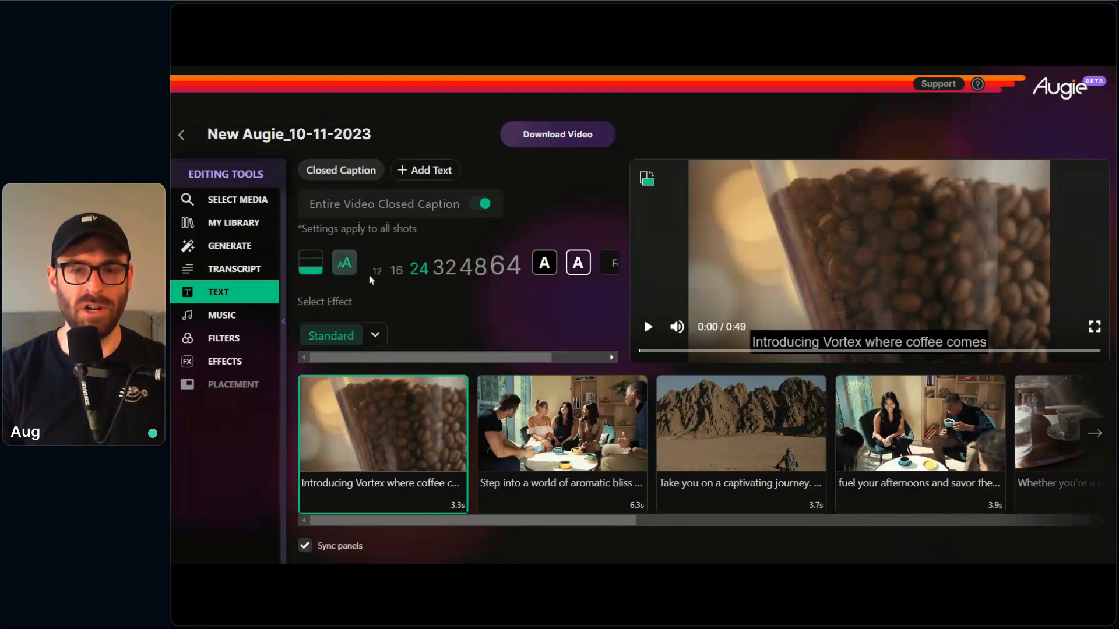
{"action": "left_click", "coordinate": [443, 270]}
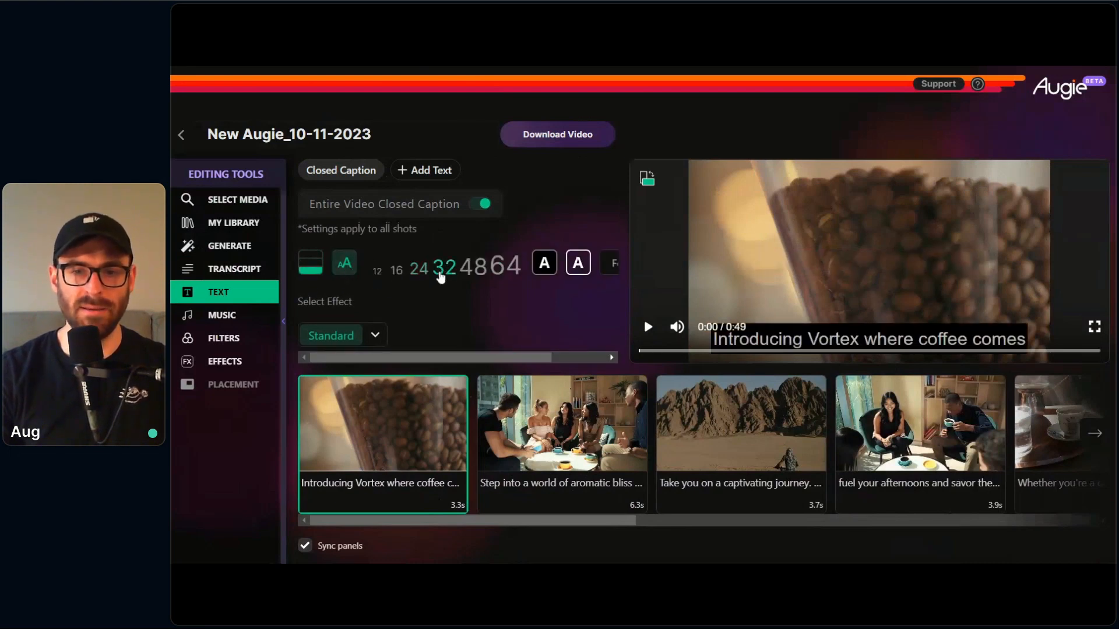
{"action": "left_click", "coordinate": [471, 269]}
{"action": "left_click", "coordinate": [418, 270]}
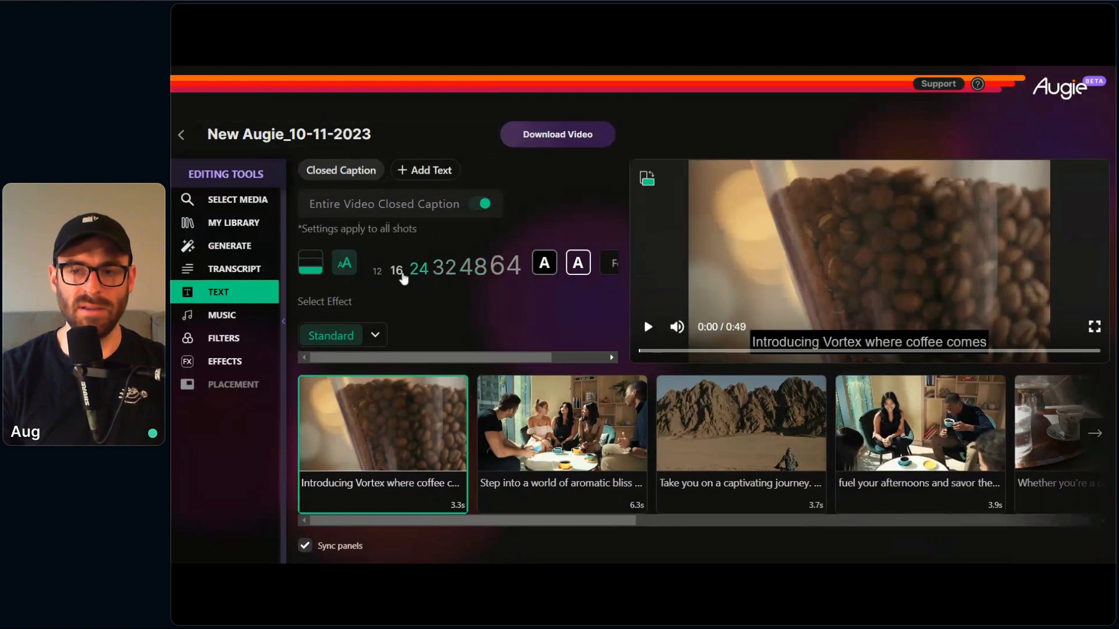
{"action": "left_click", "coordinate": [344, 266]}
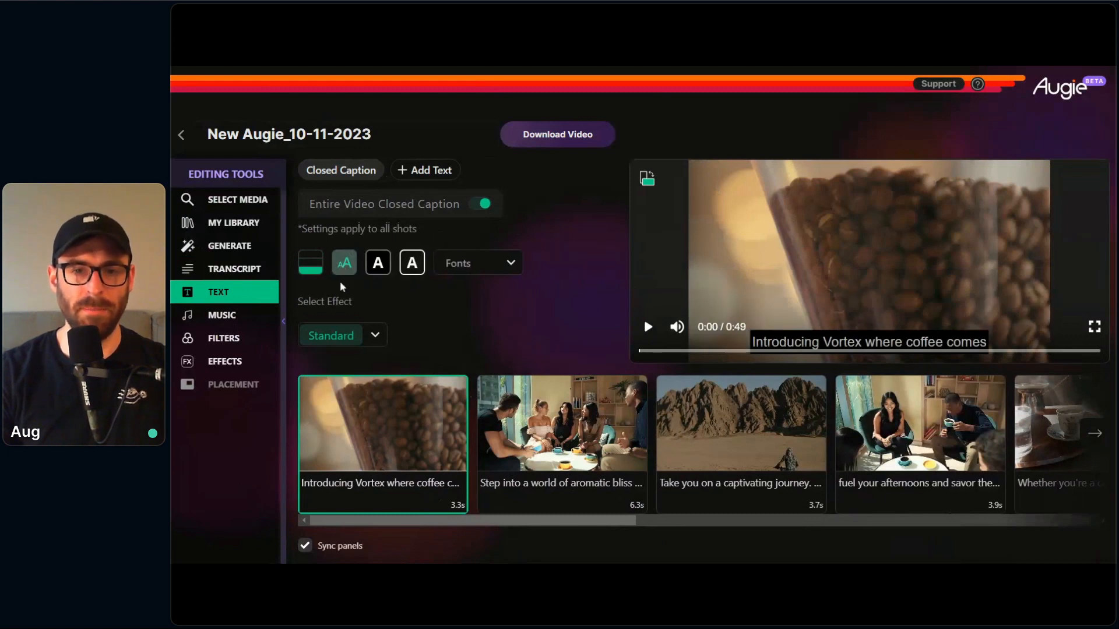
Step: Try green for the caption background colour and settle on orange
{"action": "left_click", "coordinate": [378, 265]}
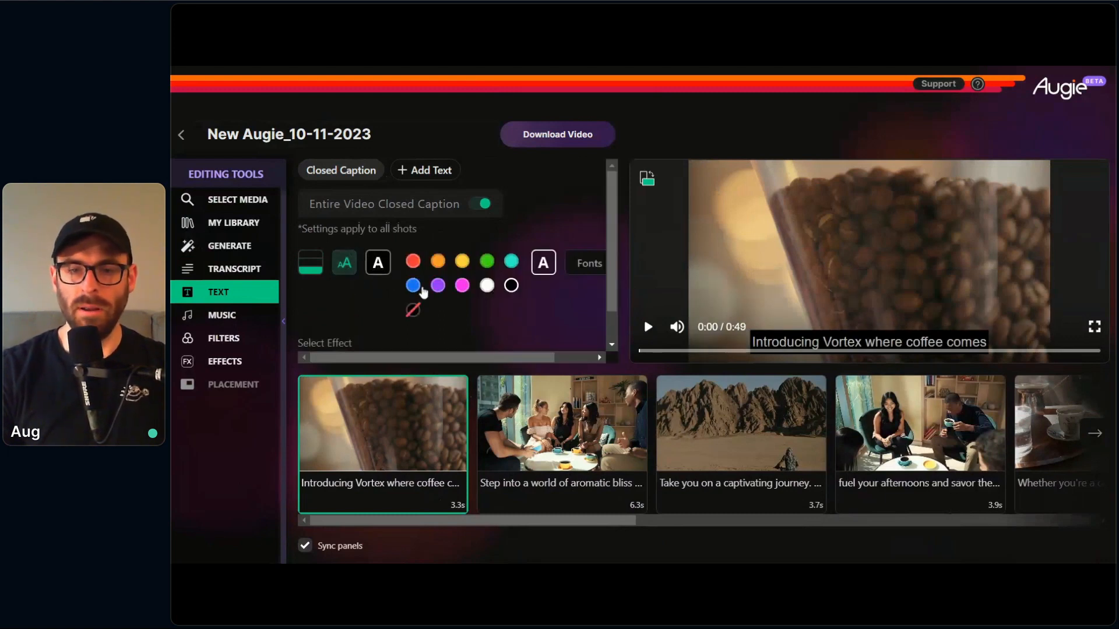
{"action": "left_click", "coordinate": [487, 263]}
{"action": "left_click", "coordinate": [438, 262]}
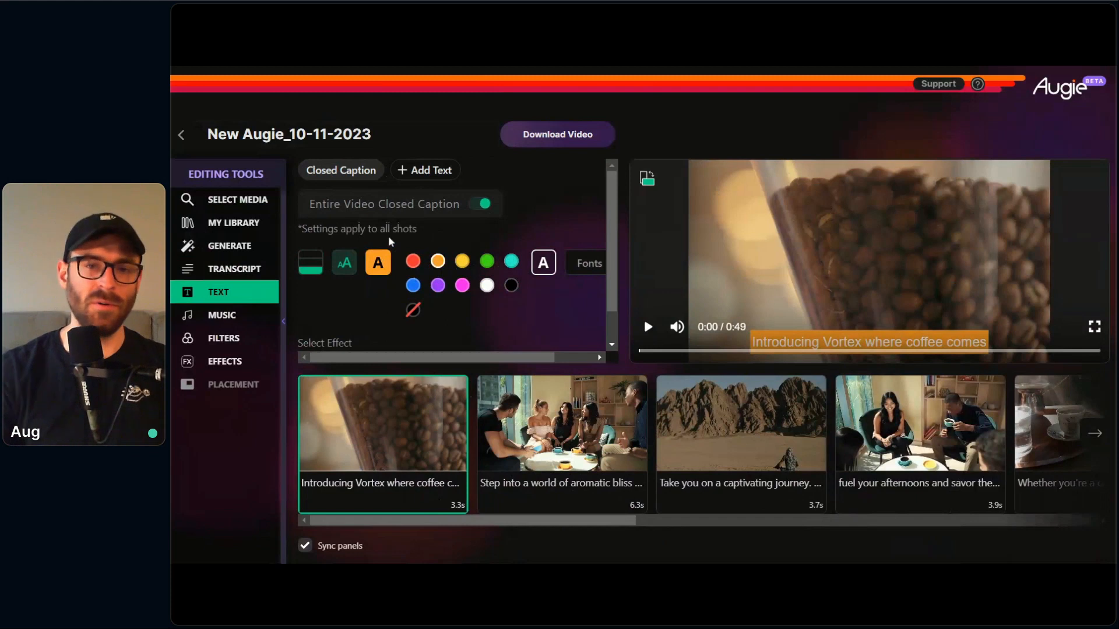
{"action": "left_click", "coordinate": [378, 259]}
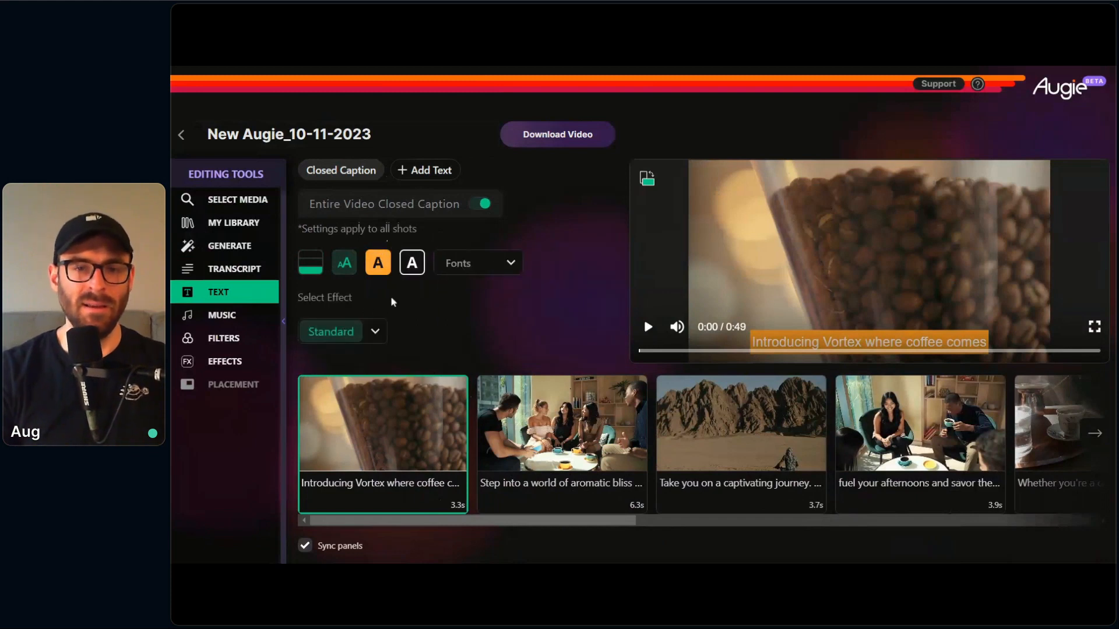
Step: Check the caption text colour and set the closed caption font to Arimo
{"action": "left_click", "coordinate": [416, 267]}
{"action": "left_click", "coordinate": [412, 263]}
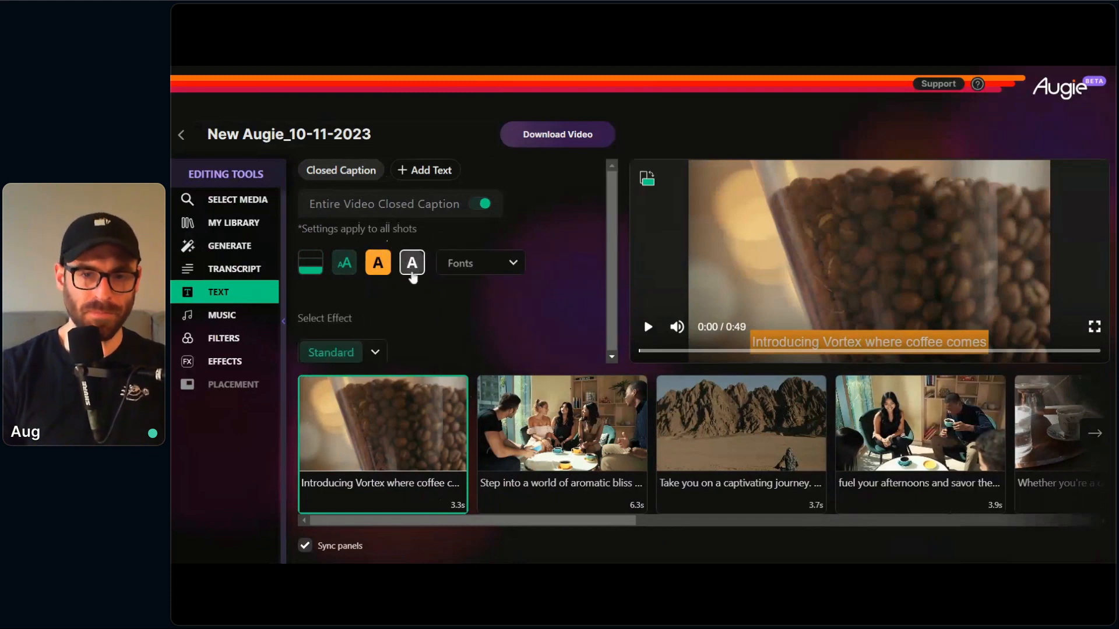
{"action": "left_click", "coordinate": [482, 267]}
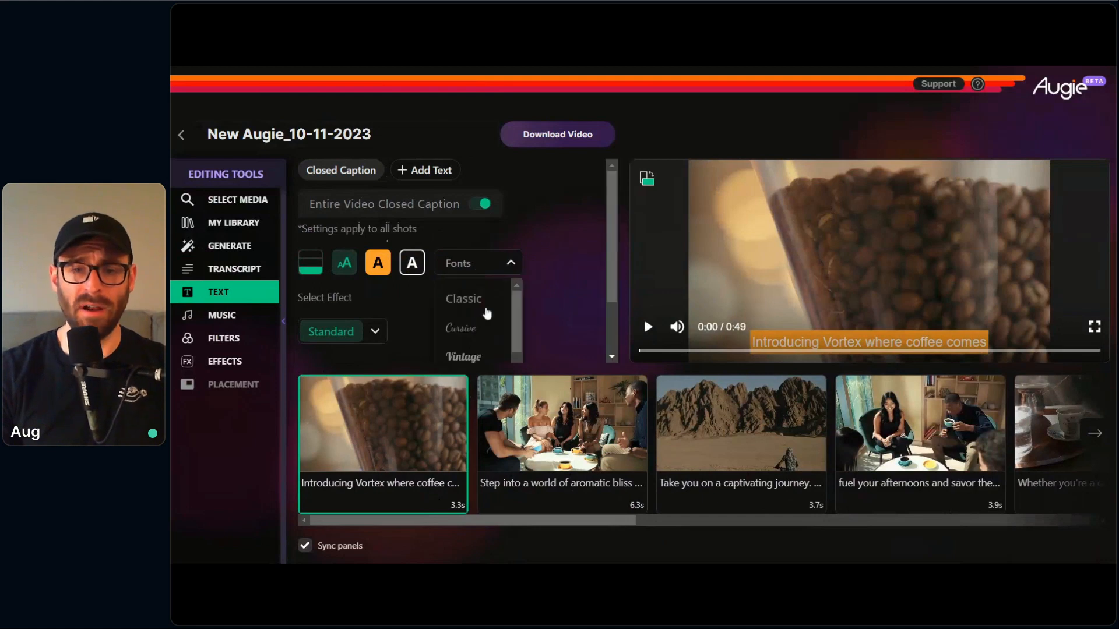
{"action": "scroll", "coordinate": [491, 317], "scroll_direction": "down", "scroll_amount": 3}
{"action": "scroll", "coordinate": [491, 319], "scroll_direction": "up", "scroll_amount": 2}
{"action": "left_click", "coordinate": [460, 314]}
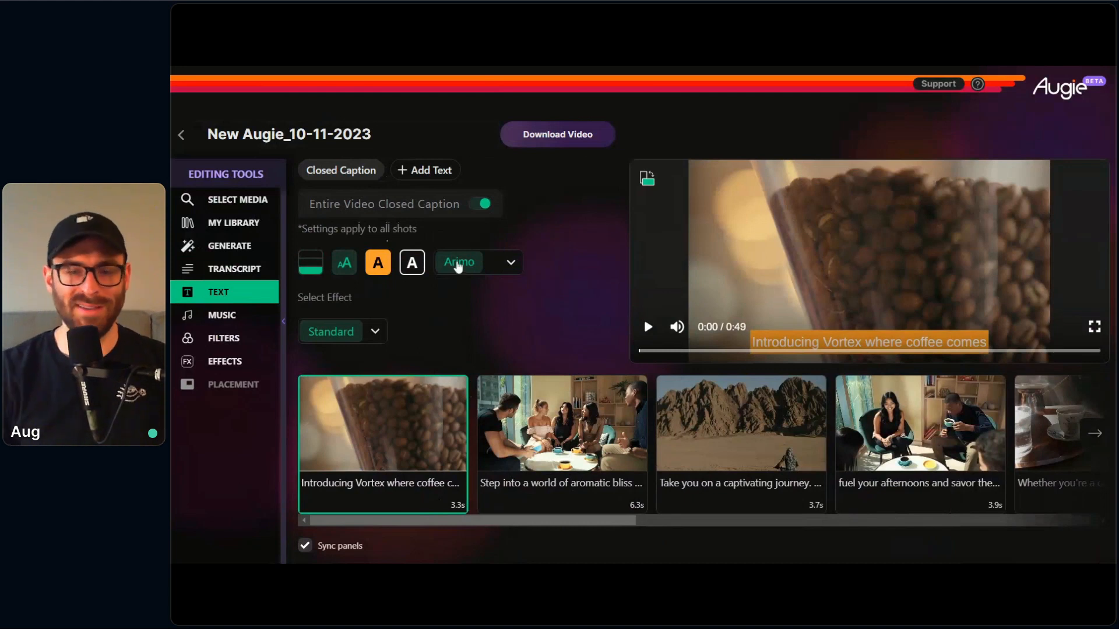
Step: Change the closed caption effect to Word By Word
{"action": "mouse_move", "coordinate": [406, 463]}
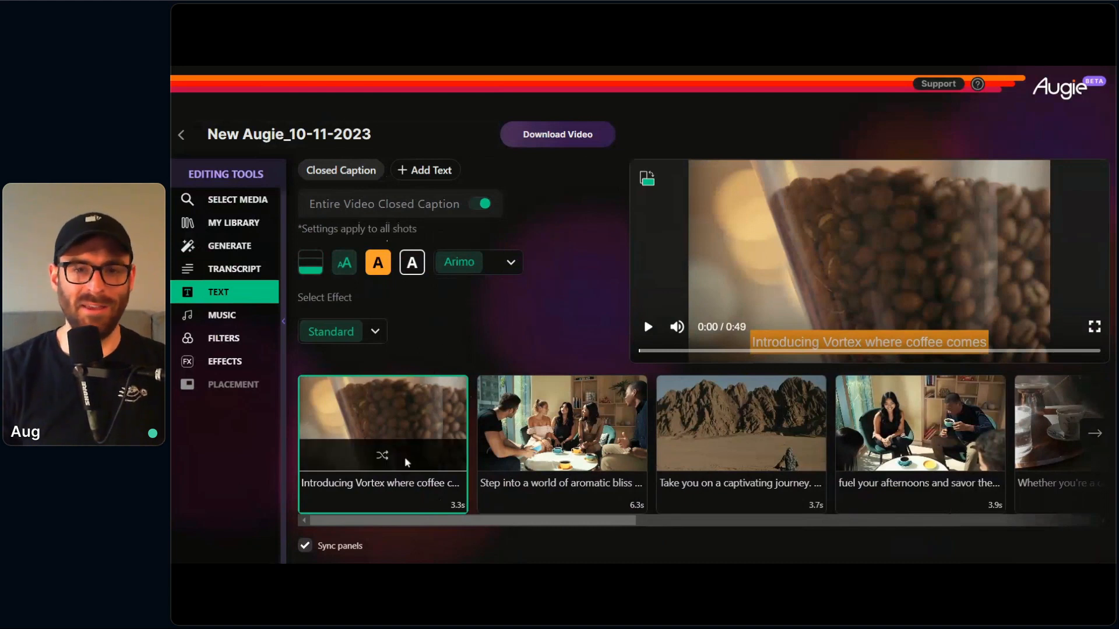
{"action": "left_click", "coordinate": [376, 329]}
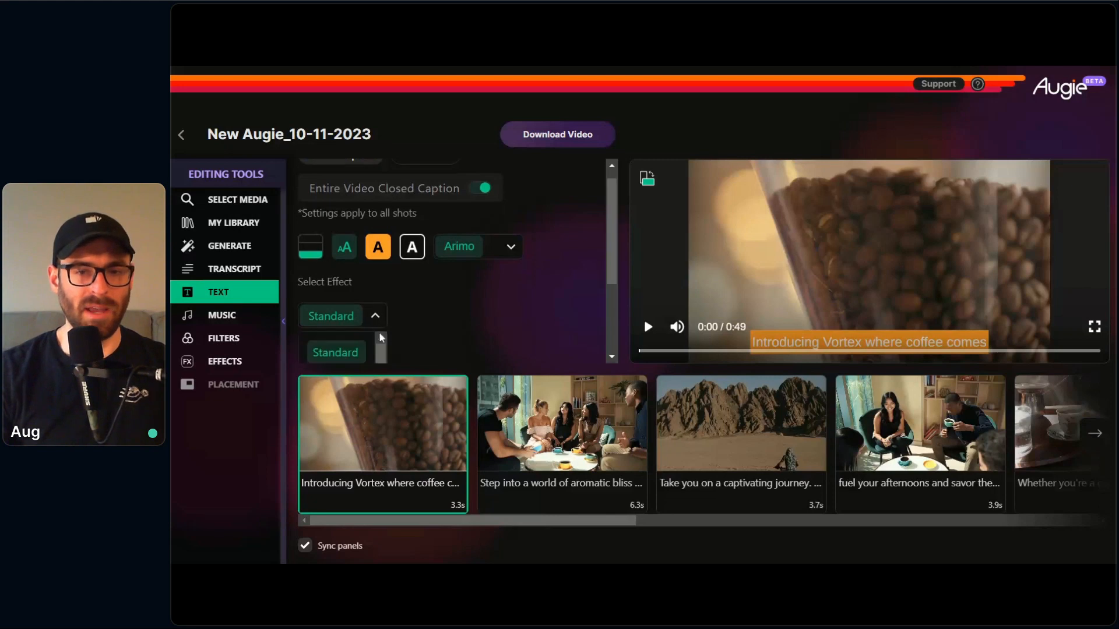
{"action": "scroll", "coordinate": [419, 310], "scroll_direction": "down", "scroll_amount": 3}
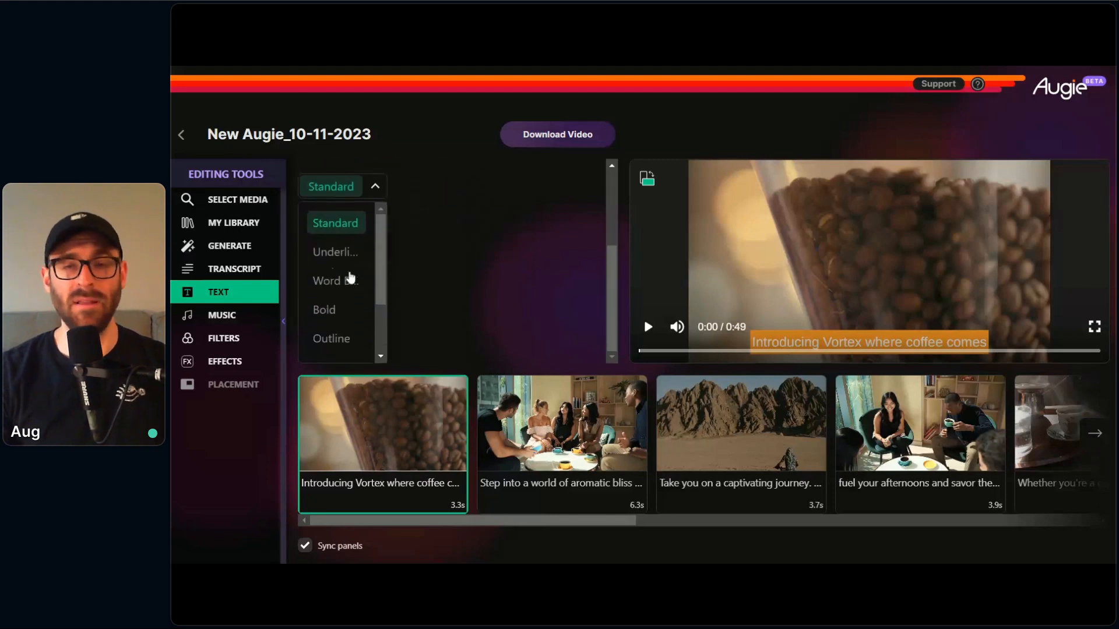
{"action": "left_click", "coordinate": [350, 281]}
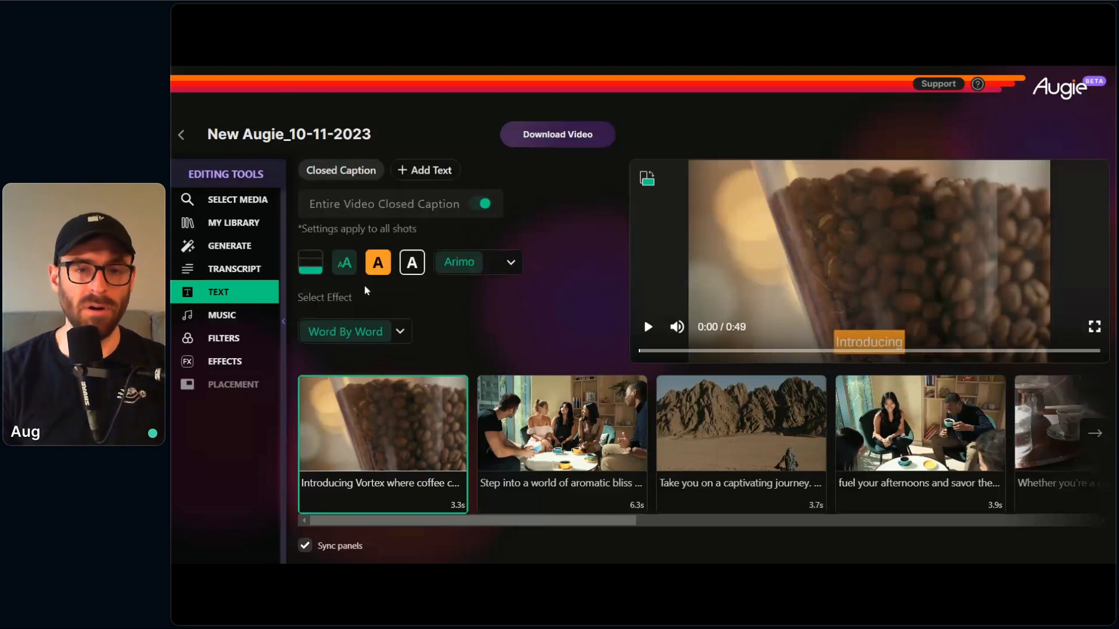
Step: Play the video preview into the second shot to check the captions, and rewind it to the start
{"action": "left_click", "coordinate": [649, 328]}
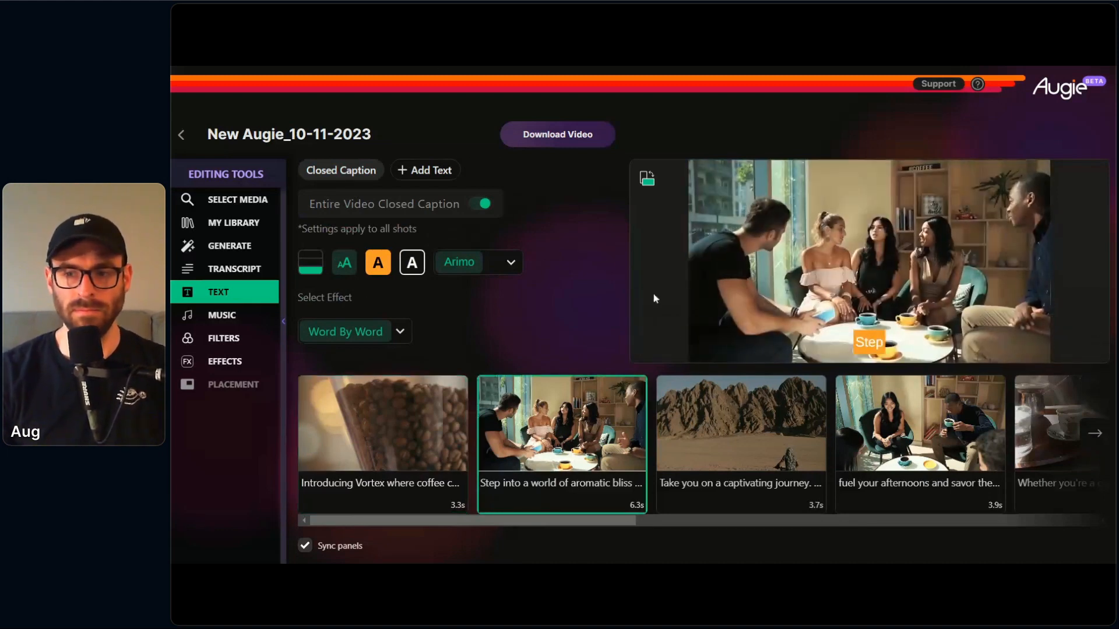
{"action": "left_click", "coordinate": [648, 327]}
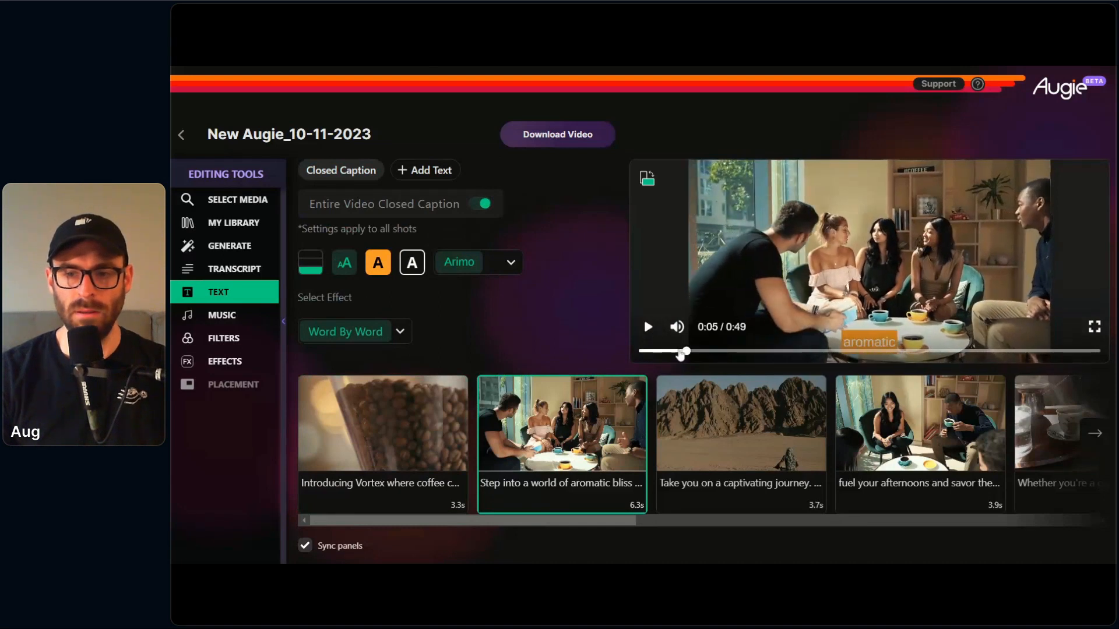
{"action": "left_click_drag", "start_coordinate": [679, 354], "coordinate": [621, 347]}
{"action": "left_click", "coordinate": [552, 341]}
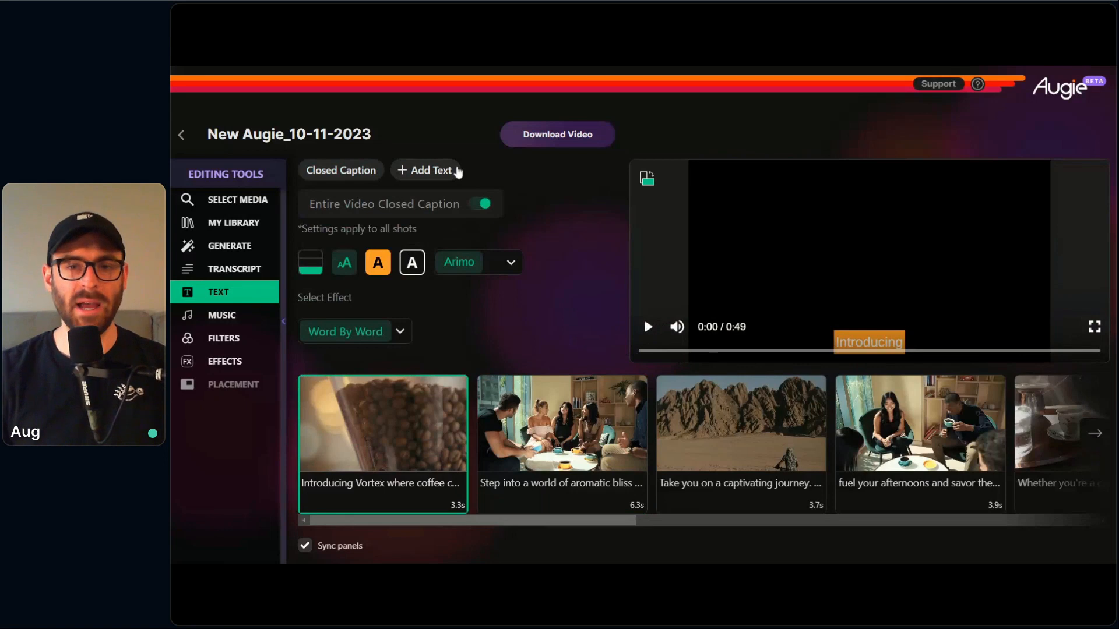
Step: Turn off closed captions for the entire video and add a text overlay to the first shot
{"action": "left_click", "coordinate": [479, 204]}
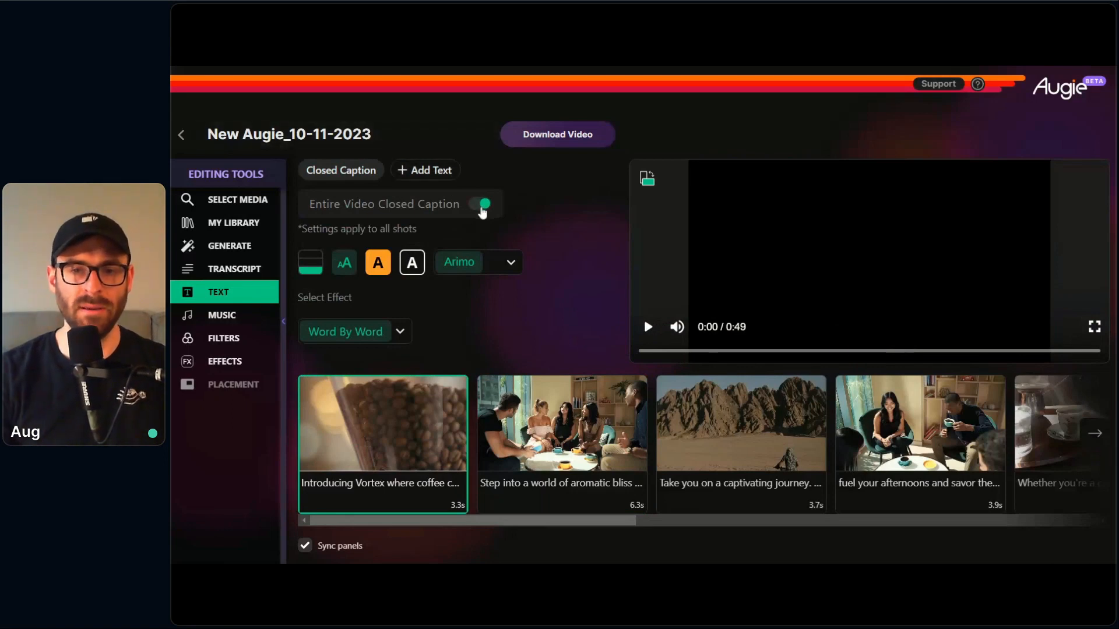
{"action": "left_click", "coordinate": [375, 504]}
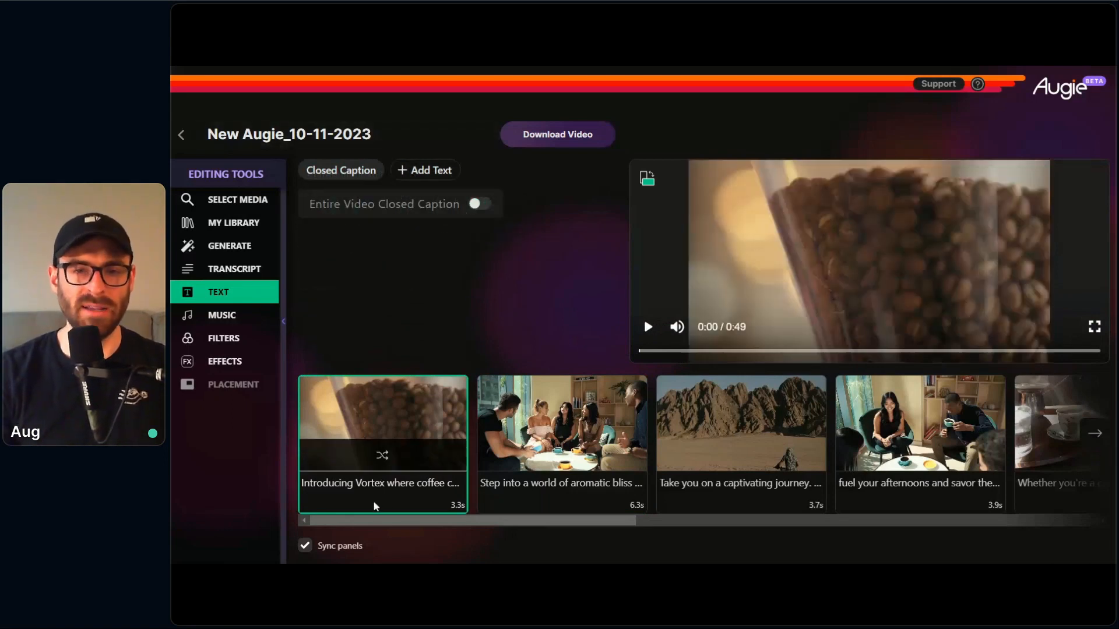
{"action": "left_click", "coordinate": [423, 171]}
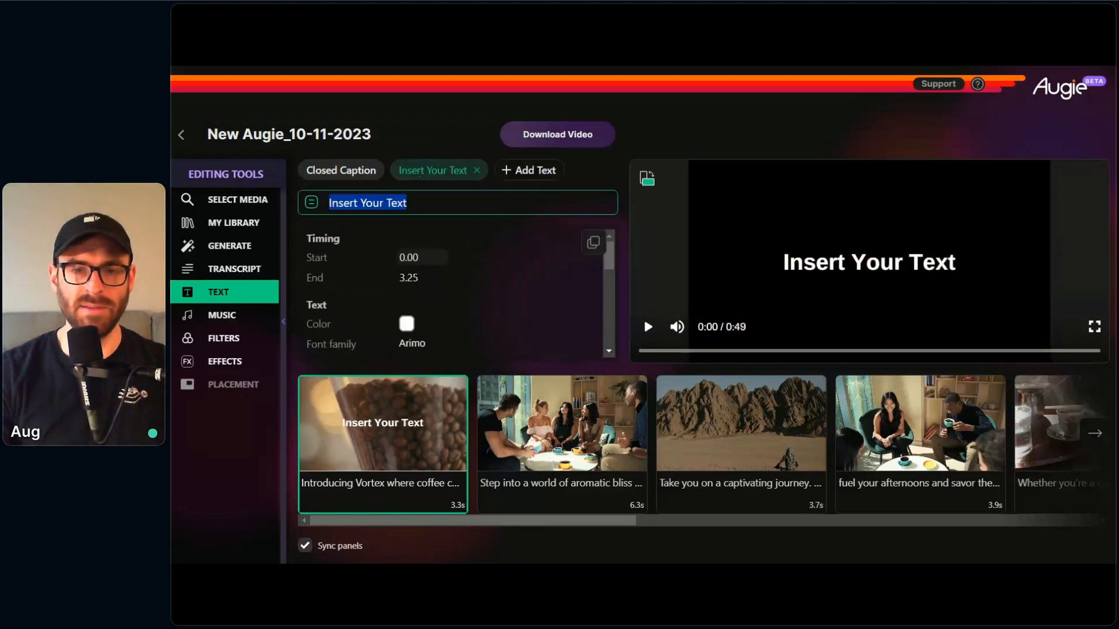
{"action": "left_click", "coordinate": [412, 512]}
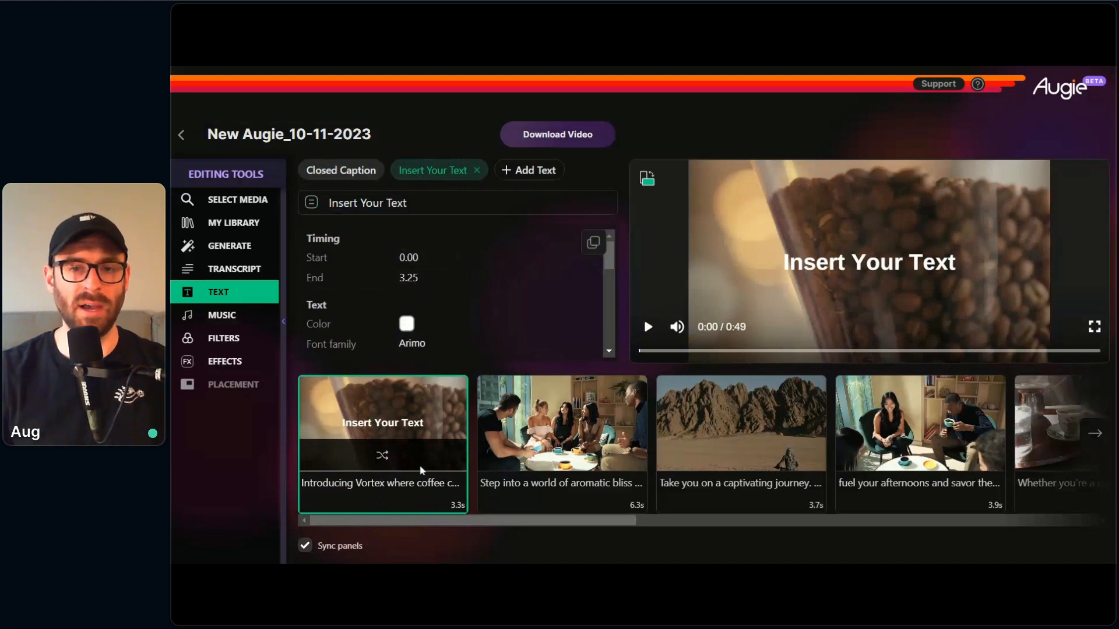
Step: Replace the first shot's placeholder overlay text with "Vortex Cofeee"
{"action": "left_click_drag", "start_coordinate": [410, 203], "coordinate": [326, 204]}
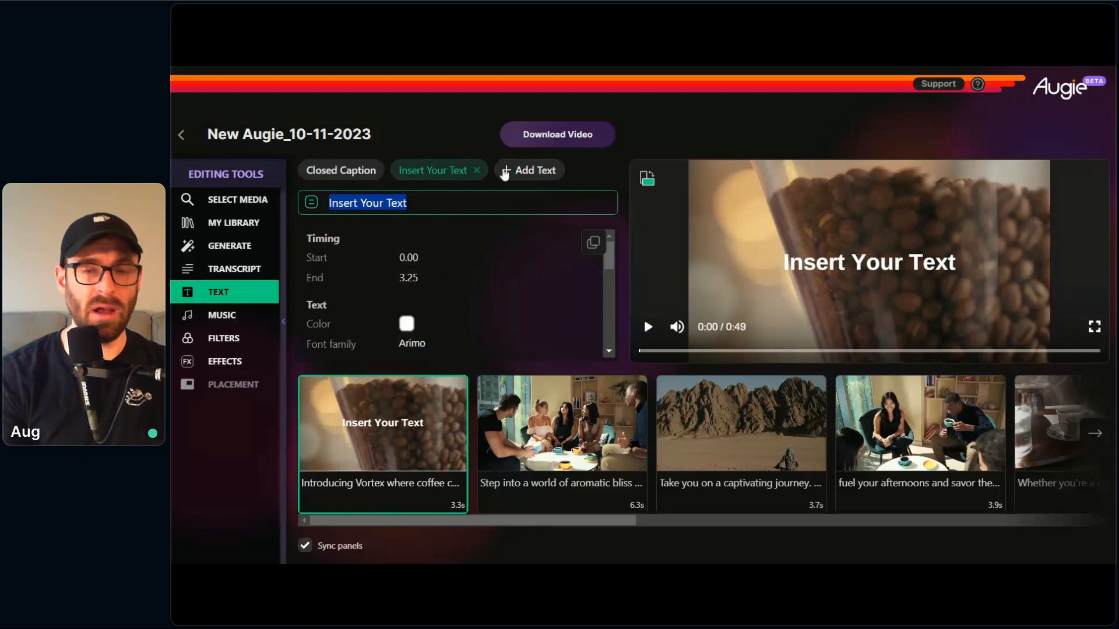
{"action": "type", "text": "Vor"}
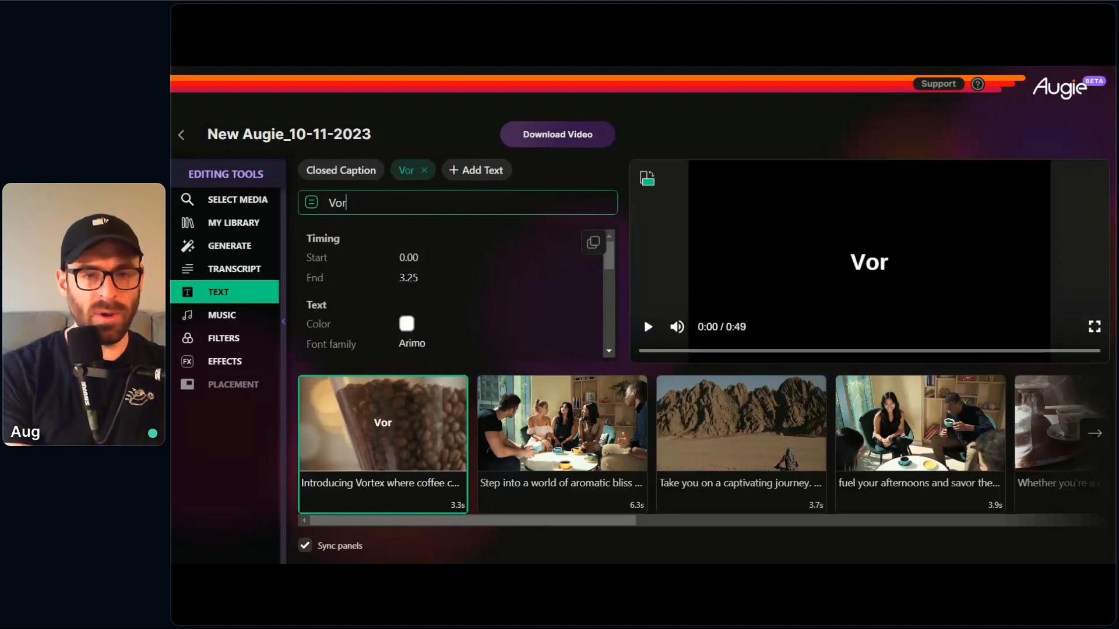
{"action": "type", "text": "tex Cofeee"}
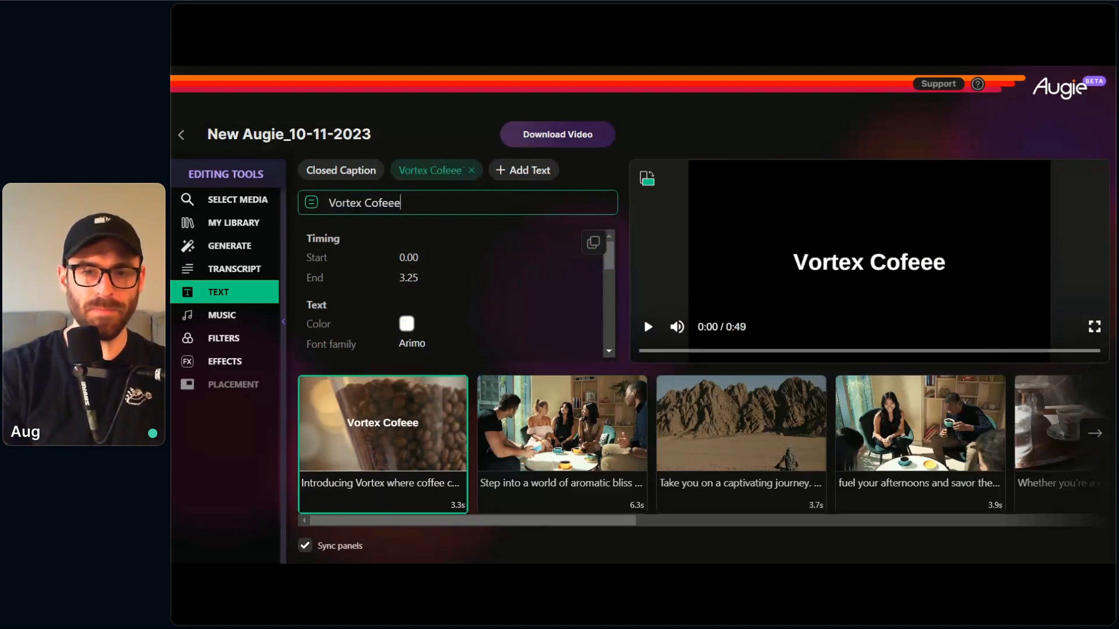
{"action": "left_click", "coordinate": [539, 282]}
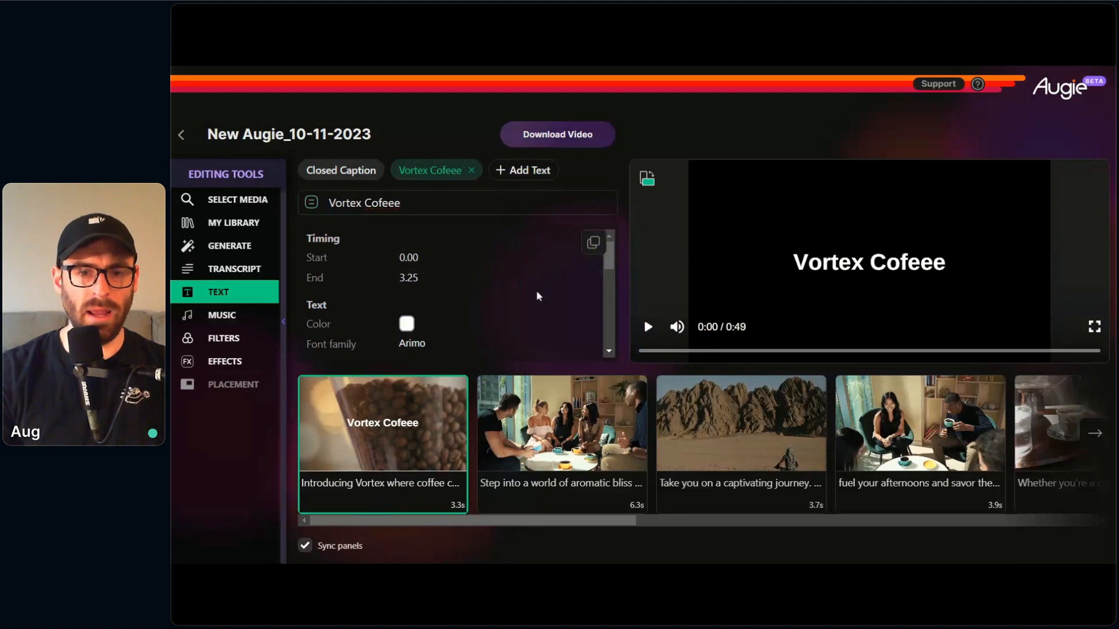
Step: Set the "Vortex Cofeee" overlay's font size to 175 and its font family to Vintage
{"action": "scroll", "coordinate": [536, 290], "scroll_direction": "down", "scroll_amount": 2}
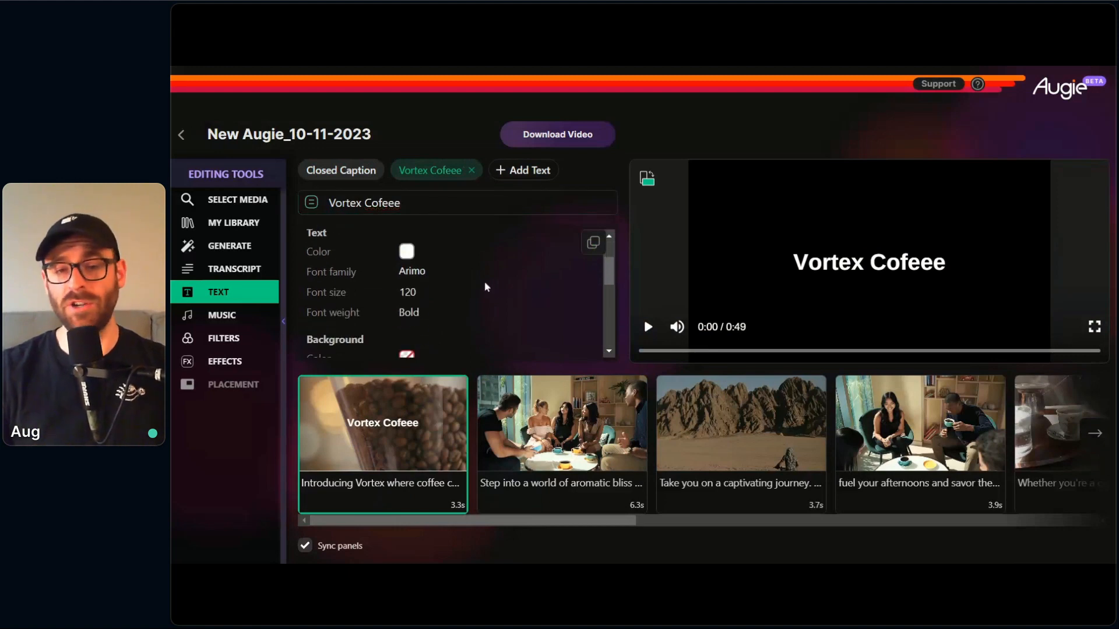
{"action": "left_click", "coordinate": [408, 292]}
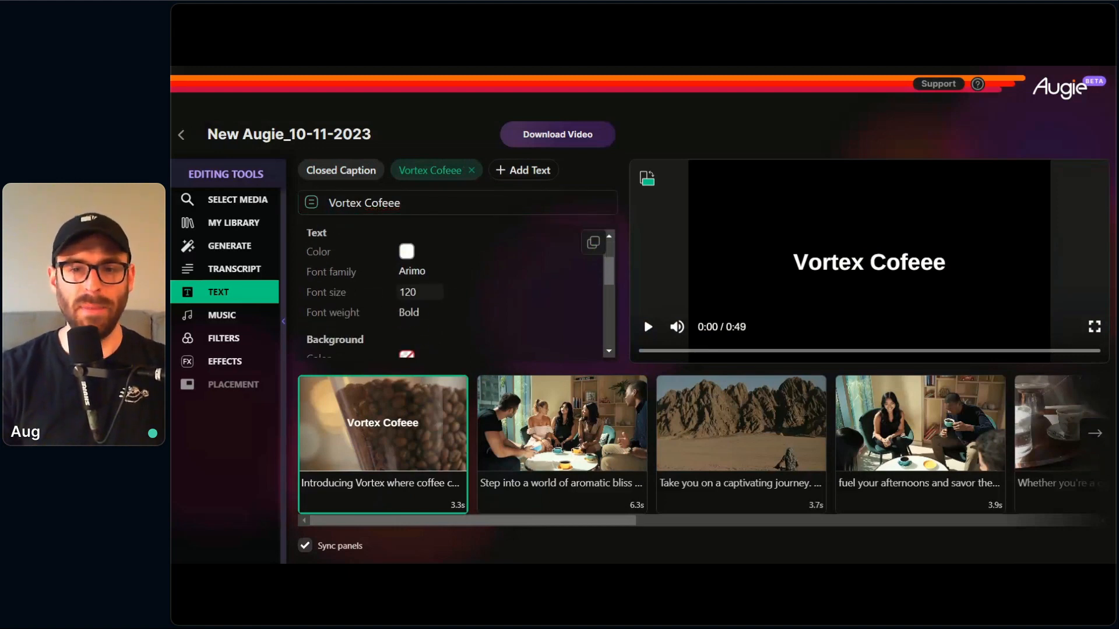
{"action": "double_click", "coordinate": [408, 292]}
{"action": "type", "text": "175"}
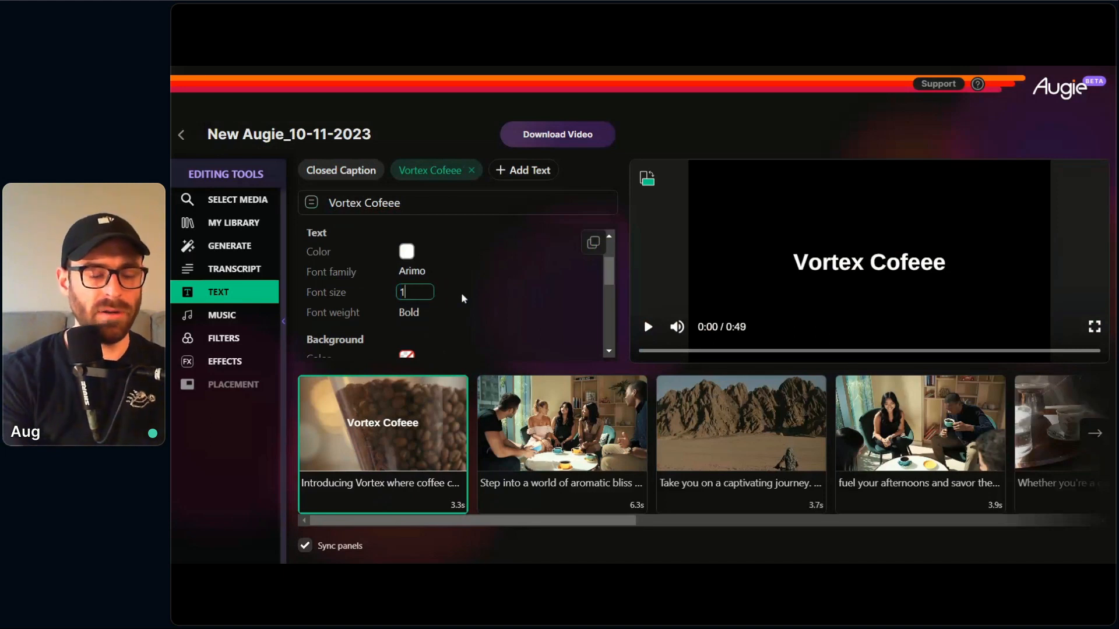
{"action": "left_click", "coordinate": [428, 505]}
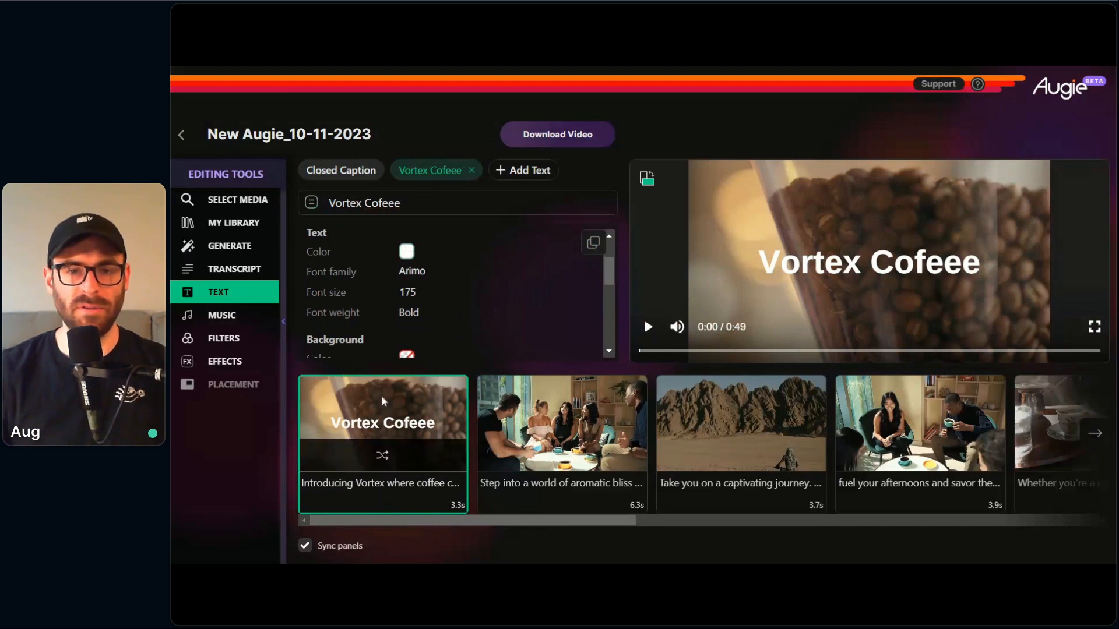
{"action": "left_click", "coordinate": [421, 278]}
{"action": "left_click", "coordinate": [421, 333]}
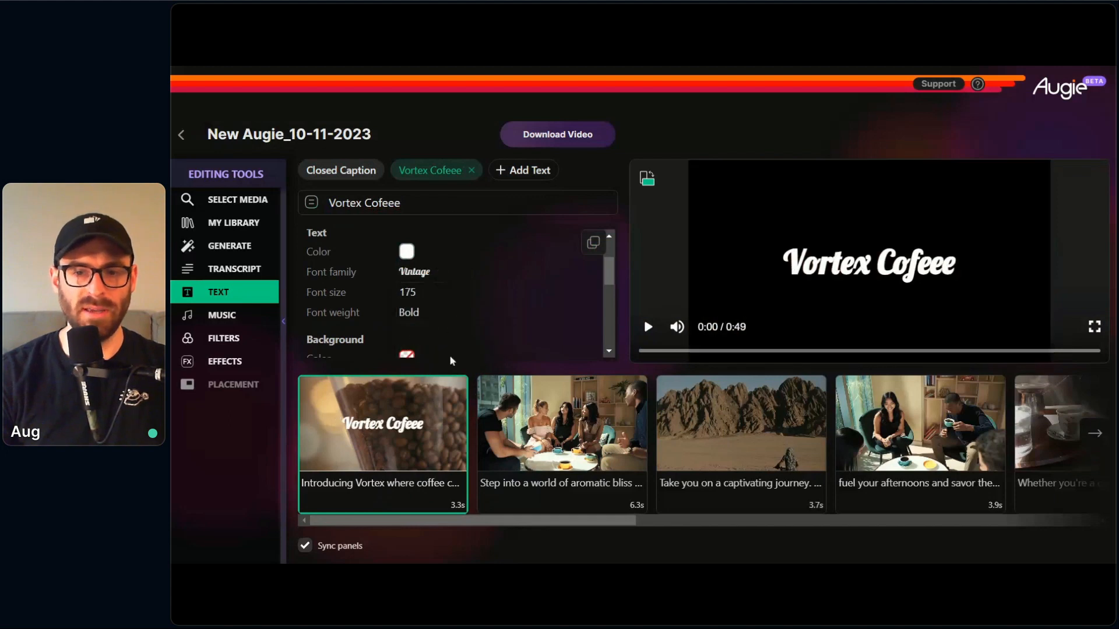
Step: Give the "Vortex Cofeee" overlay a black background colour
{"action": "scroll", "coordinate": [484, 283], "scroll_direction": "down", "scroll_amount": 1}
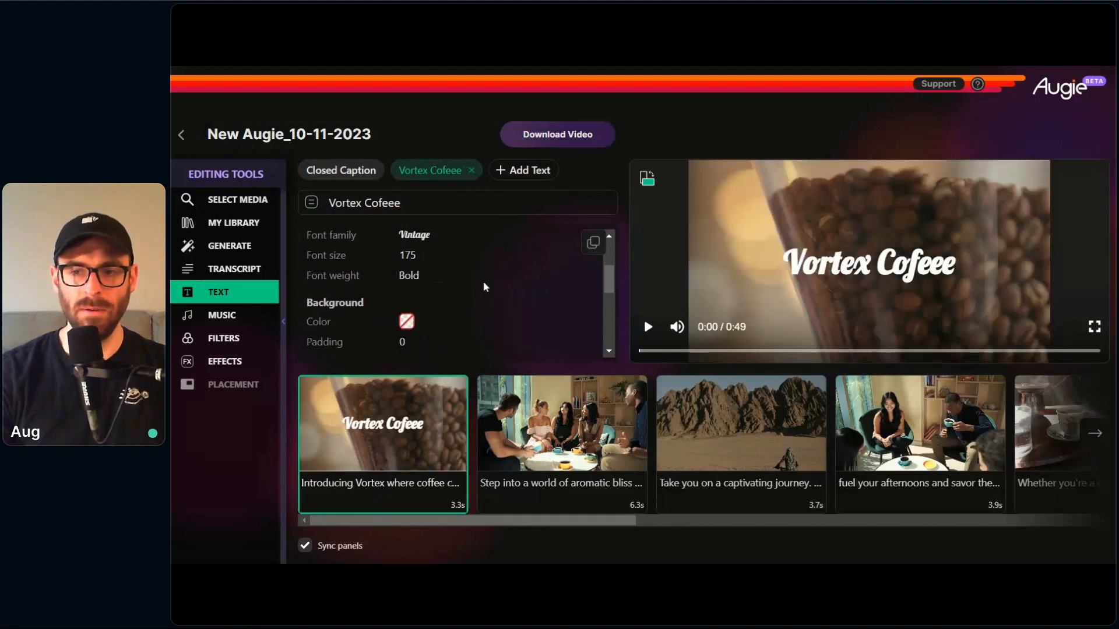
{"action": "scroll", "coordinate": [487, 280], "scroll_direction": "down", "scroll_amount": 1}
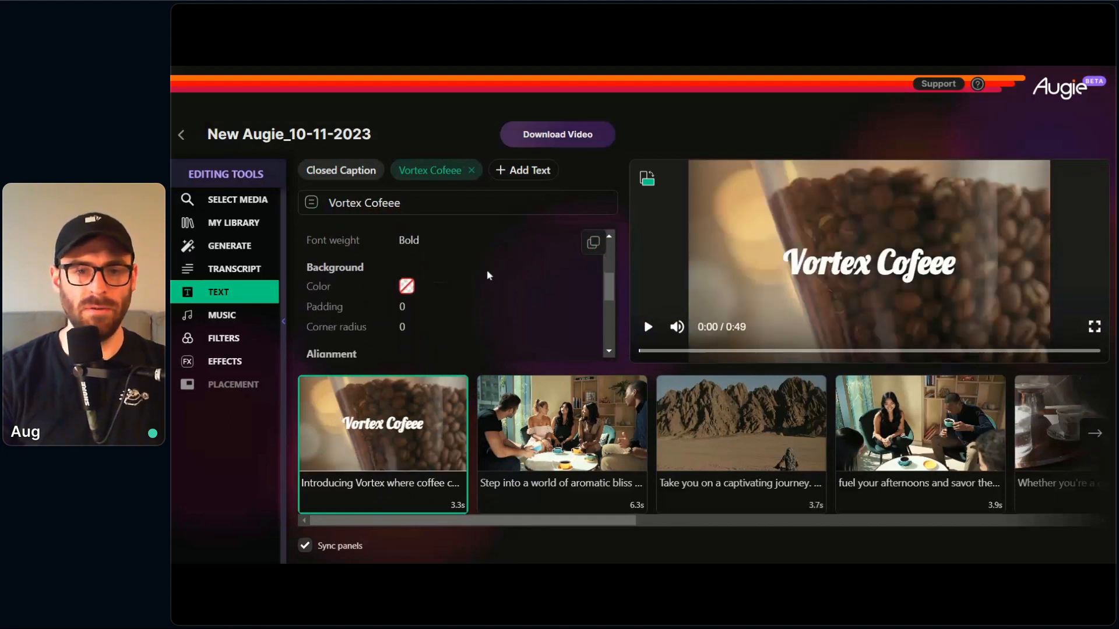
{"action": "left_click", "coordinate": [406, 285]}
{"action": "left_click", "coordinate": [422, 402]}
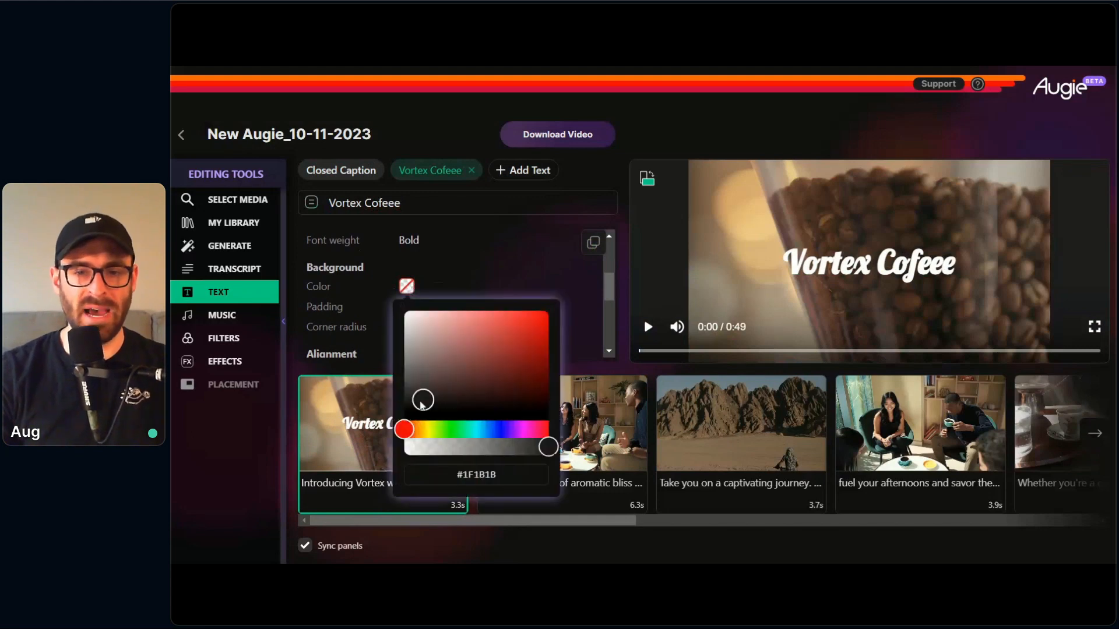
{"action": "left_click_drag", "start_coordinate": [421, 402], "coordinate": [401, 415]}
{"action": "left_click", "coordinate": [367, 493]}
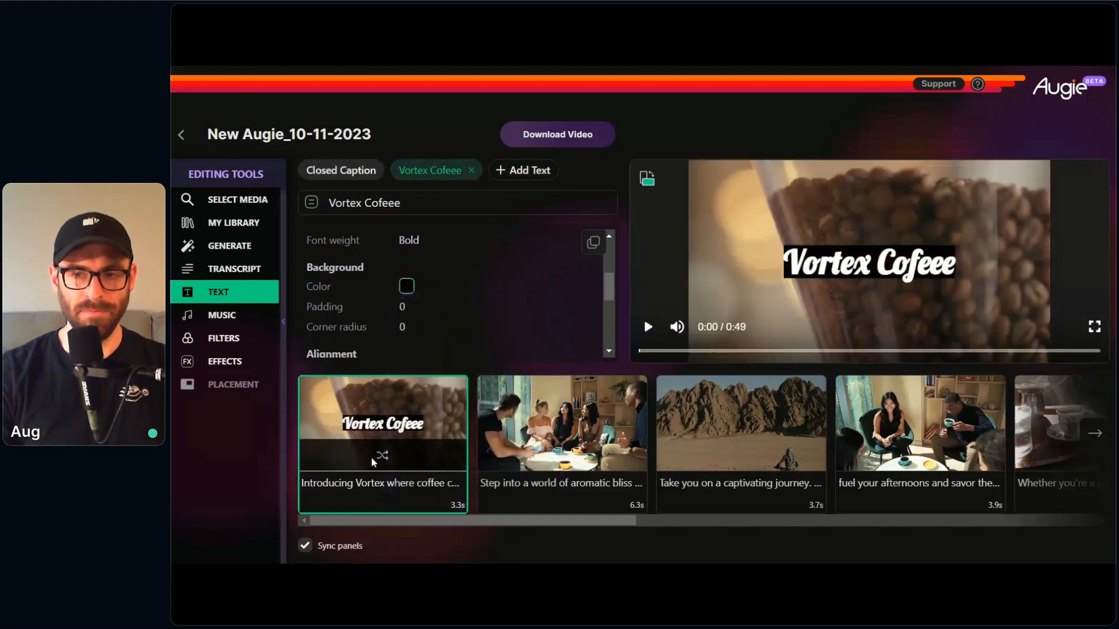
Step: Set the overlay background's padding to 75 and its corner radius to 30
{"action": "left_click", "coordinate": [406, 306]}
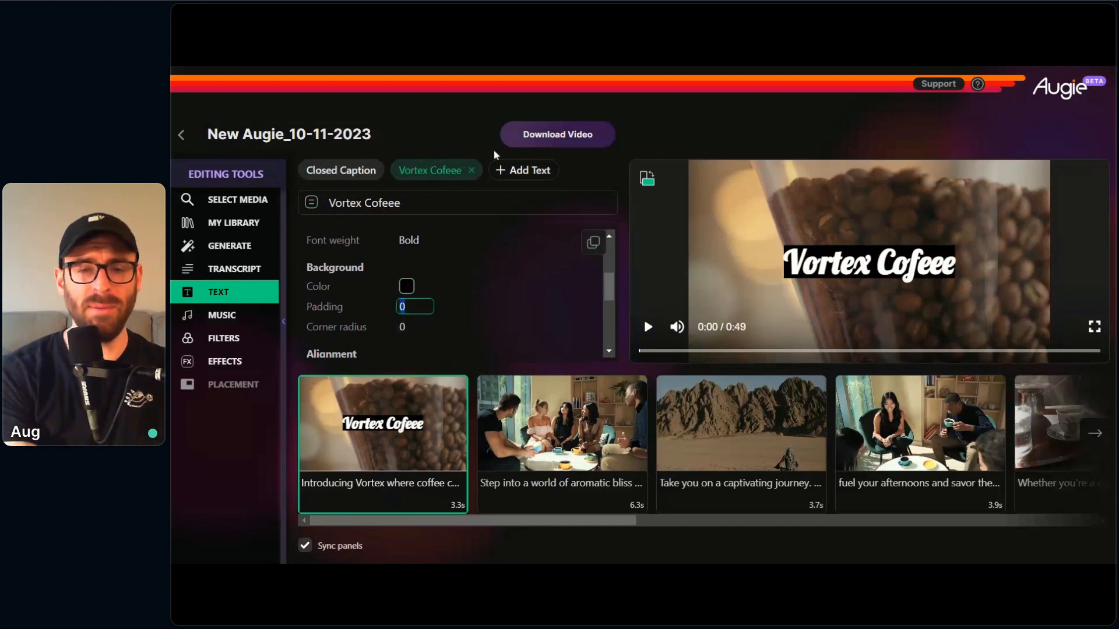
{"action": "type", "text": "75"}
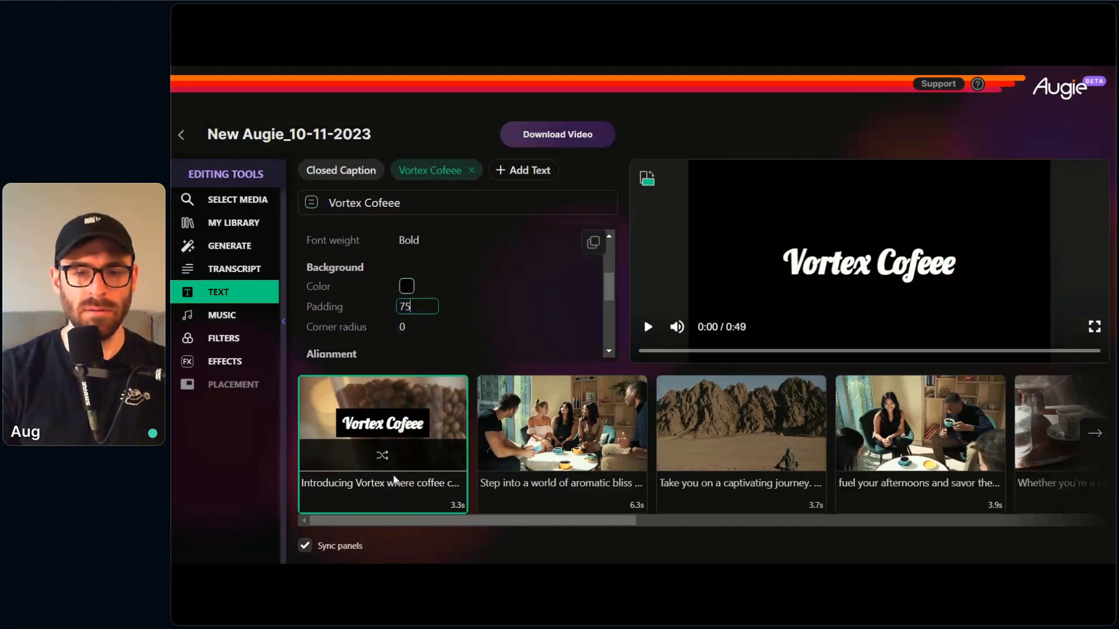
{"action": "left_click", "coordinate": [378, 489]}
{"action": "left_click", "coordinate": [405, 327]}
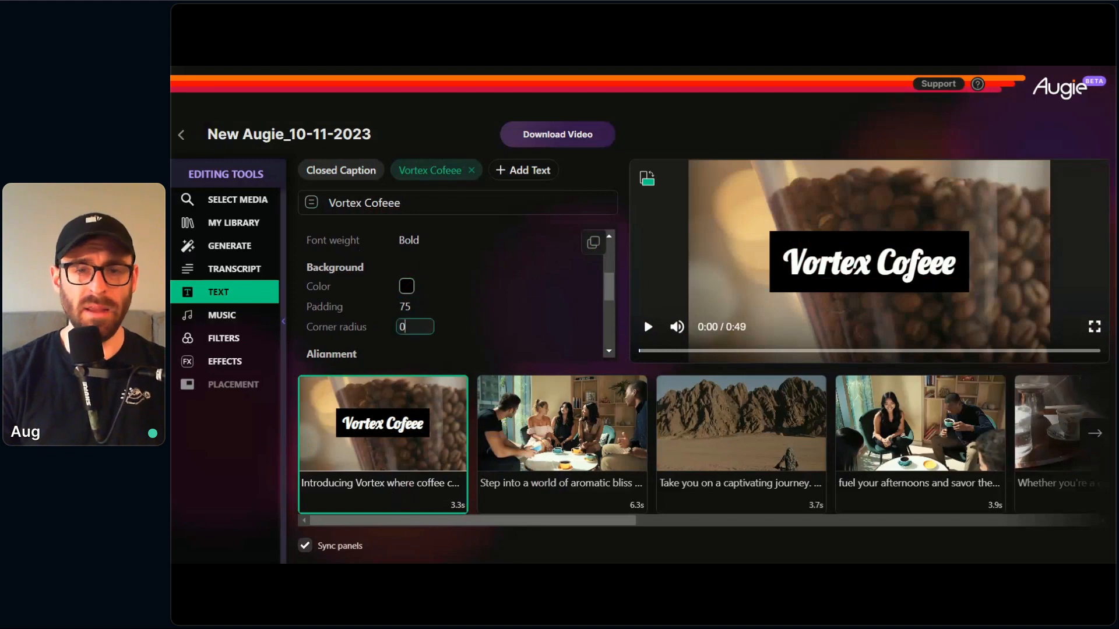
{"action": "left_click_drag", "start_coordinate": [407, 327], "coordinate": [337, 327]}
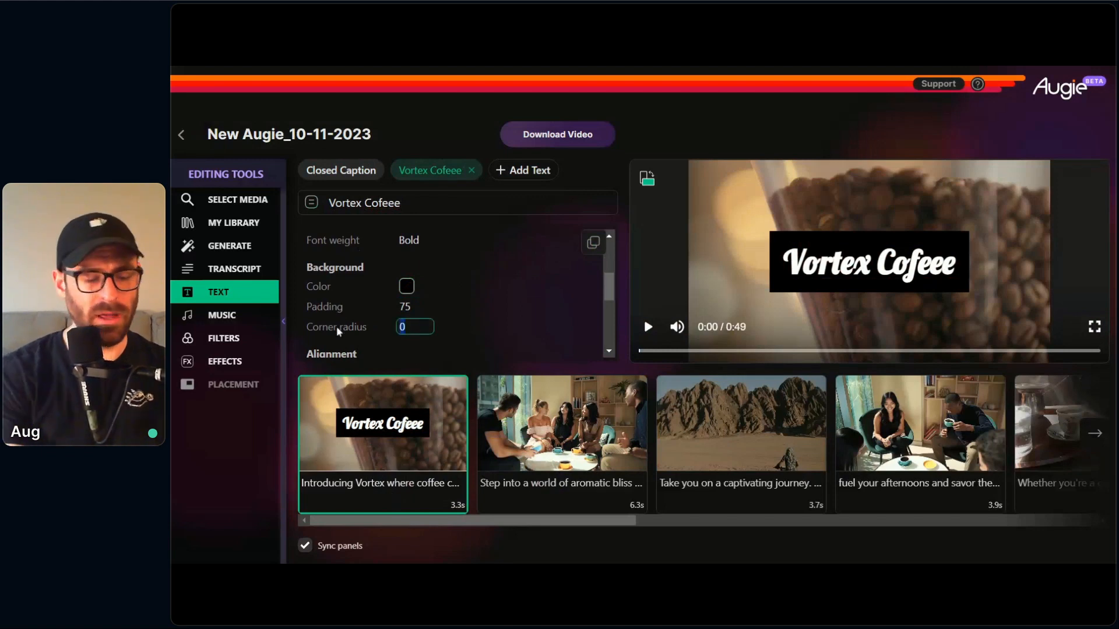
{"action": "type", "text": "30"}
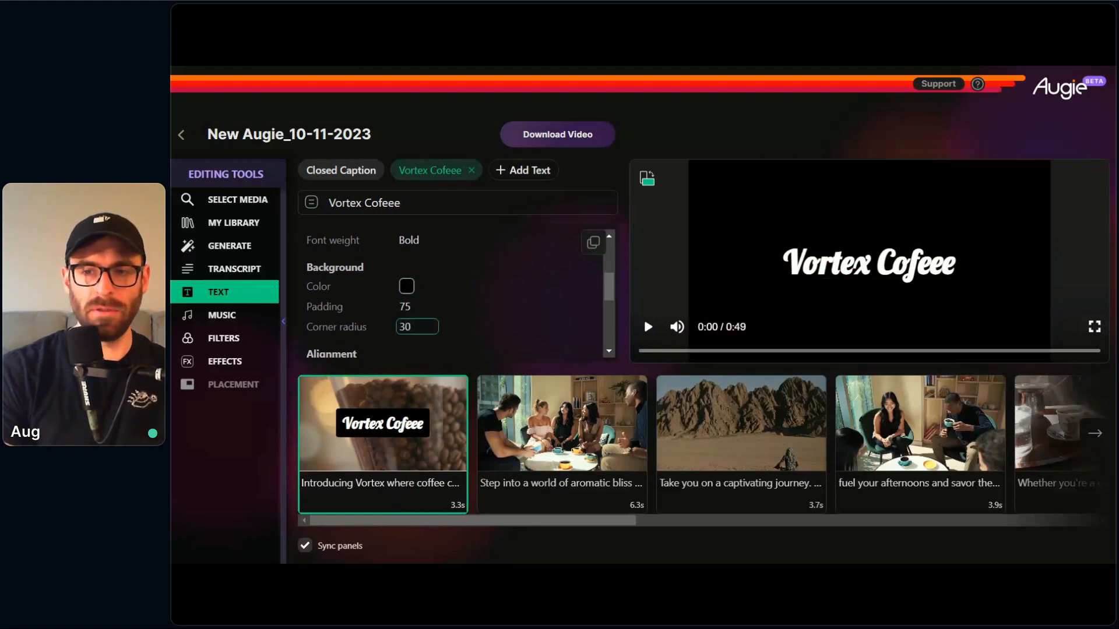
{"action": "left_click", "coordinate": [332, 486]}
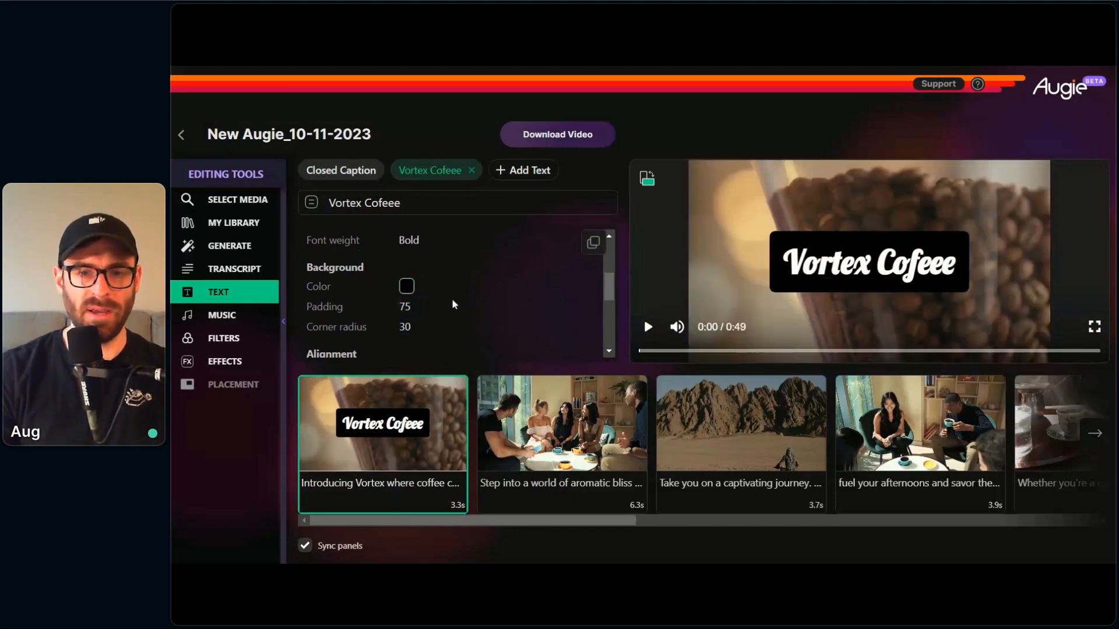
Step: Increase the "Vortex Cofeee" overlay's font size to 200
{"action": "scroll", "coordinate": [443, 303], "scroll_direction": "down", "scroll_amount": 2}
{"action": "scroll", "coordinate": [437, 303], "scroll_direction": "up", "scroll_amount": 3}
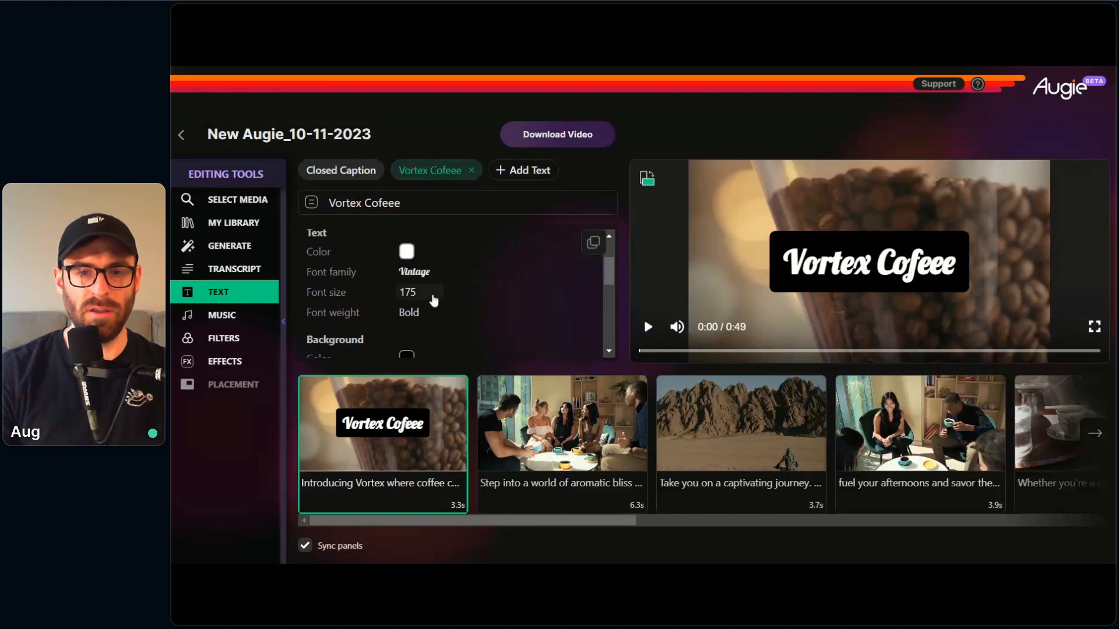
{"action": "double_click", "coordinate": [433, 296]}
{"action": "type", "text": "200"}
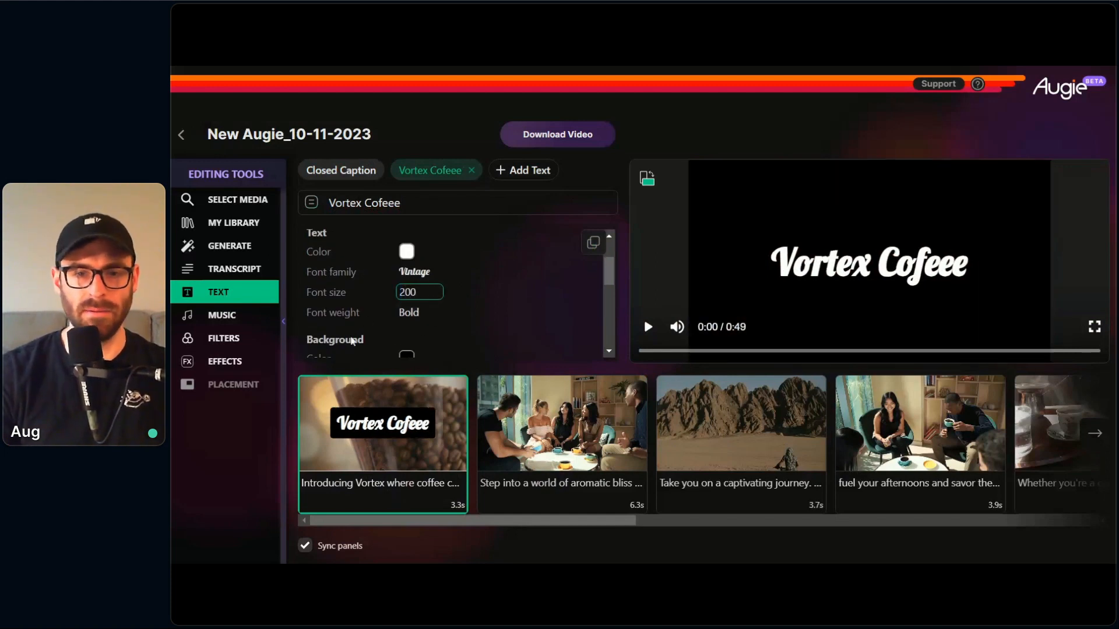
Step: Align the "Vortex Cofeee" overlay vertically to Top and horizontally to Left
{"action": "scroll", "coordinate": [352, 342], "scroll_direction": "down", "scroll_amount": 2}
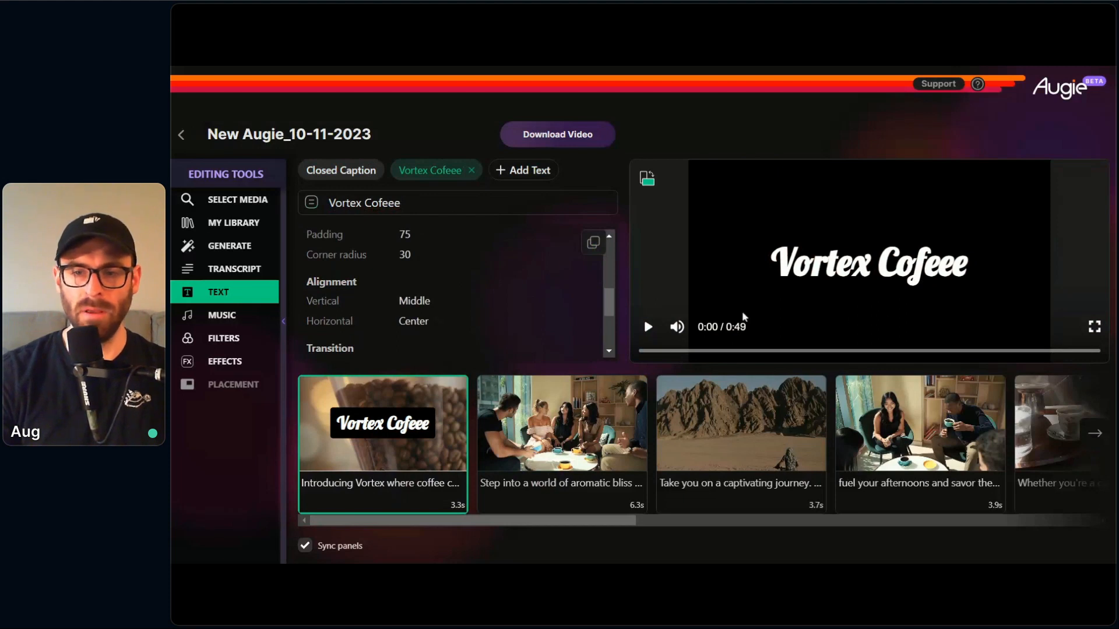
{"action": "left_click", "coordinate": [430, 307]}
{"action": "left_click", "coordinate": [414, 245]}
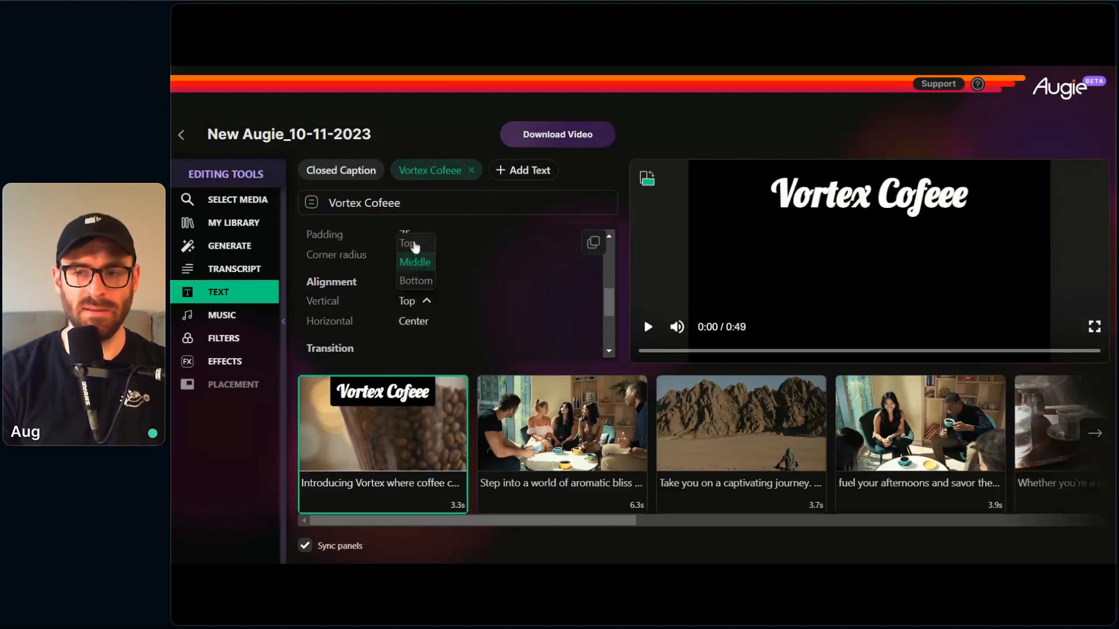
{"action": "left_click", "coordinate": [415, 300]}
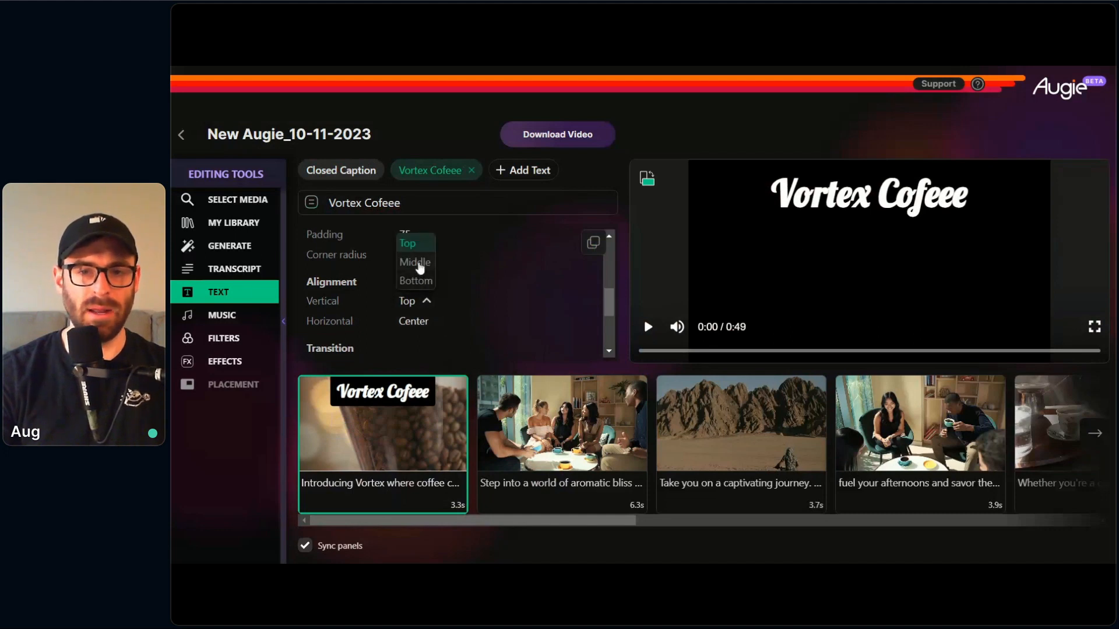
{"action": "left_click", "coordinate": [415, 321]}
{"action": "left_click", "coordinate": [415, 321]}
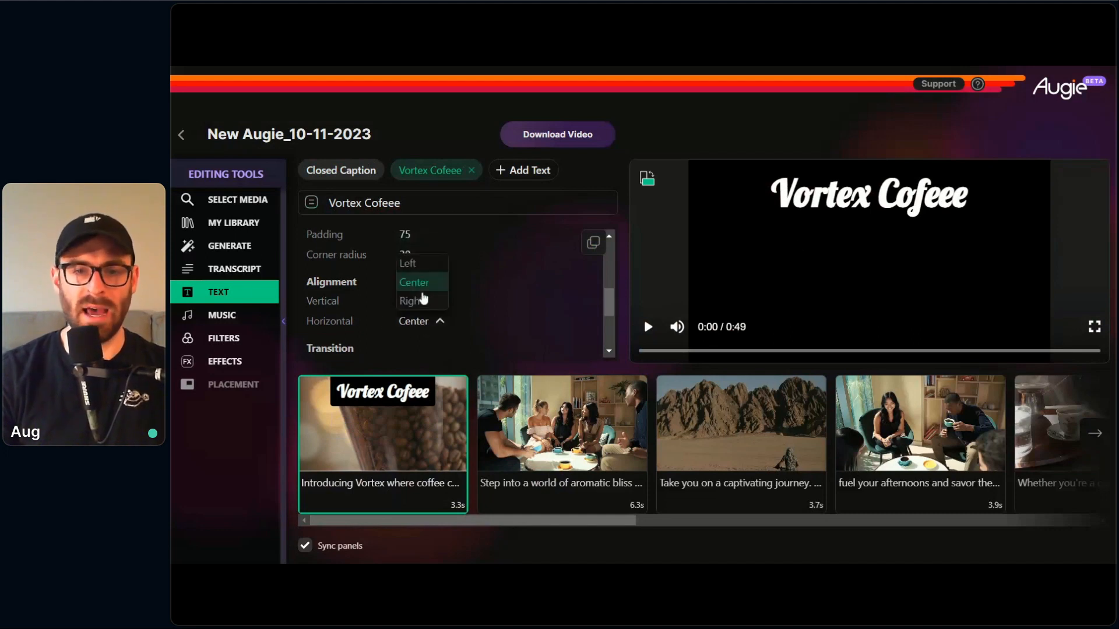
{"action": "left_click", "coordinate": [422, 263]}
{"action": "left_click", "coordinate": [425, 320]}
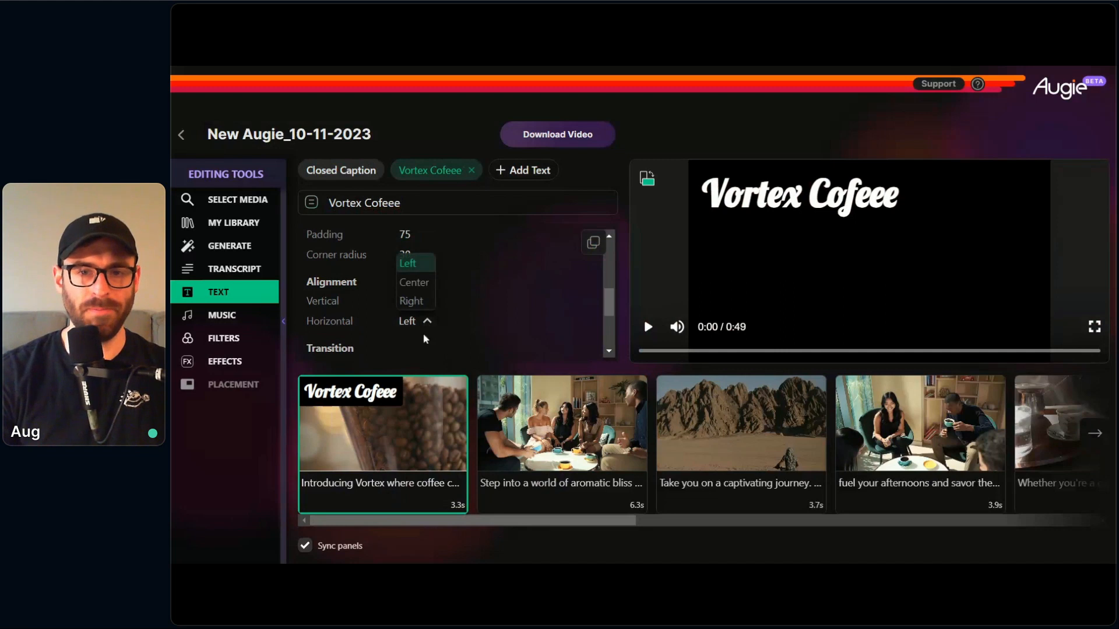
{"action": "left_click", "coordinate": [408, 263]}
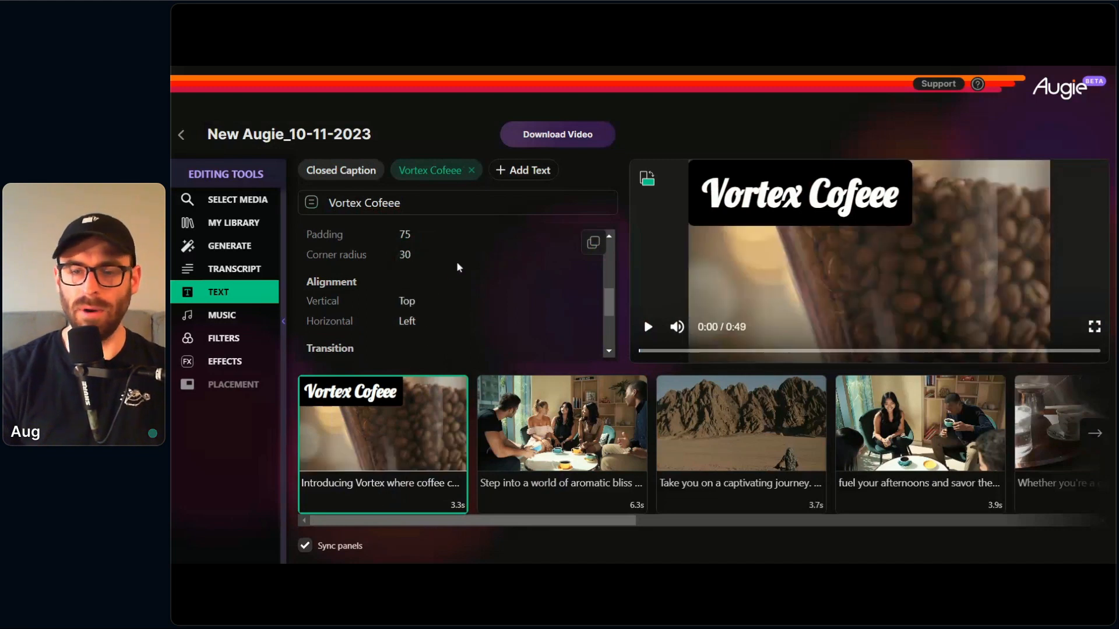
Step: Set the overlay's in transition to Slide Left and its out transition to Slide Right
{"action": "scroll", "coordinate": [366, 316], "scroll_direction": "down", "scroll_amount": 1}
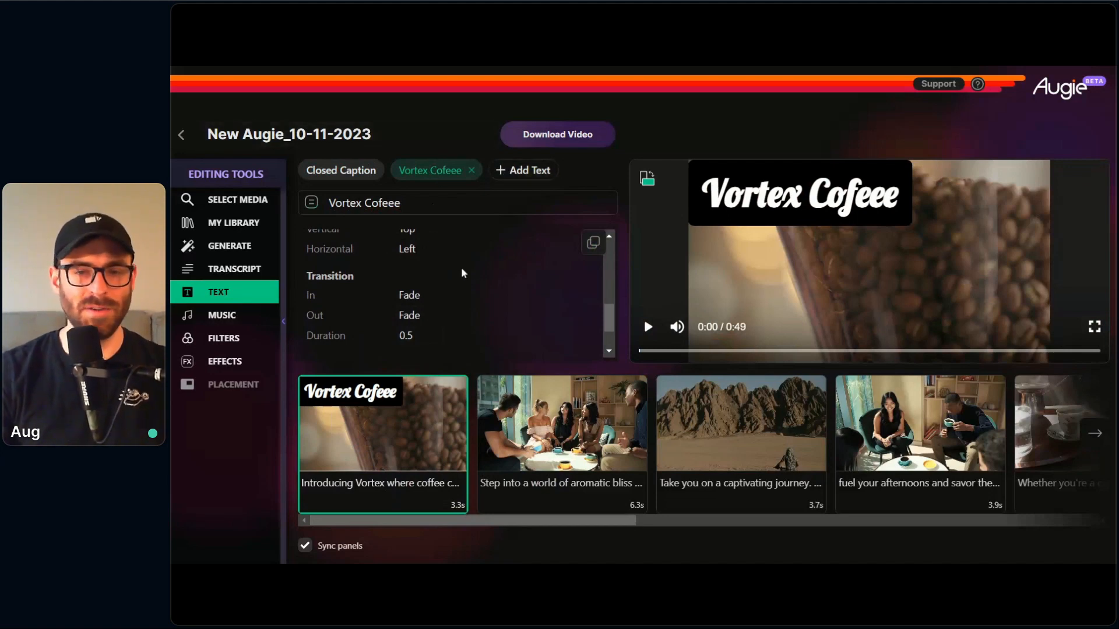
{"action": "left_click", "coordinate": [643, 353]}
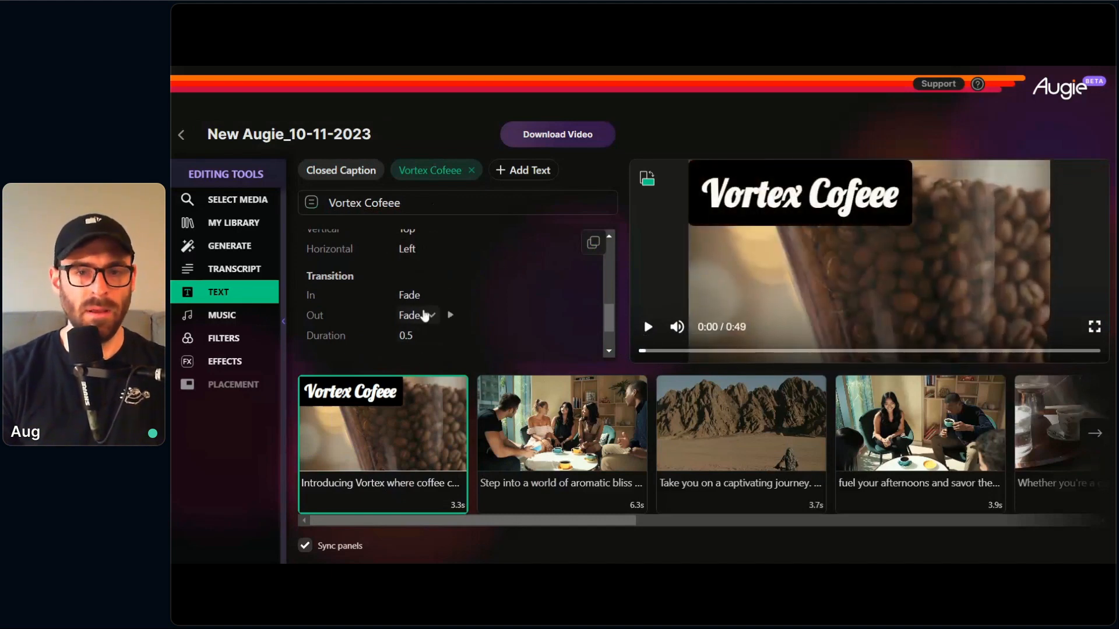
{"action": "left_click", "coordinate": [426, 296]}
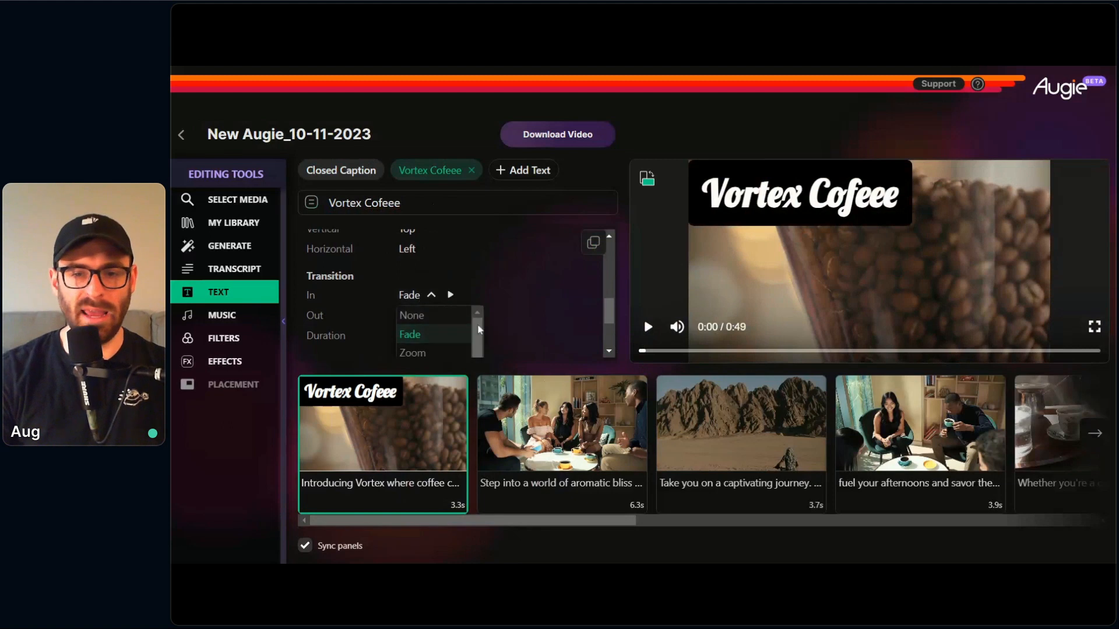
{"action": "scroll", "coordinate": [492, 322], "scroll_direction": "down", "scroll_amount": 1}
{"action": "scroll", "coordinate": [464, 300], "scroll_direction": "down", "scroll_amount": 3}
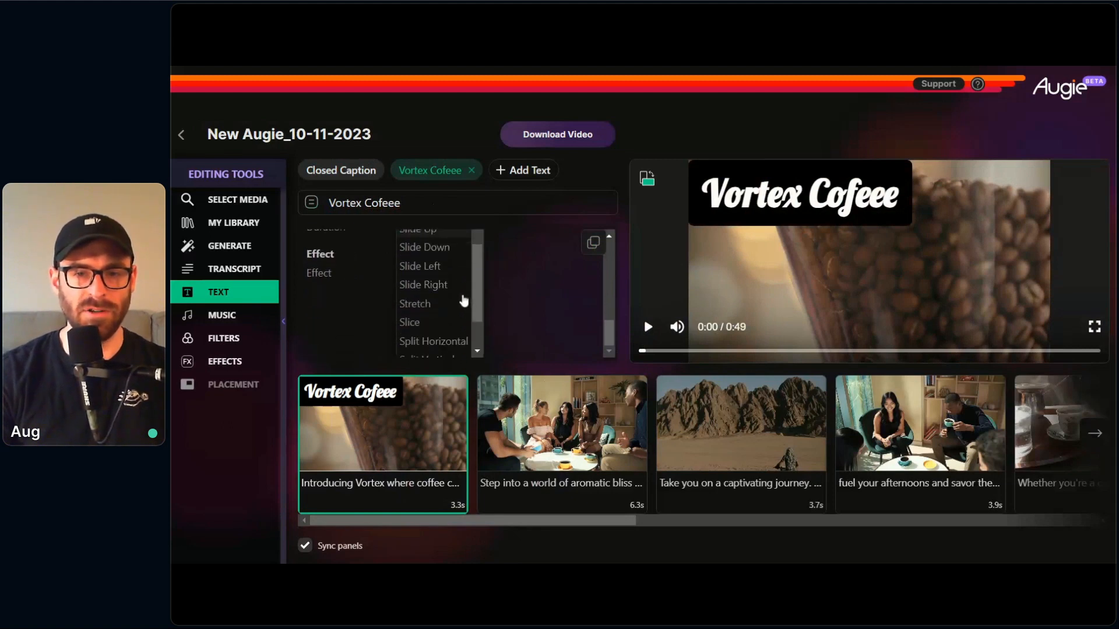
{"action": "left_click", "coordinate": [442, 274]}
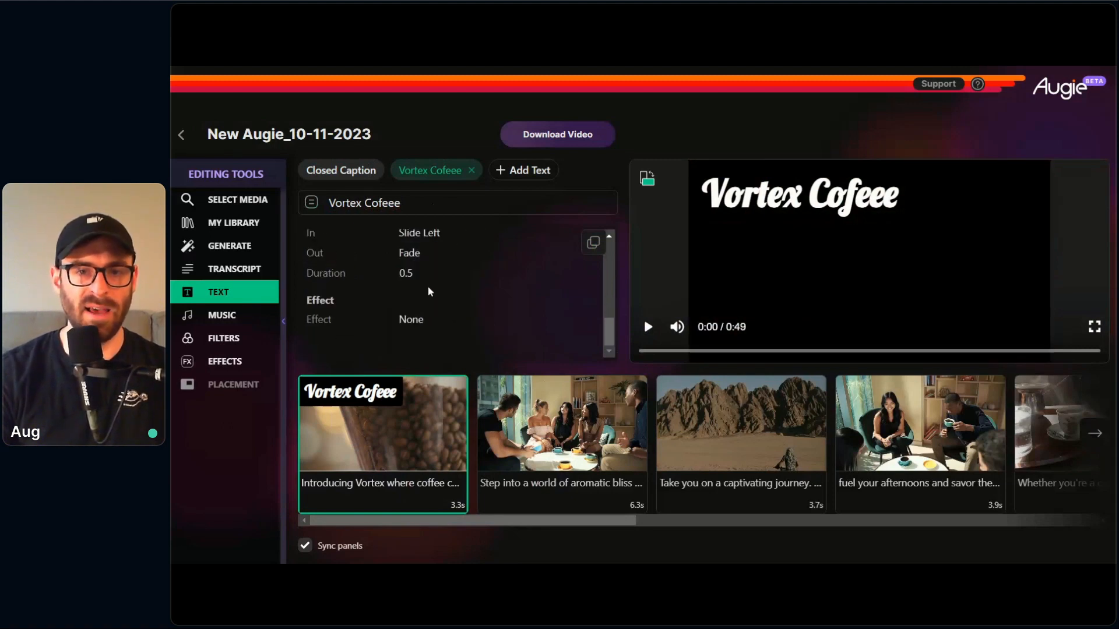
{"action": "left_click", "coordinate": [415, 254]}
{"action": "scroll", "coordinate": [431, 318], "scroll_direction": "down", "scroll_amount": 3}
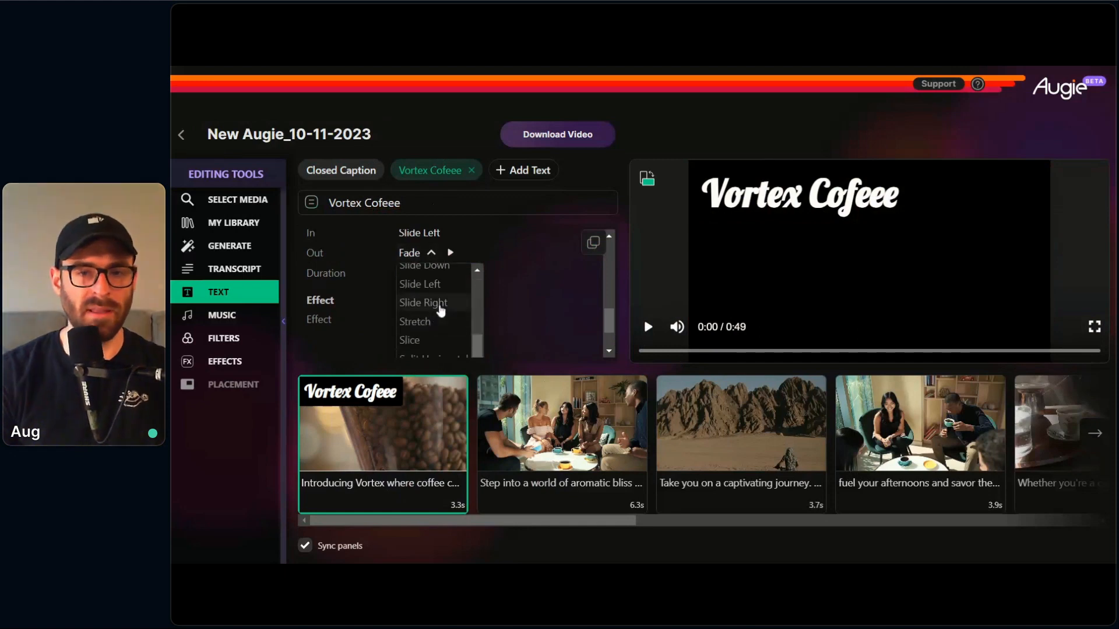
{"action": "left_click", "coordinate": [440, 309]}
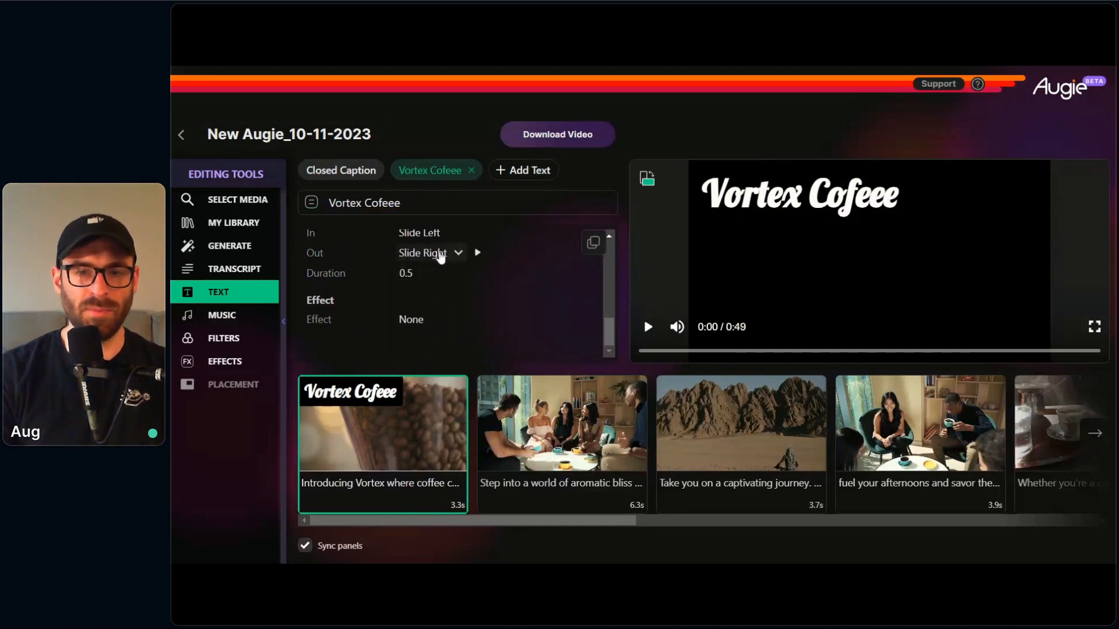
Step: Preview the "Vortex Cofeee" overlay's in and out transitions
{"action": "scroll", "coordinate": [450, 276], "scroll_direction": "up", "scroll_amount": 1}
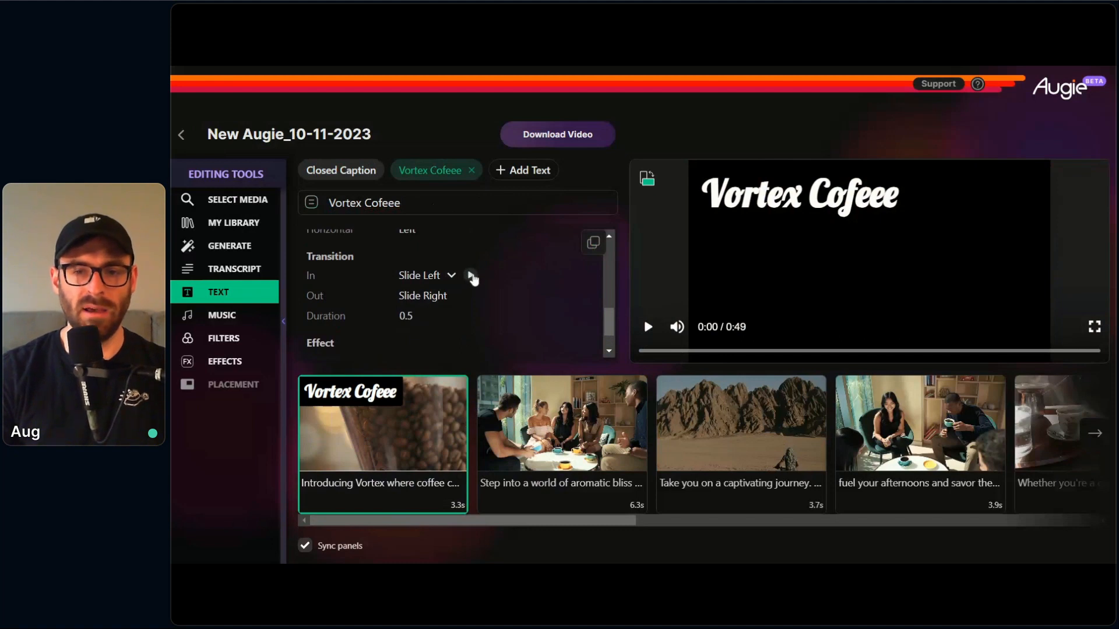
{"action": "left_click", "coordinate": [472, 278]}
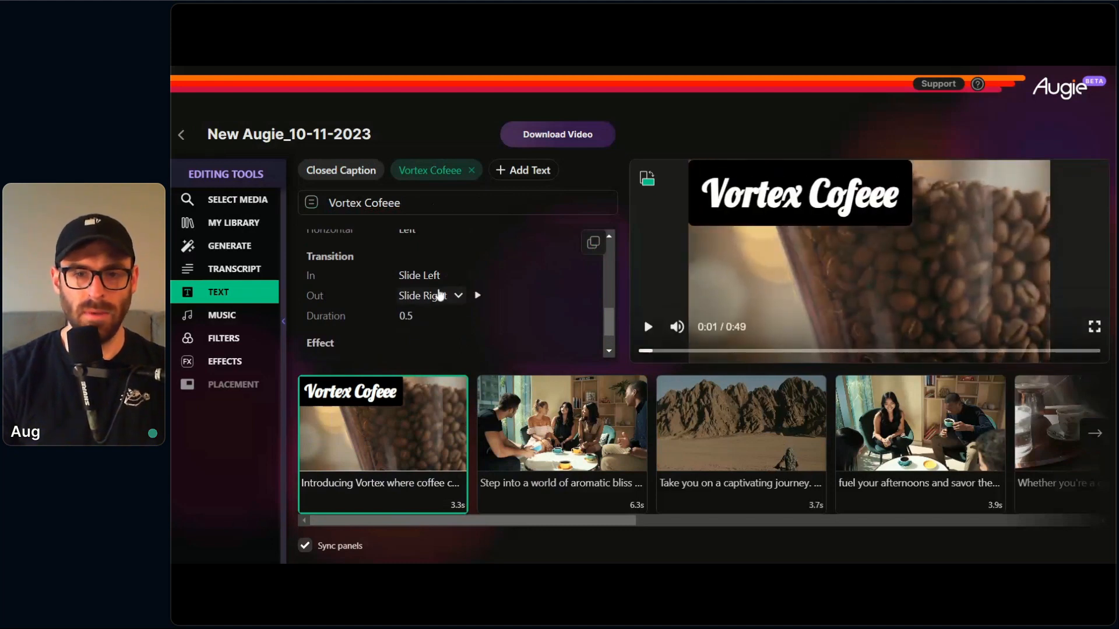
{"action": "left_click", "coordinate": [478, 298]}
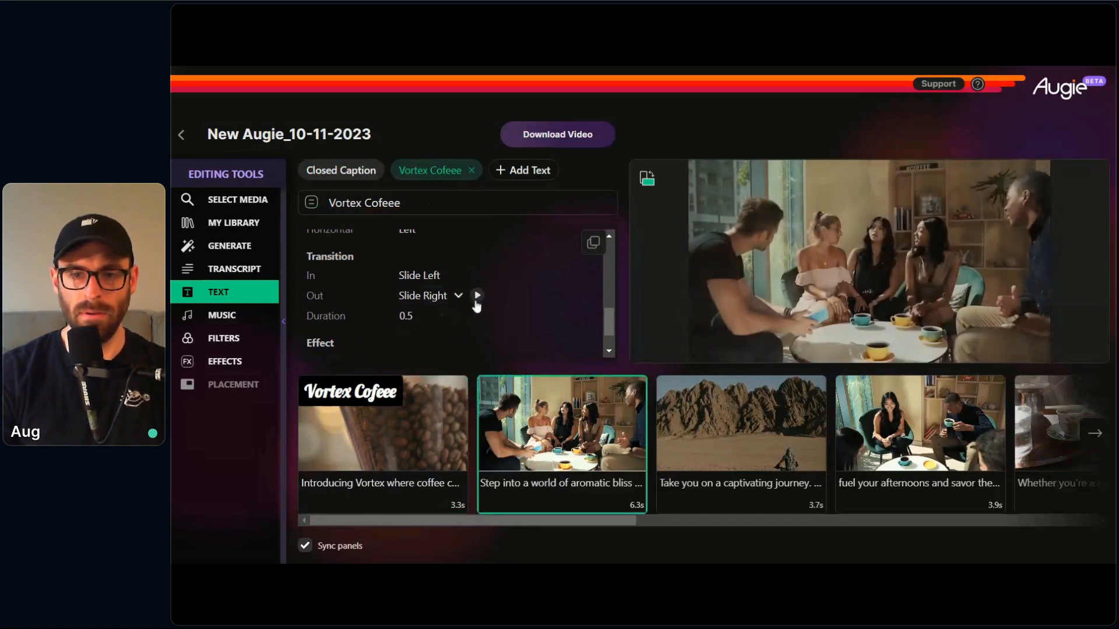
{"action": "left_click", "coordinate": [643, 330]}
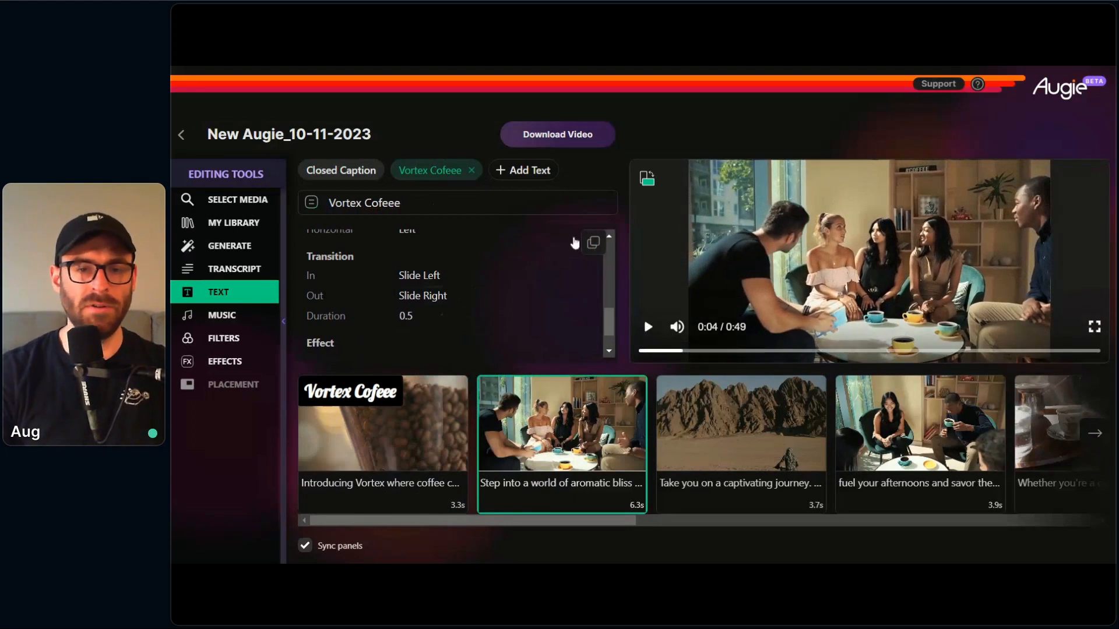
Step: Try the Credit Roll effect on the "Vortex Cofeee" overlay and play the opening clip to check it
{"action": "scroll", "coordinate": [418, 308], "scroll_direction": "down", "scroll_amount": 1}
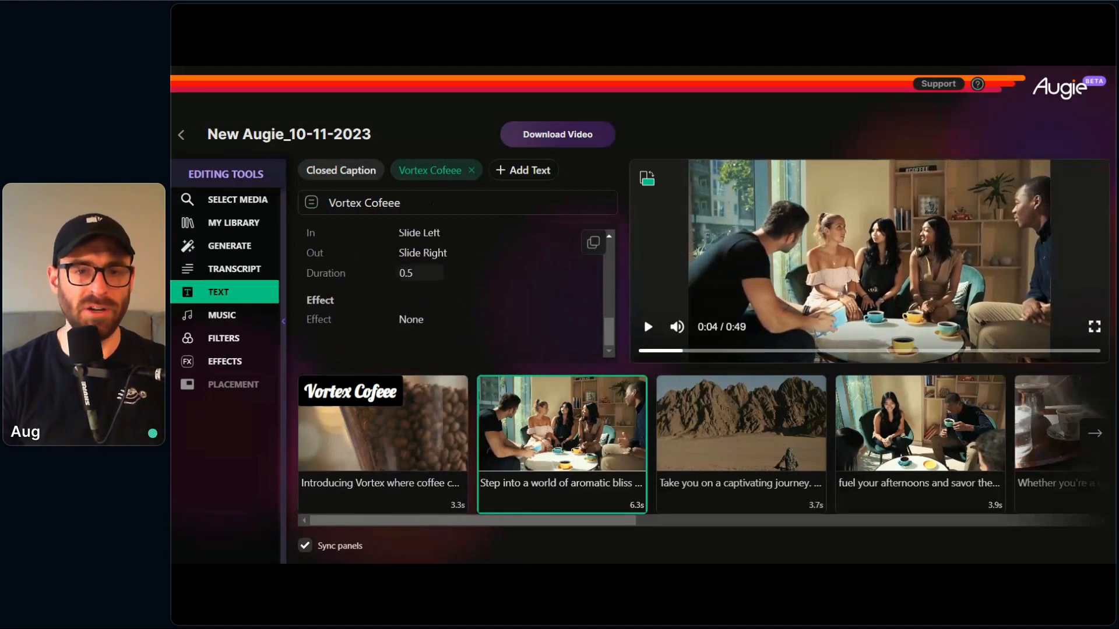
{"action": "left_click", "coordinate": [417, 273]}
{"action": "mouse_move", "coordinate": [405, 255]}
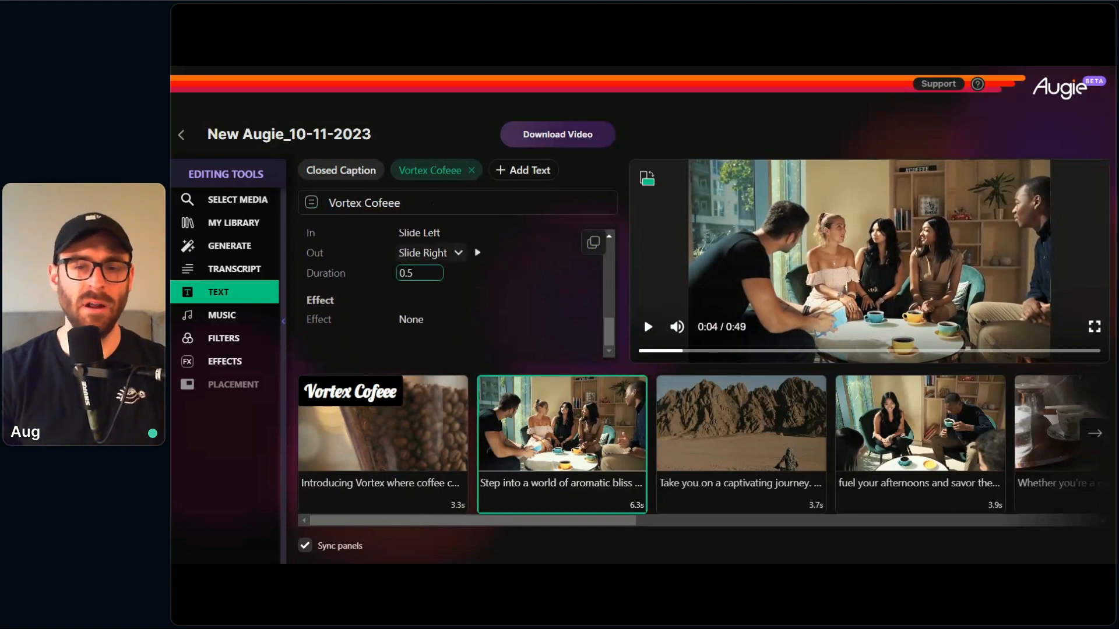
{"action": "left_click", "coordinate": [412, 301]}
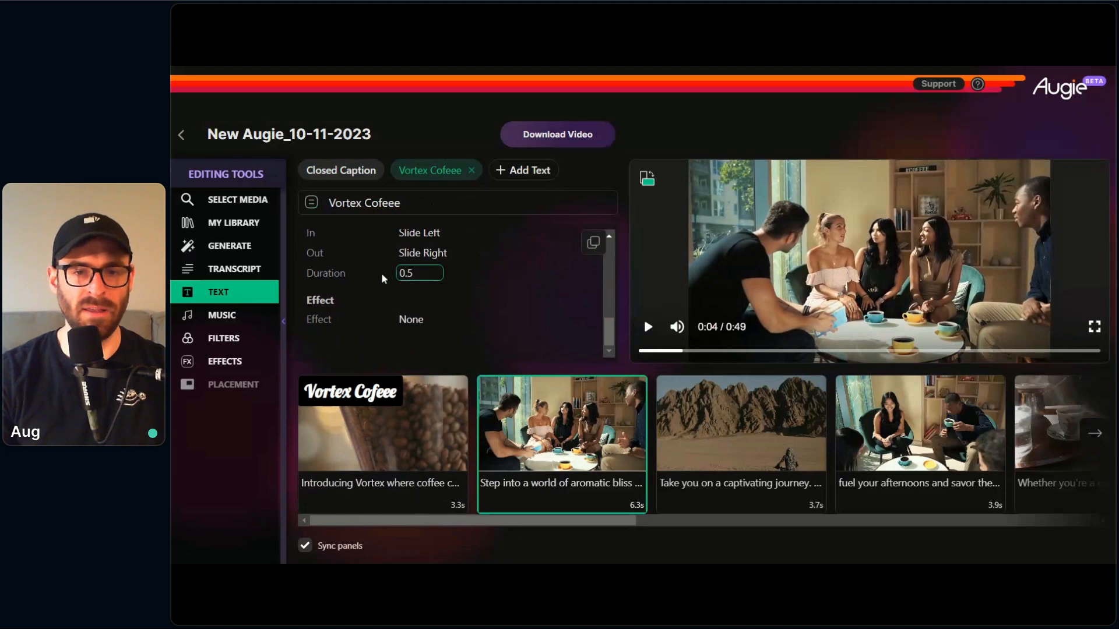
{"action": "left_click", "coordinate": [409, 322]}
{"action": "scroll", "coordinate": [525, 310], "scroll_direction": "down", "scroll_amount": 3}
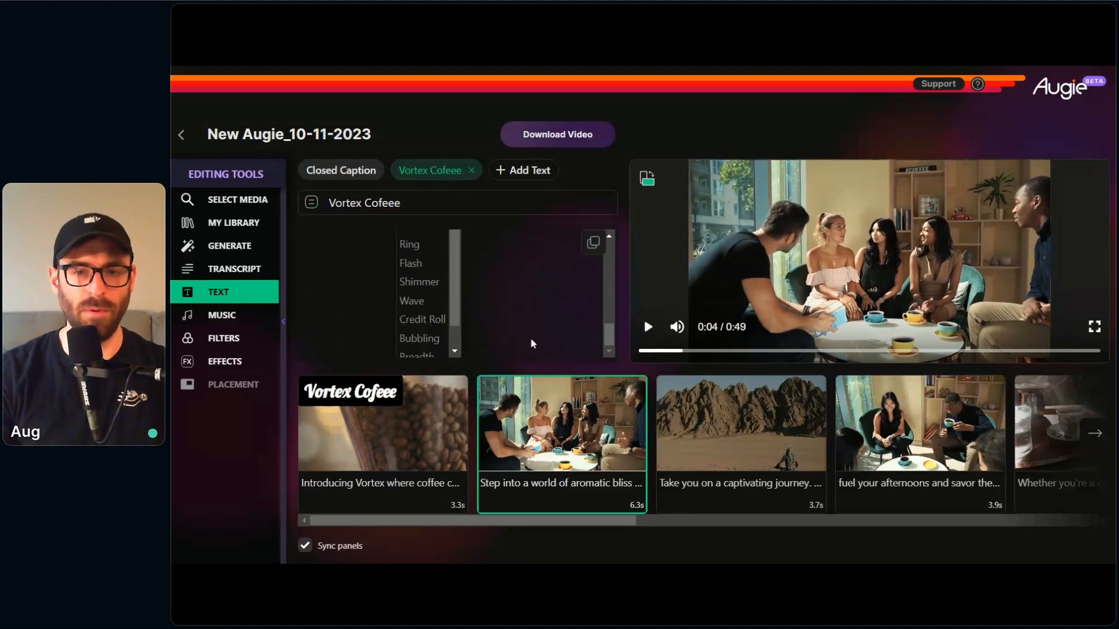
{"action": "left_click", "coordinate": [444, 321]}
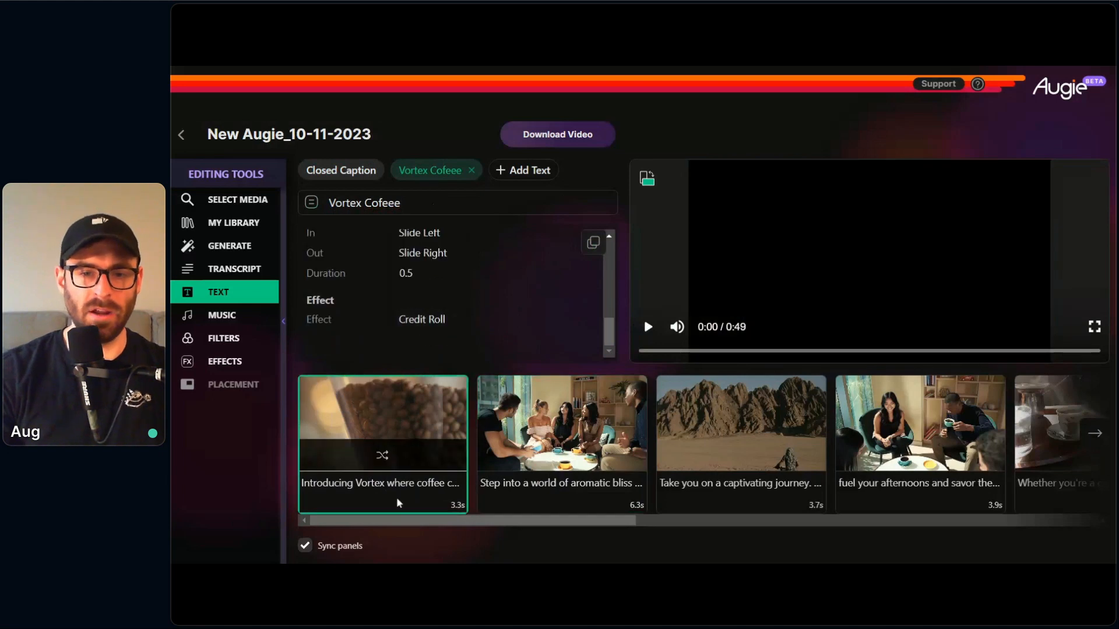
{"action": "left_click", "coordinate": [648, 327]}
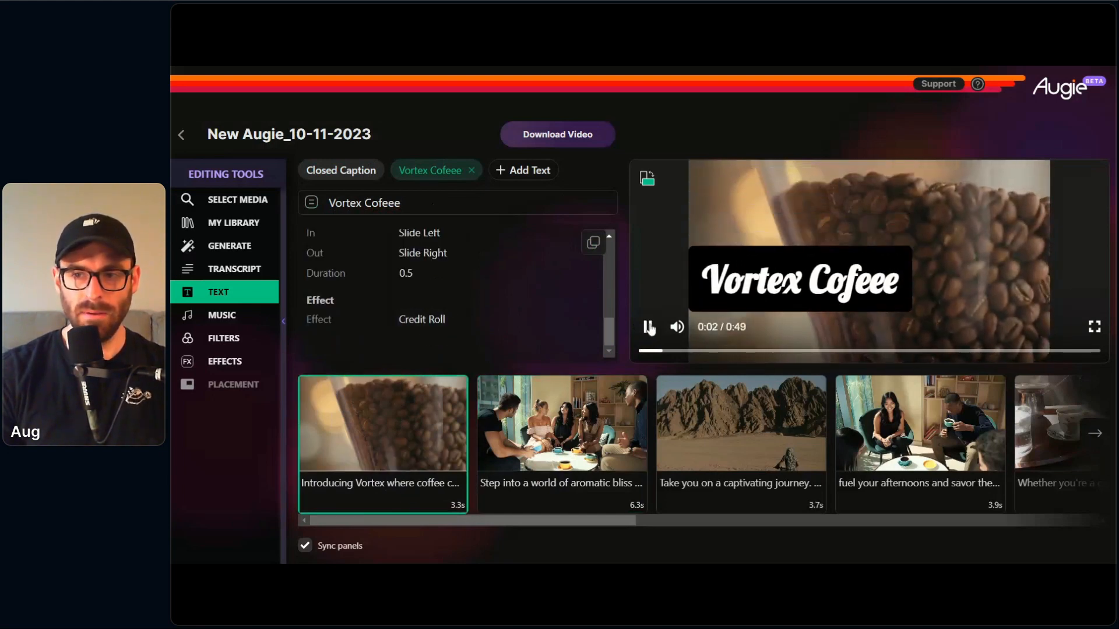
{"action": "left_click", "coordinate": [649, 328]}
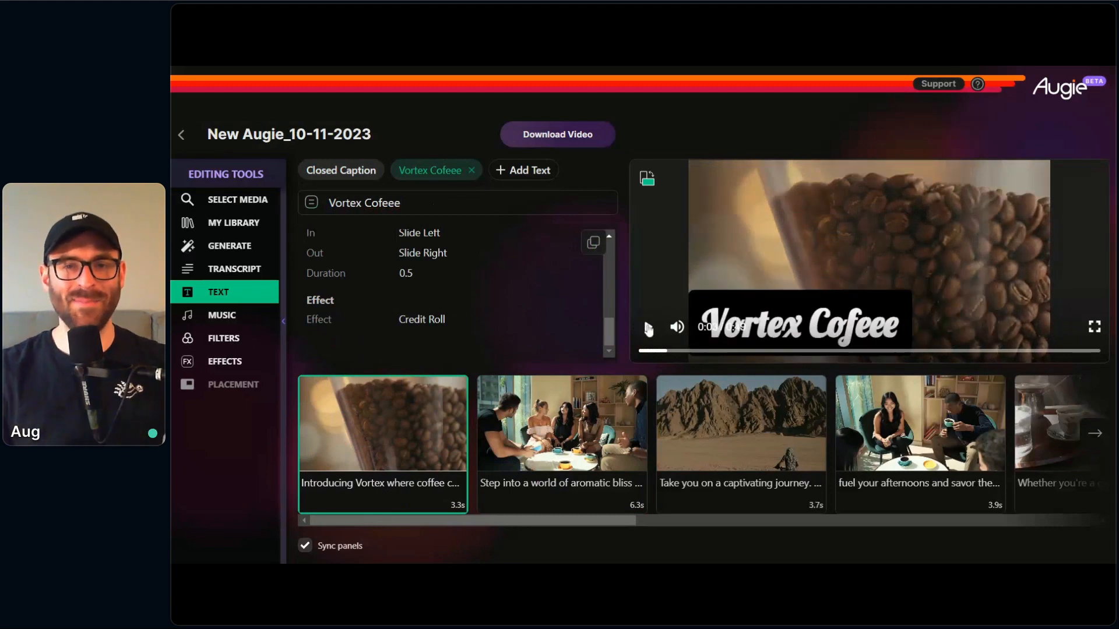
Step: Set the overlay's effect to Shimmer and play the opening clip to check it
{"action": "left_click", "coordinate": [435, 319]}
{"action": "left_click", "coordinate": [429, 311]}
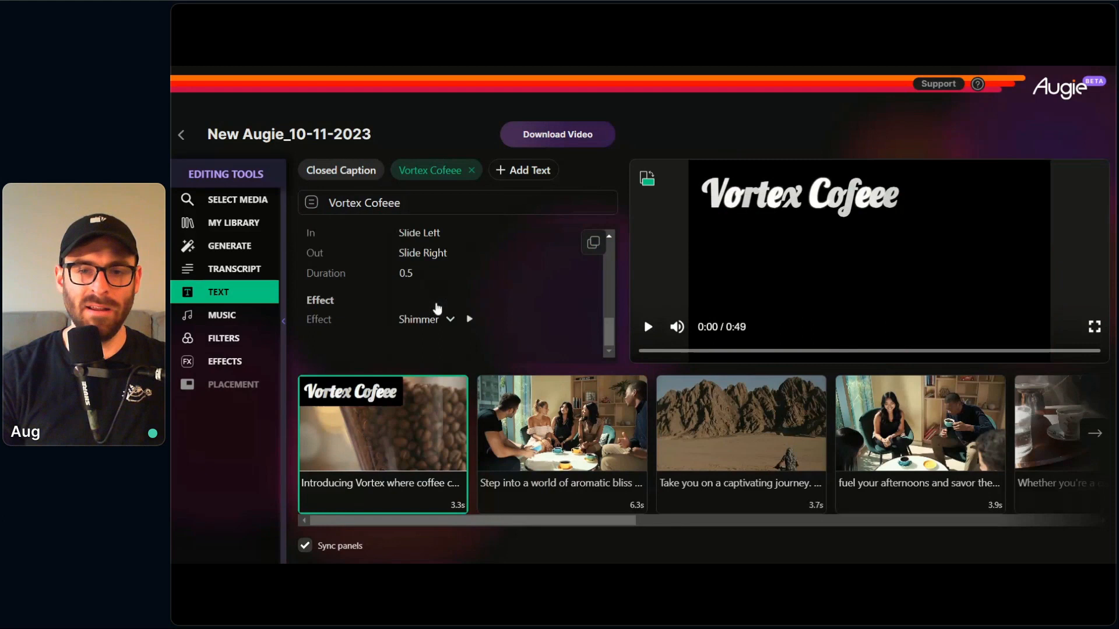
{"action": "left_click", "coordinate": [646, 328]}
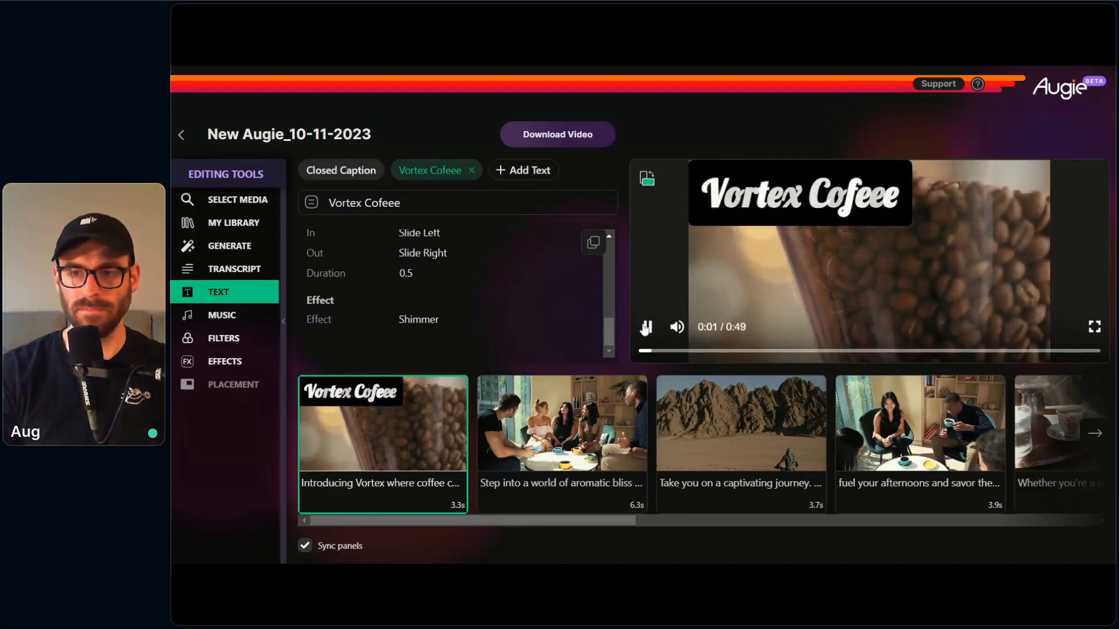
{"action": "left_click", "coordinate": [644, 329]}
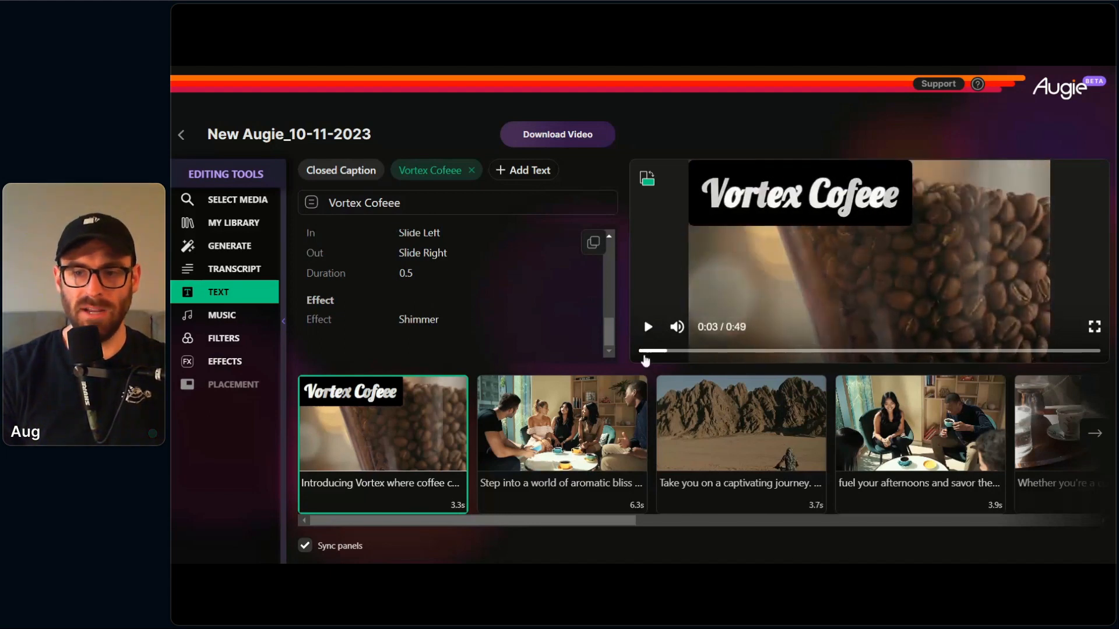
{"action": "left_click", "coordinate": [643, 352]}
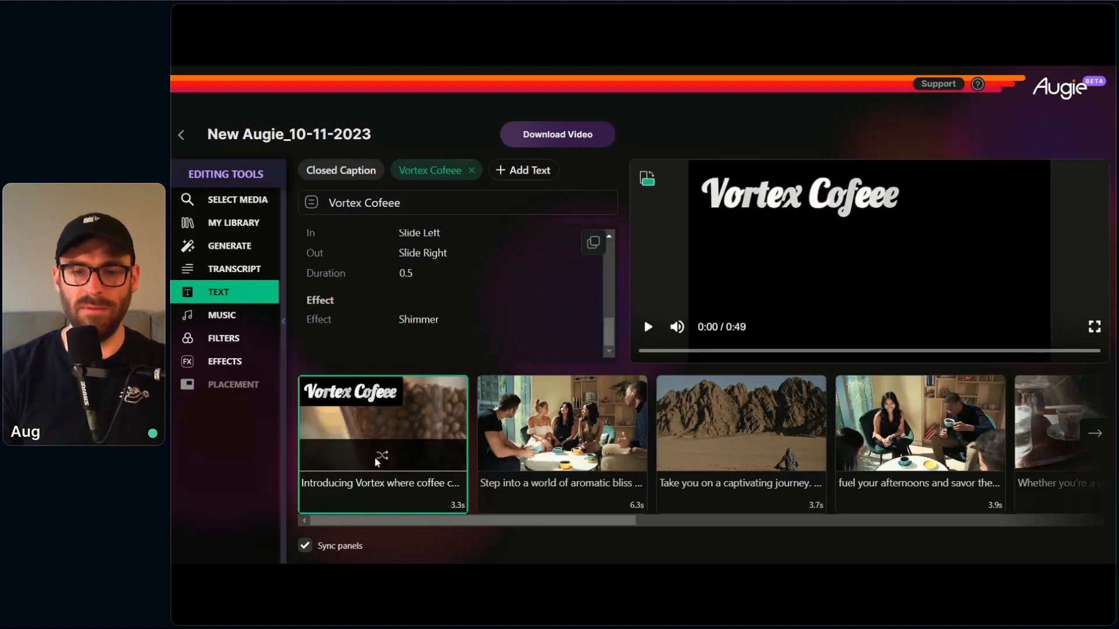
Step: Remove the overlay's black background by making its background colour fully transparent
{"action": "scroll", "coordinate": [485, 284], "scroll_direction": "up", "scroll_amount": 1}
{"action": "scroll", "coordinate": [483, 294], "scroll_direction": "down", "scroll_amount": 5}
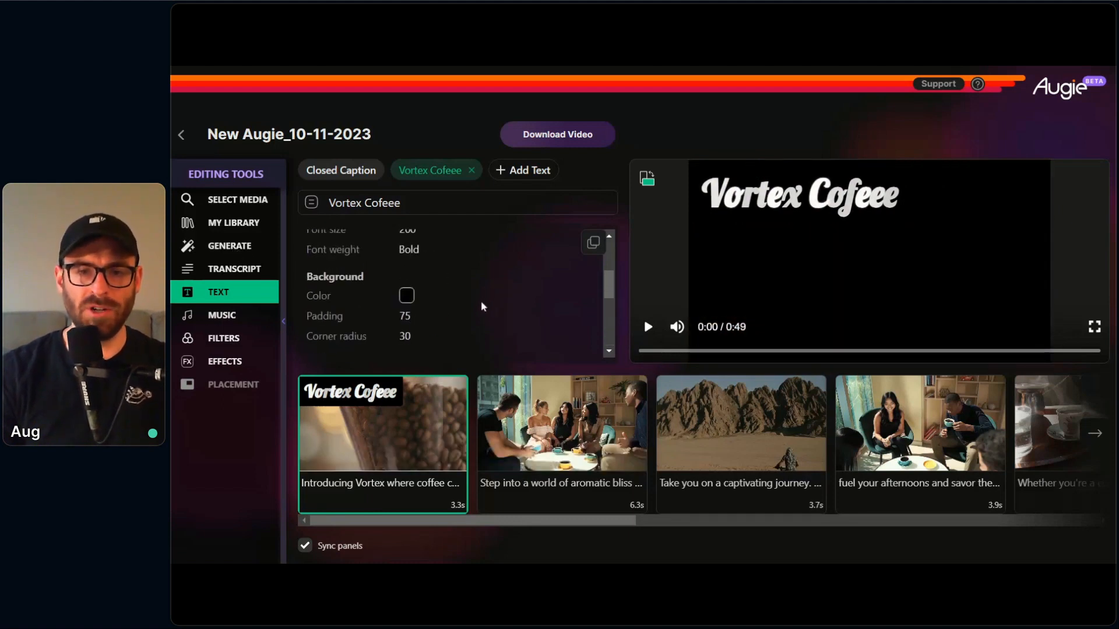
{"action": "left_click", "coordinate": [407, 297]}
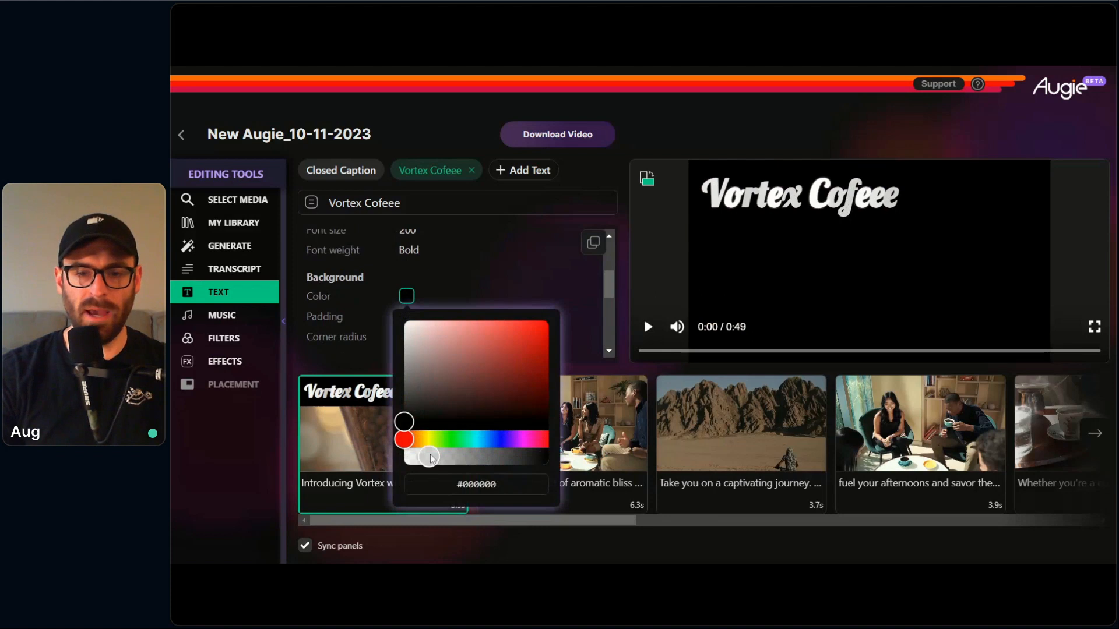
{"action": "left_click_drag", "start_coordinate": [431, 456], "coordinate": [359, 464]}
{"action": "left_click", "coordinate": [346, 490]}
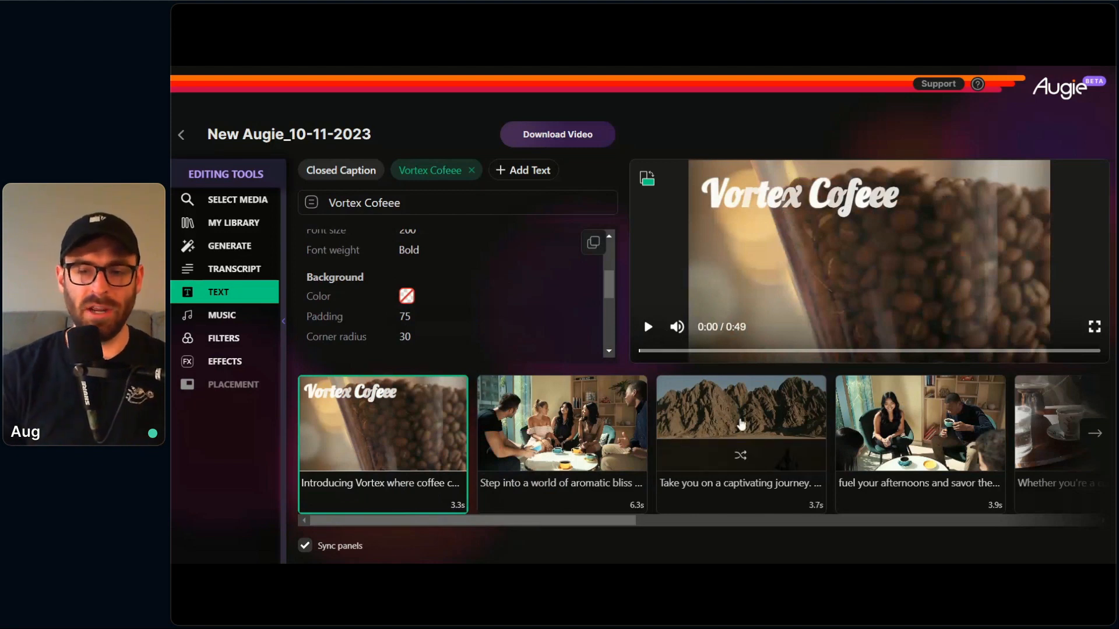
Step: In the transcript, extend the "Take you on a captivating journey" clip through "every sip." and shorten it back to end at "mornings,"
{"action": "left_click_drag", "start_coordinate": [614, 522], "coordinate": [729, 527]}
{"action": "left_click", "coordinate": [502, 491]}
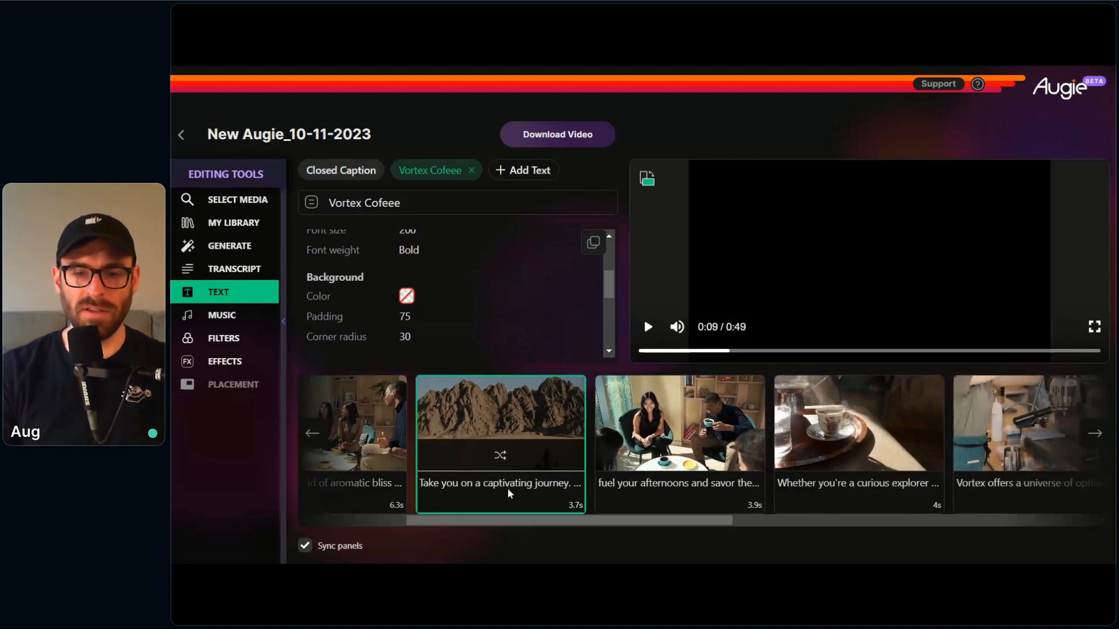
{"action": "left_click", "coordinate": [257, 273]}
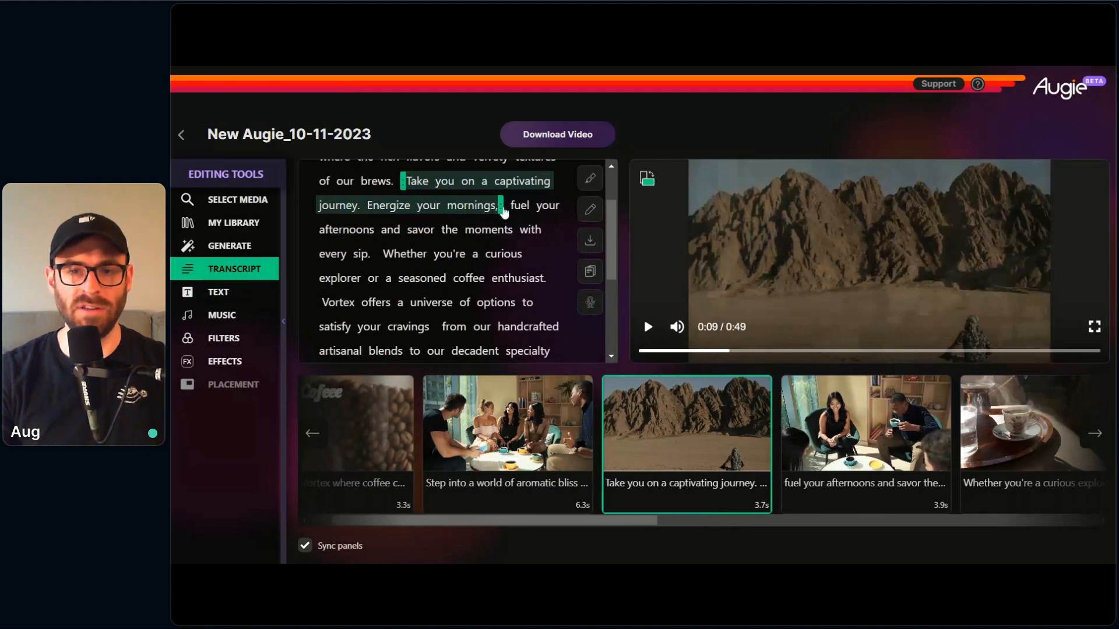
{"action": "left_click_drag", "start_coordinate": [492, 222], "coordinate": [380, 256]}
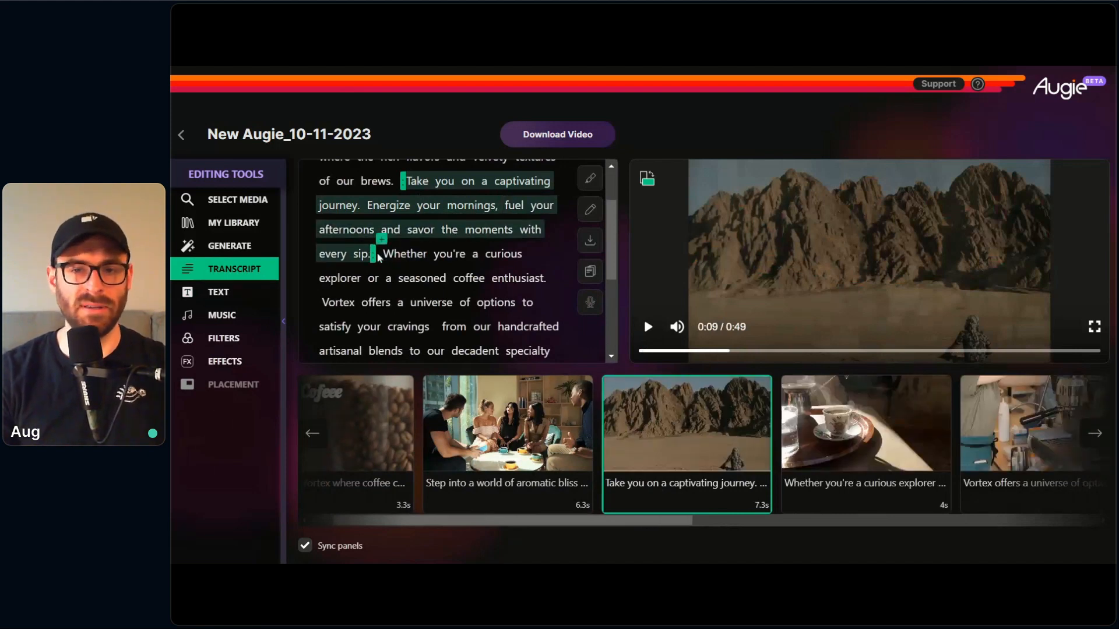
{"action": "left_click_drag", "start_coordinate": [380, 250], "coordinate": [501, 207]}
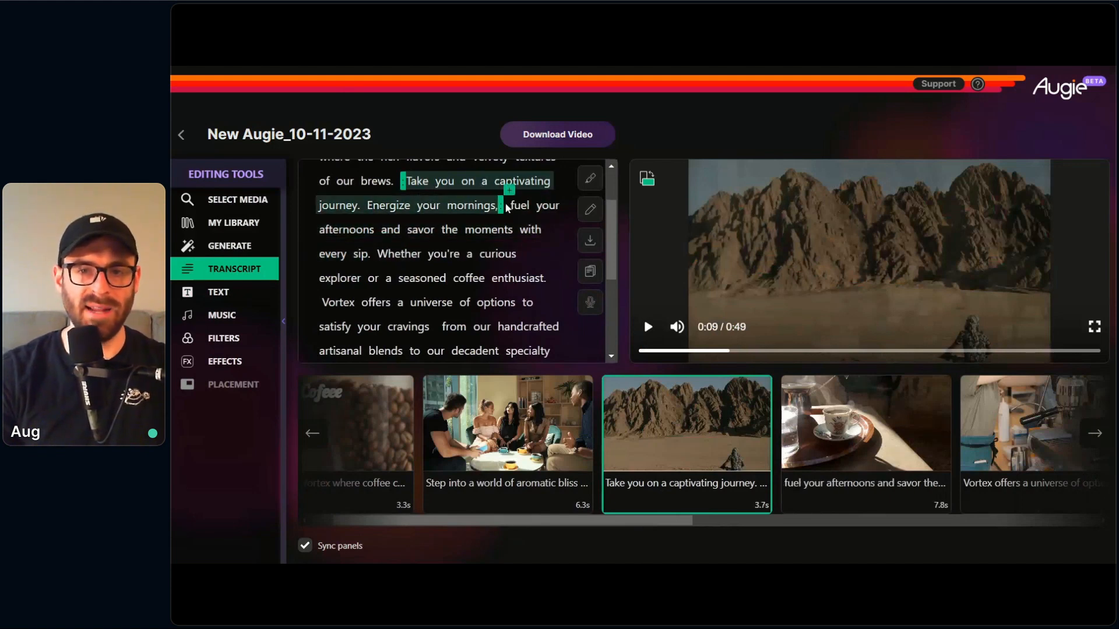
Step: Add a new transcript clip after "mornings," and extend it to cover "fuel your afternoons" through "every sip."
{"action": "left_click", "coordinate": [509, 192]}
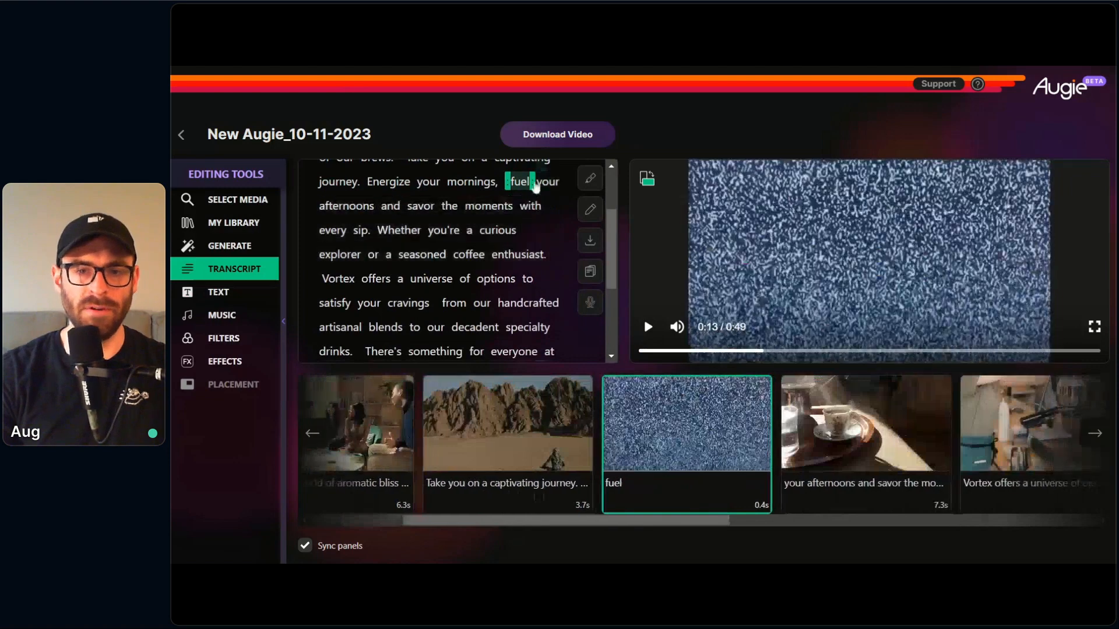
{"action": "left_click_drag", "start_coordinate": [531, 185], "coordinate": [375, 234]}
{"action": "scroll", "coordinate": [464, 249], "scroll_direction": "up", "scroll_amount": 1}
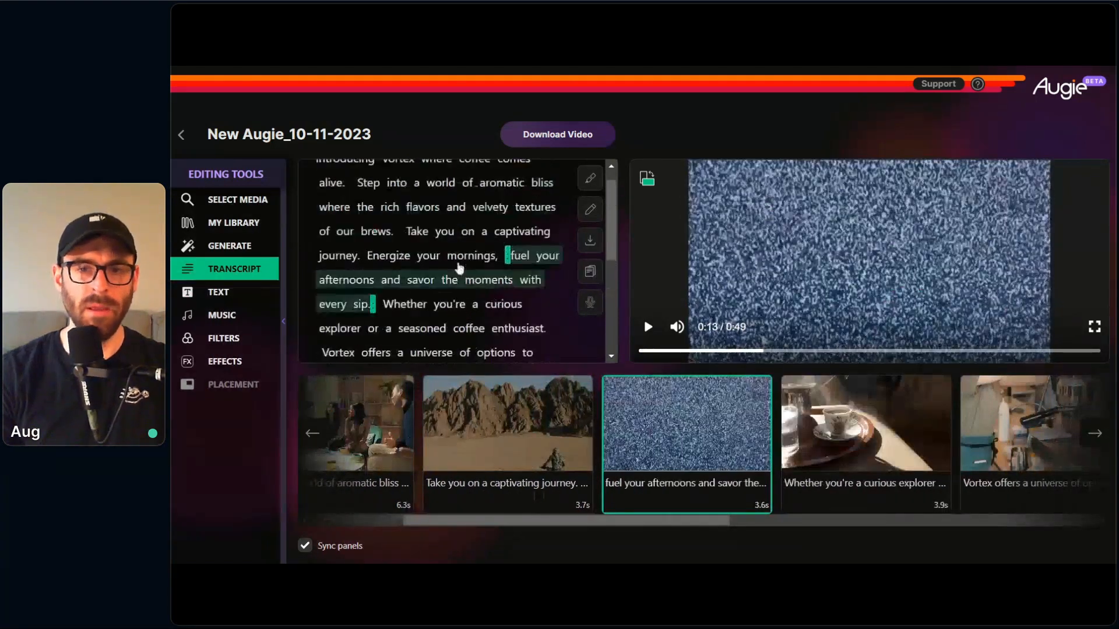
Step: Replace the "Take you on a captivating journey" clip's footage with a "morning coffee" search result of a woman drinking by window blinds
{"action": "left_click", "coordinate": [463, 250]}
{"action": "left_click", "coordinate": [267, 204]}
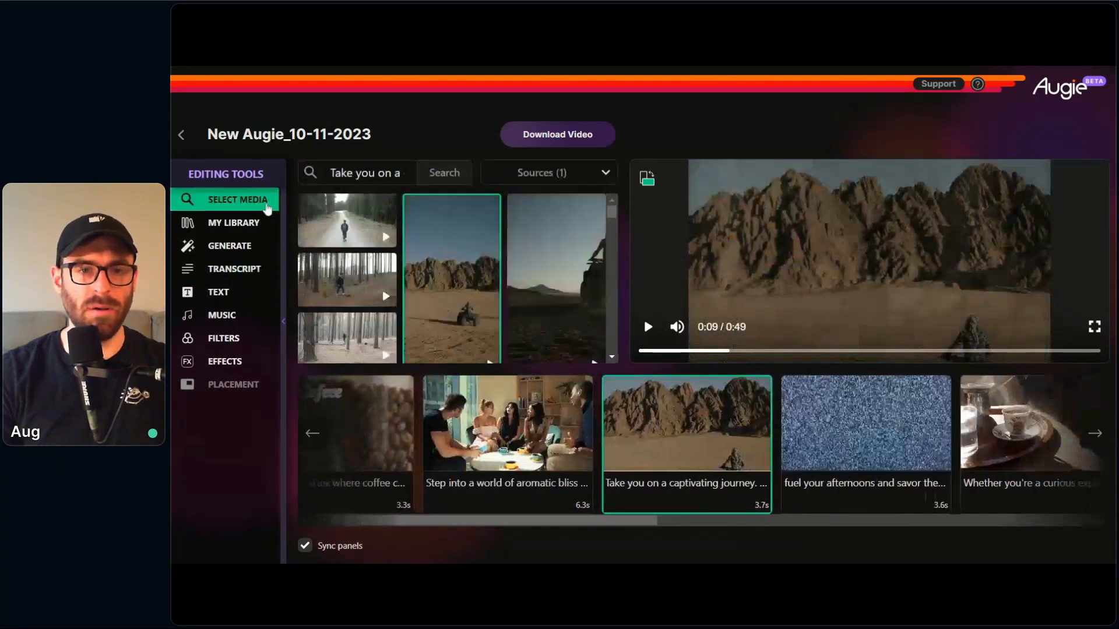
{"action": "triple_click", "coordinate": [386, 174]}
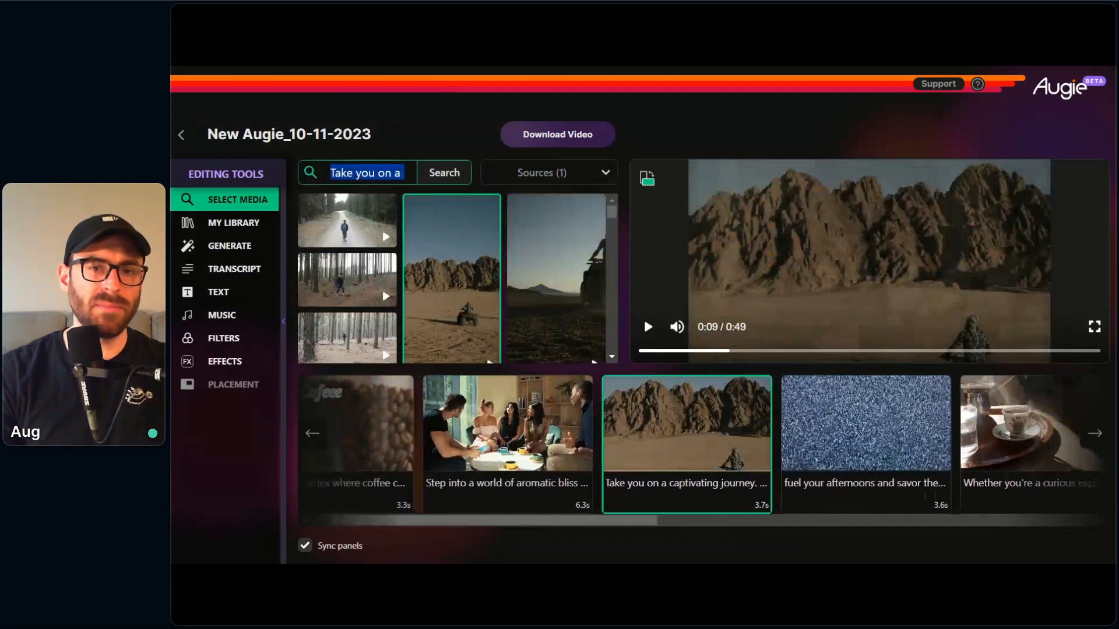
{"action": "type", "text": "morning coffee"}
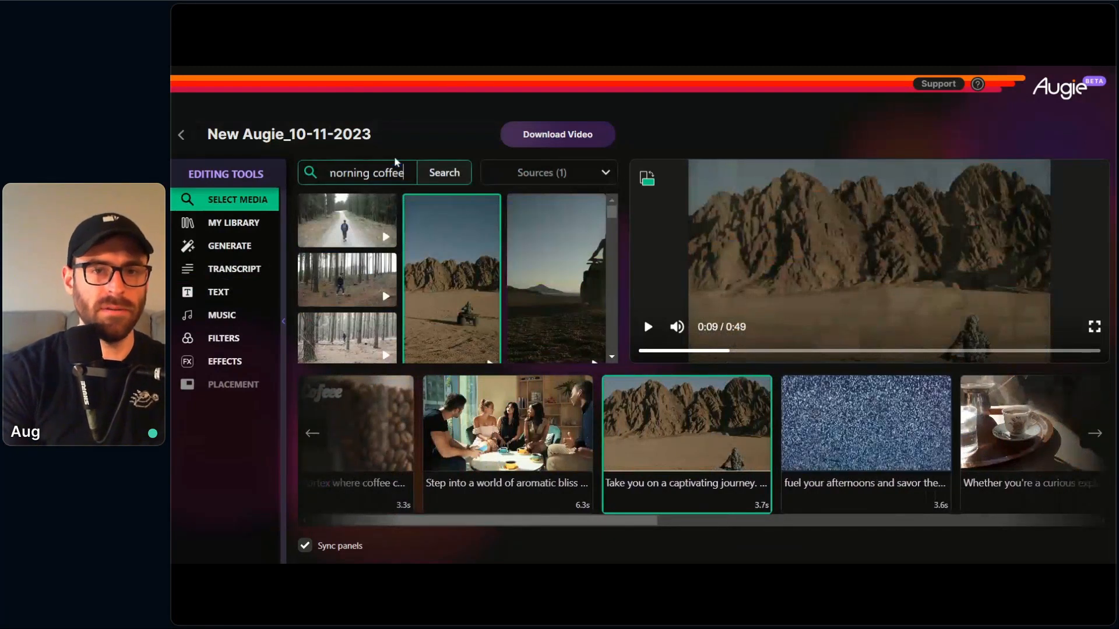
{"action": "key", "text": "Return"}
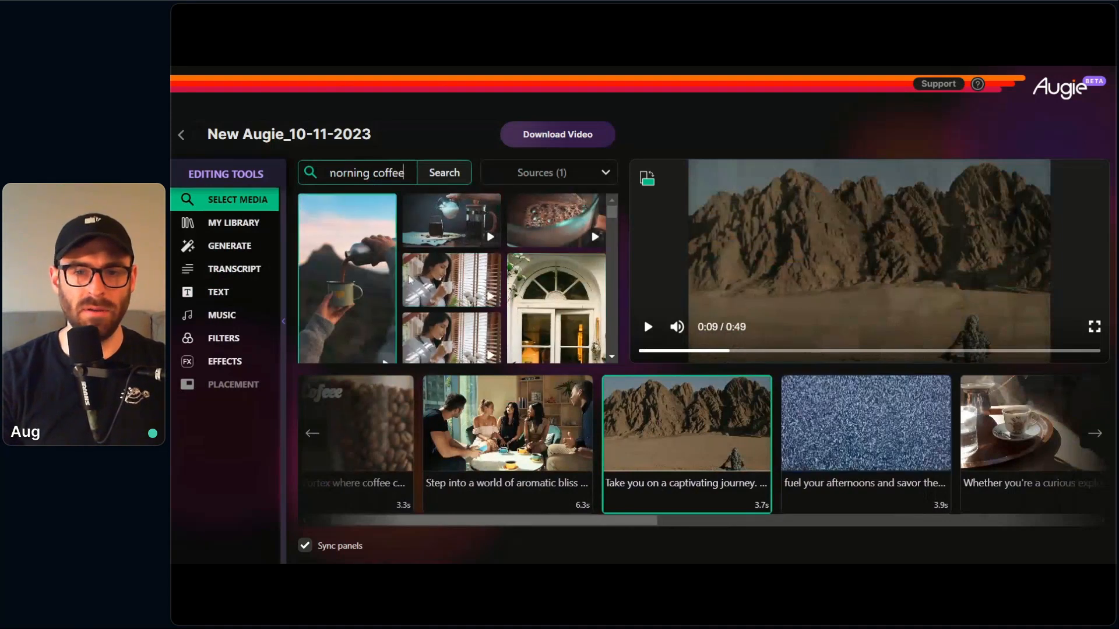
{"action": "left_click", "coordinate": [470, 283]}
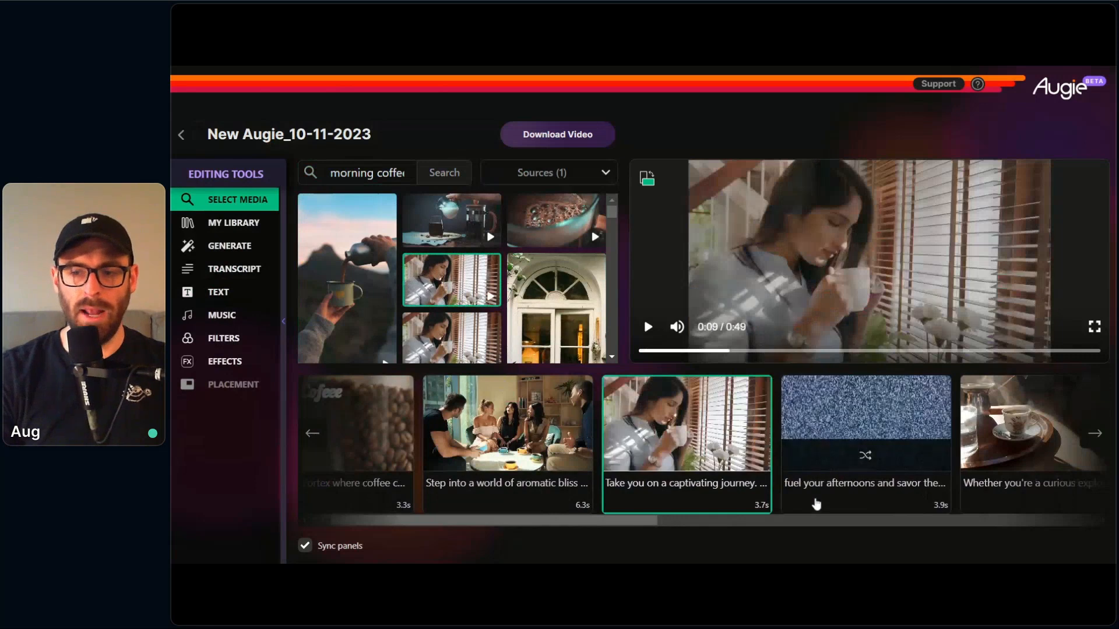
Step: Search media for "espresso shot" and use the footage of espresso pouring from a machine for the "fuel your afternoons" clip
{"action": "left_click", "coordinate": [813, 497]}
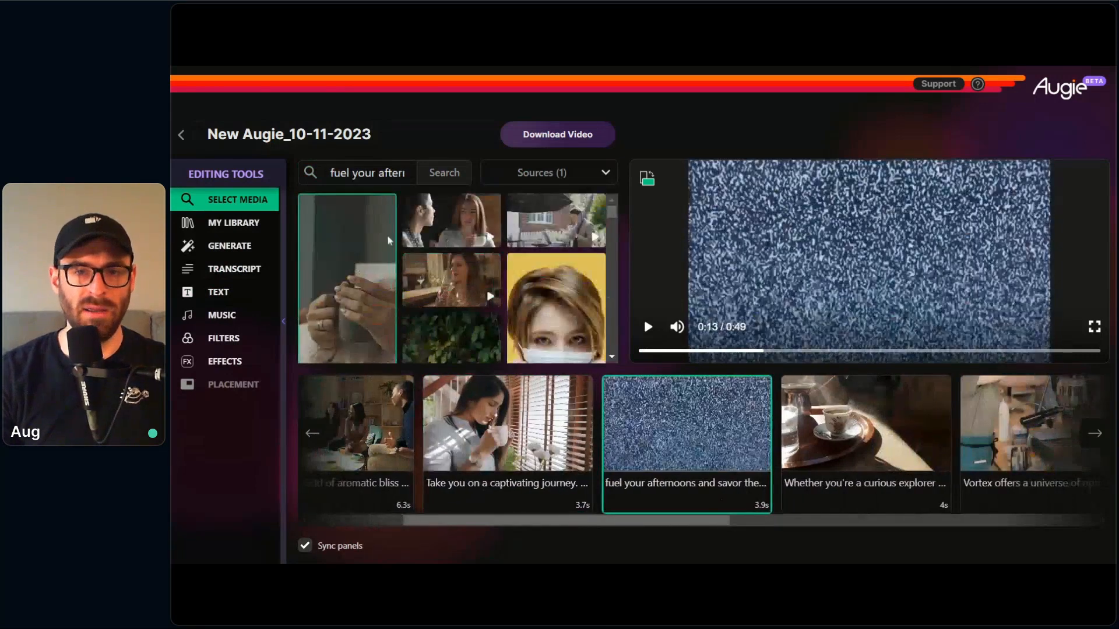
{"action": "triple_click", "coordinate": [368, 174]}
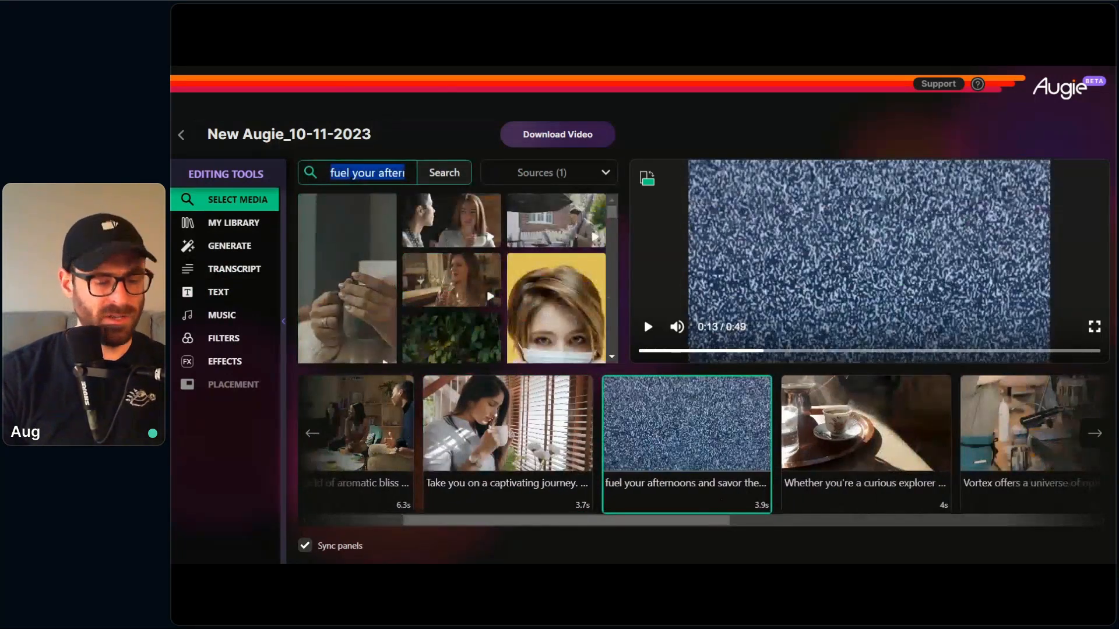
{"action": "type", "text": "espresso "}
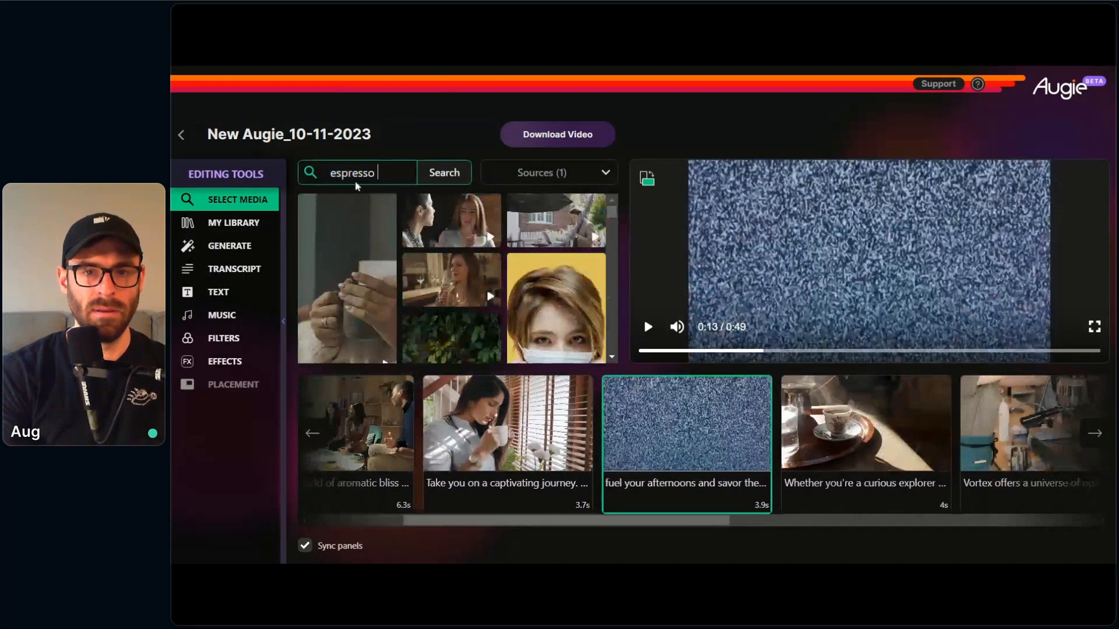
{"action": "type", "text": "shot"}
{"action": "key", "text": "Return"}
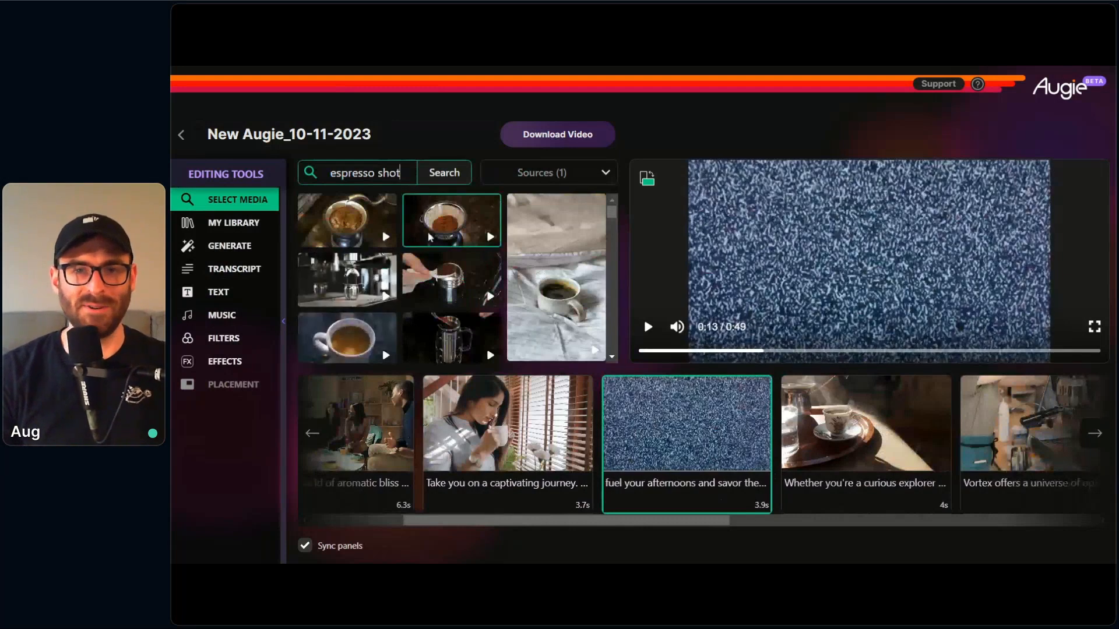
{"action": "scroll", "coordinate": [431, 239], "scroll_direction": "down", "scroll_amount": 1}
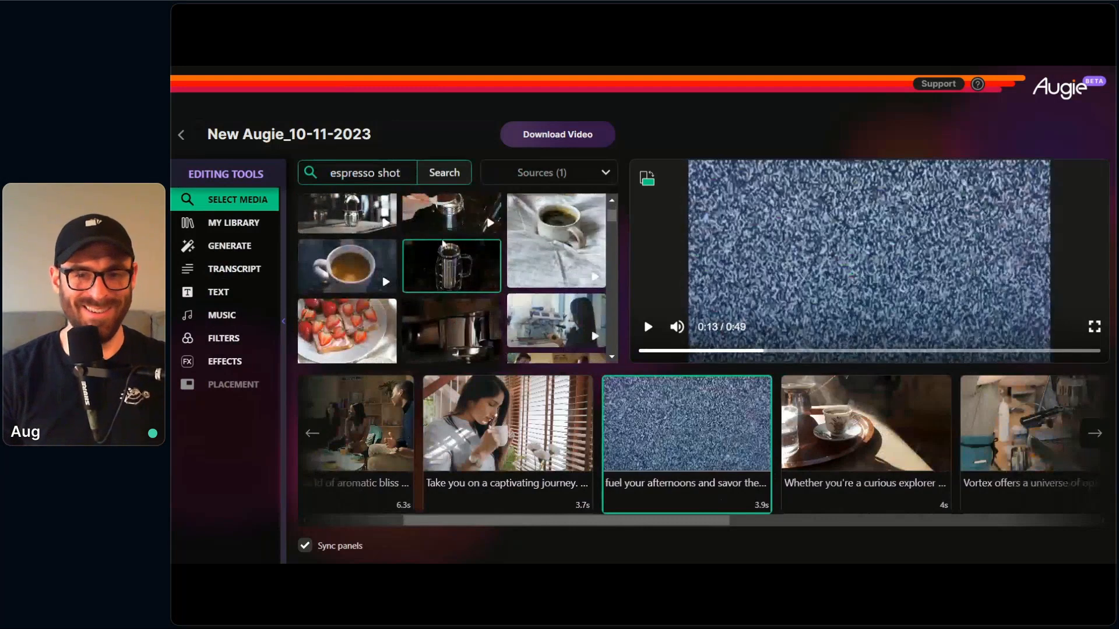
{"action": "scroll", "coordinate": [402, 224], "scroll_direction": "down", "scroll_amount": 2}
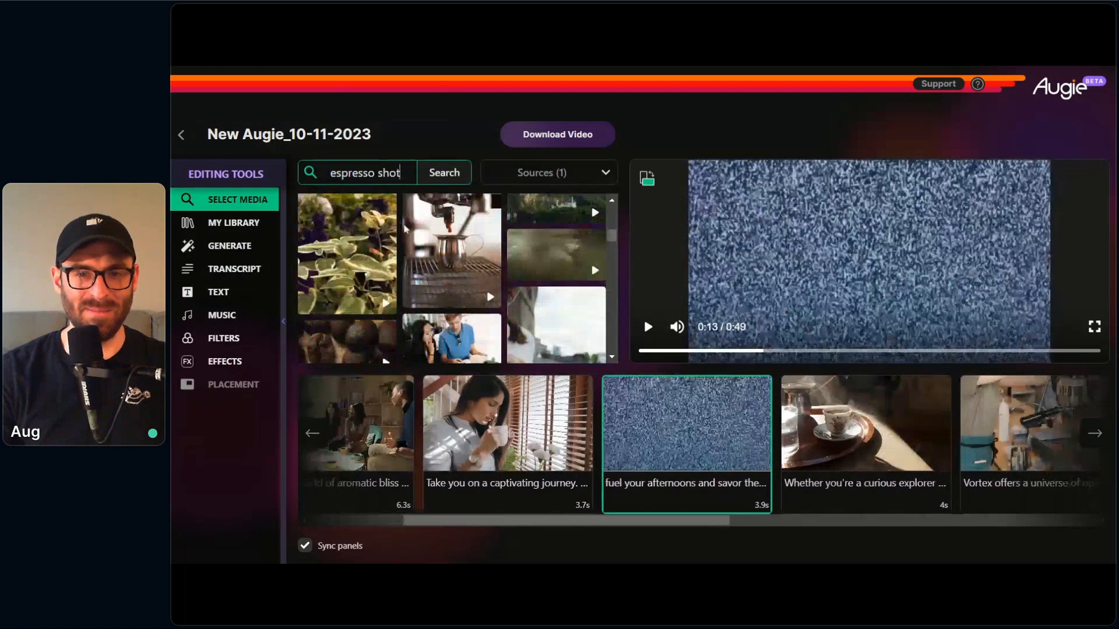
{"action": "left_click", "coordinate": [407, 233]}
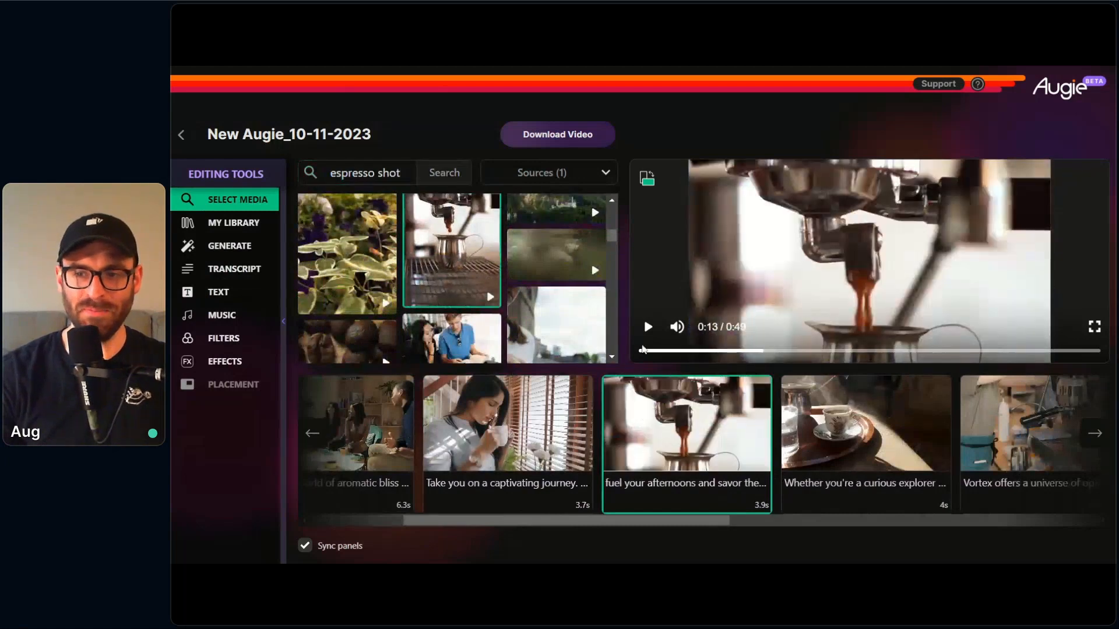
Step: Play the "fuel your afternoons" clip to check its new espresso footage
{"action": "mouse_move", "coordinate": [697, 460]}
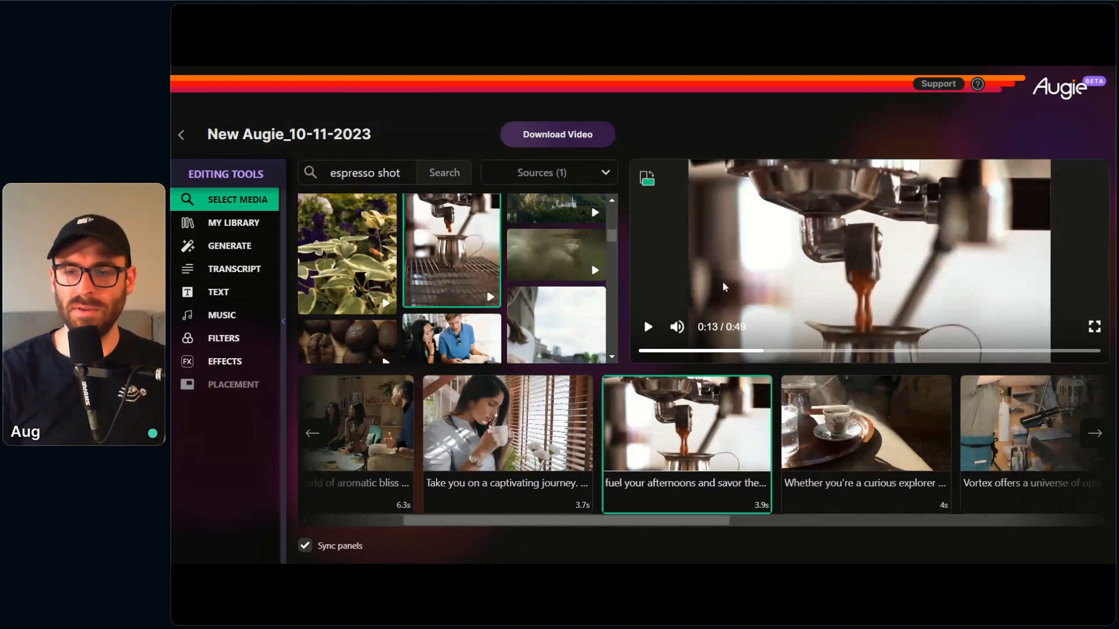
{"action": "left_click", "coordinate": [647, 330]}
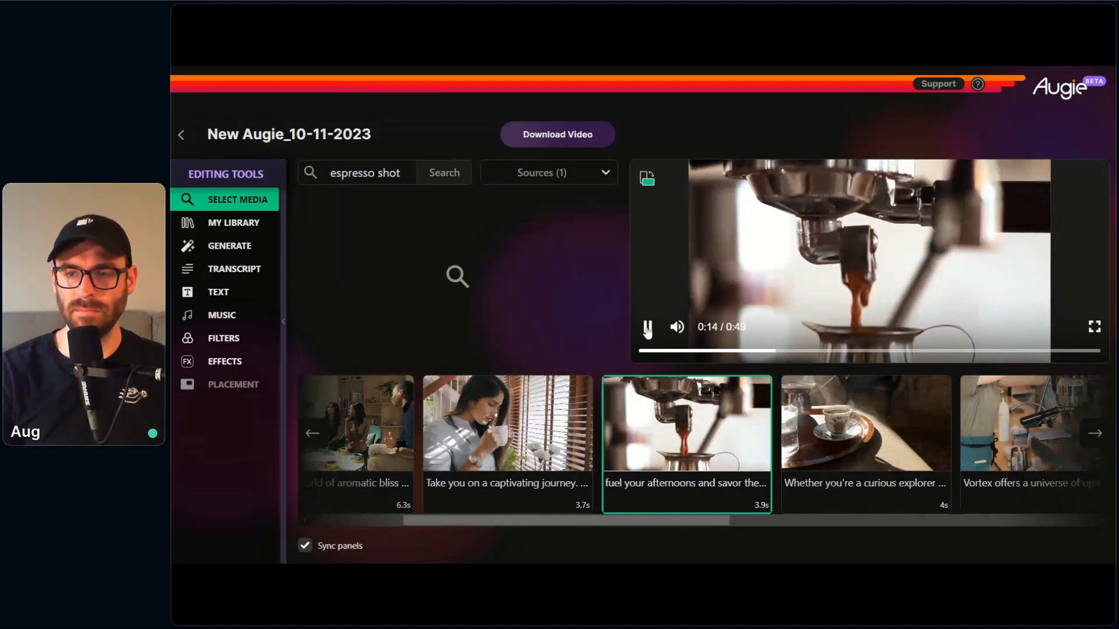
{"action": "left_click", "coordinate": [646, 330]}
Step: Browse the suggested footage for the "Whether you're a curious explorer" clip, and shorten the clip in the transcript to end at "curious"
{"action": "left_click", "coordinate": [855, 492]}
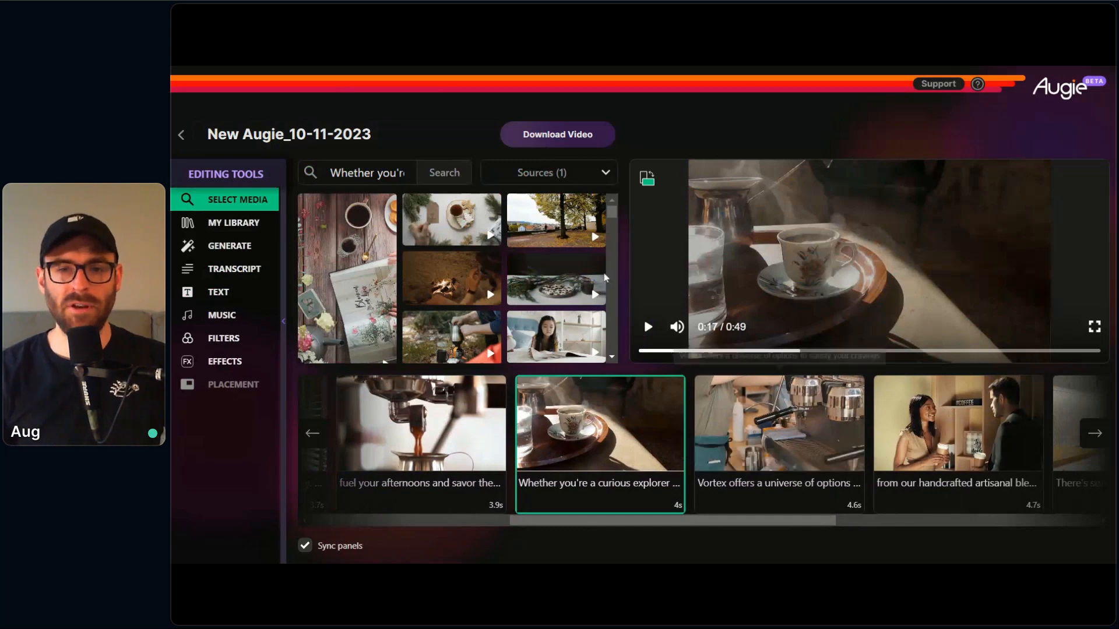
{"action": "left_click_drag", "start_coordinate": [611, 211], "coordinate": [609, 218]}
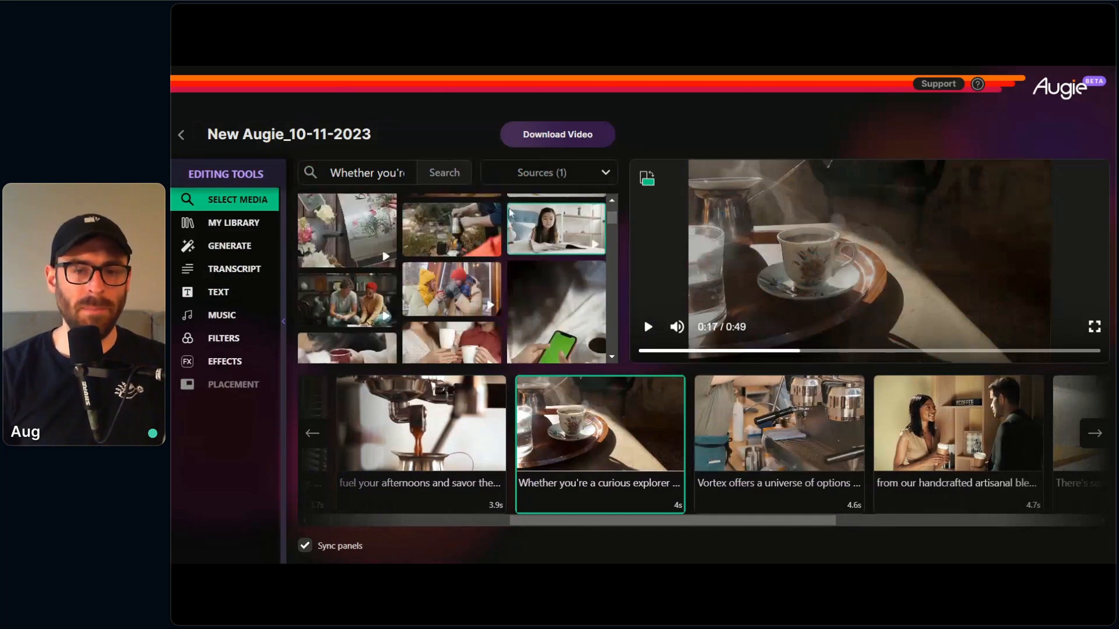
{"action": "mouse_move", "coordinate": [612, 413]}
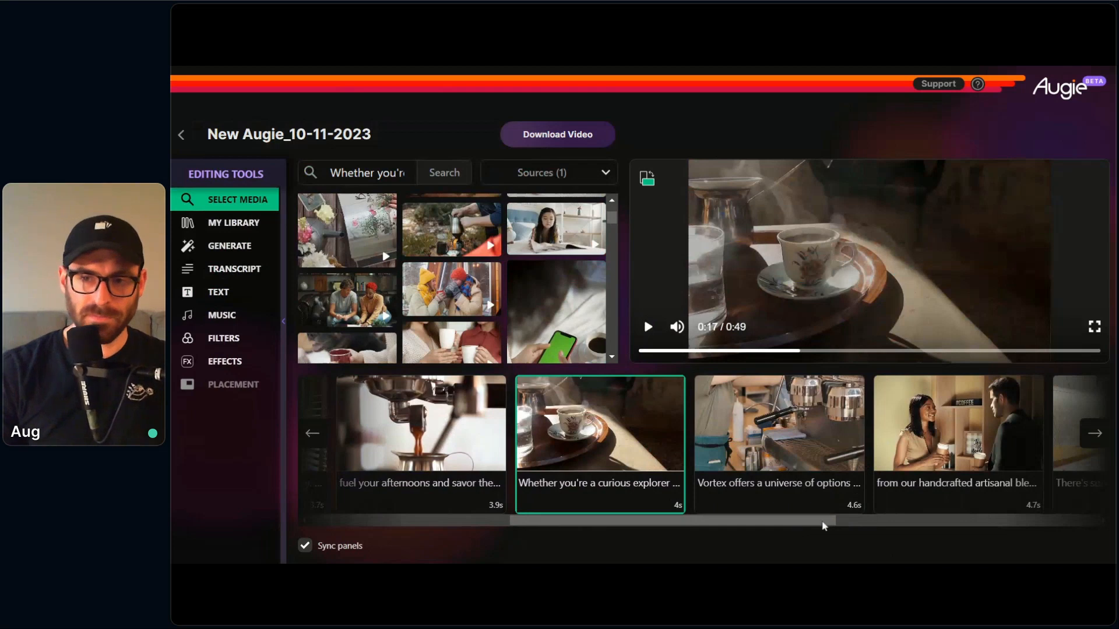
{"action": "left_click_drag", "start_coordinate": [823, 523], "coordinate": [851, 523]}
{"action": "left_click", "coordinate": [267, 281]}
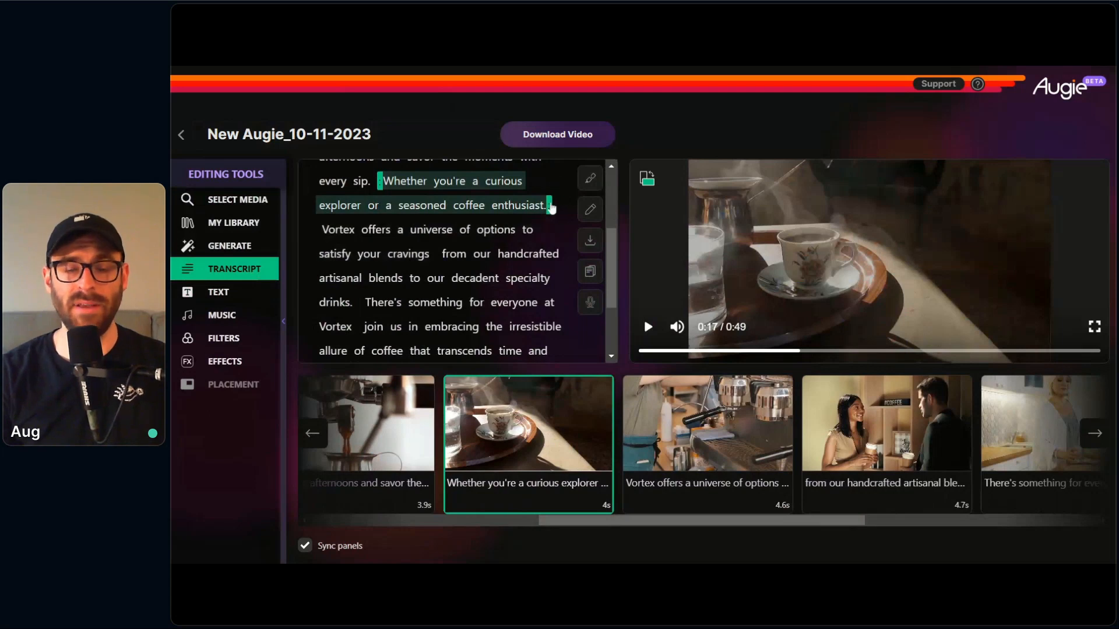
{"action": "left_click_drag", "start_coordinate": [550, 207], "coordinate": [525, 181]}
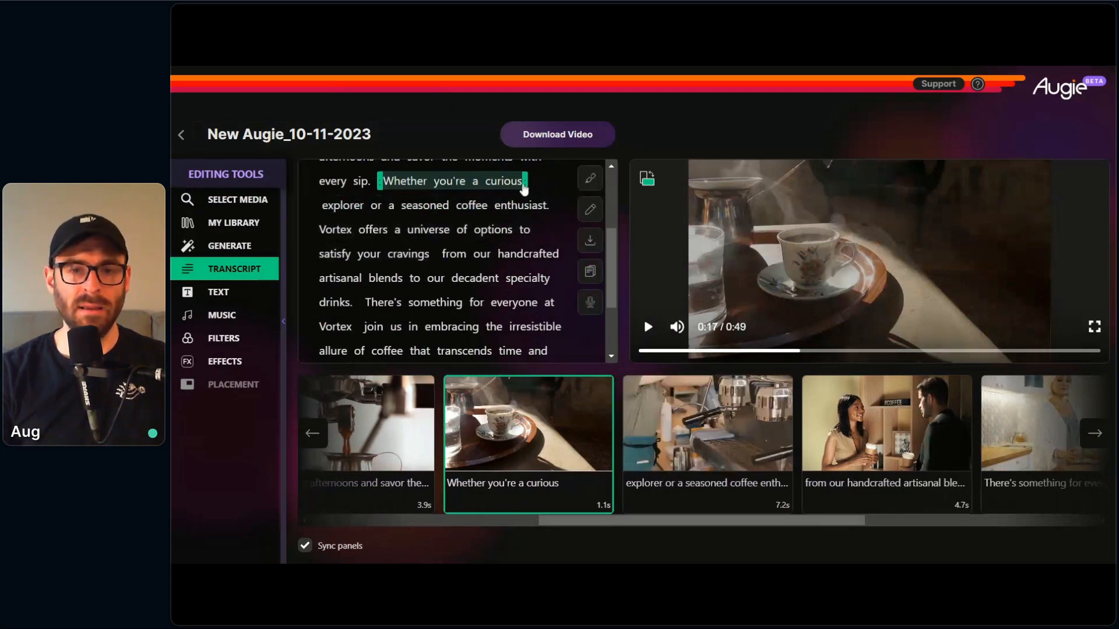
Step: In the transcript, extend the "Whether you're a curious" clip through "satisfy your cravings", merging it with the following clip
{"action": "left_click_drag", "start_coordinate": [528, 183], "coordinate": [566, 285]}
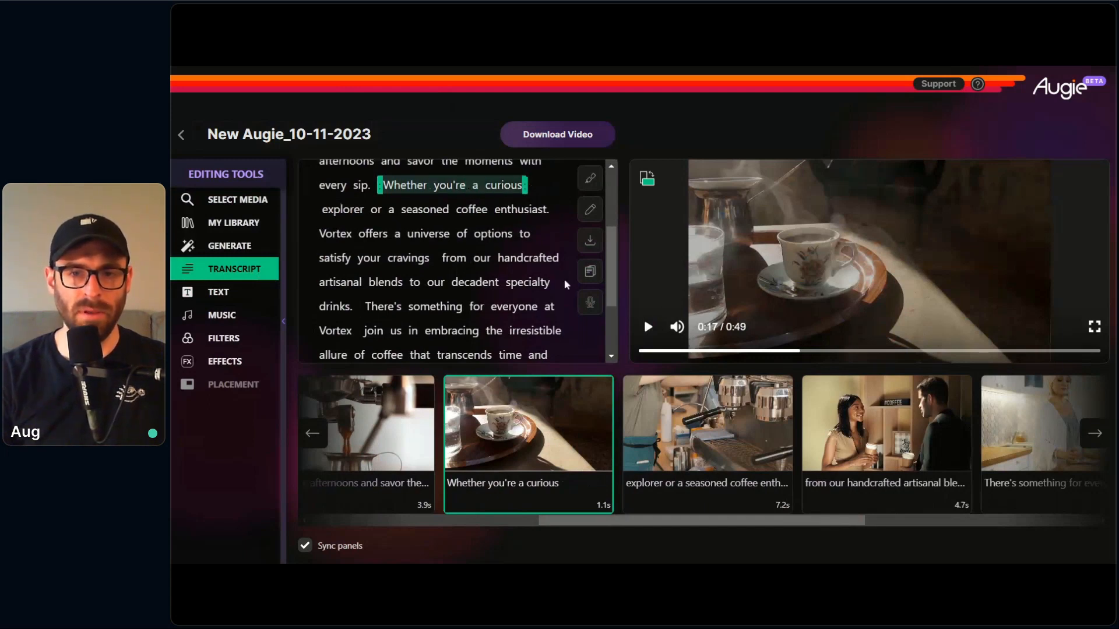
{"action": "left_click", "coordinate": [429, 243]}
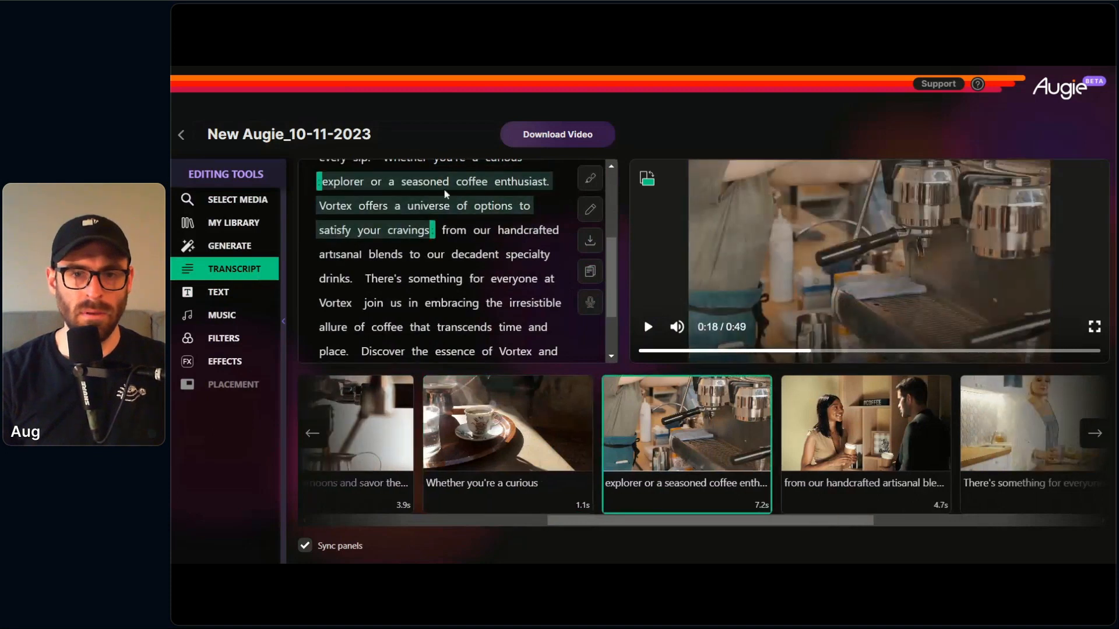
{"action": "scroll", "coordinate": [457, 241], "scroll_direction": "up", "scroll_amount": 3}
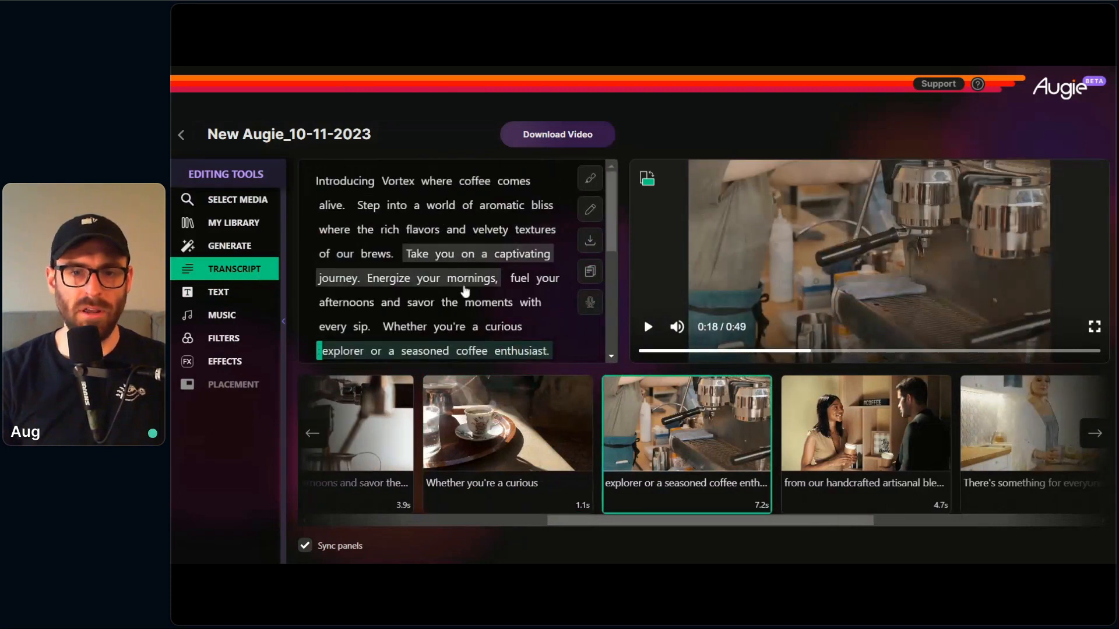
{"action": "scroll", "coordinate": [468, 289], "scroll_direction": "down", "scroll_amount": 2}
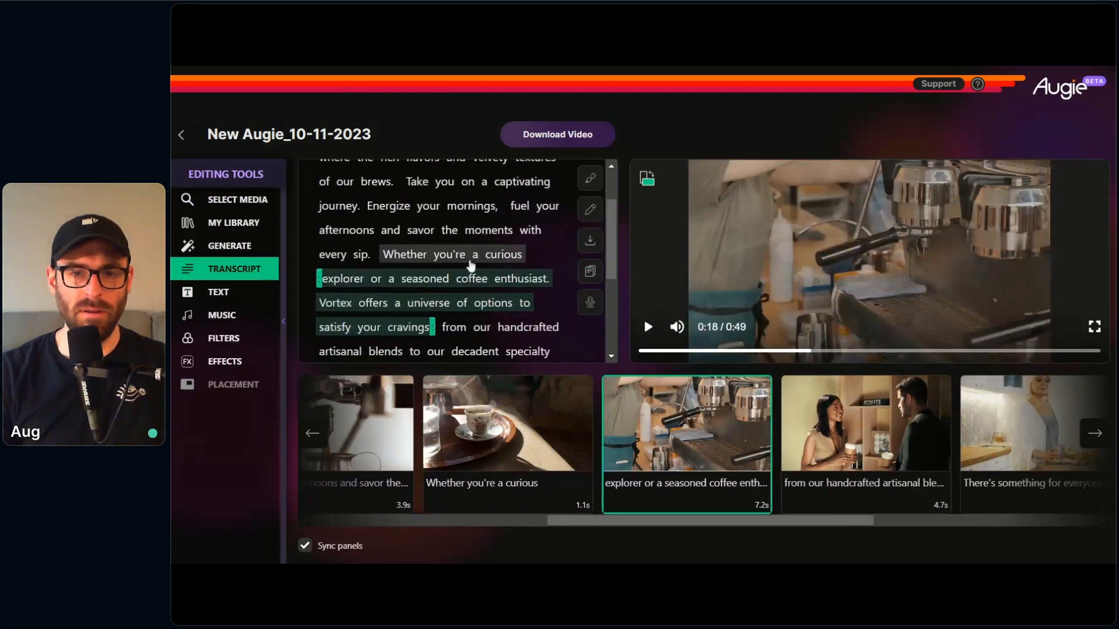
{"action": "left_click", "coordinate": [469, 260]}
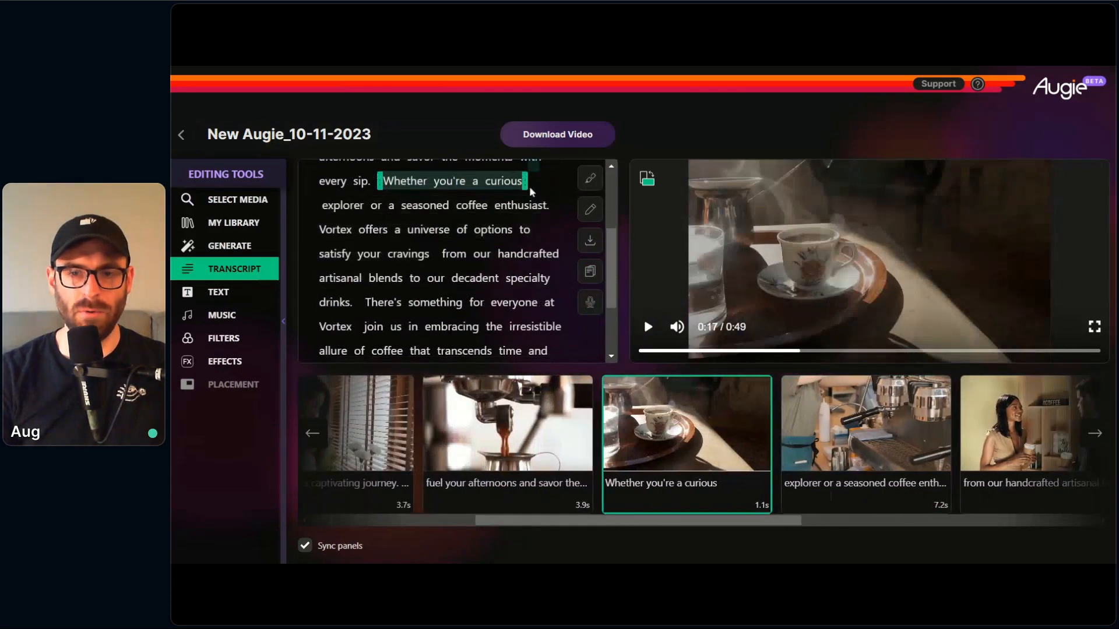
{"action": "mouse_move", "coordinate": [526, 182]}
{"action": "left_mouse_down"}
{"action": "mouse_move", "coordinate": [379, 193]}
{"action": "mouse_move", "coordinate": [433, 256]}
{"action": "left_mouse_up"}
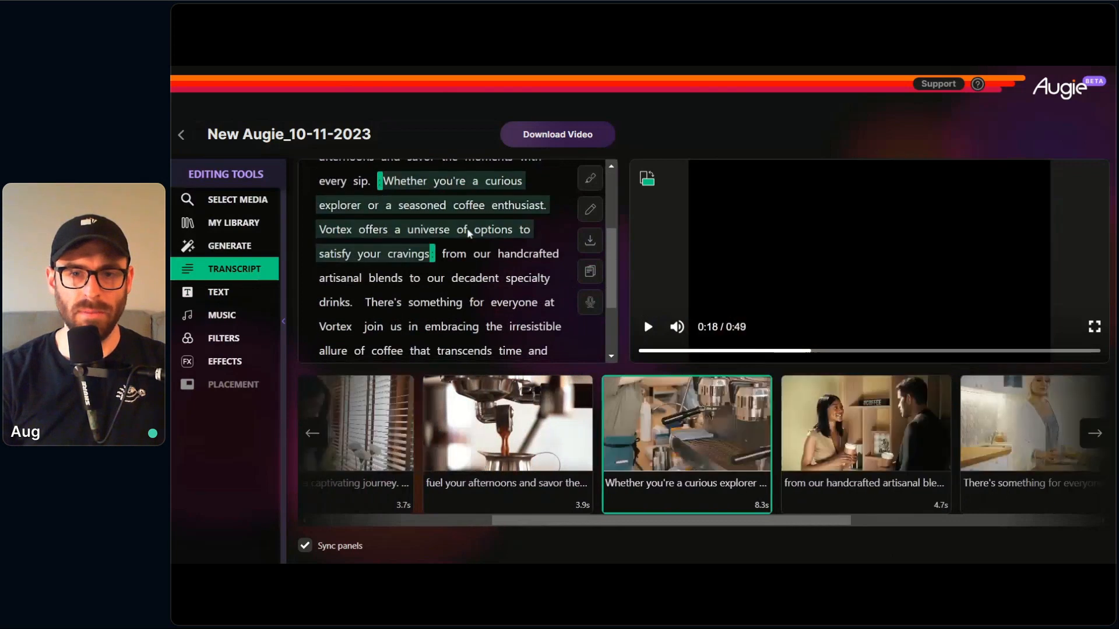
Step: Play the merged "Whether you're a curious explorer" clip to check its barista footage
{"action": "mouse_move", "coordinate": [698, 488]}
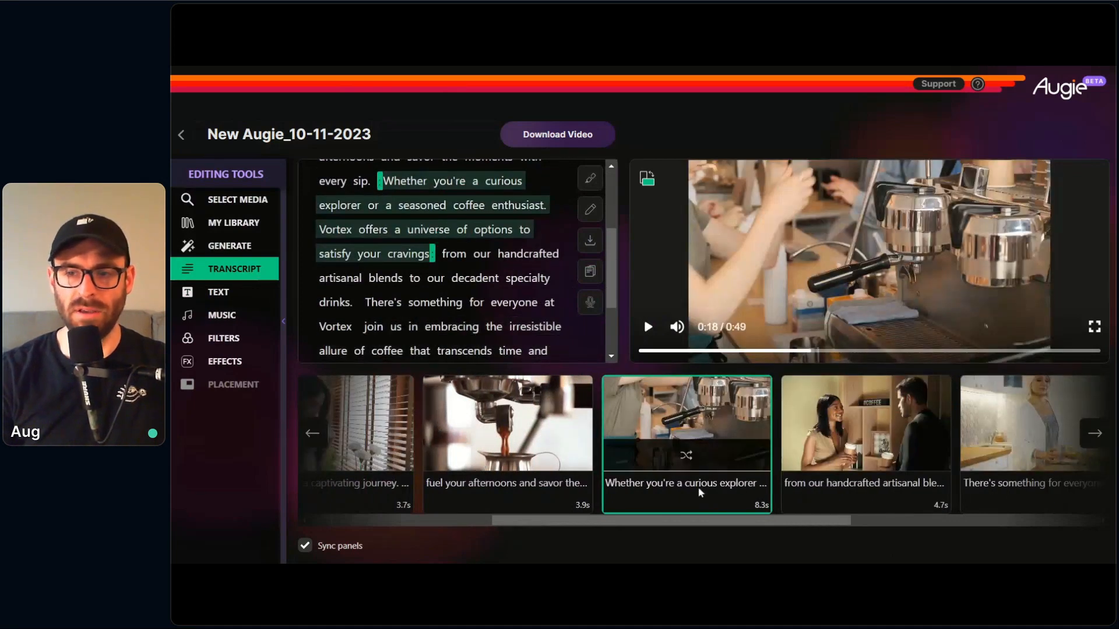
{"action": "left_click", "coordinate": [648, 328]}
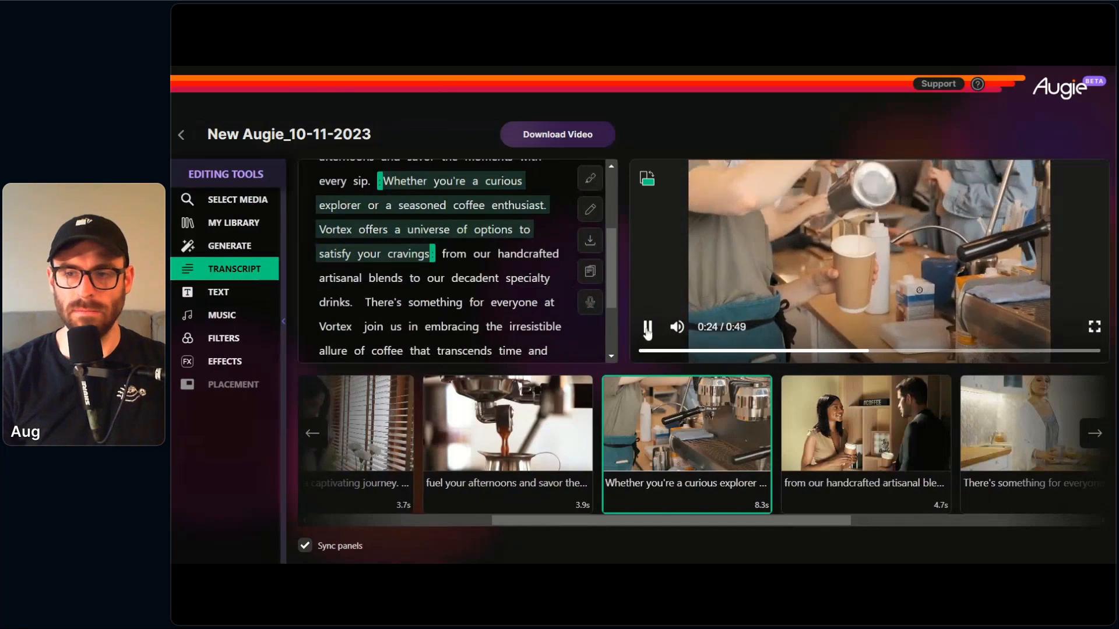
{"action": "left_click", "coordinate": [647, 326]}
Step: Replace the "from our handcrafted artisanal blends" clip's footage with the coffee and cake on a wooden counter from a "coffee shop" search
{"action": "left_click", "coordinate": [849, 491]}
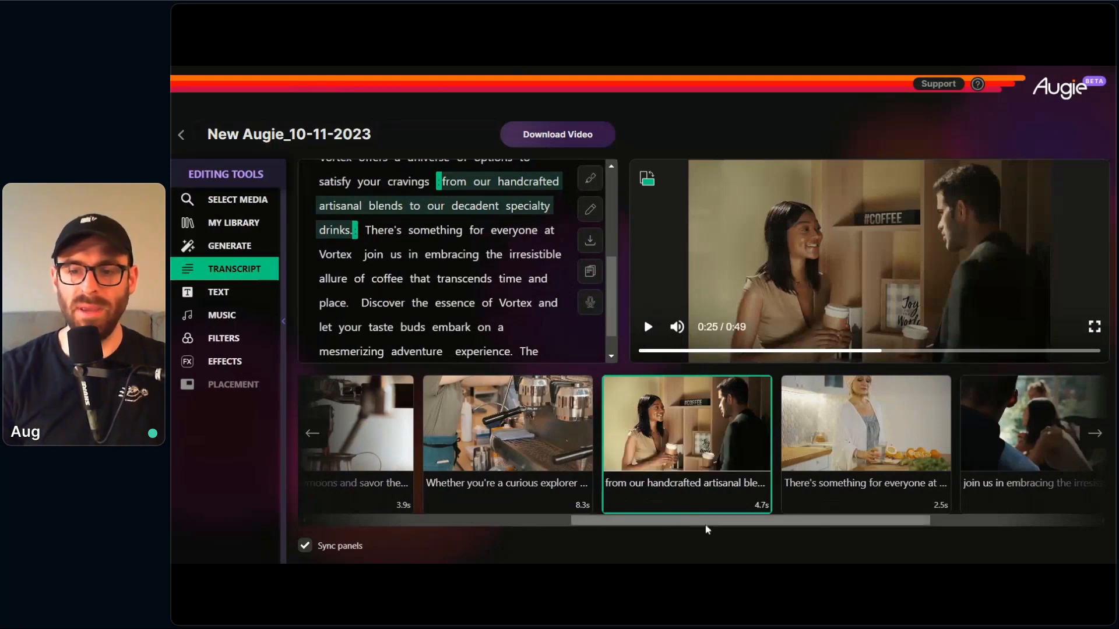
{"action": "left_click_drag", "start_coordinate": [707, 528], "coordinate": [745, 526]}
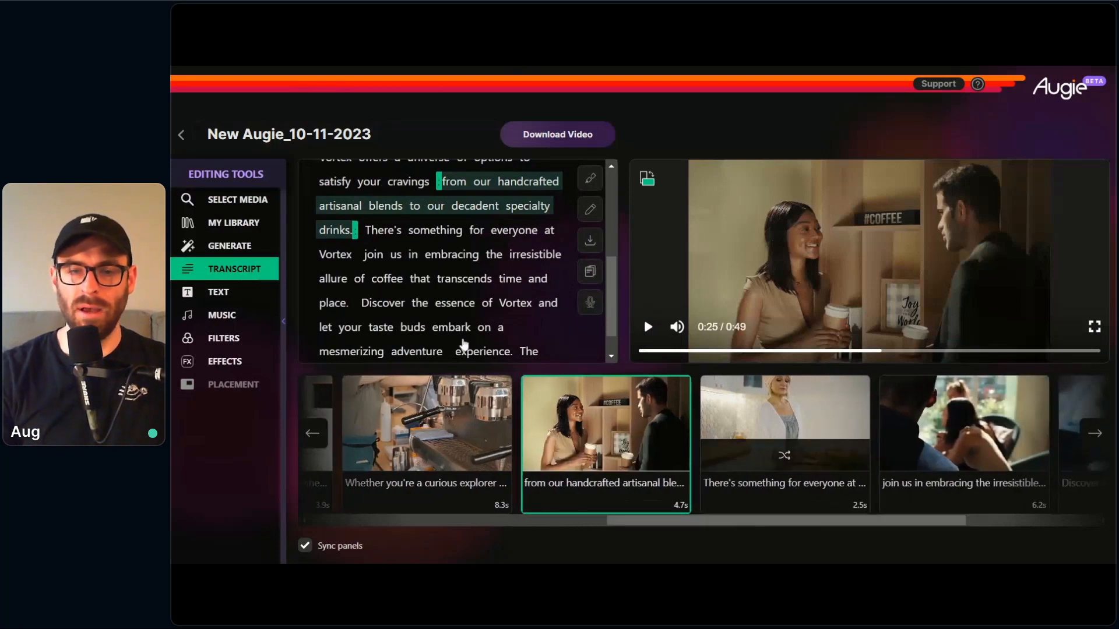
{"action": "left_click", "coordinate": [236, 201]}
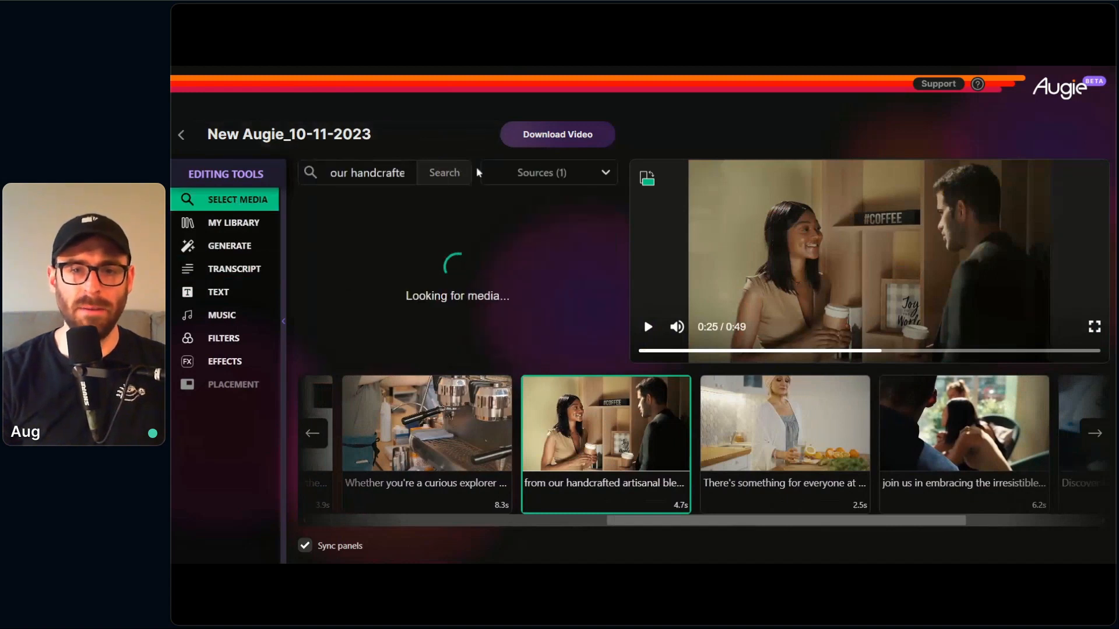
{"action": "scroll", "coordinate": [531, 301], "scroll_direction": "down", "scroll_amount": 2}
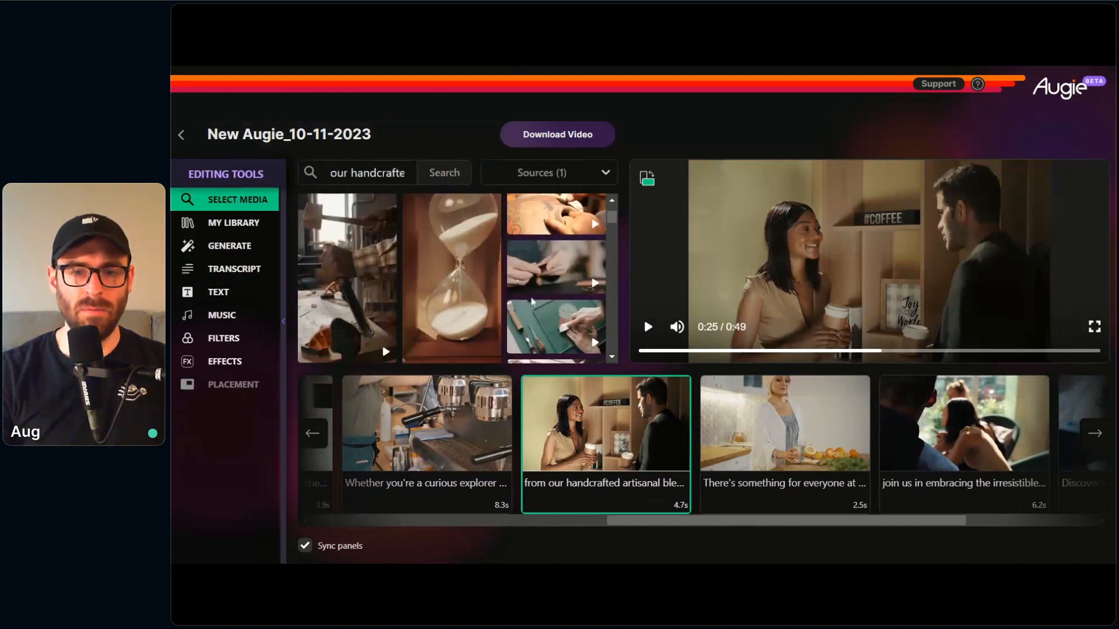
{"action": "scroll", "coordinate": [531, 301], "scroll_direction": "down", "scroll_amount": 3}
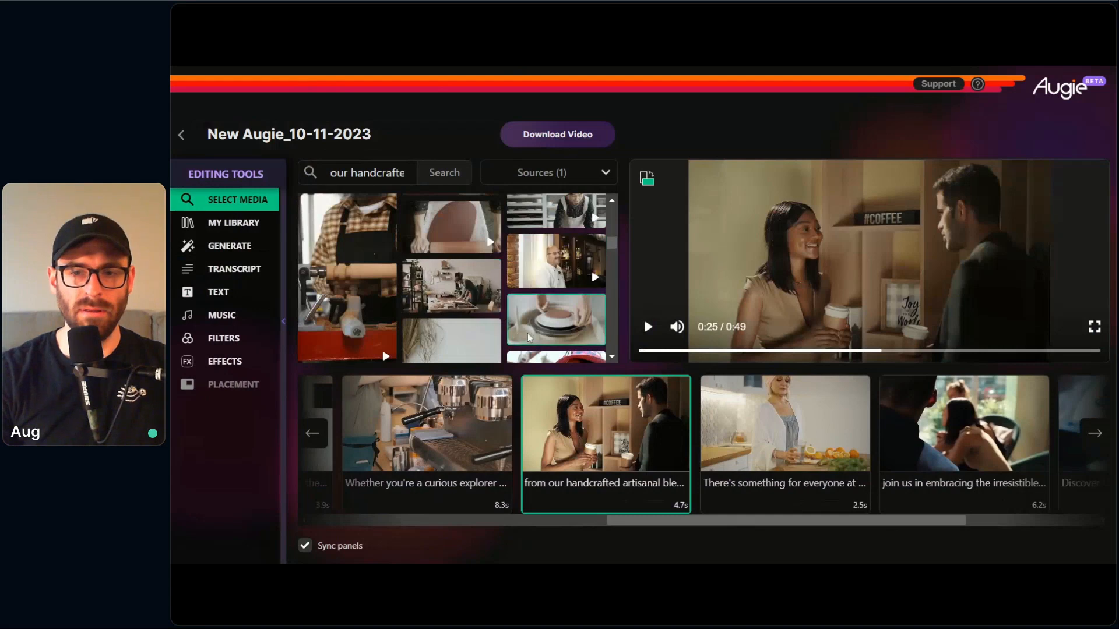
{"action": "scroll", "coordinate": [529, 326], "scroll_direction": "up", "scroll_amount": 5}
{"action": "left_click", "coordinate": [363, 172]}
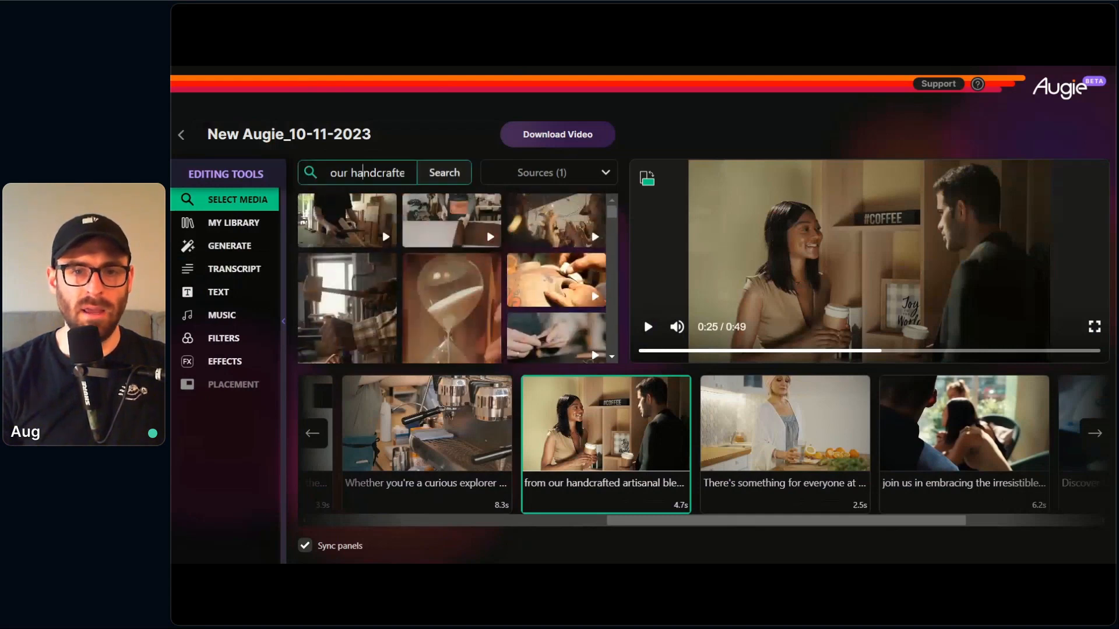
{"action": "triple_click", "coordinate": [364, 173]}
{"action": "type", "text": "coff"}
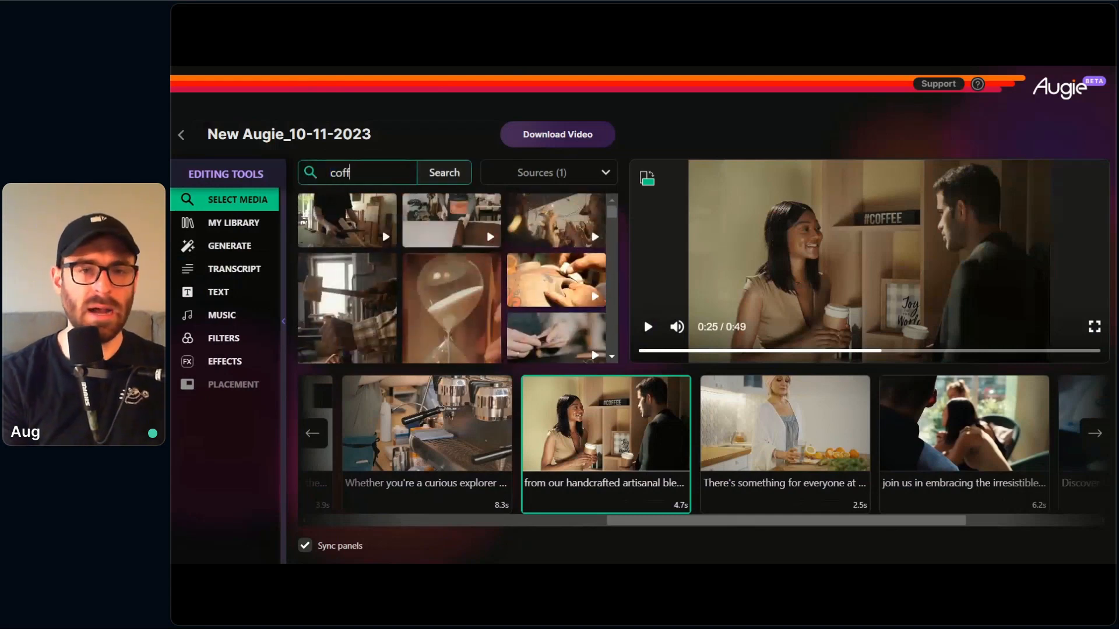
{"action": "type", "text": "ee shop"}
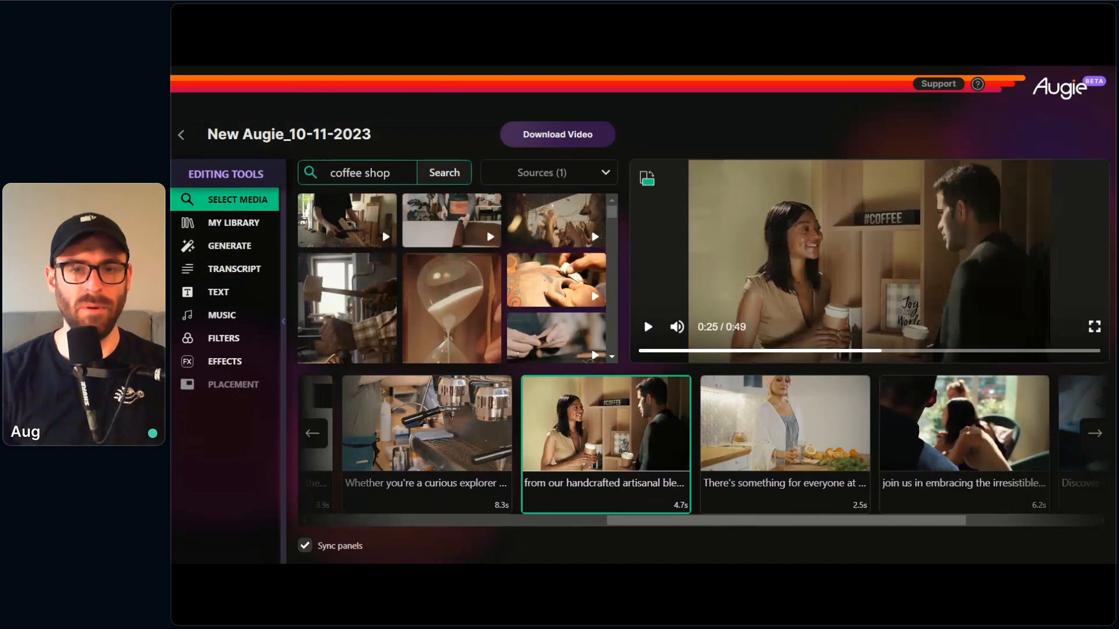
{"action": "left_click", "coordinate": [450, 172]}
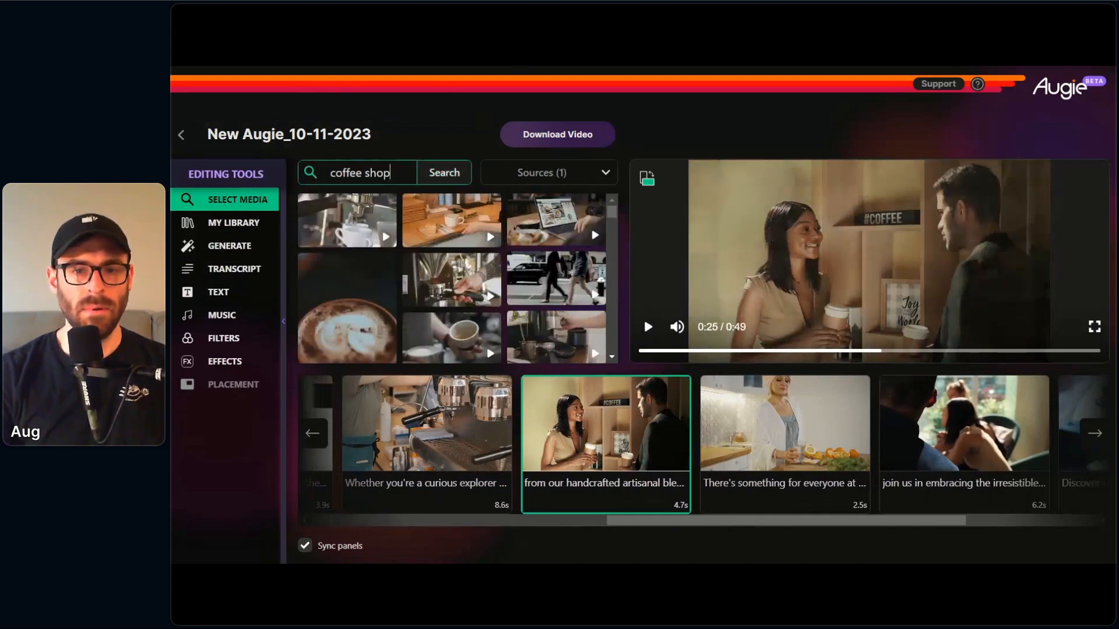
{"action": "left_click", "coordinate": [425, 225]}
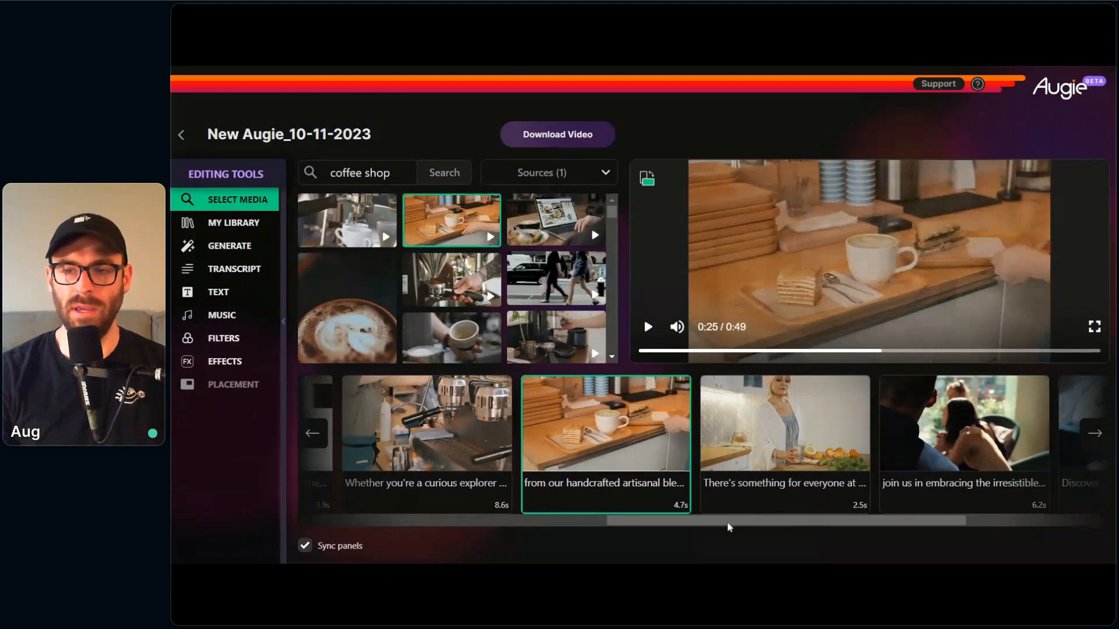
Step: Replace the "There's something for everyone at Vortex" clip's footage with the round table of coffee cups from a "coffee friends" search, and play it
{"action": "left_click_drag", "start_coordinate": [739, 526], "coordinate": [779, 523]}
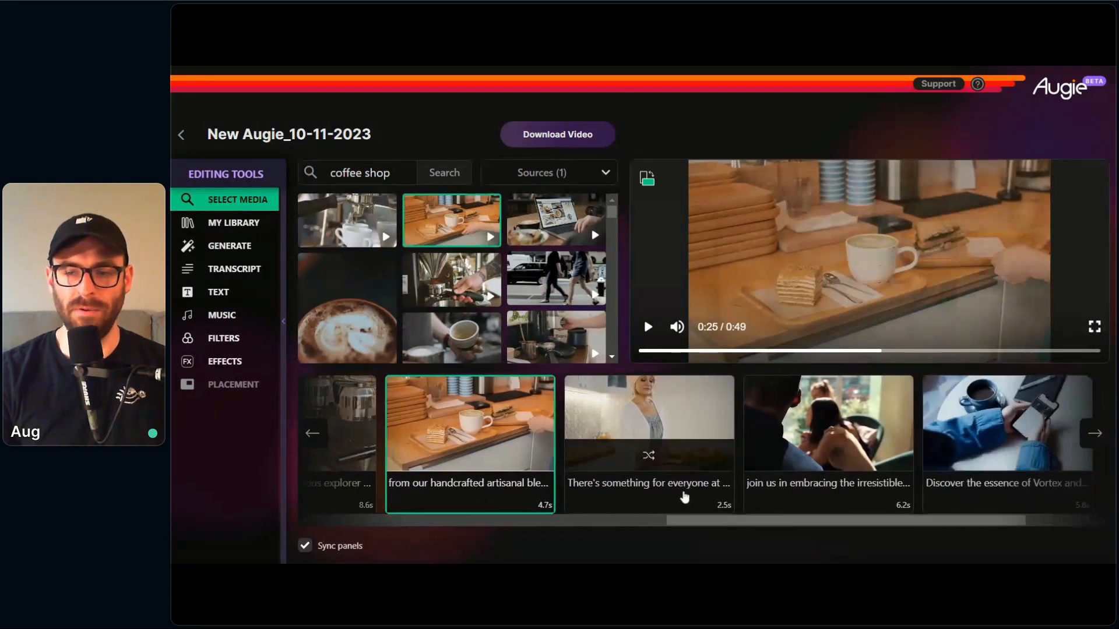
{"action": "left_click", "coordinate": [687, 494]}
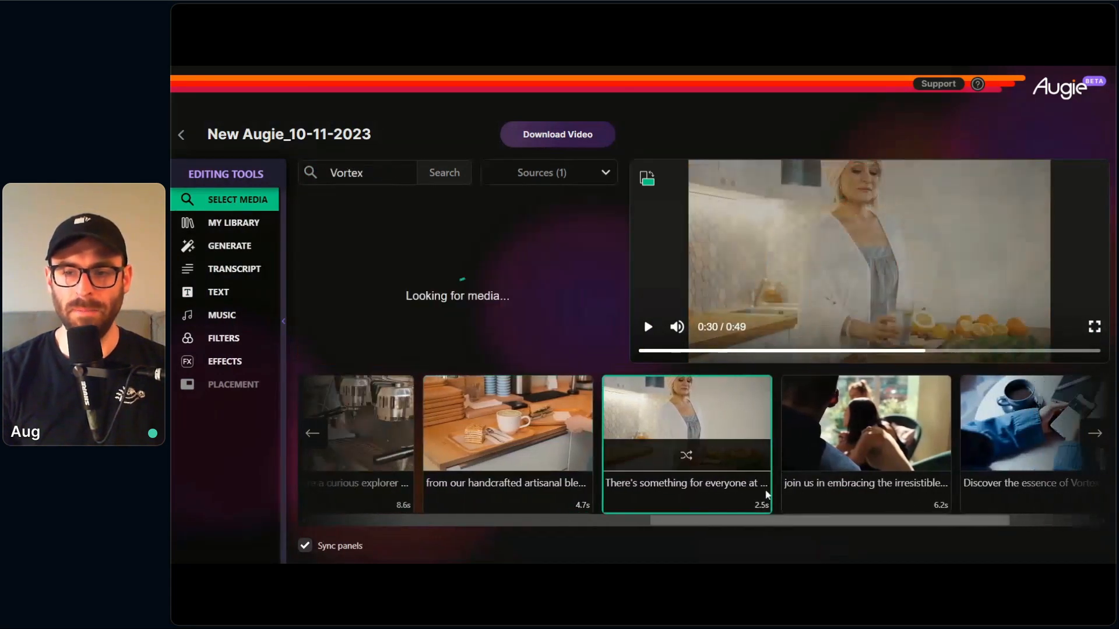
{"action": "left_click", "coordinate": [255, 271]}
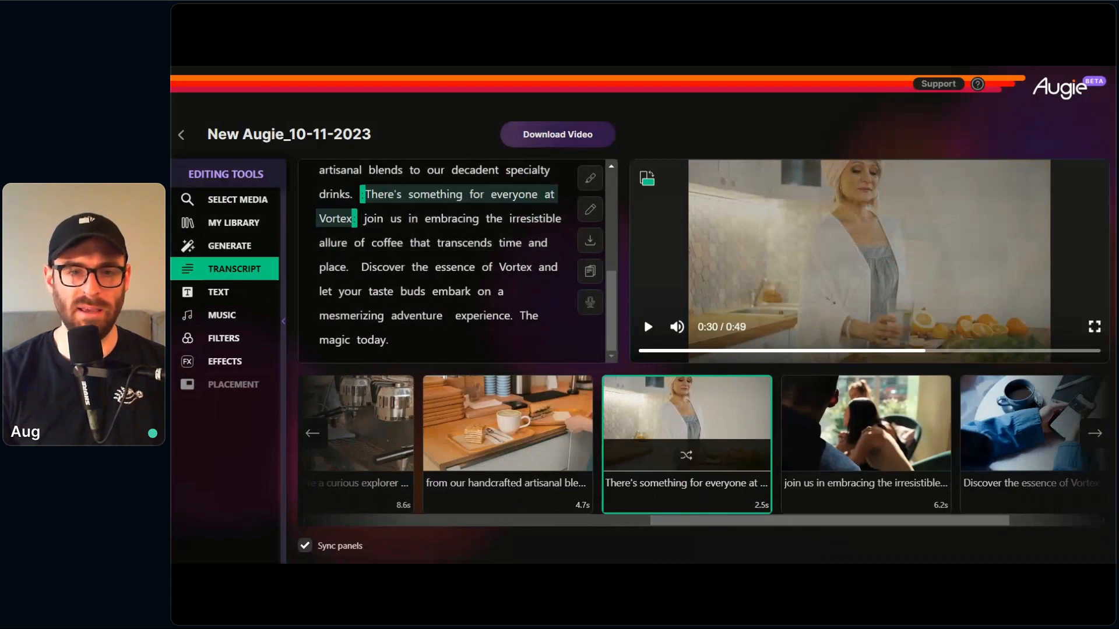
{"action": "left_click", "coordinate": [192, 203]}
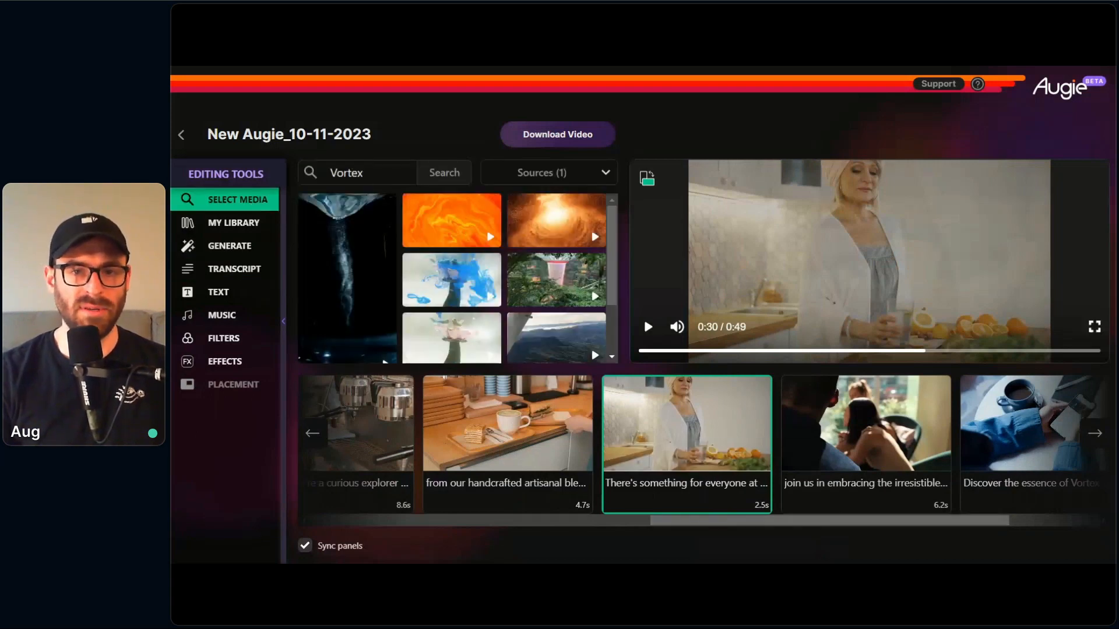
{"action": "double_click", "coordinate": [324, 175]}
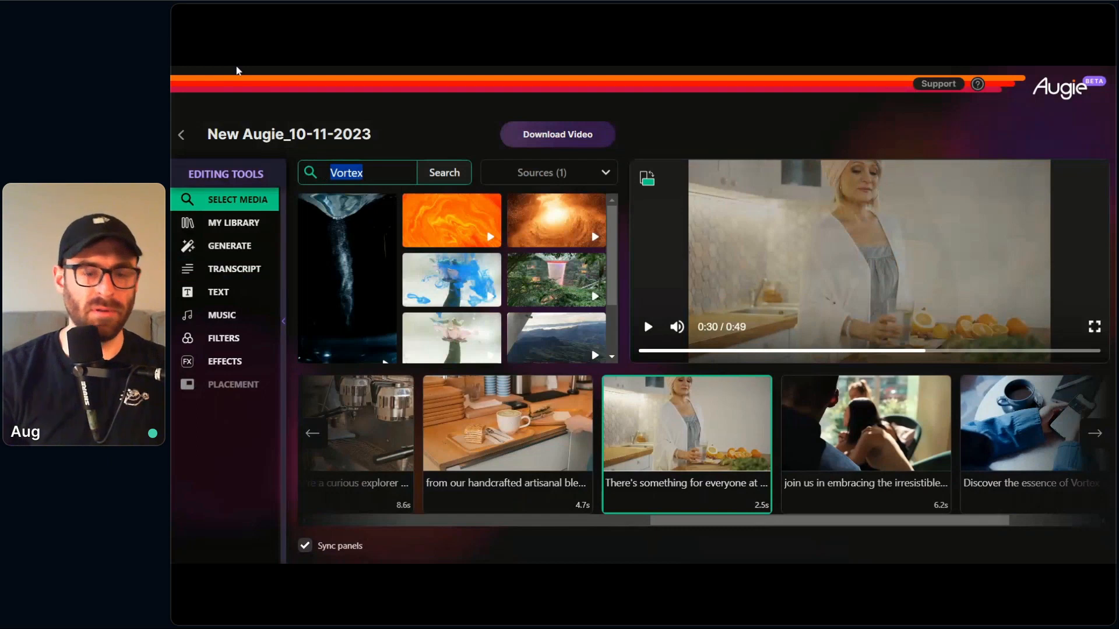
{"action": "type", "text": "coffee friends"}
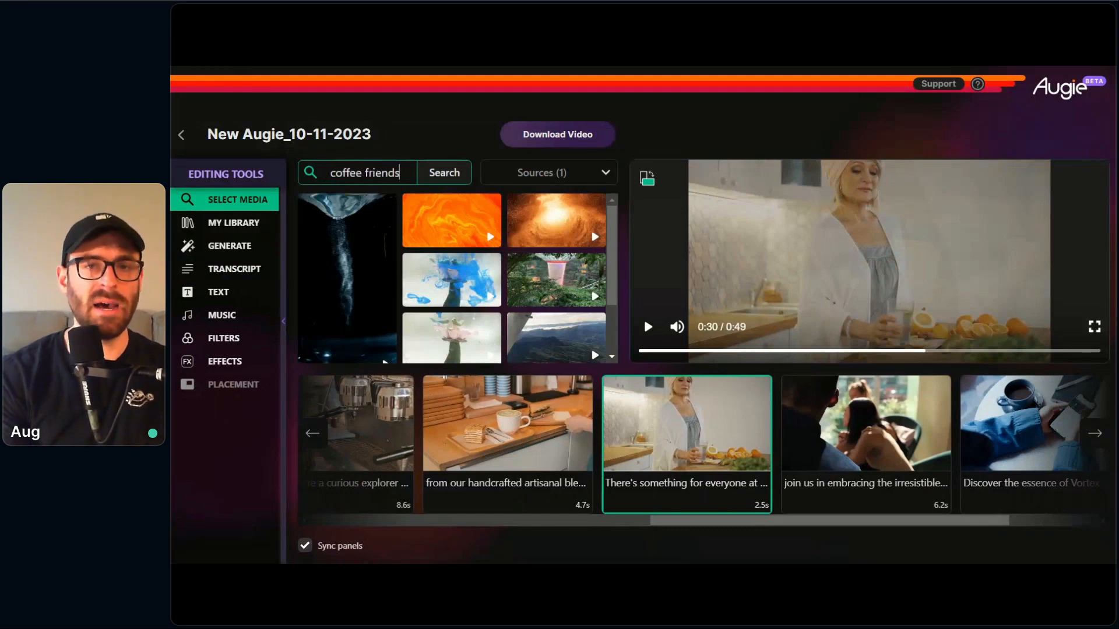
{"action": "key", "text": "Return"}
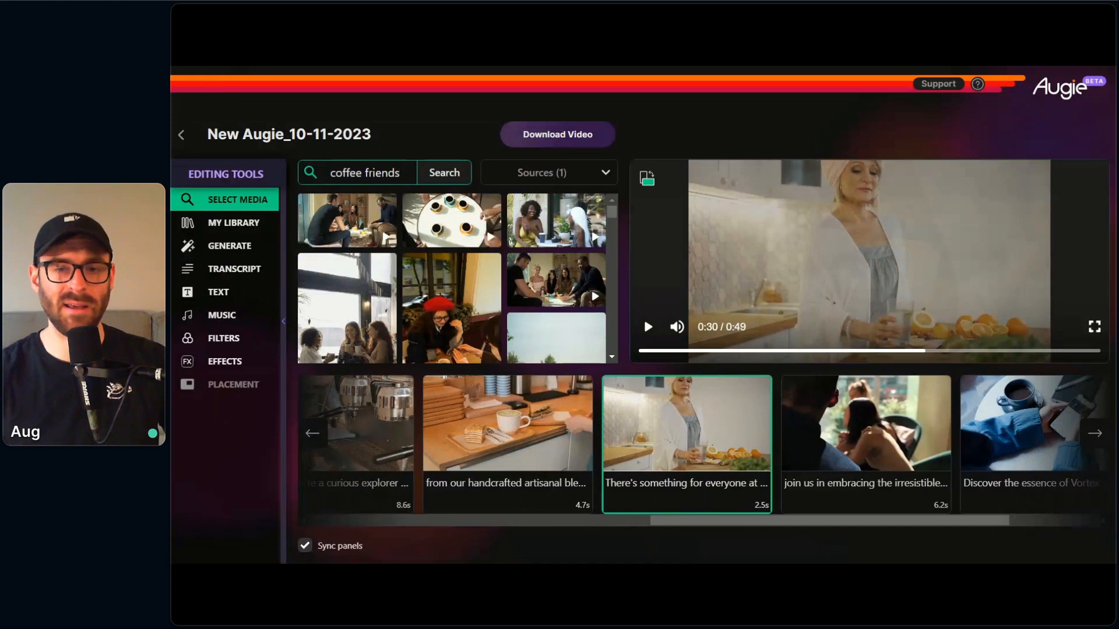
{"action": "left_click", "coordinate": [451, 220]}
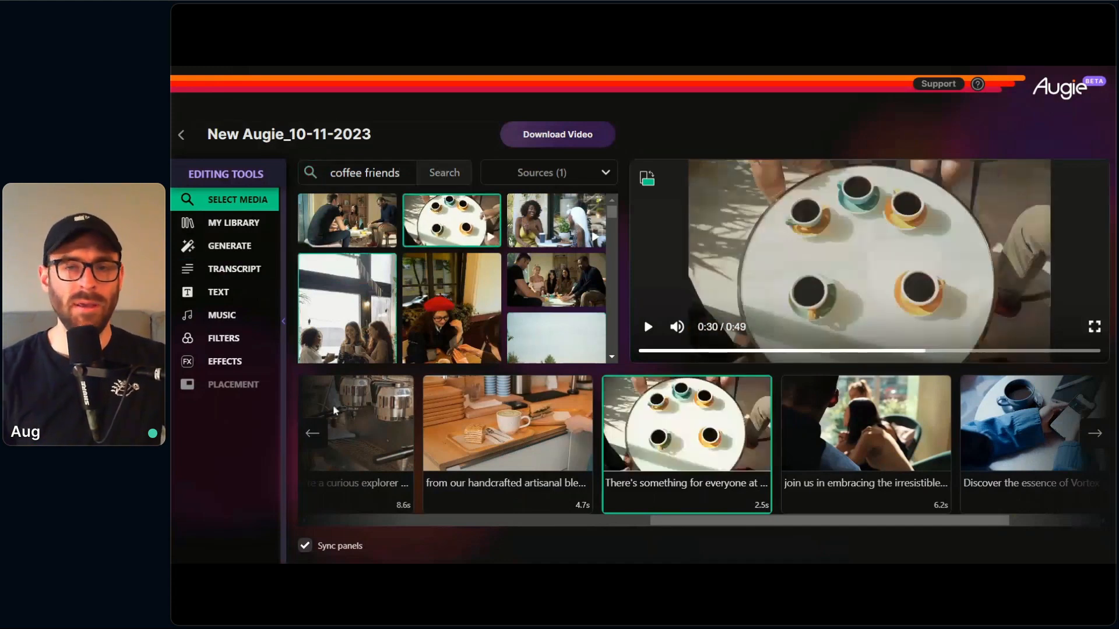
{"action": "left_click", "coordinate": [650, 329]}
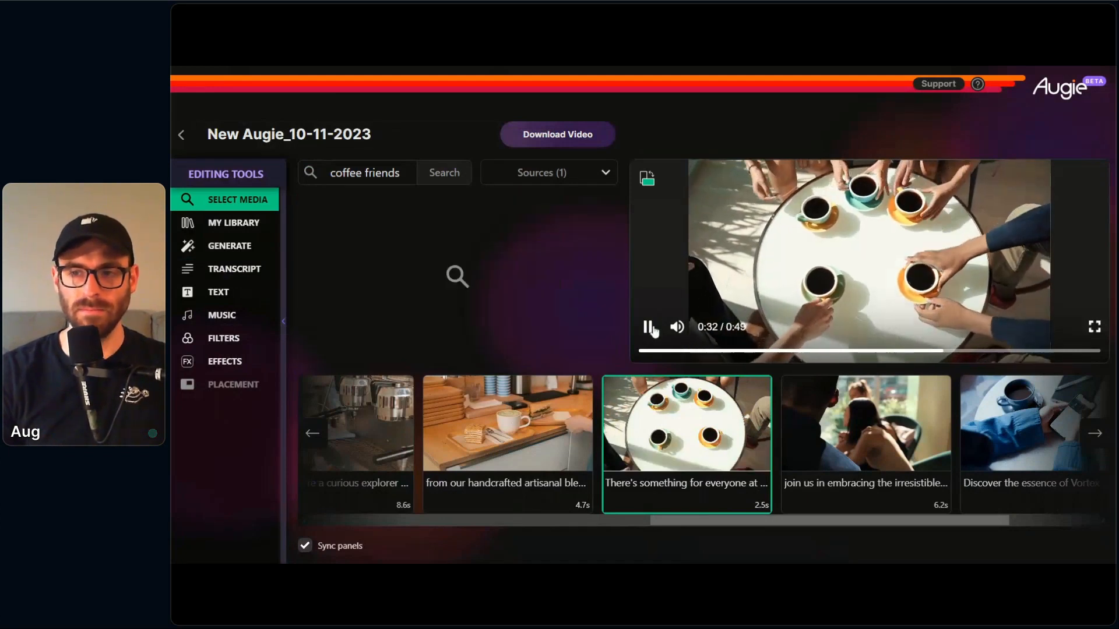
{"action": "left_click", "coordinate": [652, 330]}
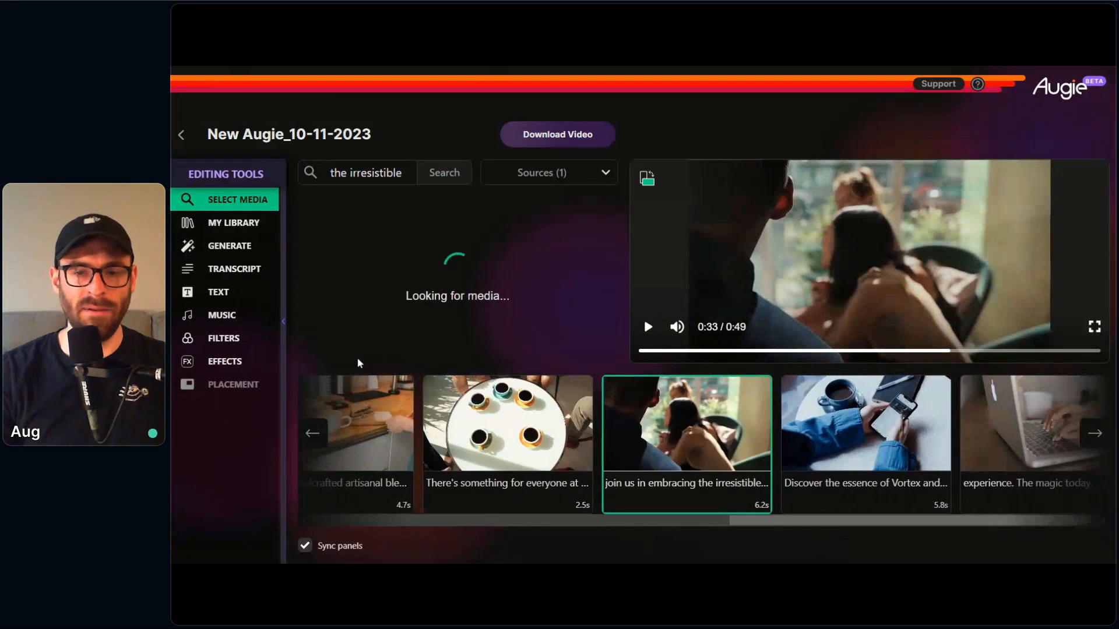
Step: Correct the transcript word "place." to "space." in the "join us in embracing the irresistible allure of coffee" clip
{"action": "left_click", "coordinate": [245, 269]}
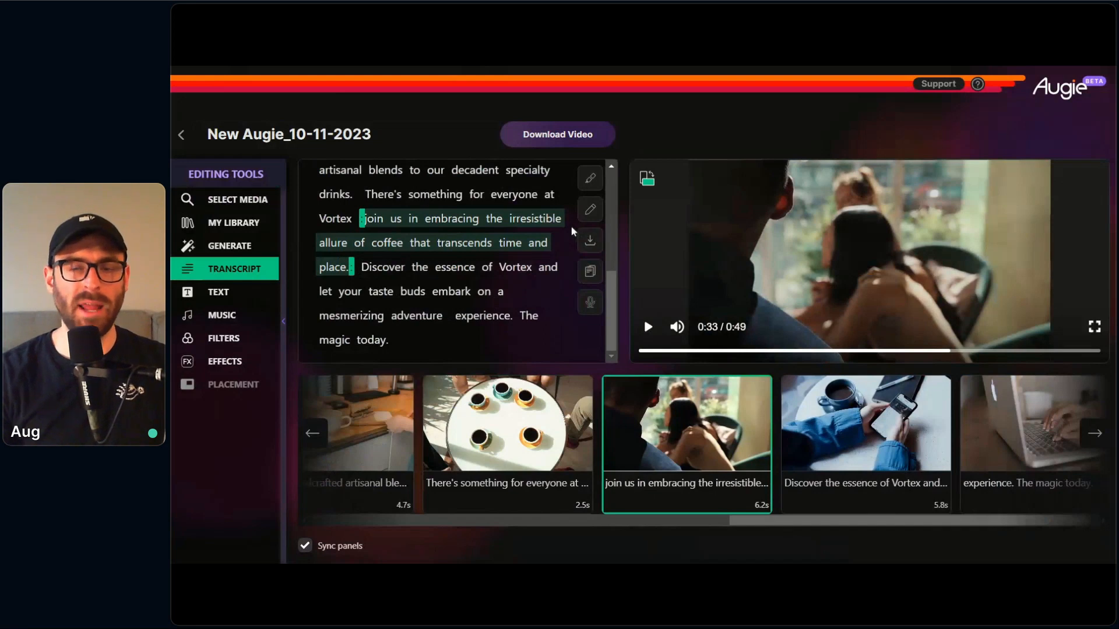
{"action": "left_click", "coordinate": [590, 213]}
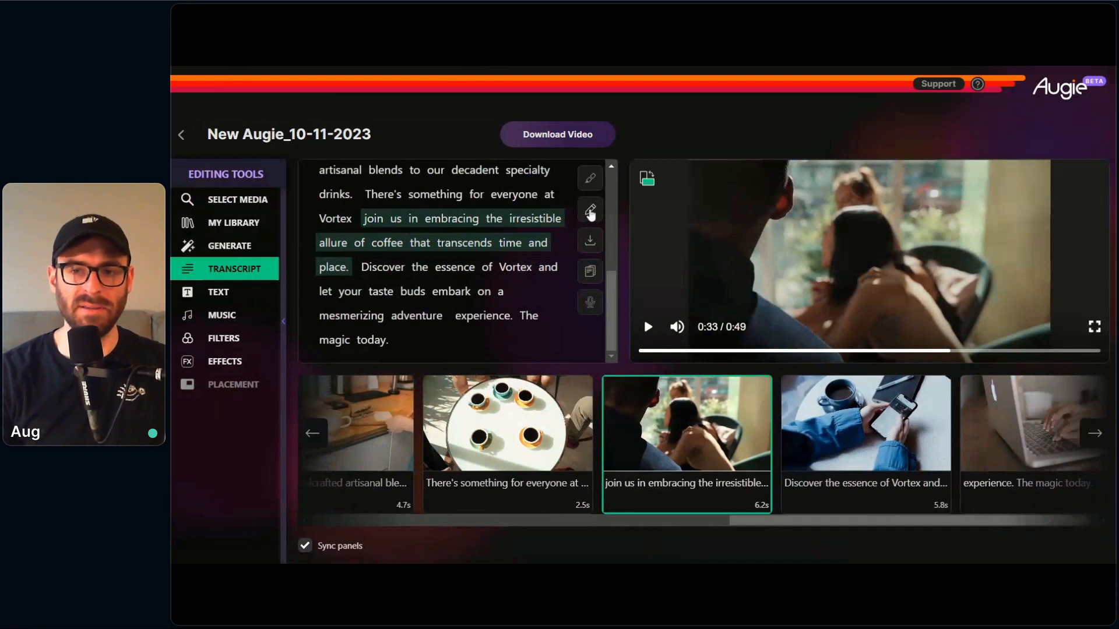
{"action": "left_click", "coordinate": [334, 268]}
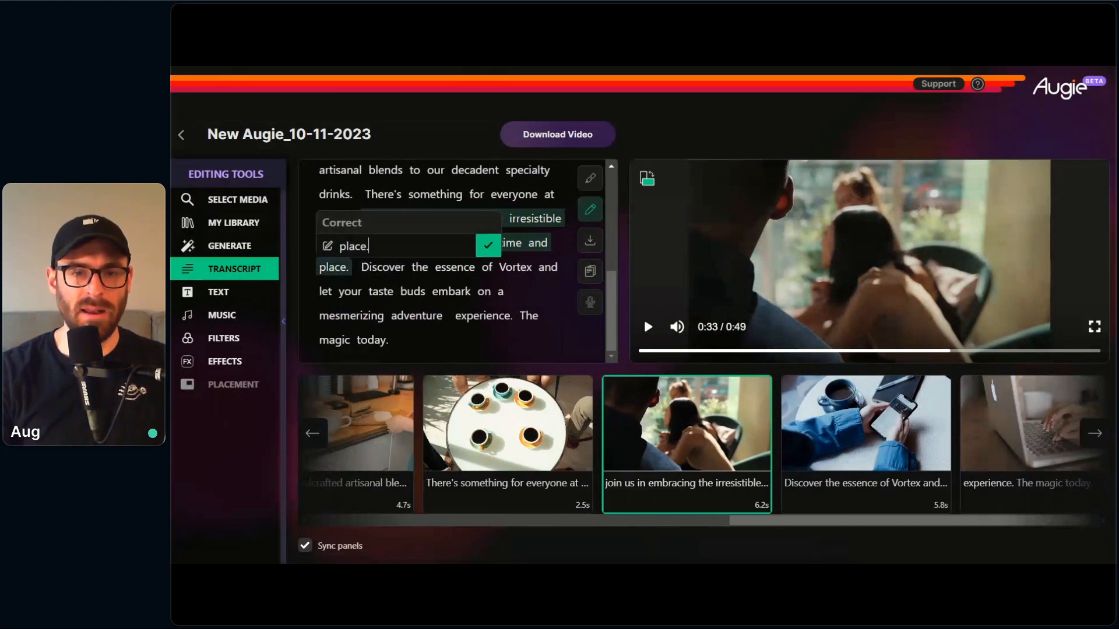
{"action": "left_click_drag", "start_coordinate": [369, 246], "coordinate": [347, 246]}
{"action": "type", "text": "space."}
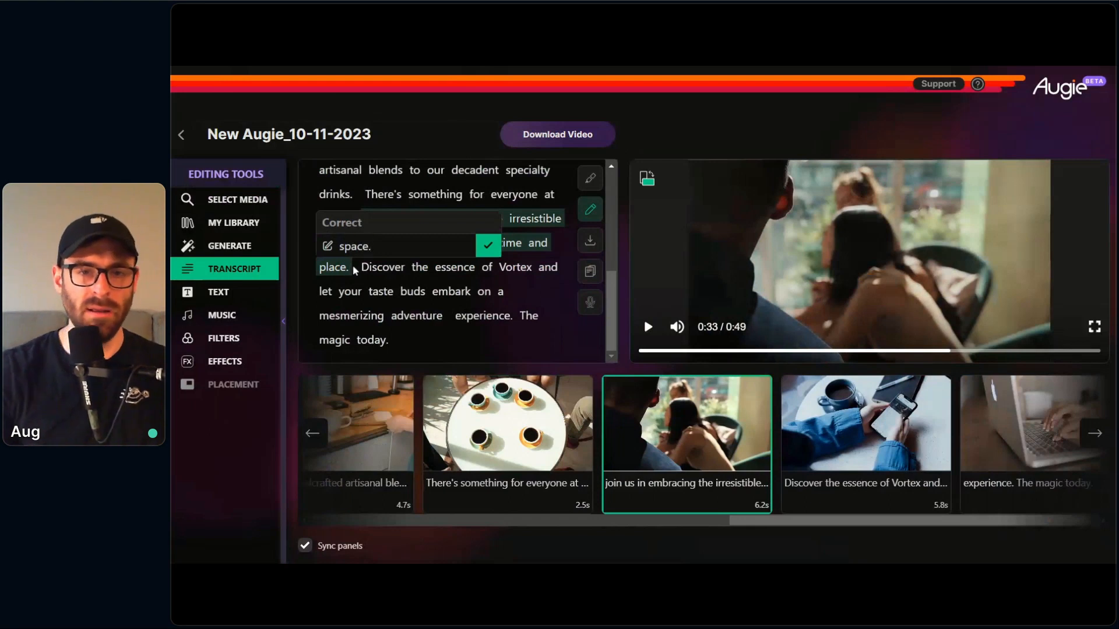
{"action": "left_click", "coordinate": [489, 245]}
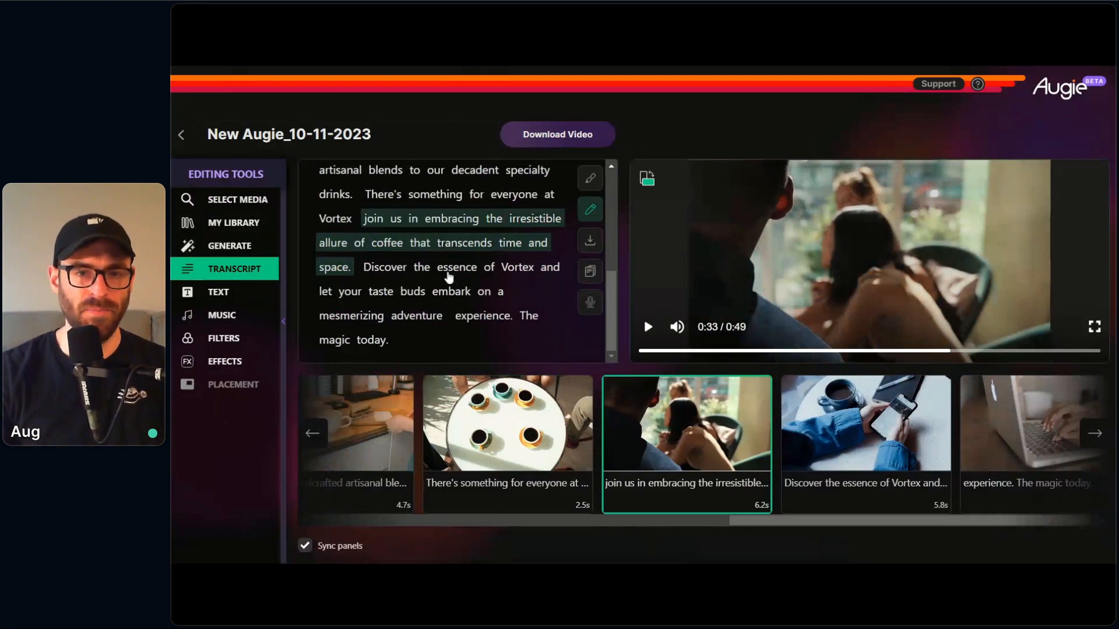
{"action": "left_click", "coordinate": [594, 214]}
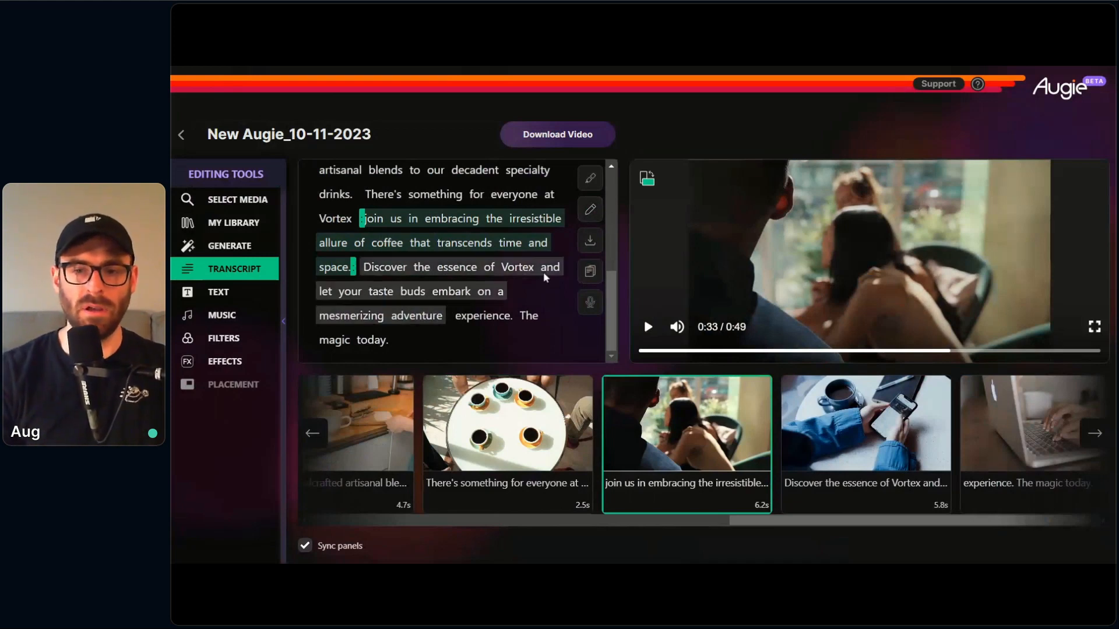
Step: Replace the "join us in embracing the irresistible" clip's footage with the suggested woman sipping coffee, and play it
{"action": "left_click", "coordinate": [258, 204]}
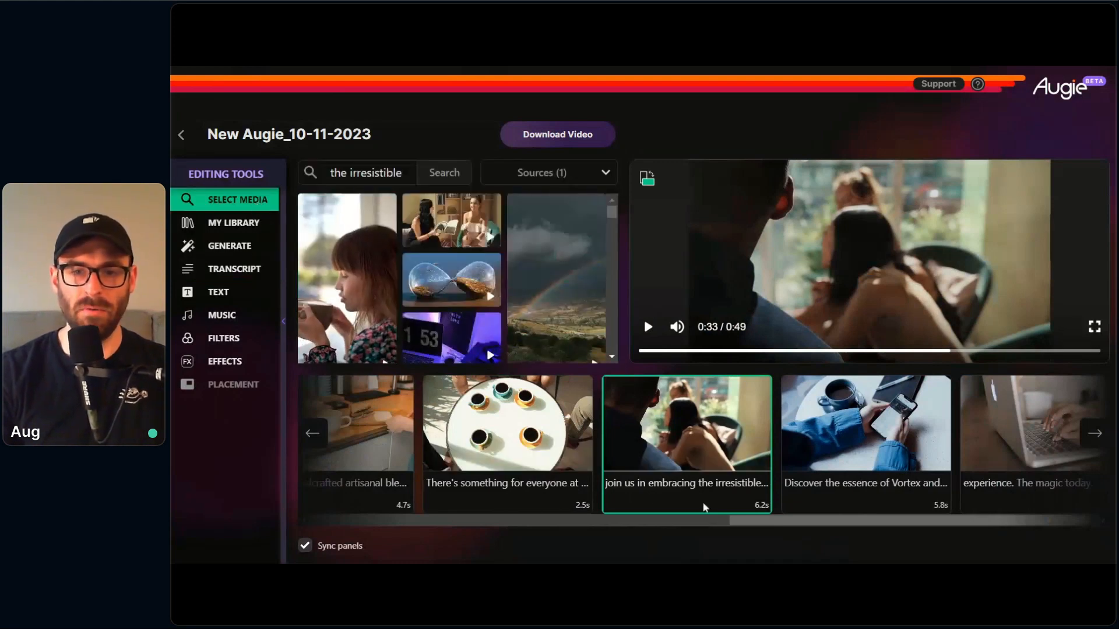
{"action": "left_click", "coordinate": [334, 288]}
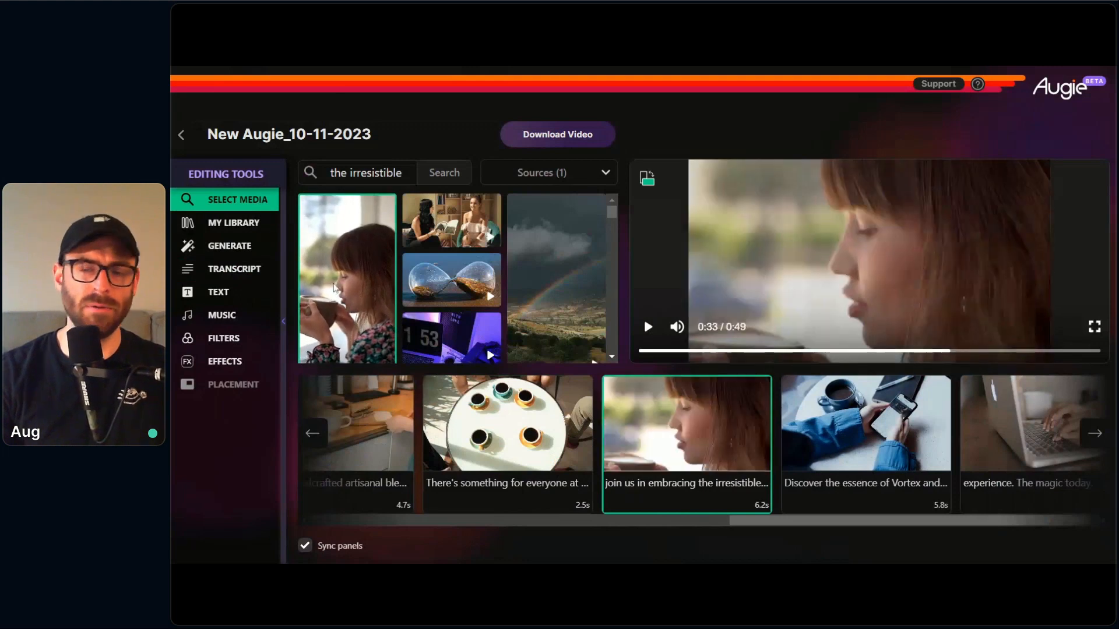
{"action": "left_click", "coordinate": [648, 327]}
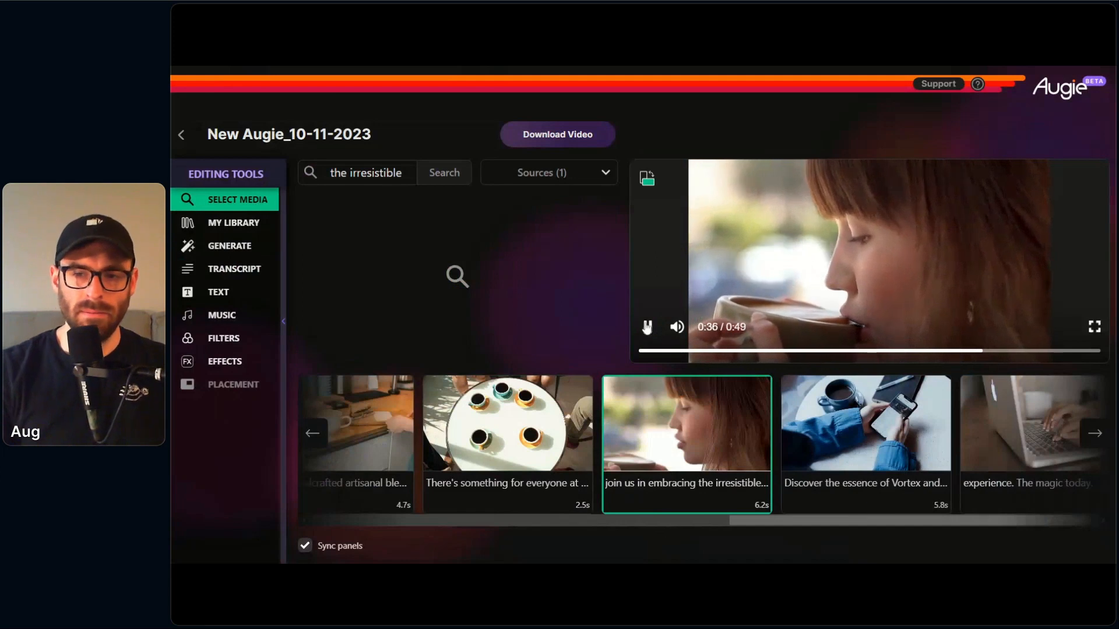
{"action": "left_click", "coordinate": [647, 328]}
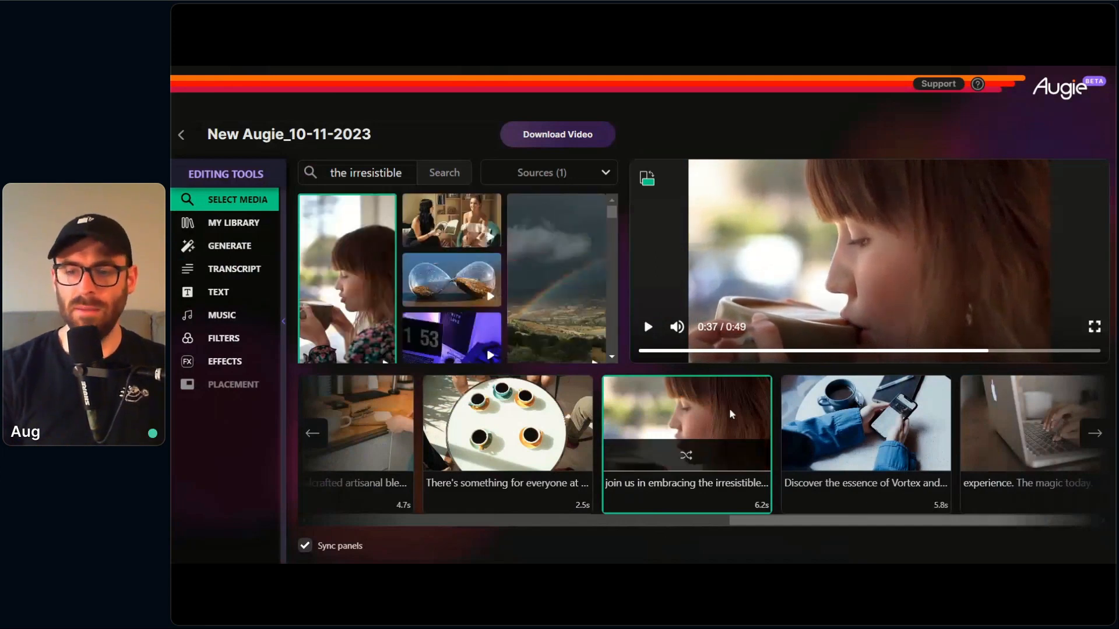
Step: Play the "Discover the essence of Vortex" clip to check its phone-and-coffee footage
{"action": "left_click", "coordinate": [862, 510]}
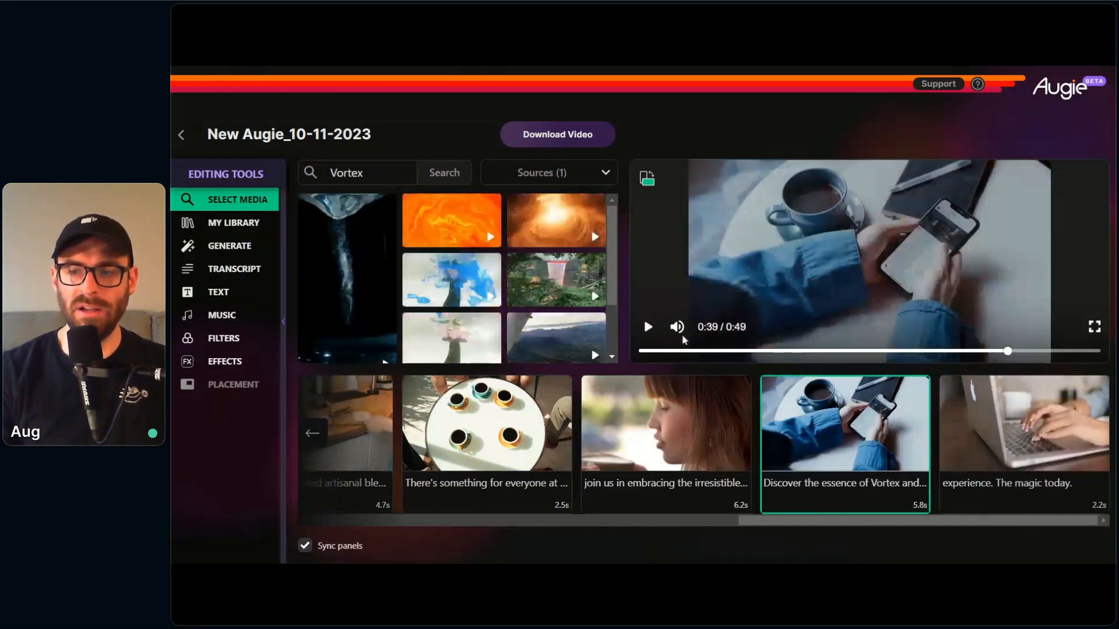
{"action": "left_click", "coordinate": [648, 328]}
{"action": "left_click", "coordinate": [647, 328]}
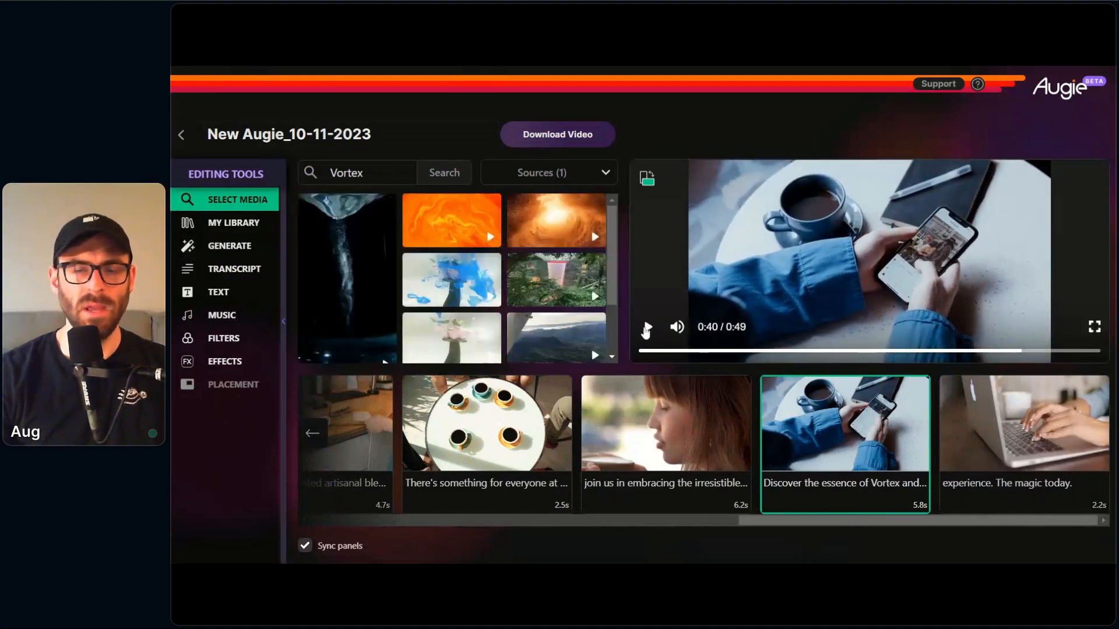
{"action": "mouse_move", "coordinate": [670, 383]}
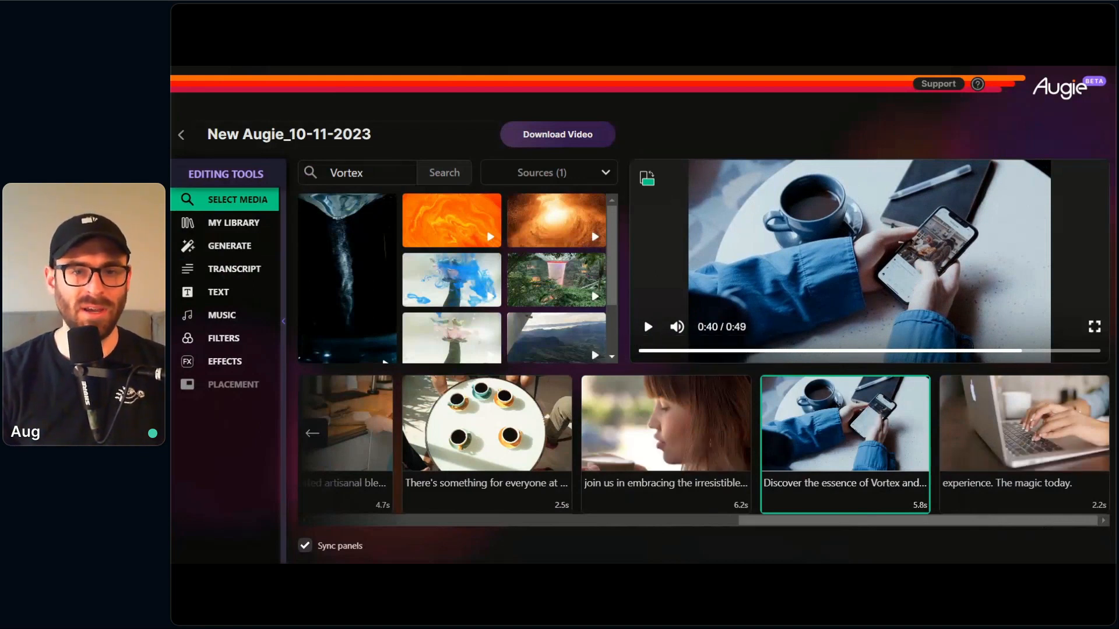
Step: Replace the "Discover the essence of Vortex" clip's footage with the pile of coffee beans from a "coffee" search
{"action": "left_click_drag", "start_coordinate": [367, 173], "coordinate": [328, 173]}
{"action": "type", "text": "sh"}
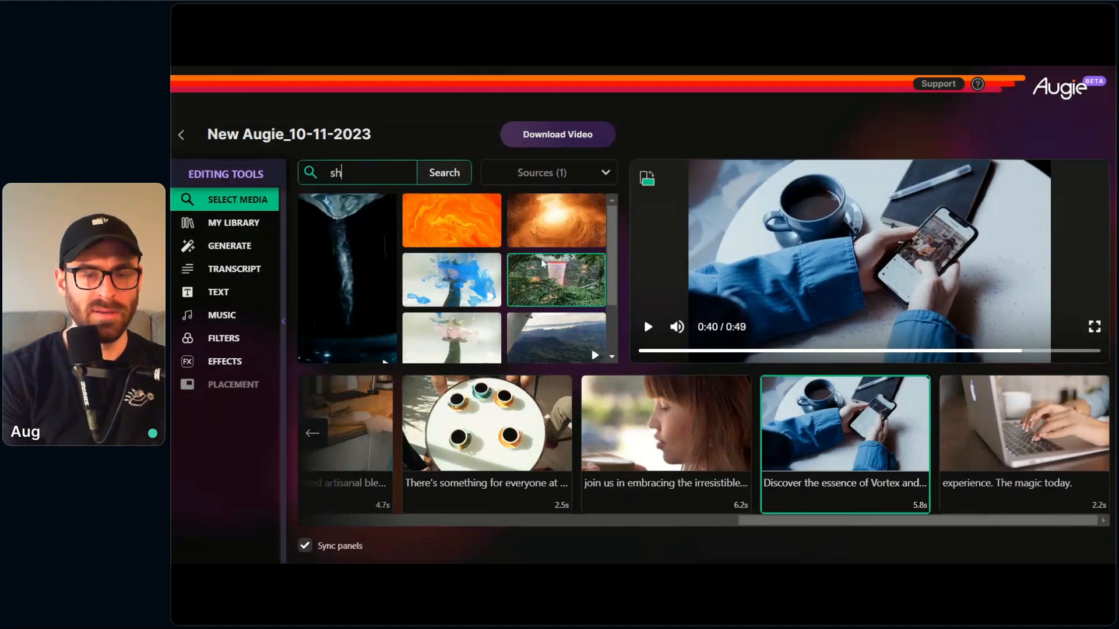
{"action": "type", "text": "coff"}
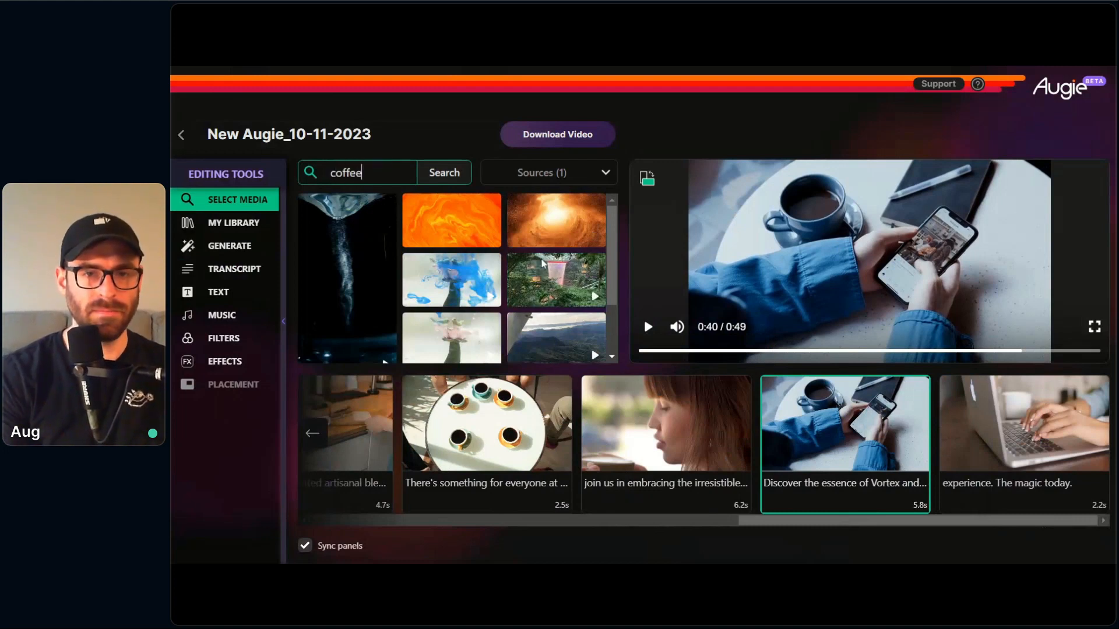
{"action": "type", "text": "ee"}
{"action": "key", "text": "Return"}
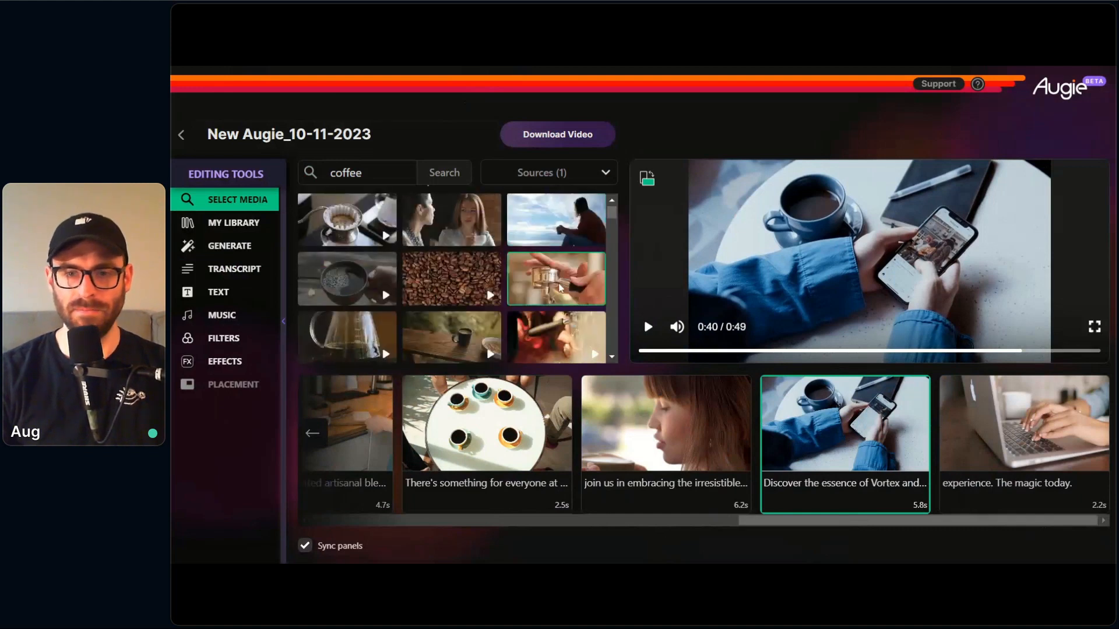
{"action": "scroll", "coordinate": [466, 274], "scroll_direction": "down", "scroll_amount": 2}
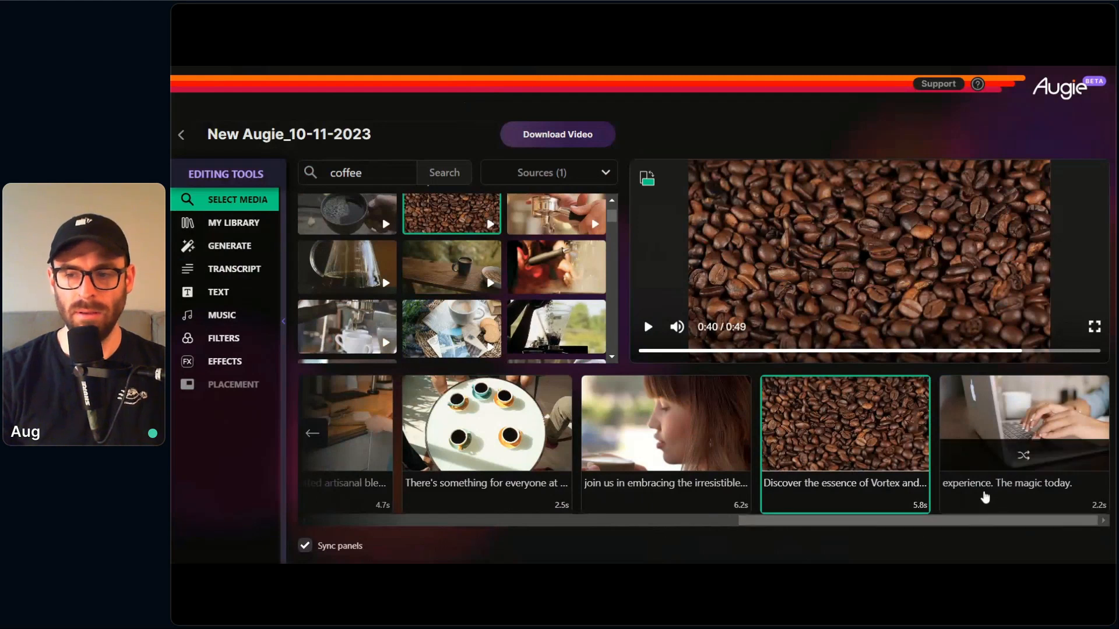
Step: Merge the "Discover the essence of Vortex" and "experience. The magic today." transcript segments into a single clip
{"action": "left_click", "coordinate": [232, 267]}
{"action": "scroll", "coordinate": [489, 271], "scroll_direction": "down", "scroll_amount": 1}
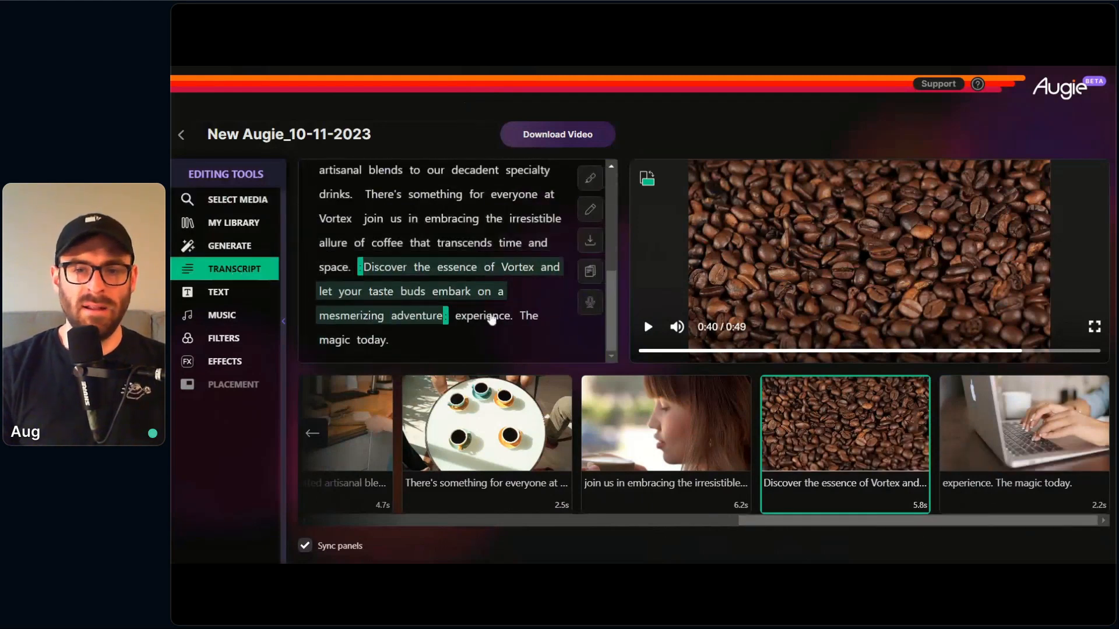
{"action": "left_click", "coordinate": [495, 317]}
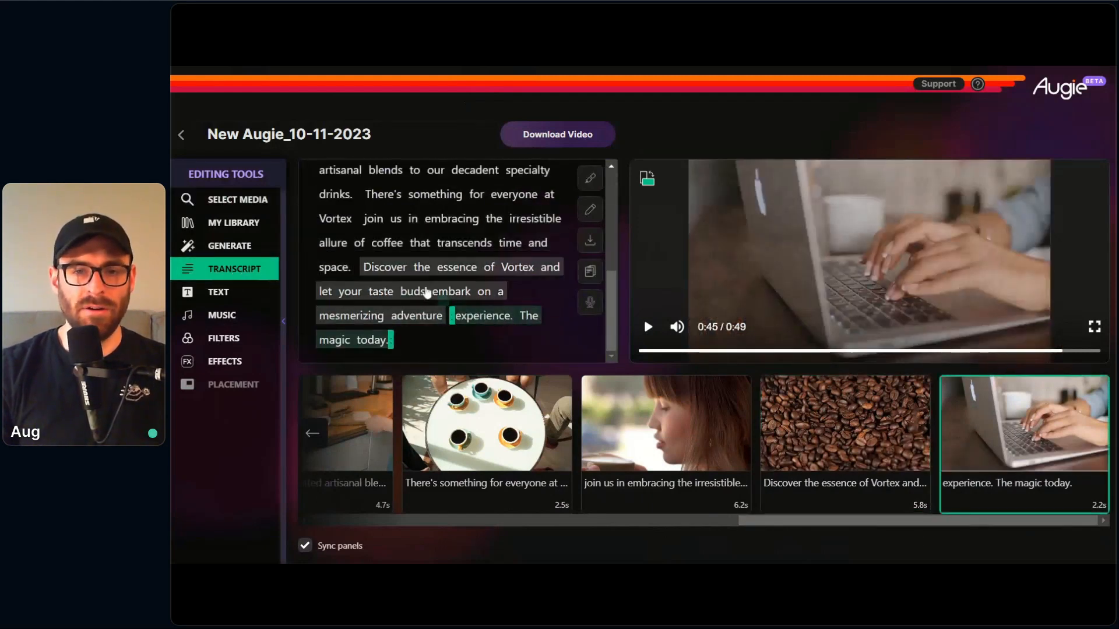
{"action": "left_click", "coordinate": [432, 289]}
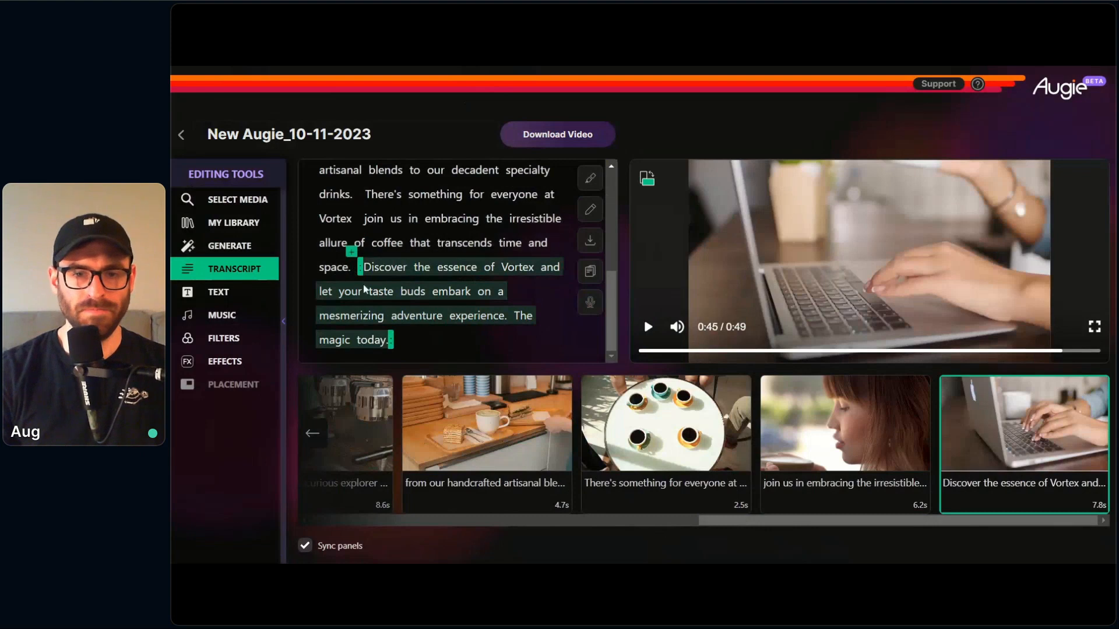
Step: Replace the merged final clip's laptop footage with the pile of coffee beans from a "coffee" search
{"action": "left_click", "coordinate": [229, 204]}
{"action": "left_click", "coordinate": [387, 173]}
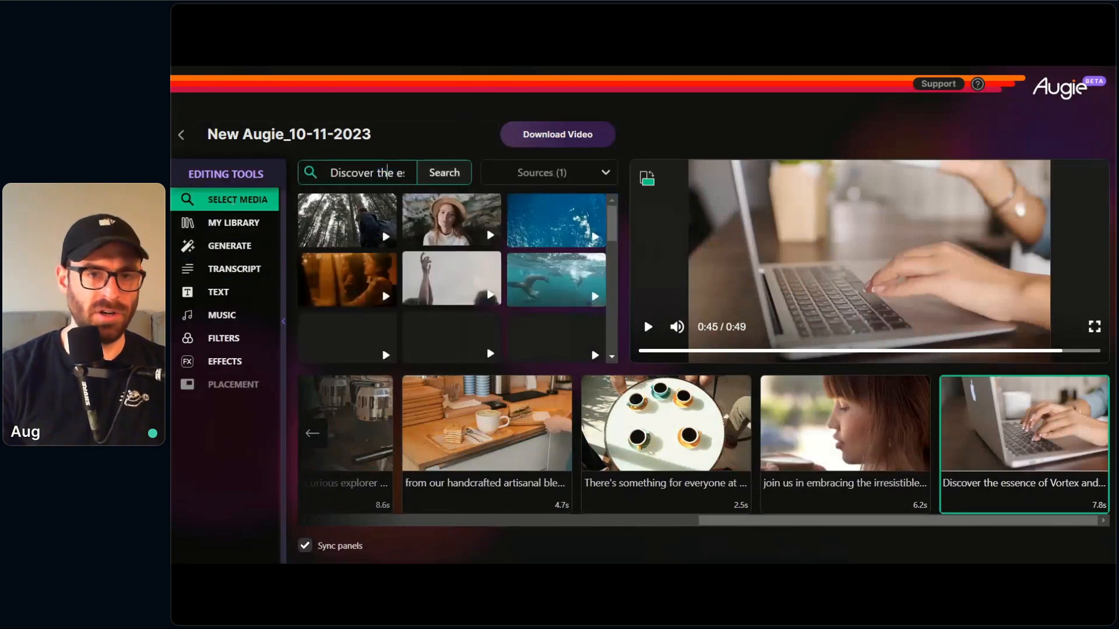
{"action": "triple_click", "coordinate": [380, 173]}
{"action": "left_click", "coordinate": [380, 172]}
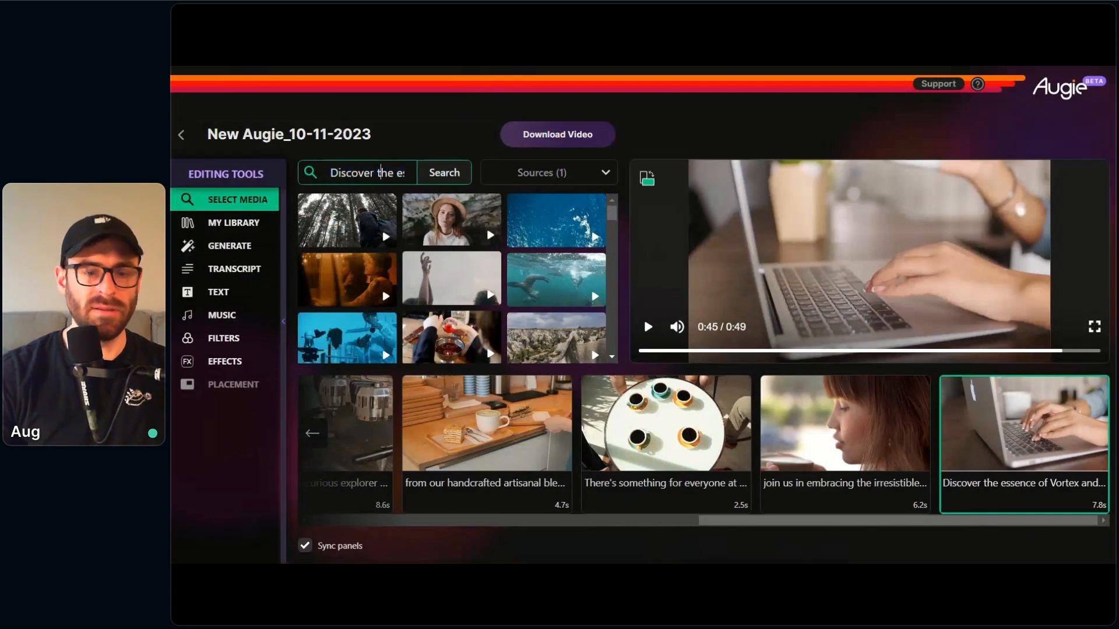
{"action": "type", "text": "cofef"}
{"action": "key", "text": "ctrl+a"}
{"action": "type", "text": "cp"}
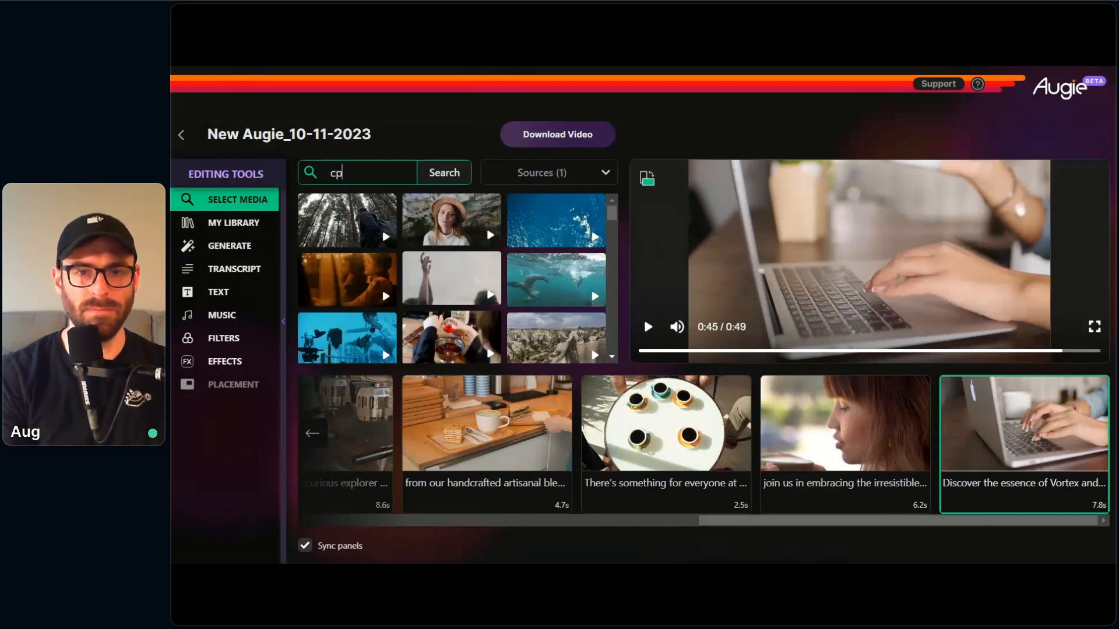
{"action": "key", "text": "BackSpace"}
{"action": "key", "text": "Return"}
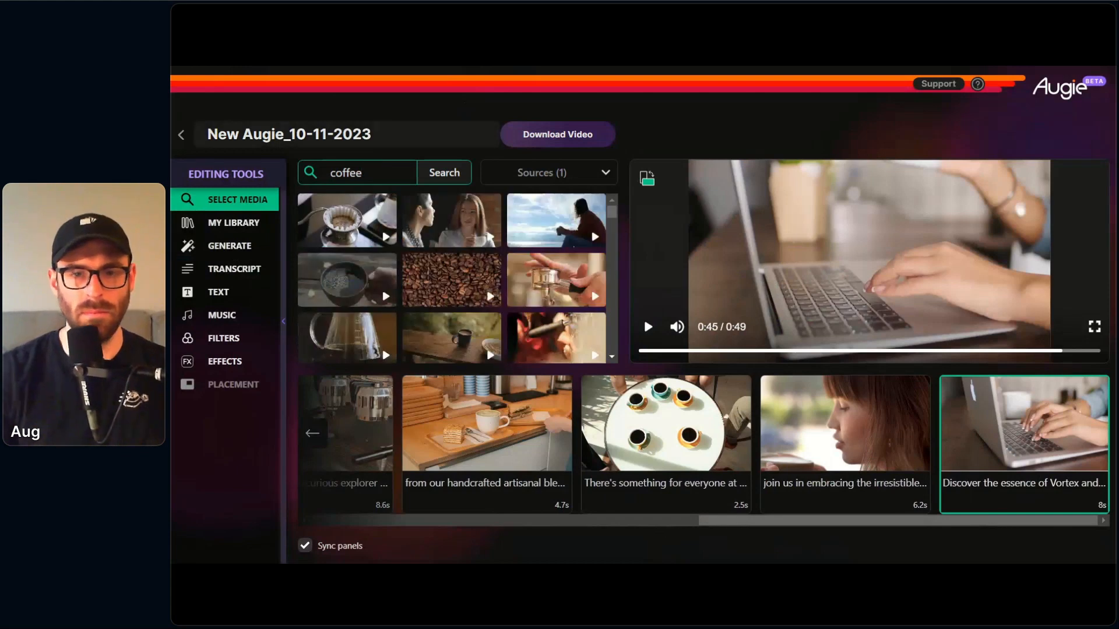
{"action": "left_click", "coordinate": [488, 307]}
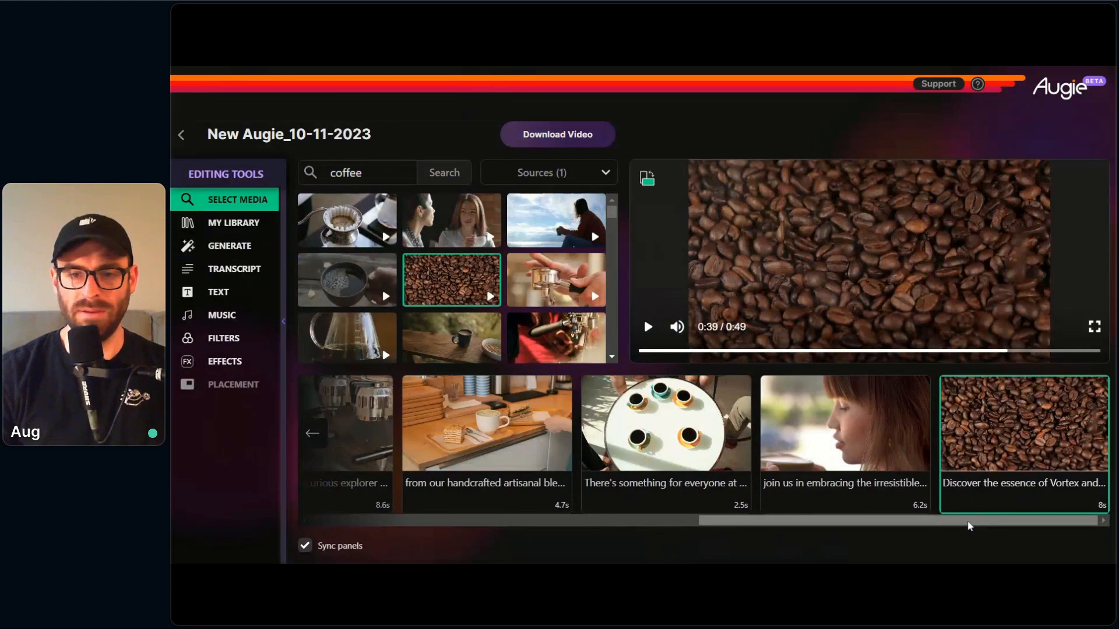
Step: Return to the opening "Introducing Vortex" clip and play the whole video from the beginning
{"action": "left_click_drag", "start_coordinate": [970, 526], "coordinate": [455, 519]}
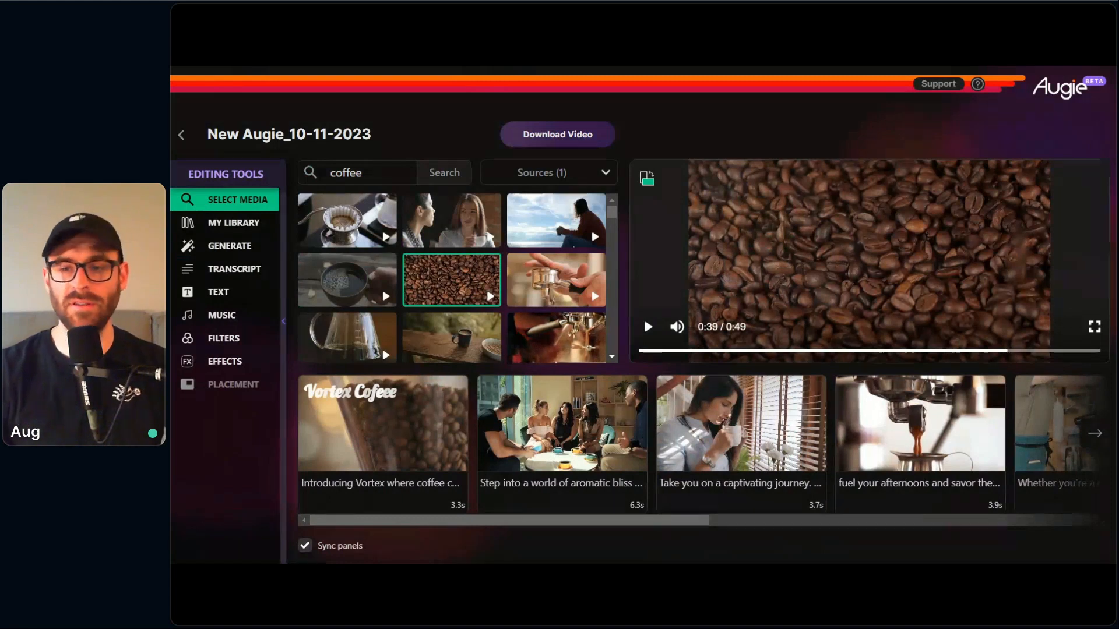
{"action": "left_click_drag", "start_coordinate": [748, 352], "coordinate": [629, 355]}
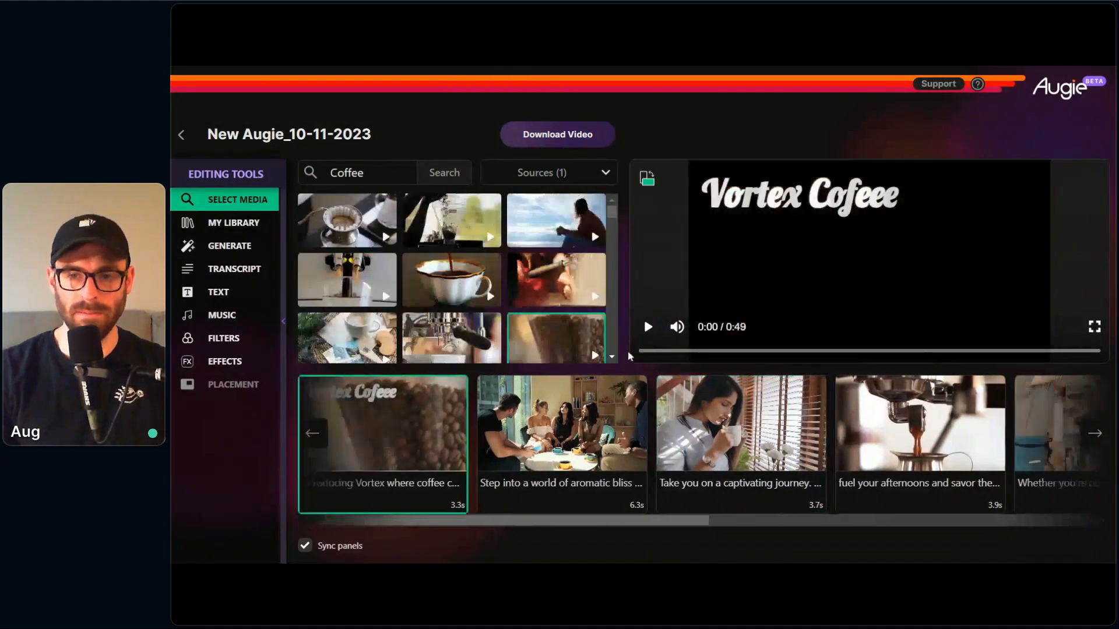
{"action": "left_click", "coordinate": [648, 328]}
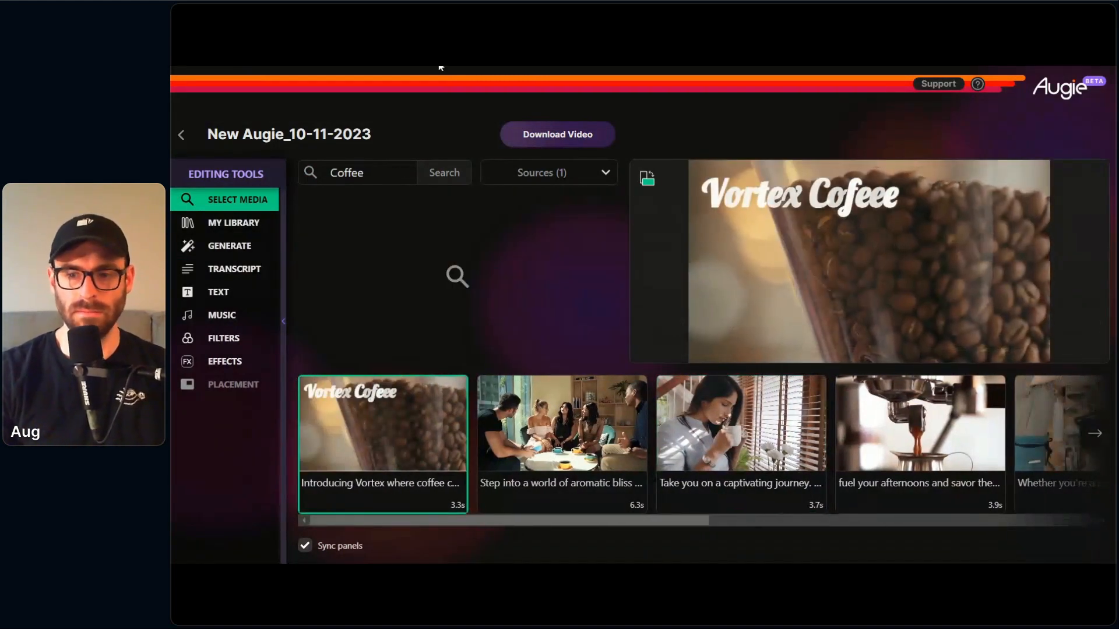
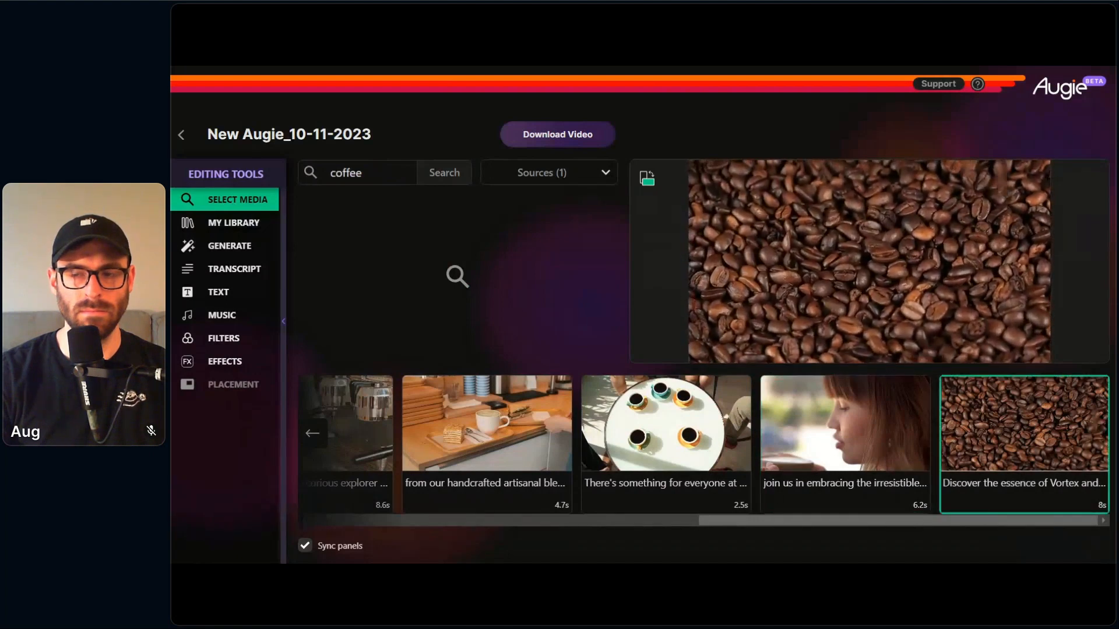
Step: Audition the 1:52 Hip-Hop track by Music Unlimited from the music library and add it as the video's background music
{"action": "mouse_move", "coordinate": [643, 306]}
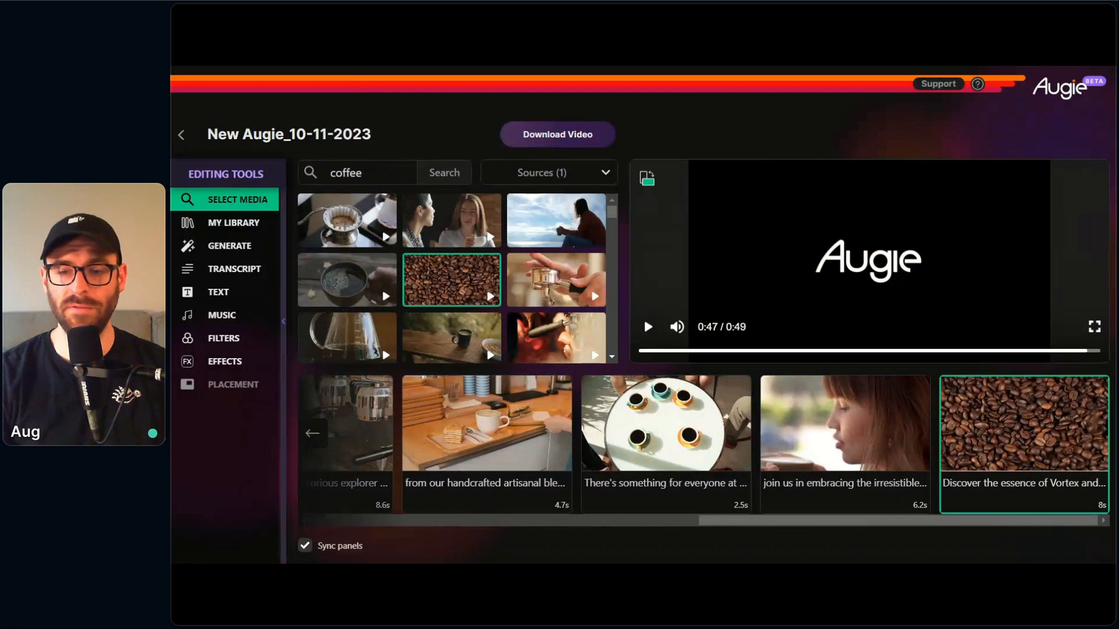
{"action": "left_click", "coordinate": [596, 520]}
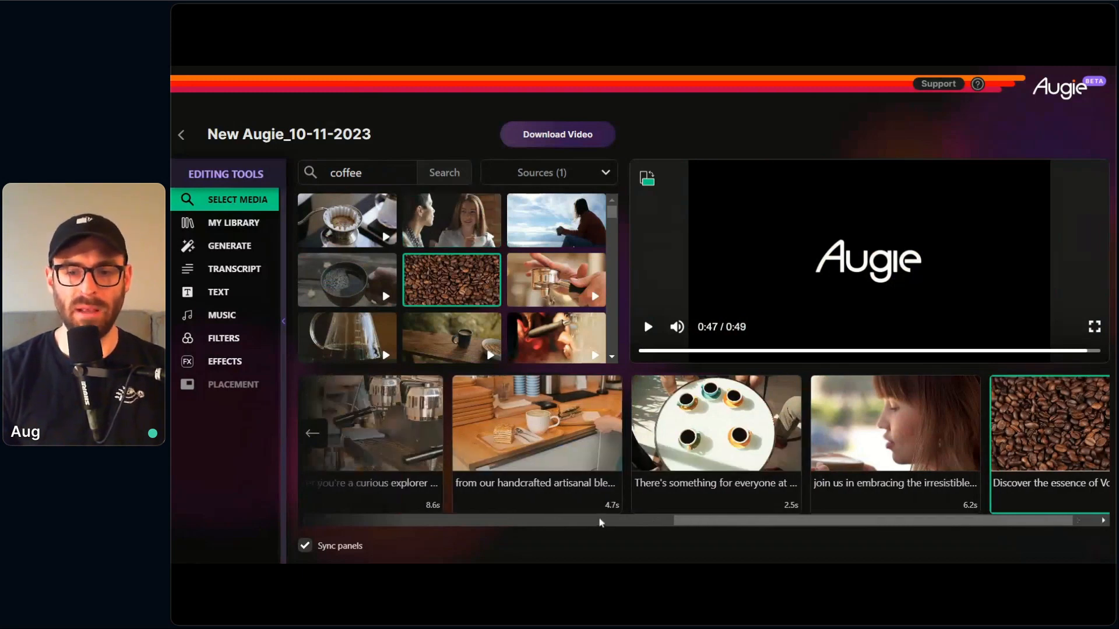
{"action": "left_click_drag", "start_coordinate": [568, 522], "coordinate": [406, 518]}
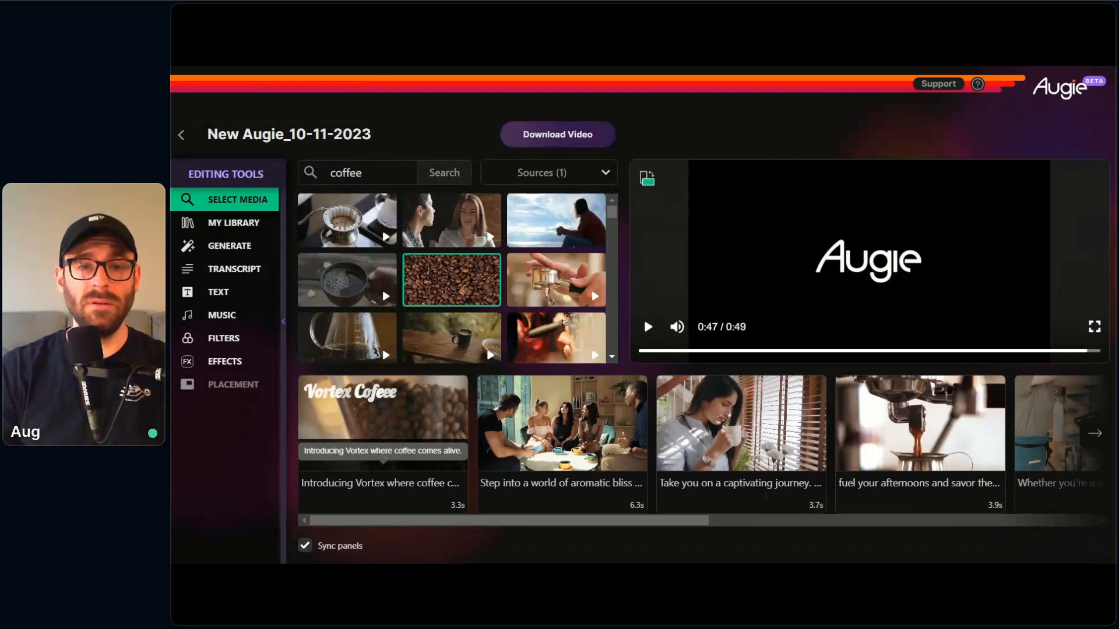
{"action": "left_click", "coordinate": [247, 322]}
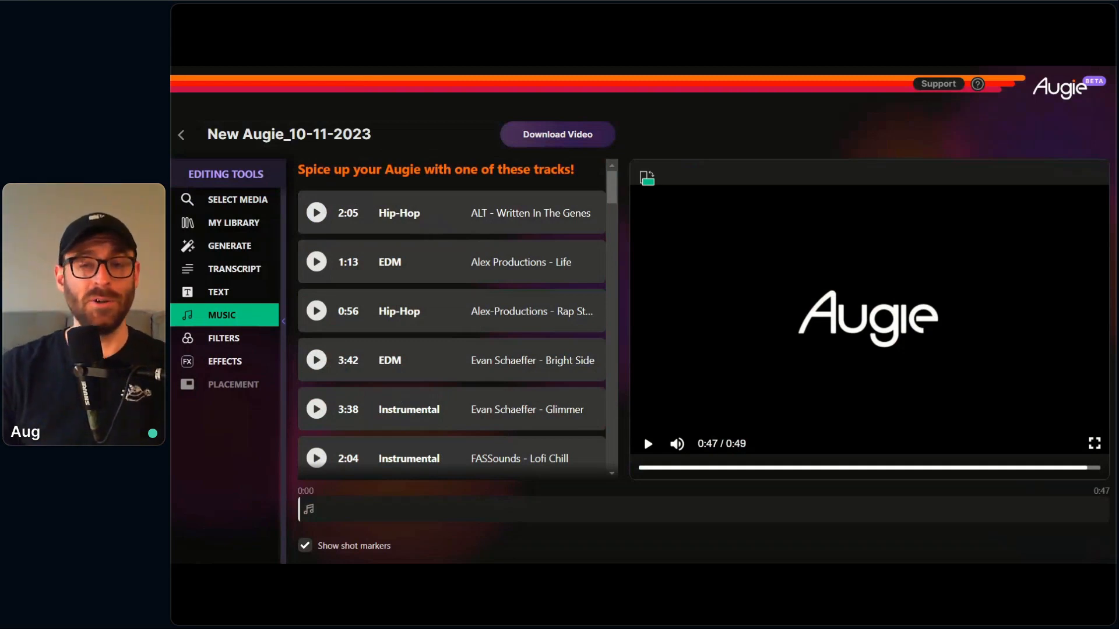
{"action": "scroll", "coordinate": [416, 251], "scroll_direction": "down", "scroll_amount": 3}
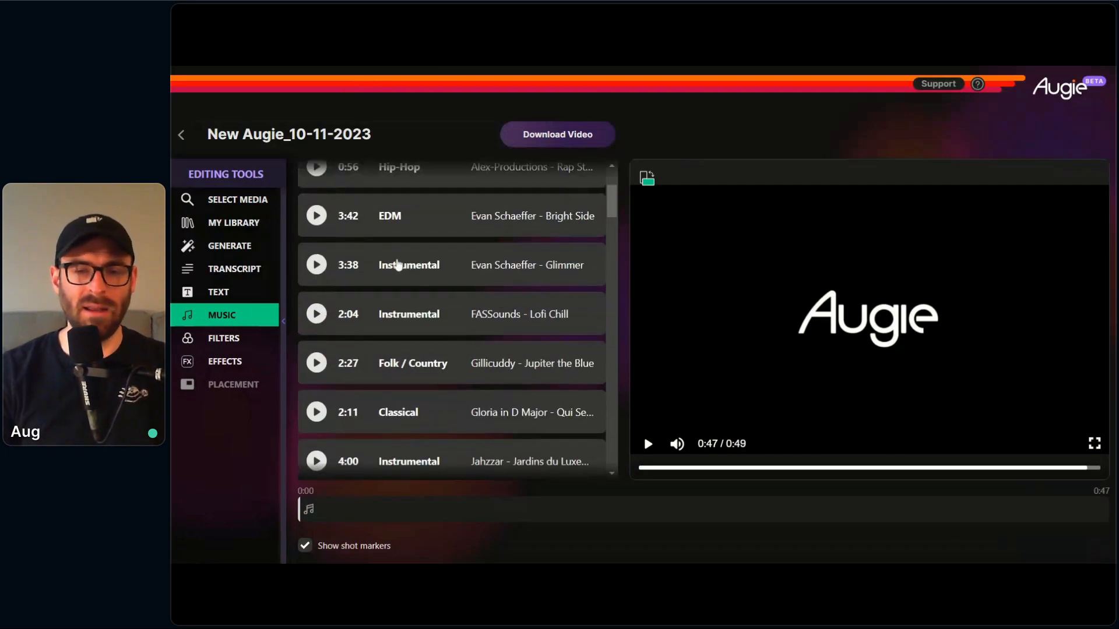
{"action": "scroll", "coordinate": [397, 267], "scroll_direction": "down", "scroll_amount": 9}
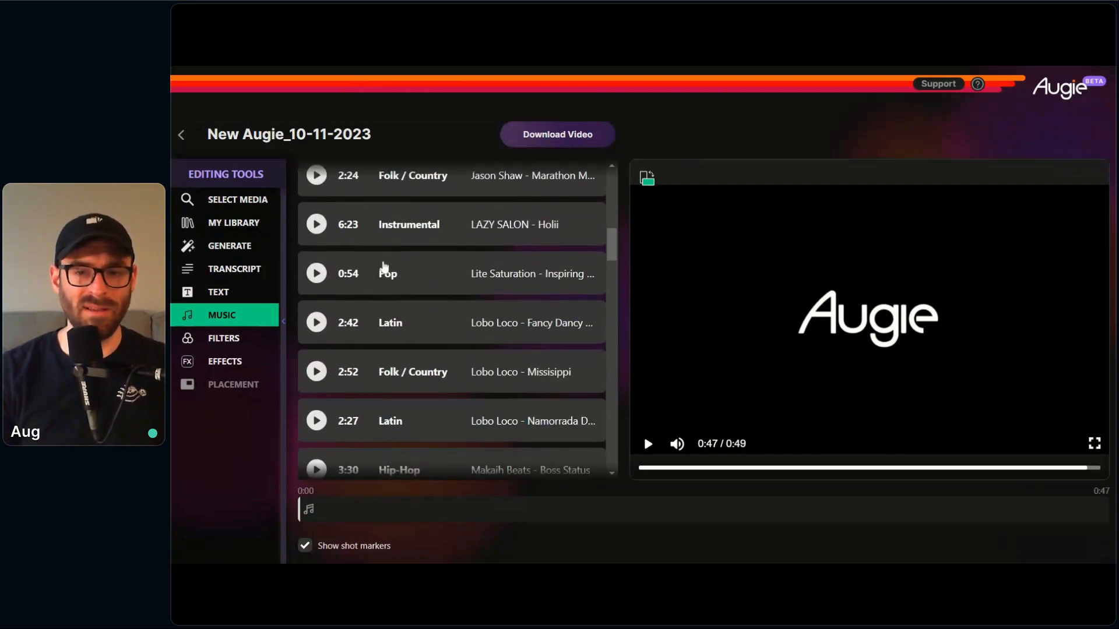
{"action": "scroll", "coordinate": [383, 268], "scroll_direction": "down", "scroll_amount": 6}
{"action": "scroll", "coordinate": [360, 268], "scroll_direction": "up", "scroll_amount": 1}
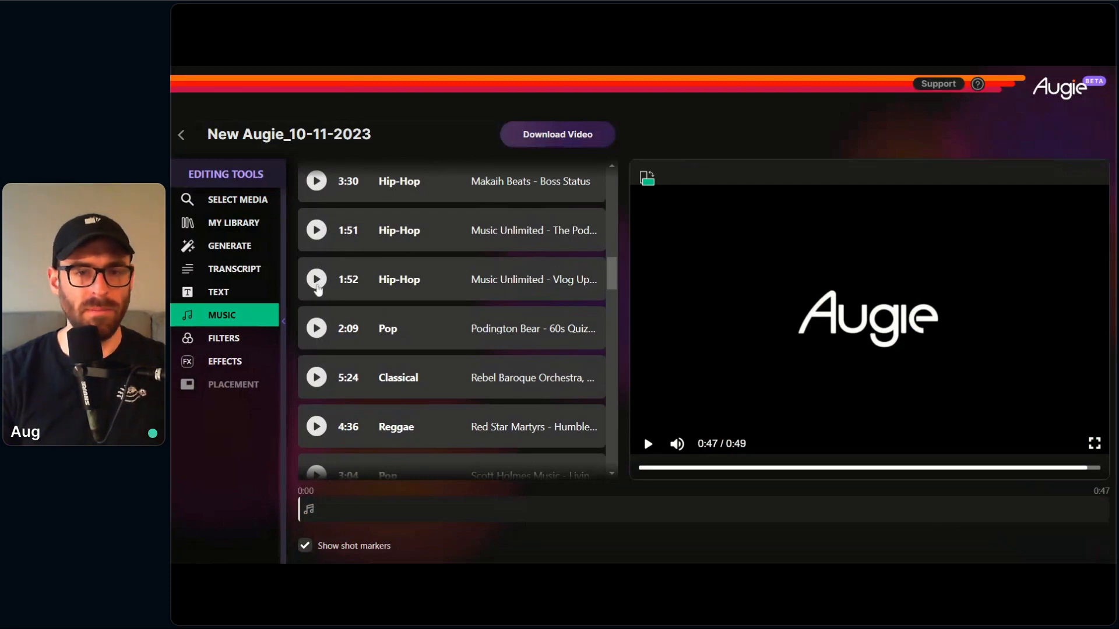
{"action": "left_click", "coordinate": [316, 280]}
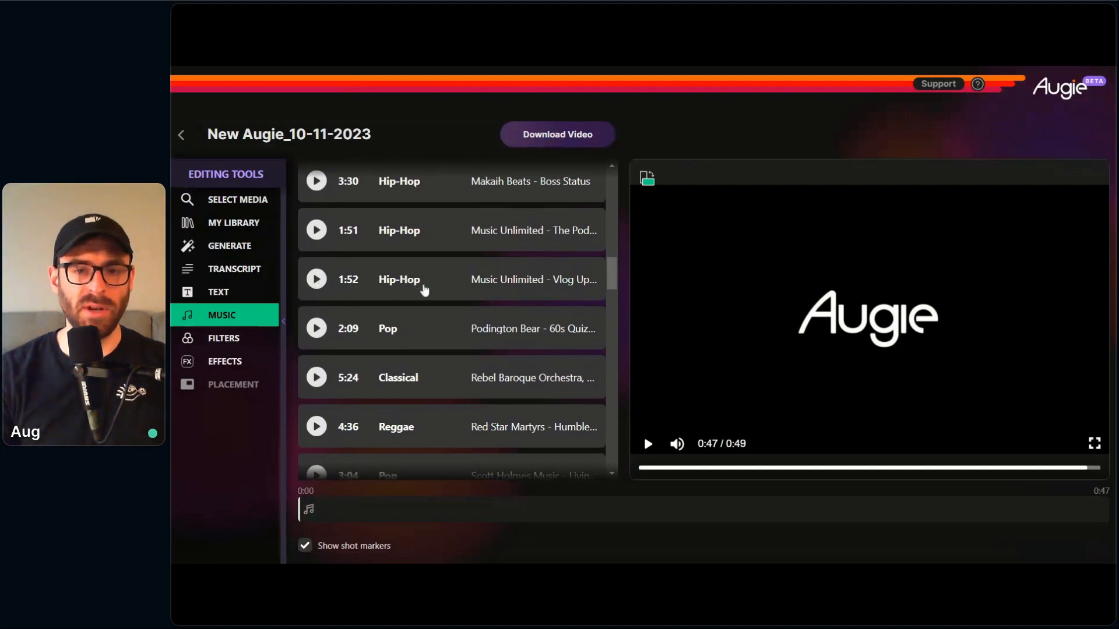
{"action": "left_click", "coordinate": [429, 282]}
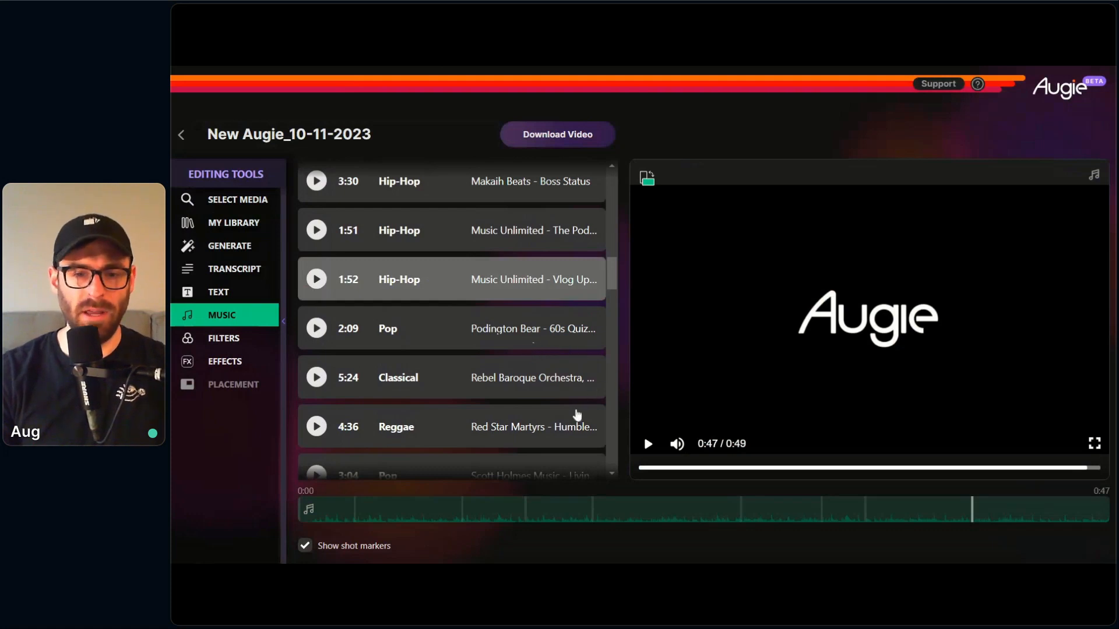
Step: Trim the end of the background music slightly earlier and lower its volume a little
{"action": "mouse_move", "coordinate": [554, 507]}
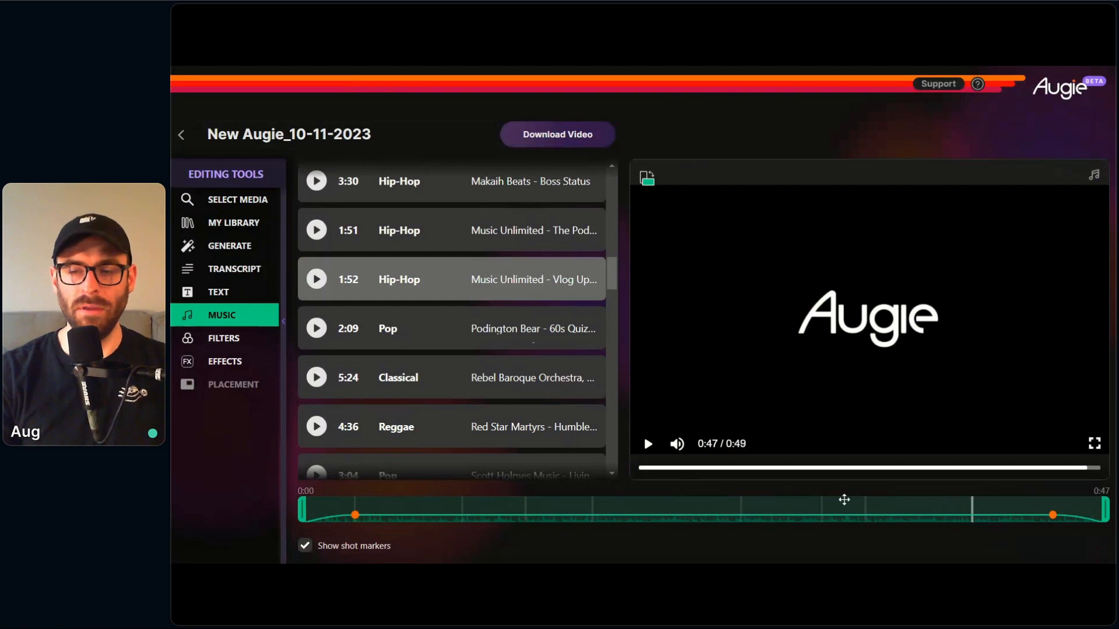
{"action": "mouse_move", "coordinate": [303, 510]}
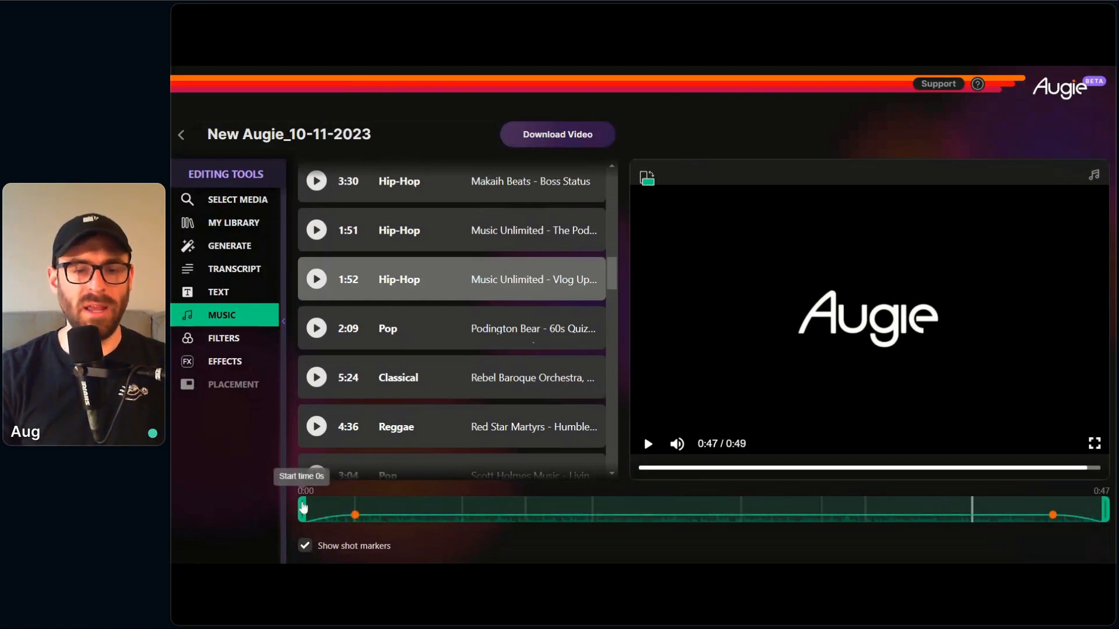
{"action": "mouse_move", "coordinate": [303, 508]}
{"action": "left_mouse_down"}
{"action": "mouse_move", "coordinate": [435, 510]}
{"action": "mouse_move", "coordinate": [302, 511]}
{"action": "left_mouse_up"}
{"action": "mouse_move", "coordinate": [1108, 518]}
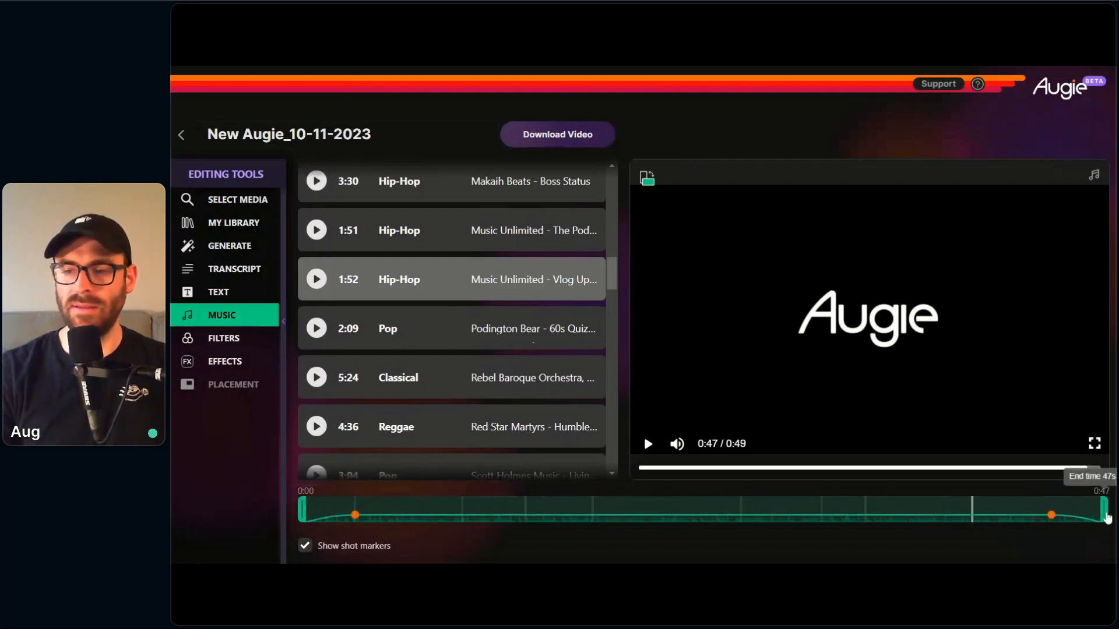
{"action": "mouse_move", "coordinate": [1107, 517]}
{"action": "left_mouse_down"}
{"action": "mouse_move", "coordinate": [939, 524]}
{"action": "mouse_move", "coordinate": [1103, 517]}
{"action": "left_mouse_up"}
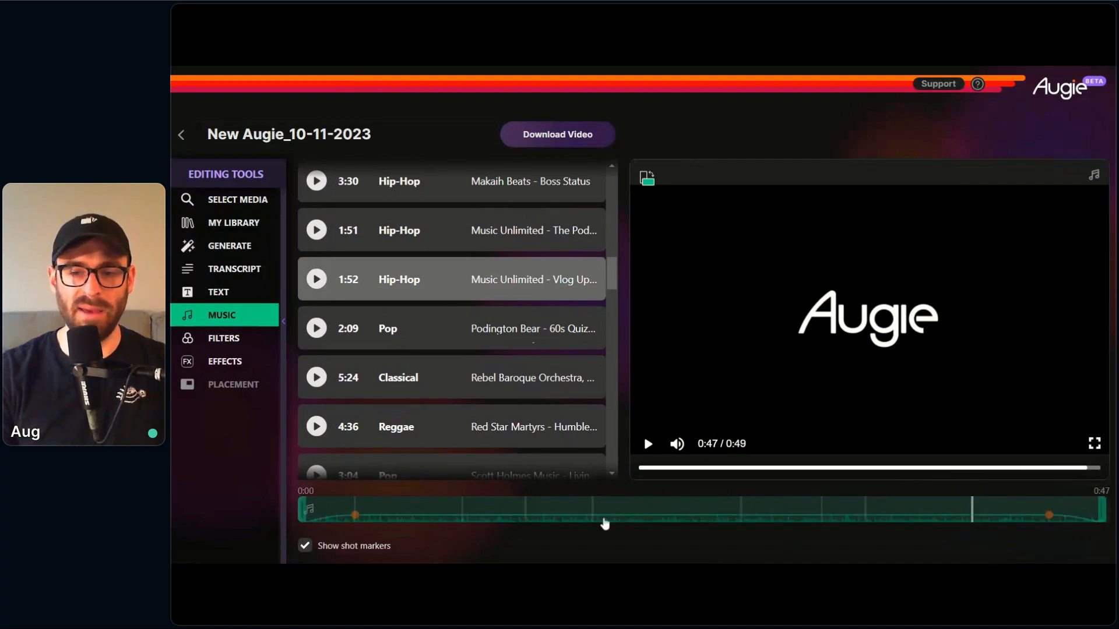
{"action": "mouse_move", "coordinate": [604, 522]}
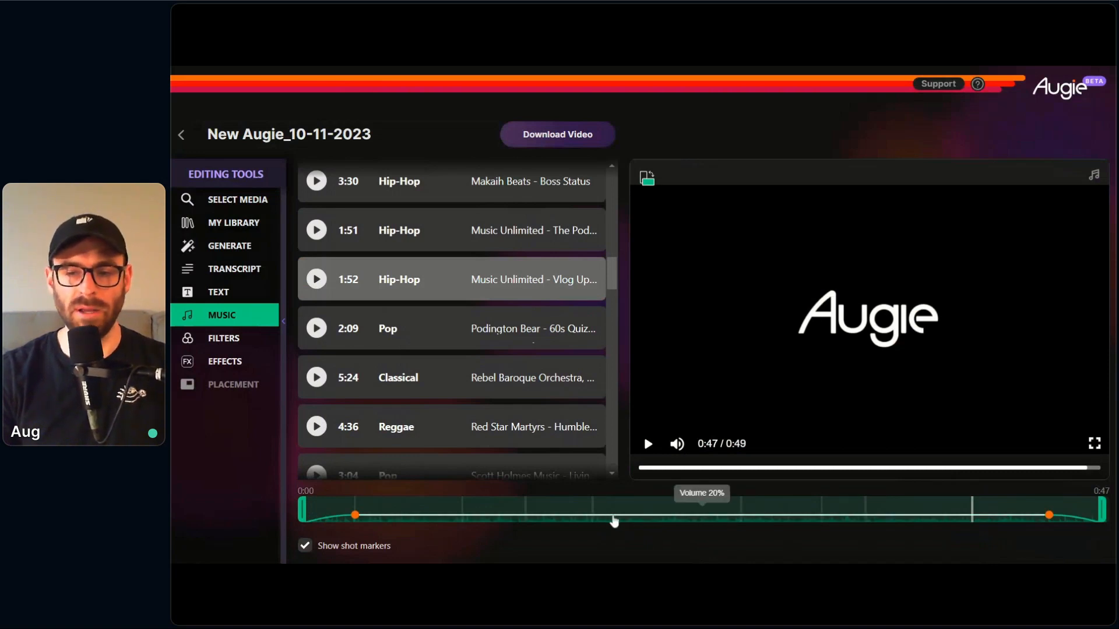
{"action": "left_click_drag", "start_coordinate": [610, 516], "coordinate": [615, 523]}
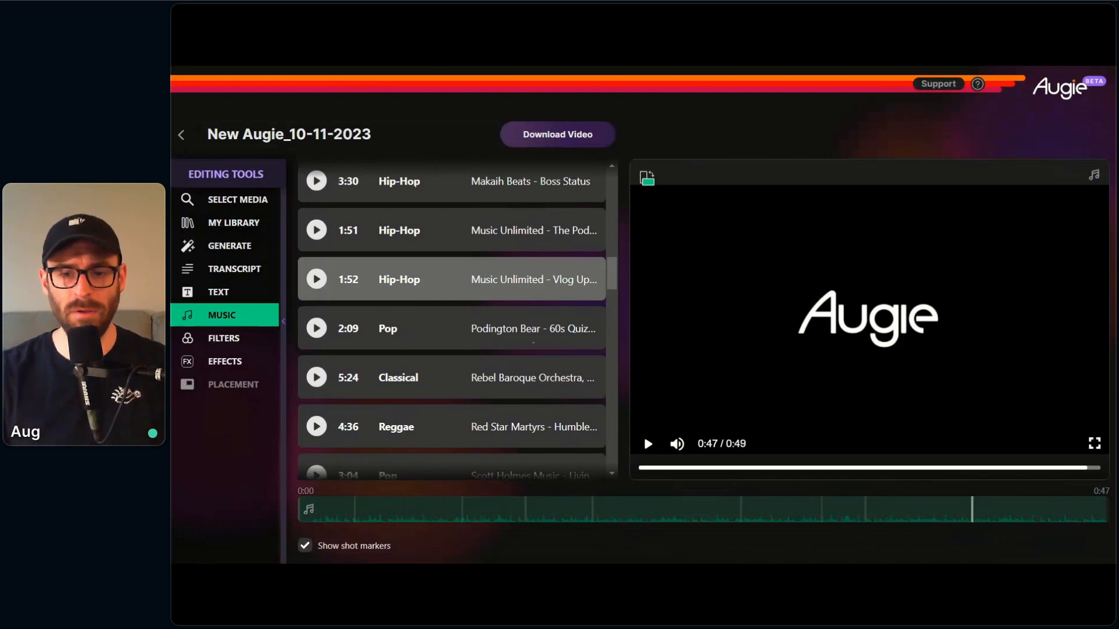
Step: Play the video from about 0:22 to check how the music sits under the voiceover, and pause it
{"action": "left_click_drag", "start_coordinate": [756, 469], "coordinate": [860, 472]}
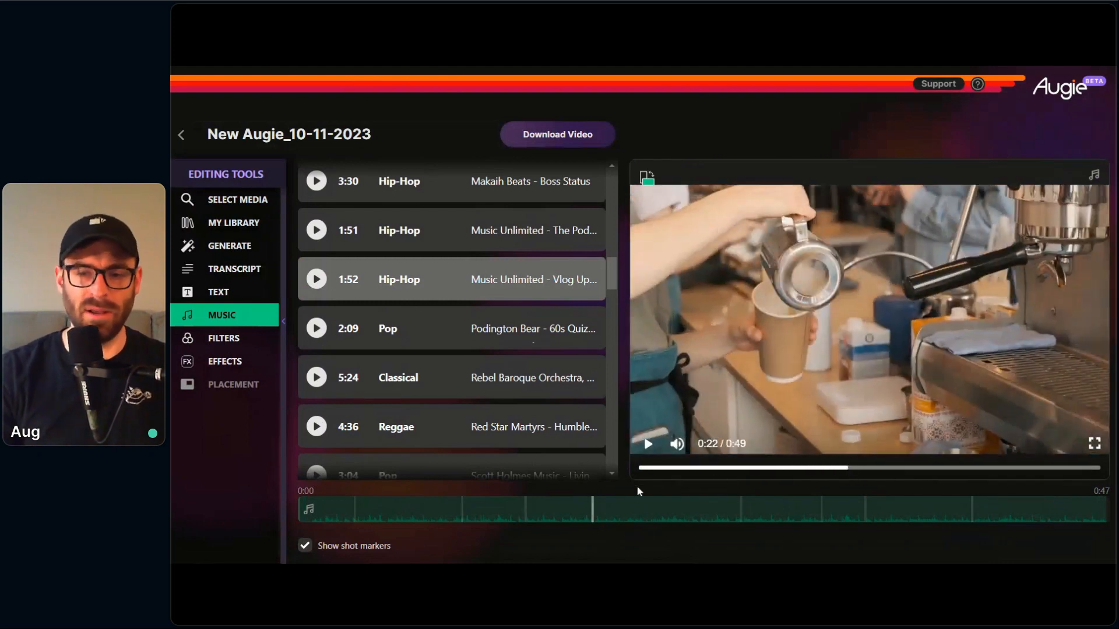
{"action": "left_click", "coordinate": [648, 444]}
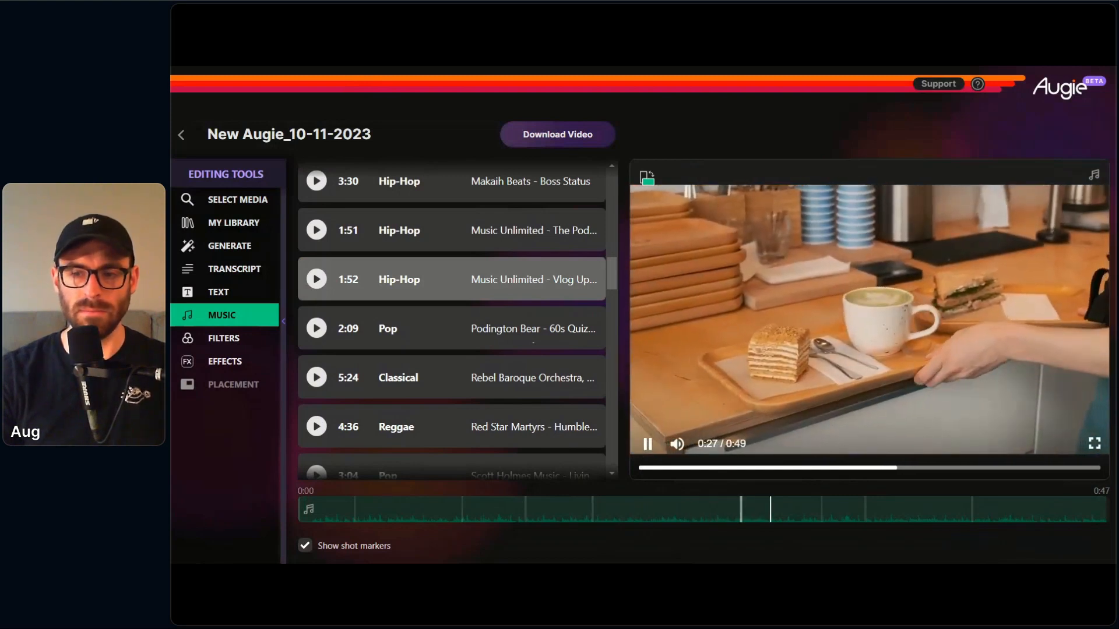
{"action": "left_click", "coordinate": [646, 448]}
Step: Lengthen the background music's fade-in and fade-out slightly
{"action": "mouse_move", "coordinate": [694, 526]}
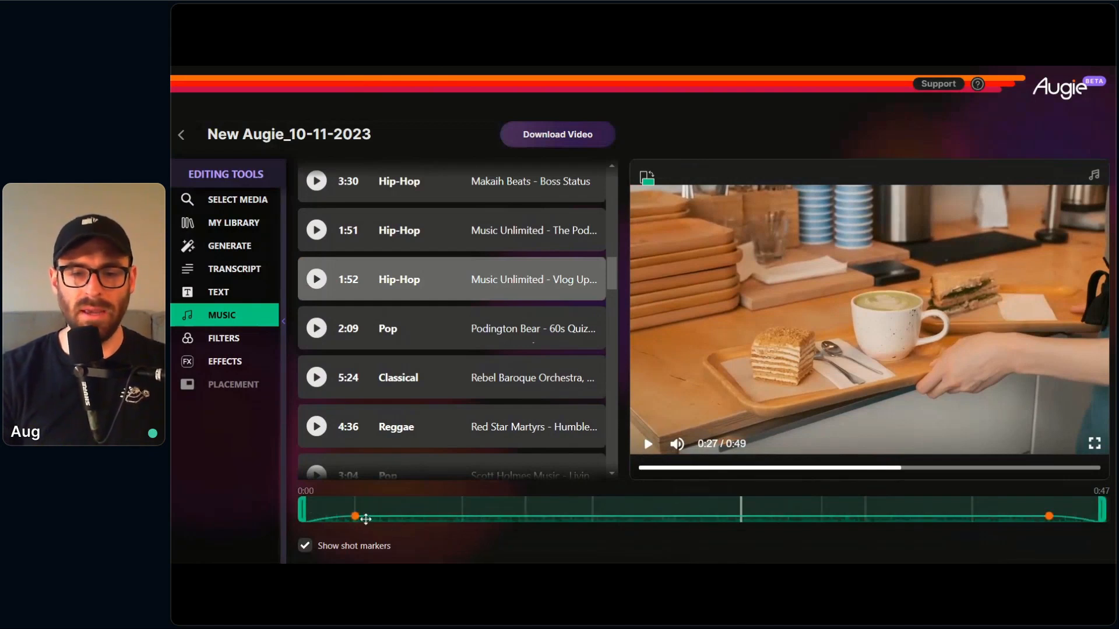
{"action": "mouse_move", "coordinate": [356, 520]}
{"action": "mouse_move", "coordinate": [356, 519]}
{"action": "left_mouse_down"}
{"action": "mouse_move", "coordinate": [406, 510]}
{"action": "mouse_move", "coordinate": [353, 518]}
{"action": "mouse_move", "coordinate": [366, 519]}
{"action": "left_mouse_up"}
{"action": "left_click_drag", "start_coordinate": [1047, 520], "coordinate": [1033, 518]}
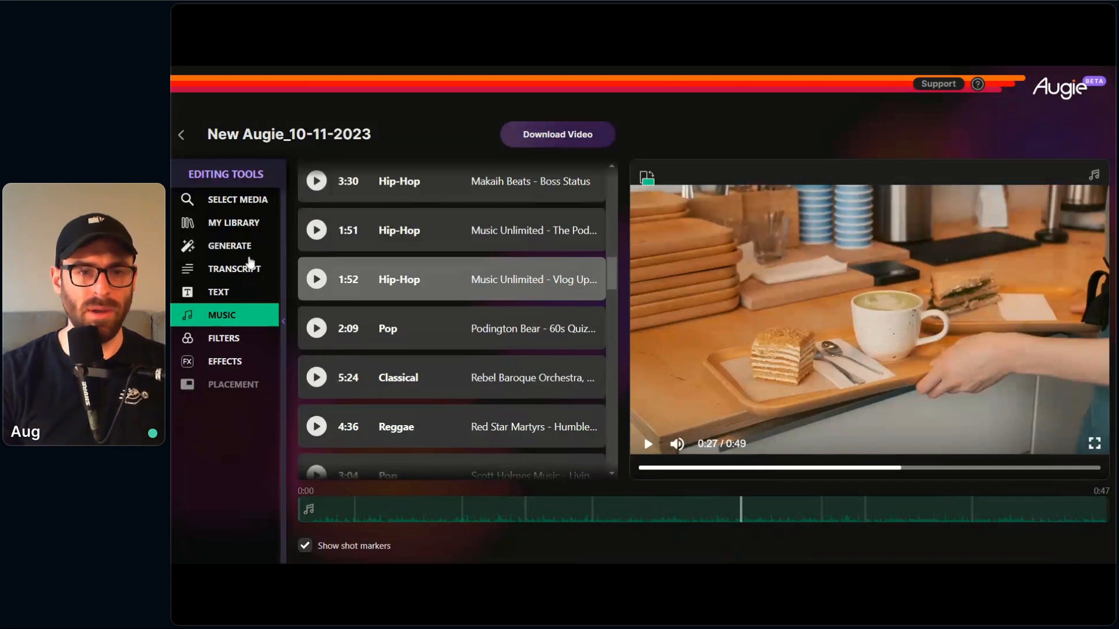
Step: Return to the opening "Introducing Vortex" clip and apply the dark, dimming filter to it
{"action": "left_click", "coordinate": [237, 268]}
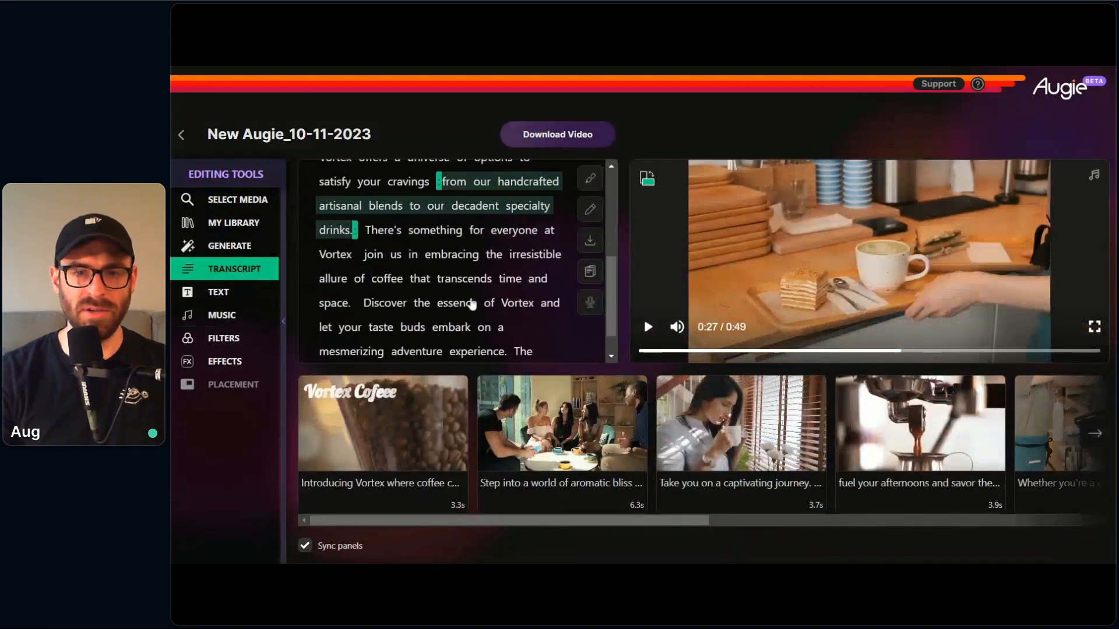
{"action": "left_click", "coordinate": [431, 182]}
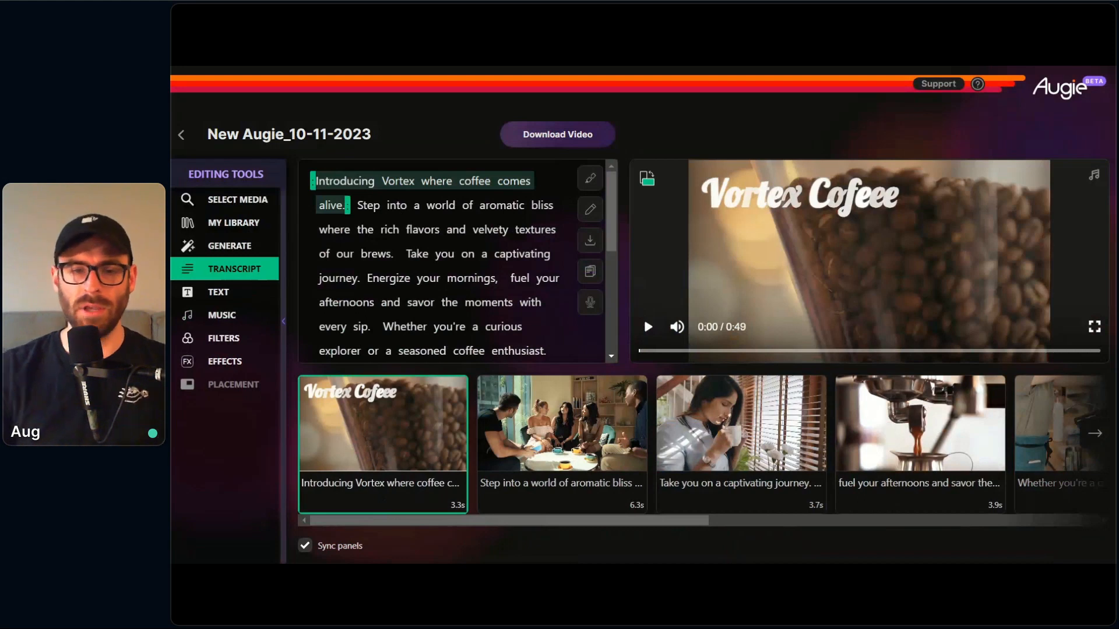
{"action": "left_click", "coordinate": [246, 336]}
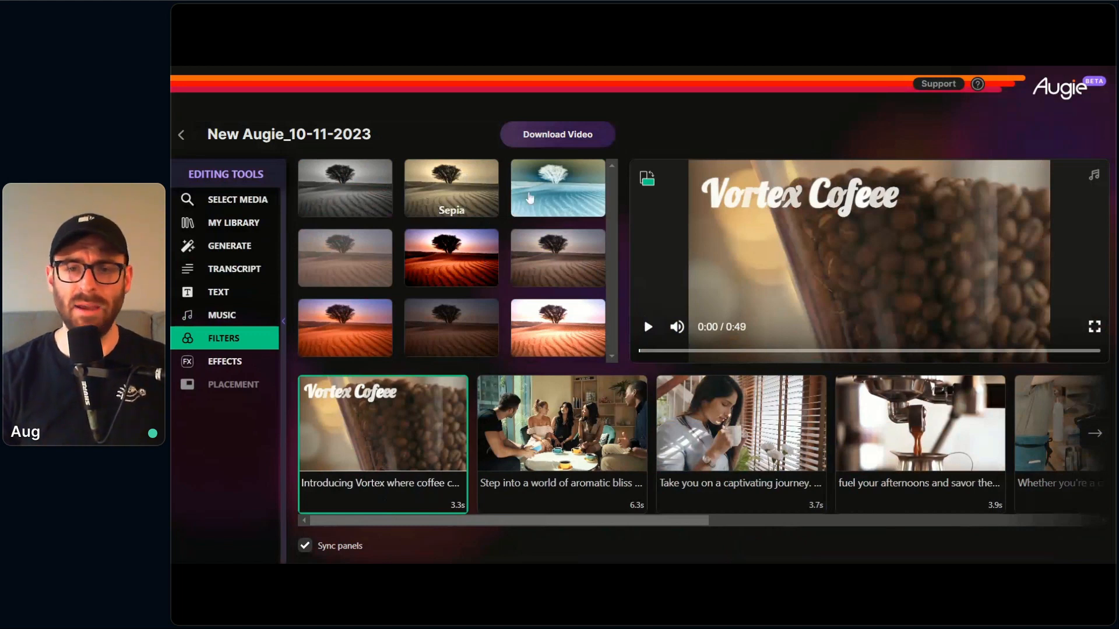
{"action": "mouse_move", "coordinate": [337, 456]}
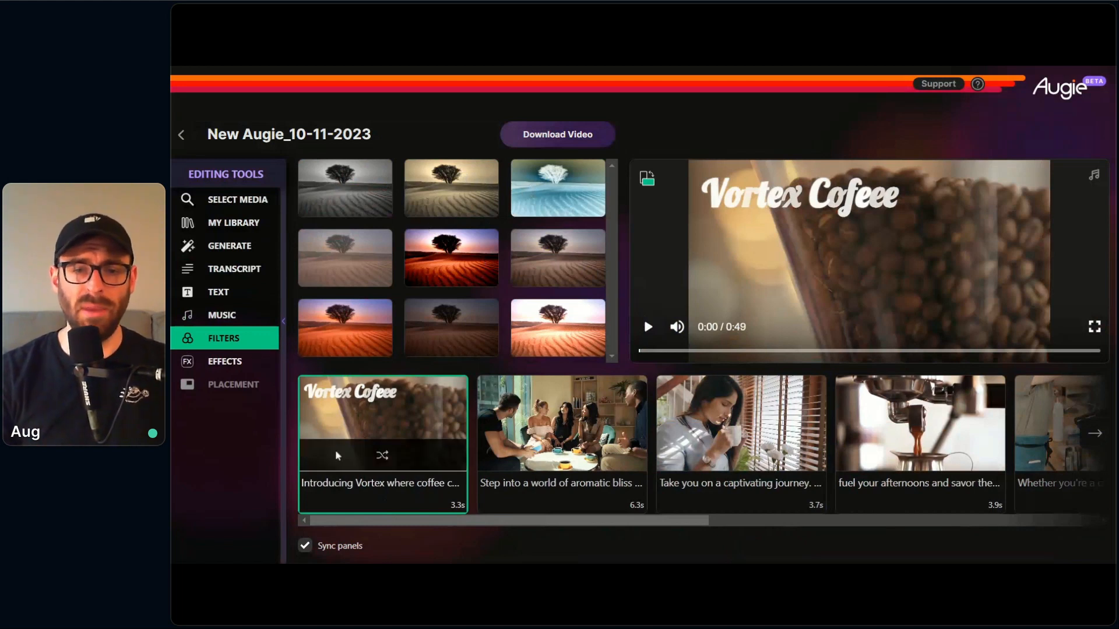
{"action": "left_click", "coordinate": [445, 328]}
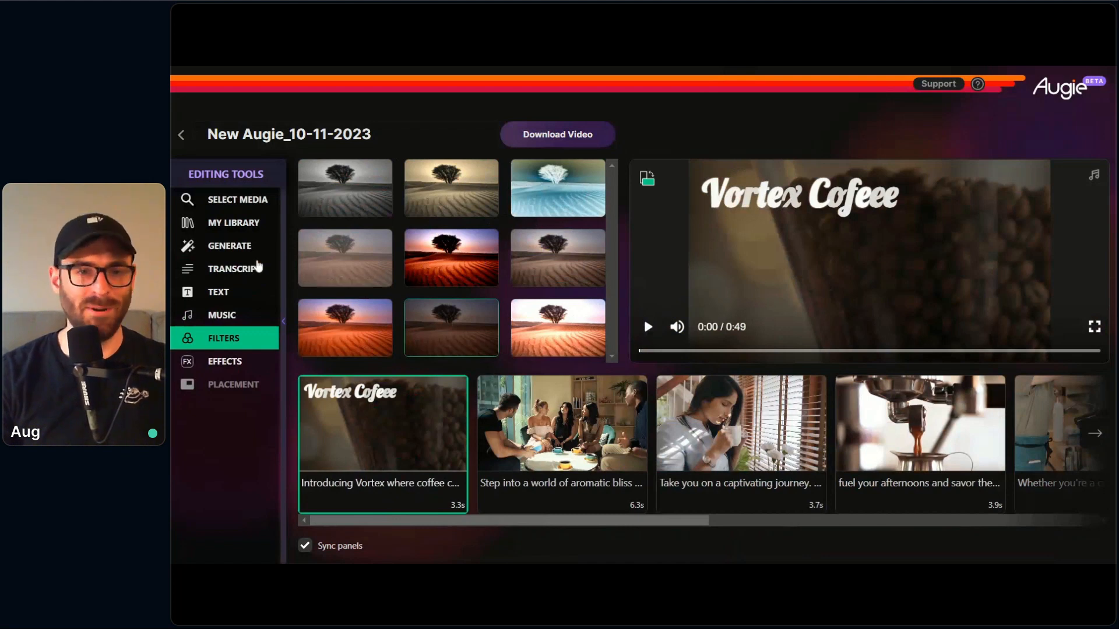
Step: Correct the opening clip's title text to "Vortex Coffee"
{"action": "left_click", "coordinate": [236, 287]}
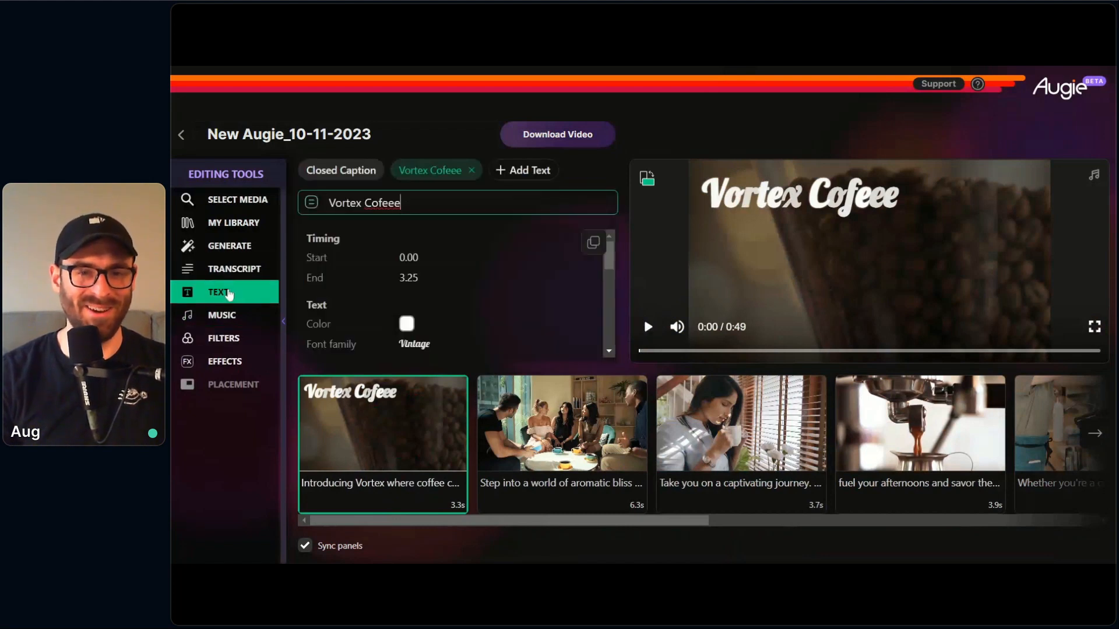
{"action": "key", "text": "BackSpace"}
{"action": "key", "text": "BackSpace"}
{"action": "key", "text": "BackSpace"}
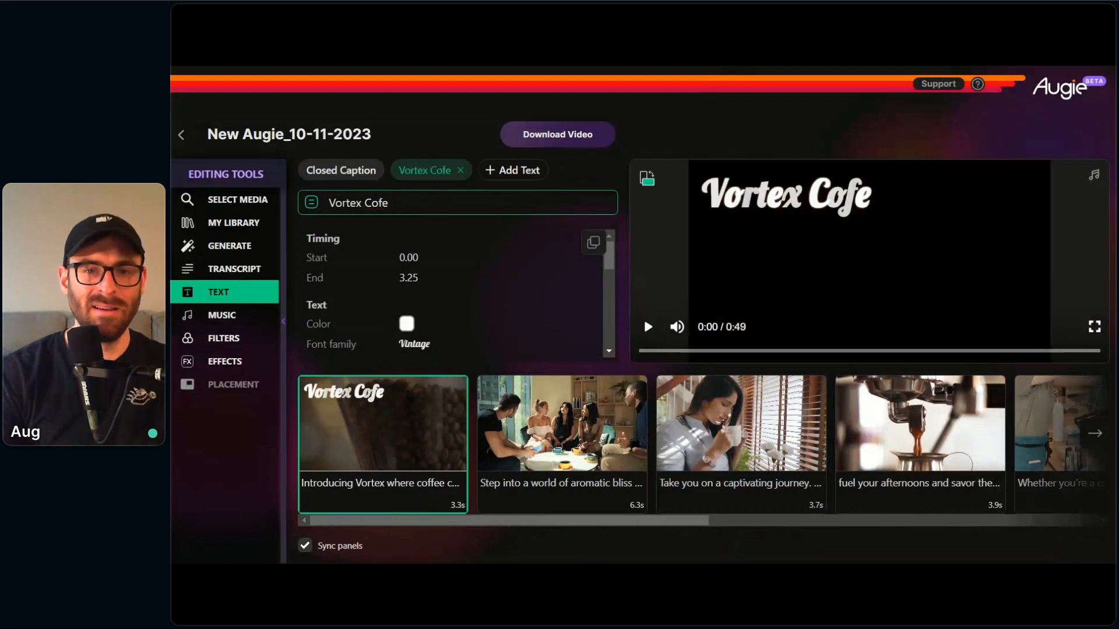
{"action": "type", "text": "feee"}
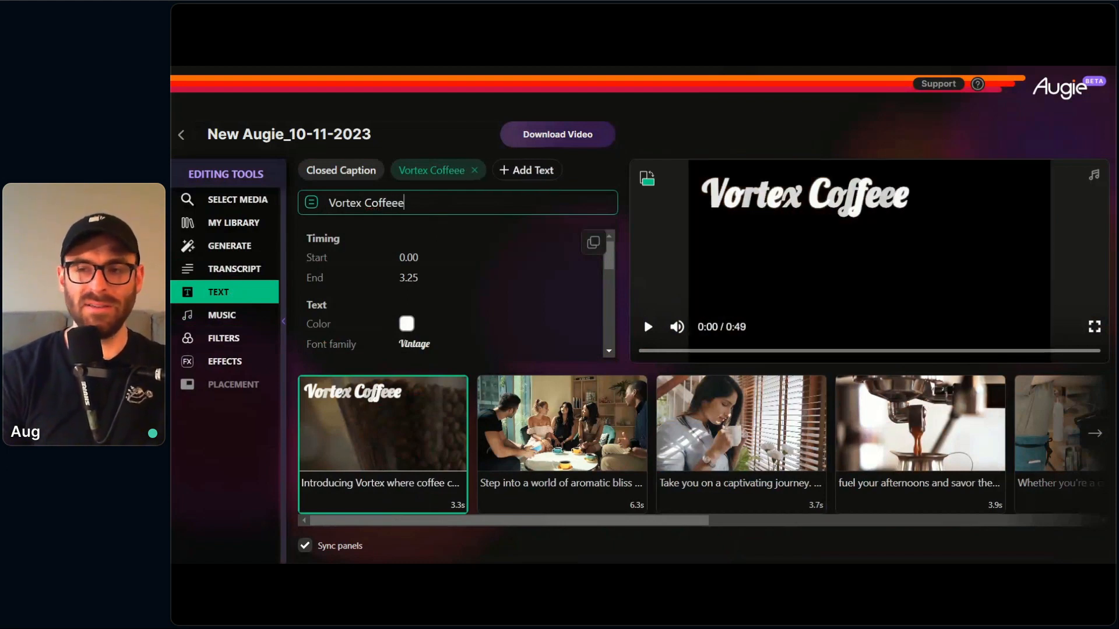
{"action": "key", "text": "BackSpace"}
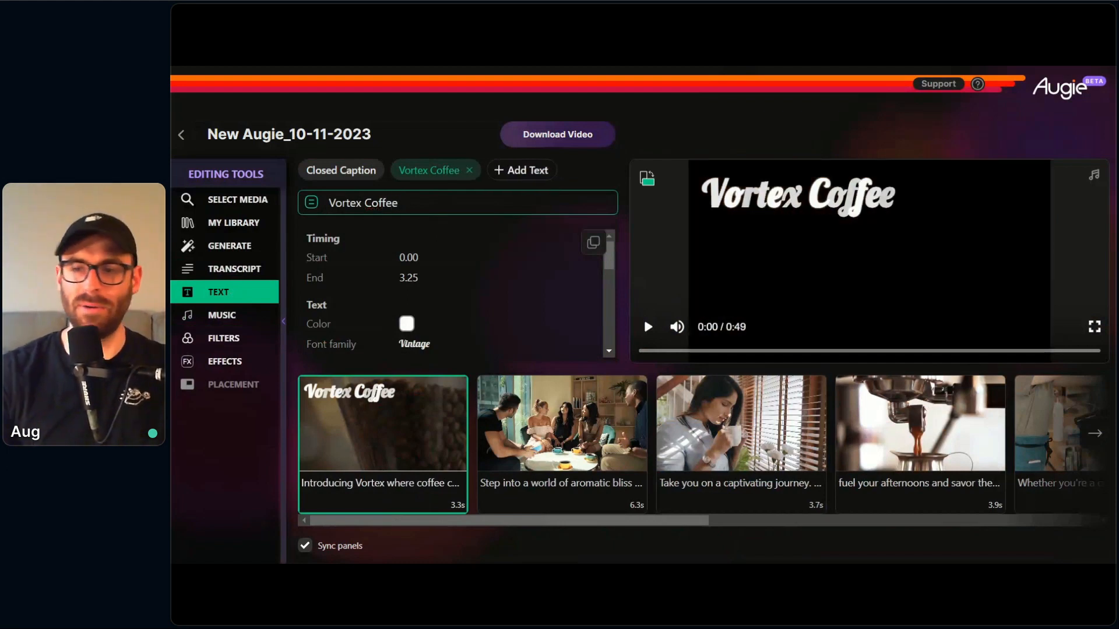
{"action": "left_click", "coordinate": [582, 172]}
Step: Play the opening clip to review the title over the darkened footage, and pause at the second clip
{"action": "mouse_move", "coordinate": [441, 477]}
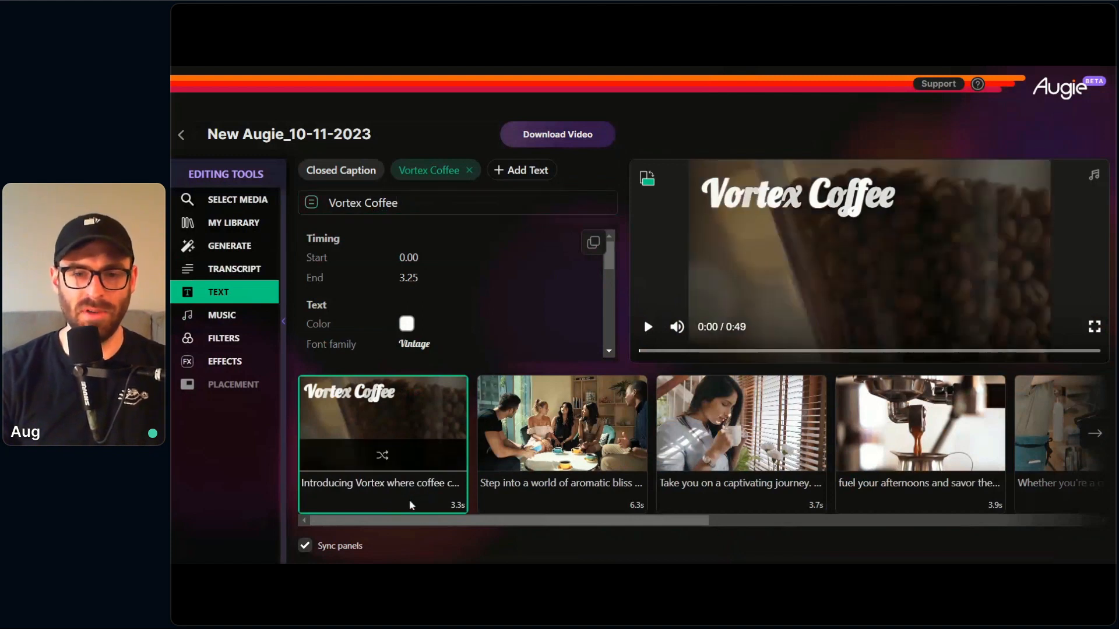
{"action": "left_click", "coordinate": [649, 328]}
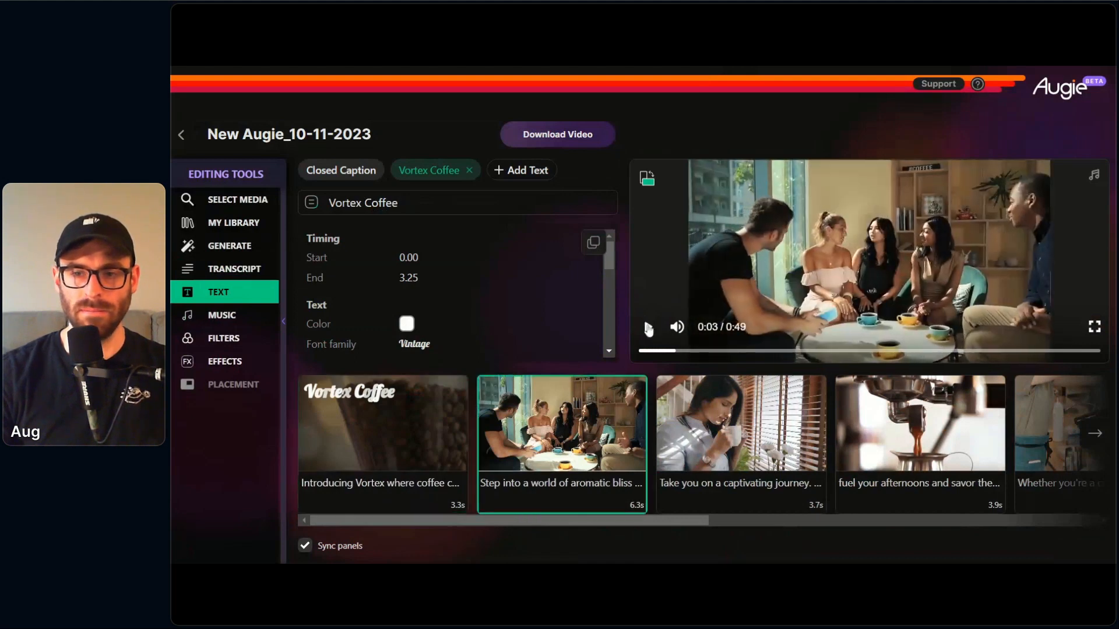
{"action": "left_click", "coordinate": [649, 328]}
Step: Examine the available filters and the effect options for the "Step into a world of aromatic bliss" clip
{"action": "left_click", "coordinate": [367, 501]}
{"action": "left_click", "coordinate": [228, 341]}
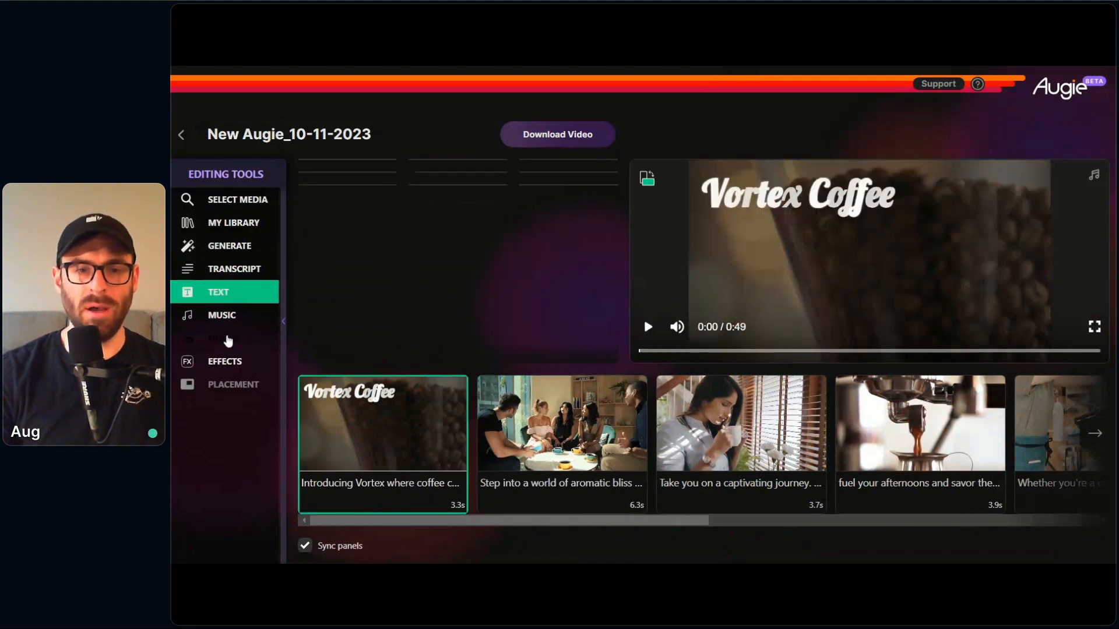
{"action": "left_click", "coordinate": [544, 508]}
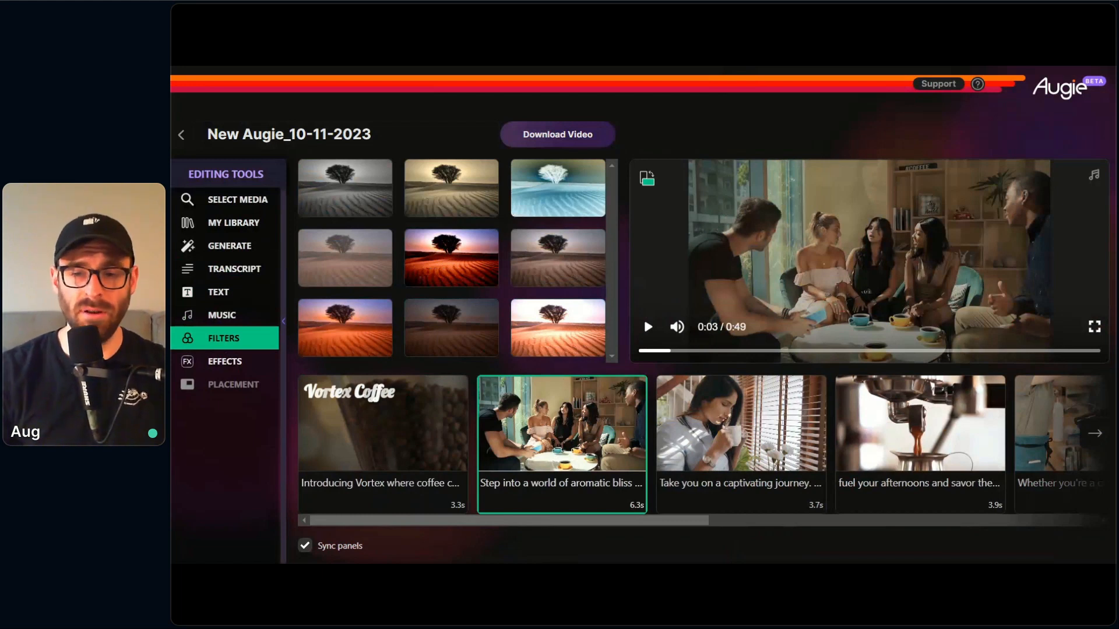
{"action": "left_click", "coordinate": [230, 362]}
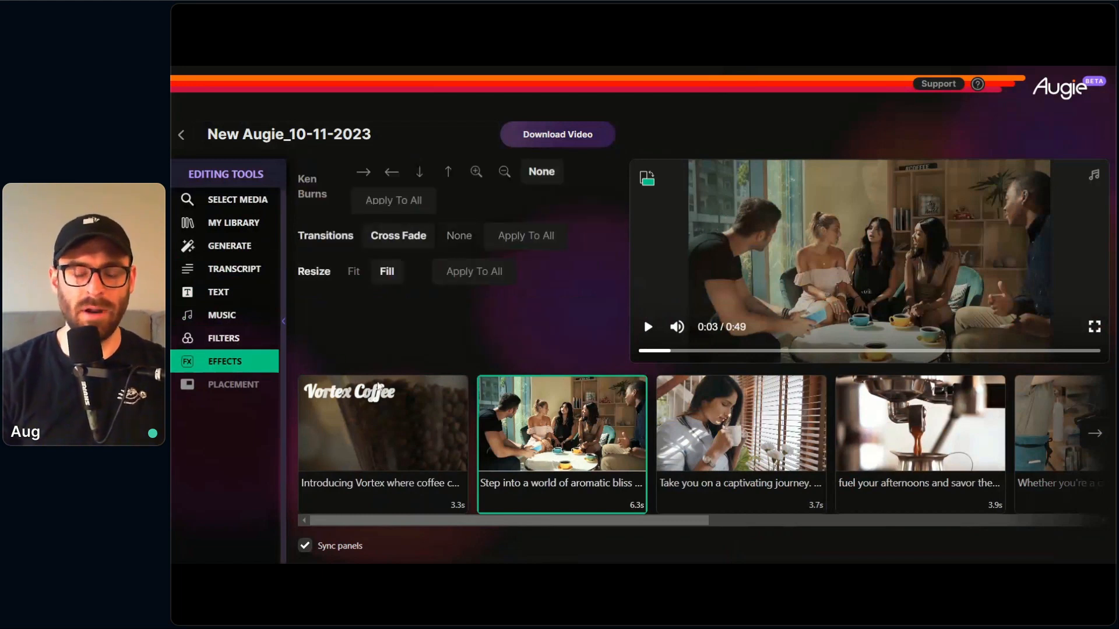
Step: Search stock photos for "coffee" and replace the "Step into a world of aromatic bliss" clip's media with the hand holding a steaming mug
{"action": "left_click", "coordinate": [243, 201]}
{"action": "left_click", "coordinate": [532, 172]}
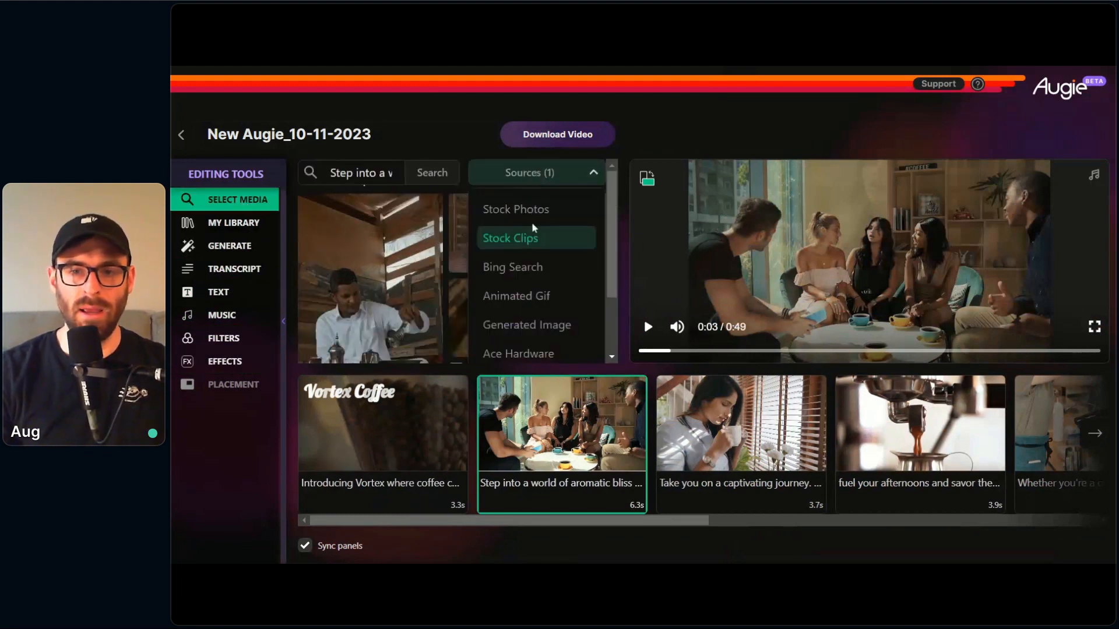
{"action": "left_click", "coordinate": [534, 213]}
{"action": "left_click", "coordinate": [535, 236]}
{"action": "double_click", "coordinate": [365, 173]}
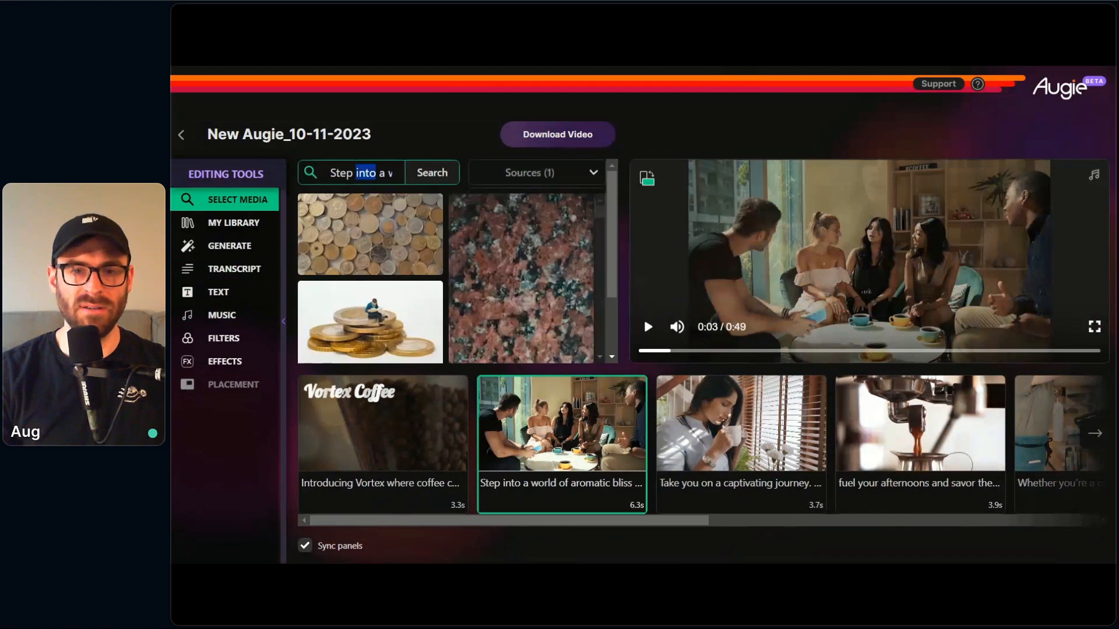
{"action": "triple_click", "coordinate": [366, 173]}
{"action": "type", "text": "coffee"}
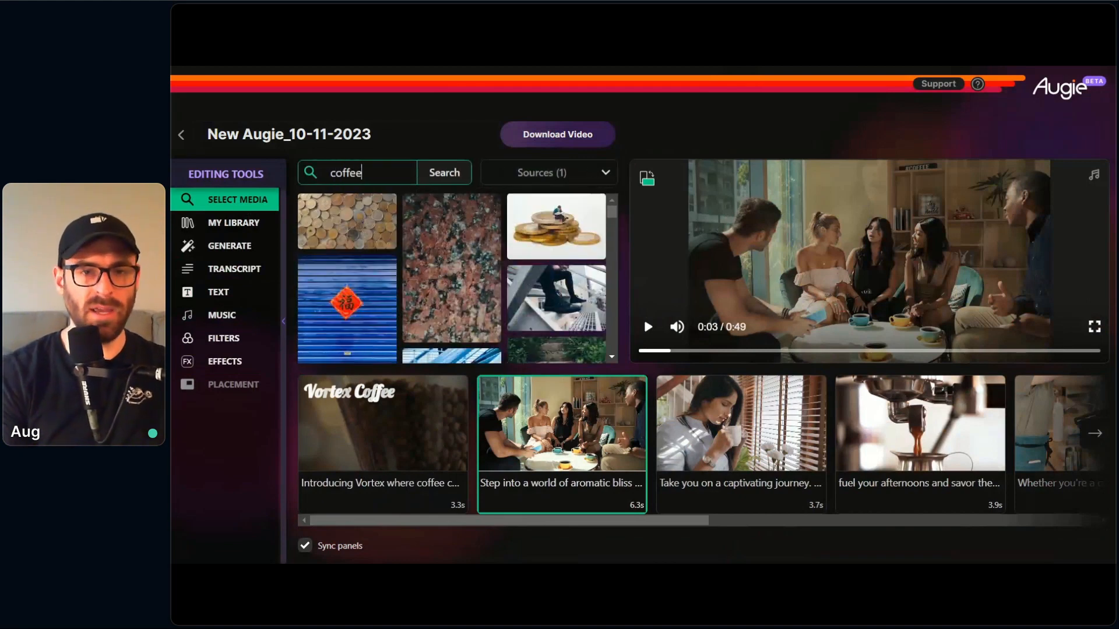
{"action": "key", "text": "Return"}
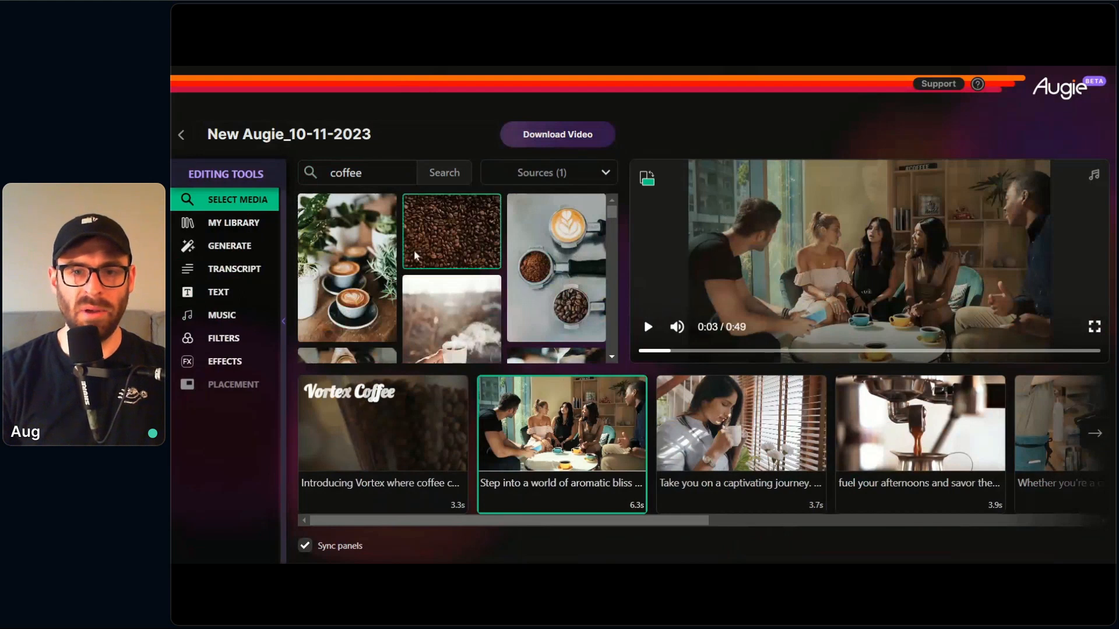
{"action": "scroll", "coordinate": [369, 240], "scroll_direction": "down", "scroll_amount": 2}
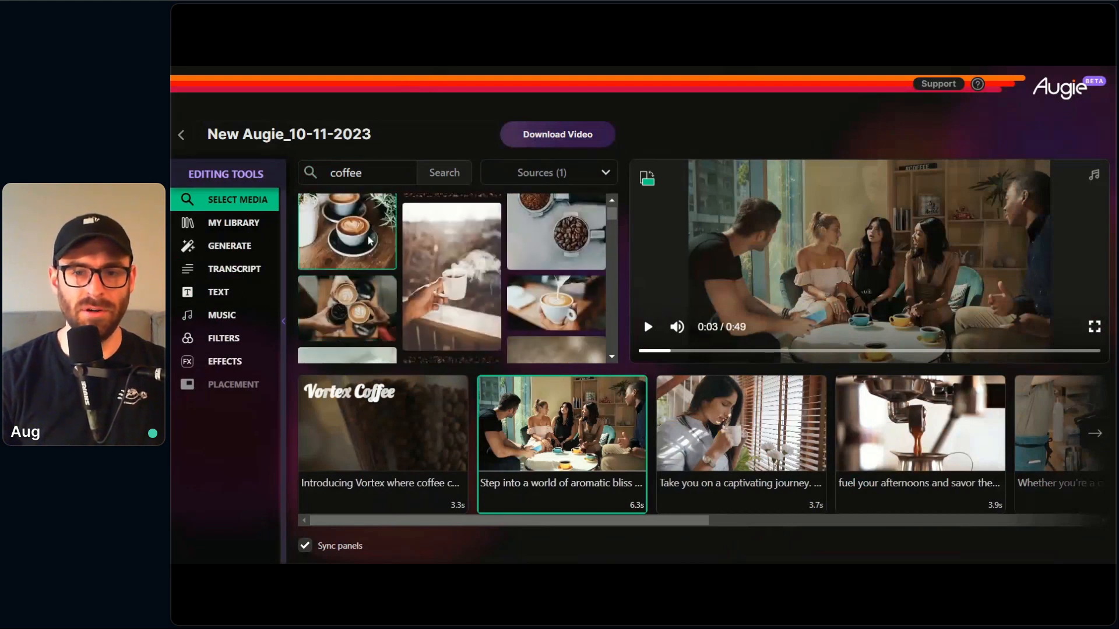
{"action": "left_click", "coordinate": [430, 302]}
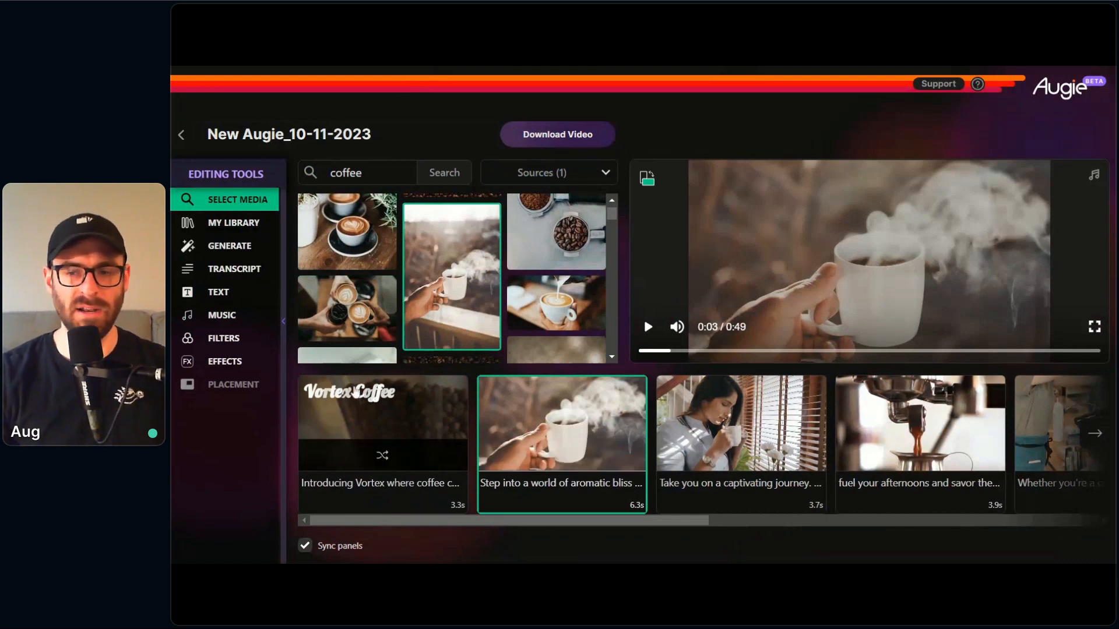
Step: Apply the Ken Burns zoom-in effect to the steaming mug clip and preview its motion
{"action": "left_click", "coordinate": [259, 363]}
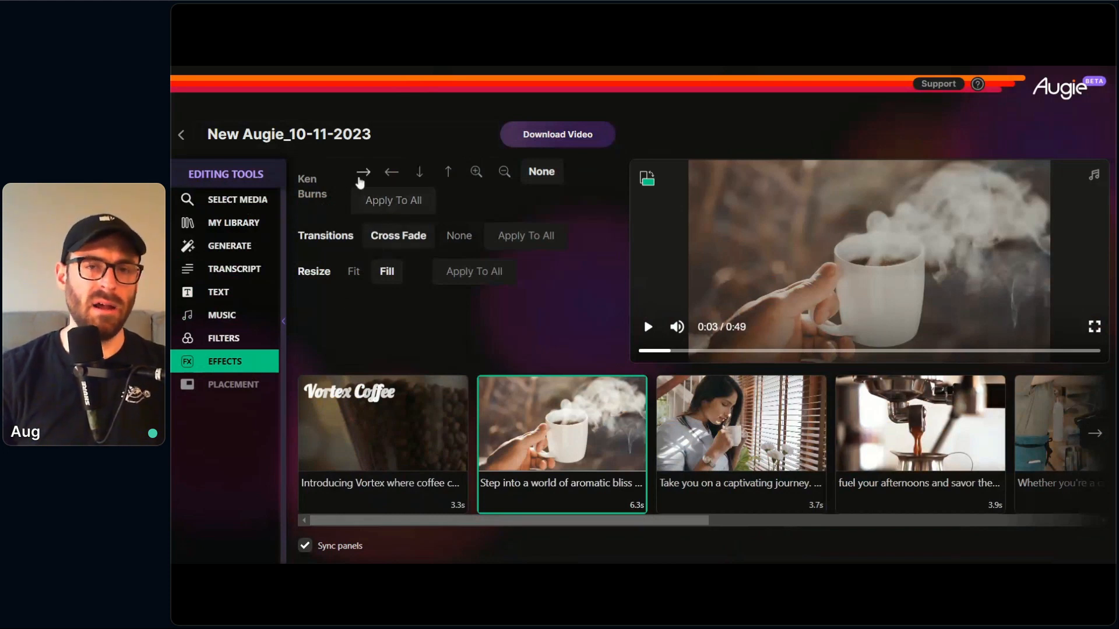
{"action": "left_click", "coordinate": [476, 173]}
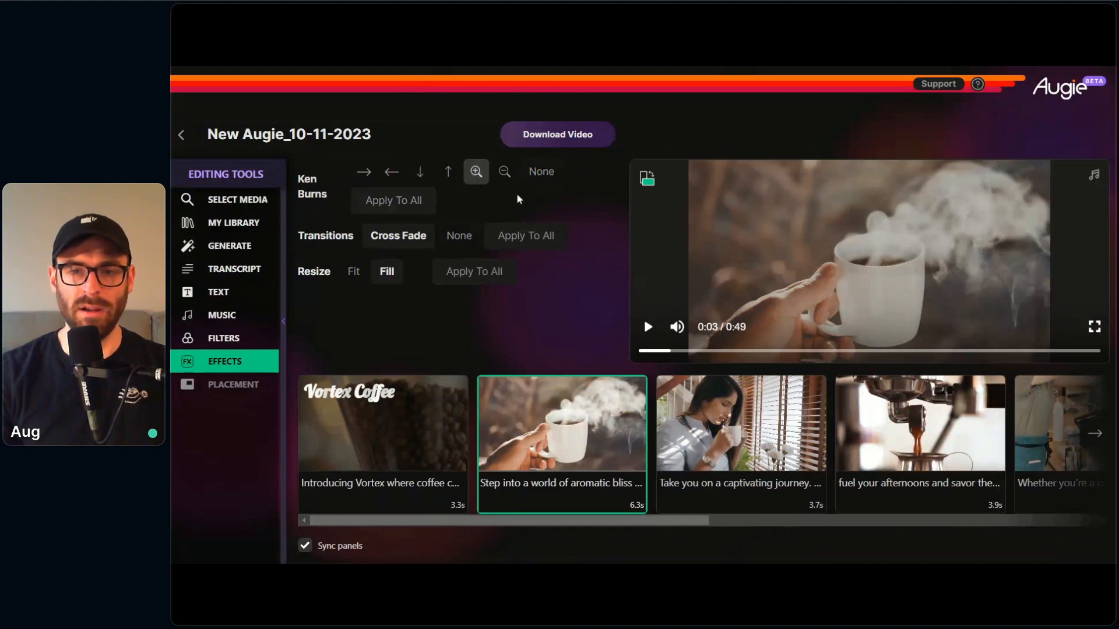
{"action": "left_click", "coordinate": [648, 327]}
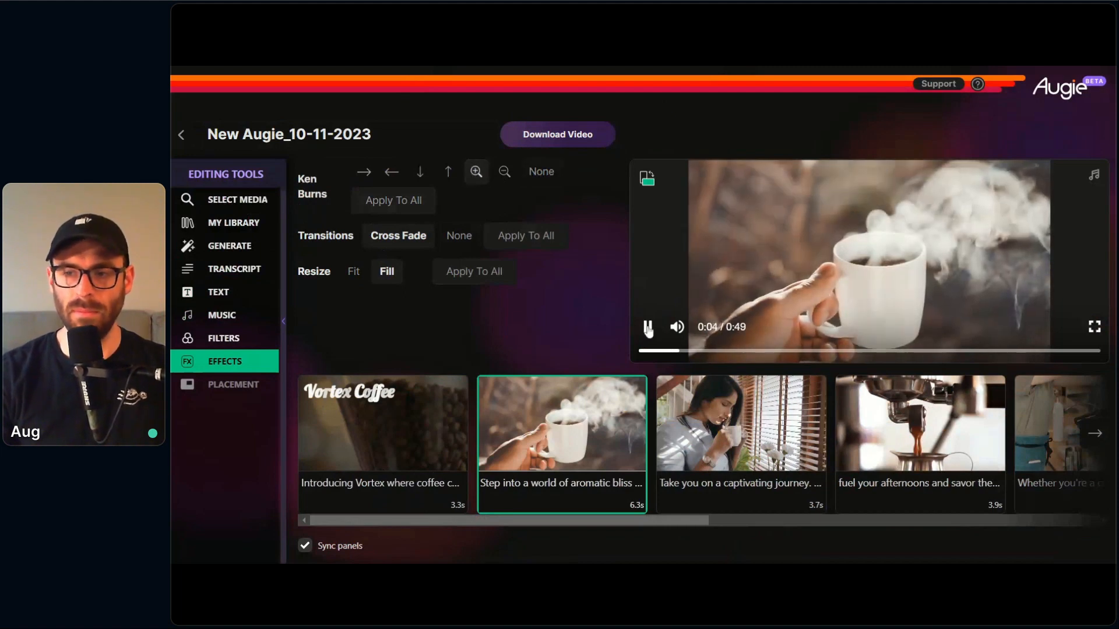
{"action": "left_click", "coordinate": [647, 327]}
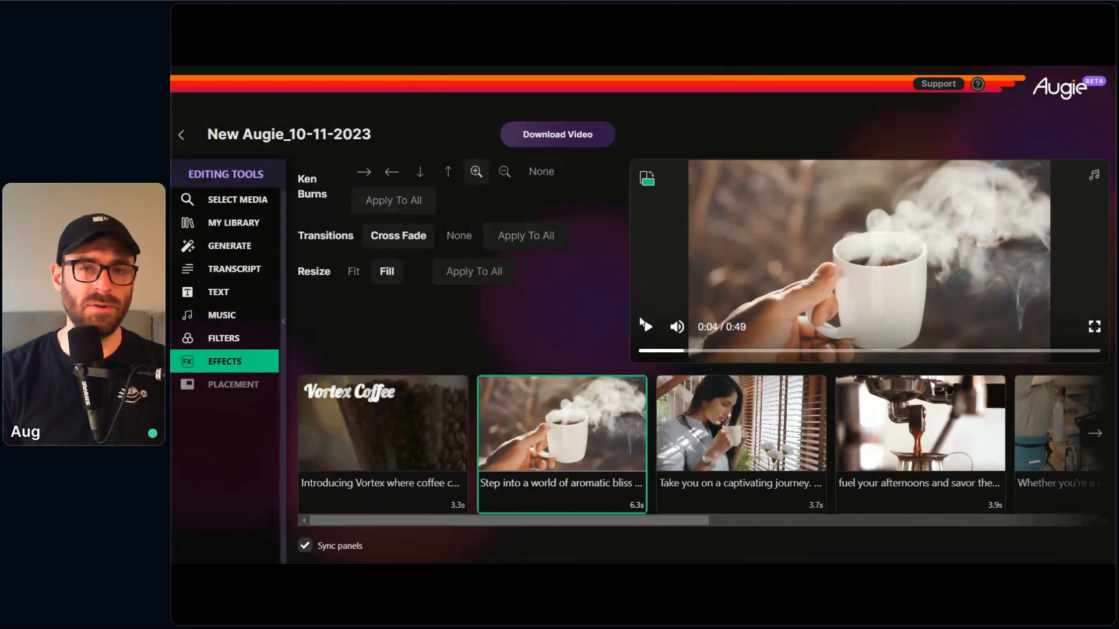
Step: Switch the steaming mug clip's Ken Burns effect to zoom out and preview it from the clip's start
{"action": "left_click", "coordinate": [503, 175]}
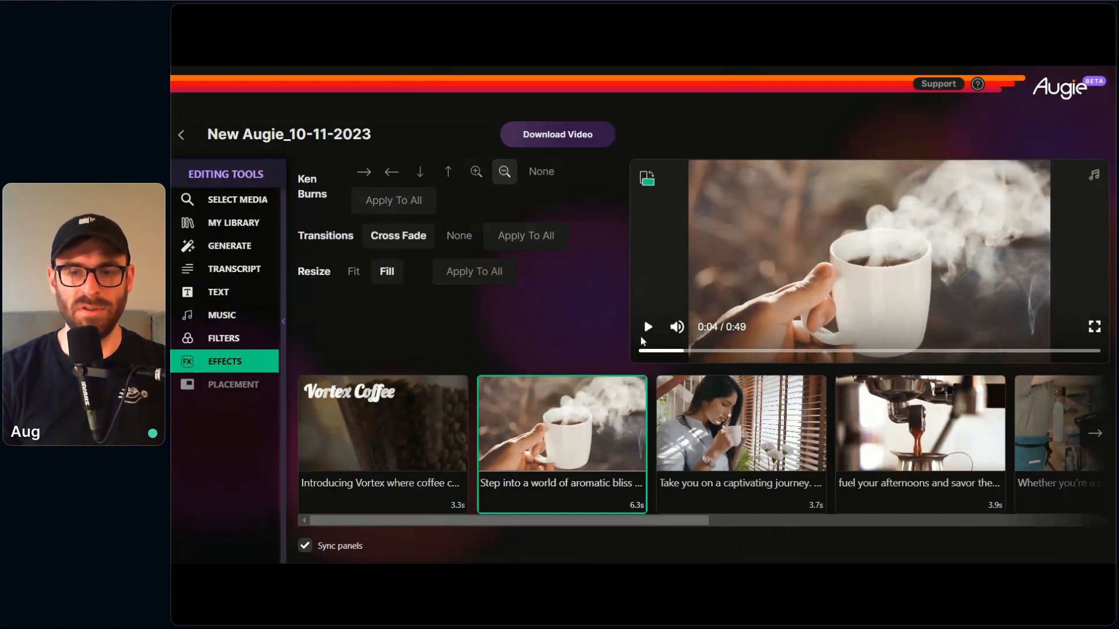
{"action": "left_click", "coordinate": [647, 328]}
{"action": "left_click", "coordinate": [647, 328]}
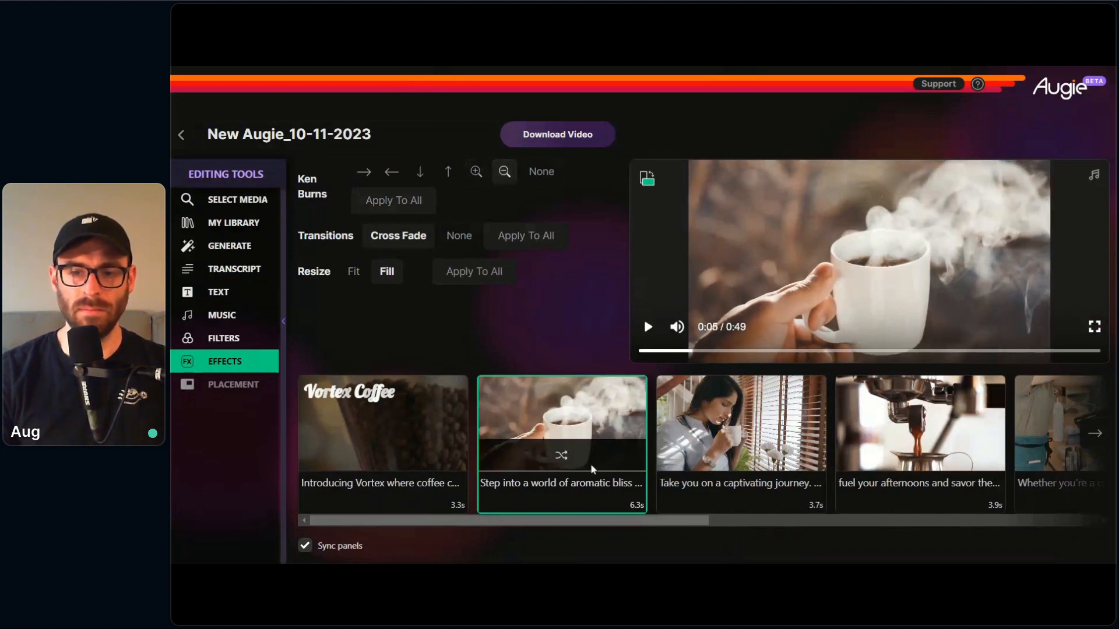
{"action": "left_click", "coordinate": [585, 489]}
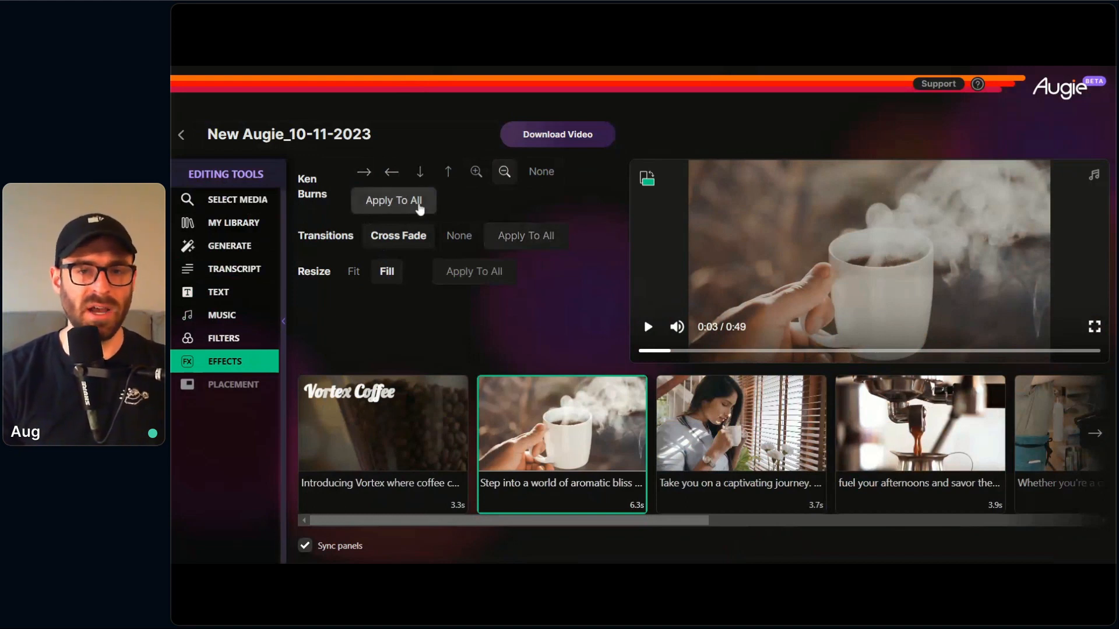
{"action": "left_click", "coordinate": [649, 332]}
{"action": "left_click", "coordinate": [647, 329]}
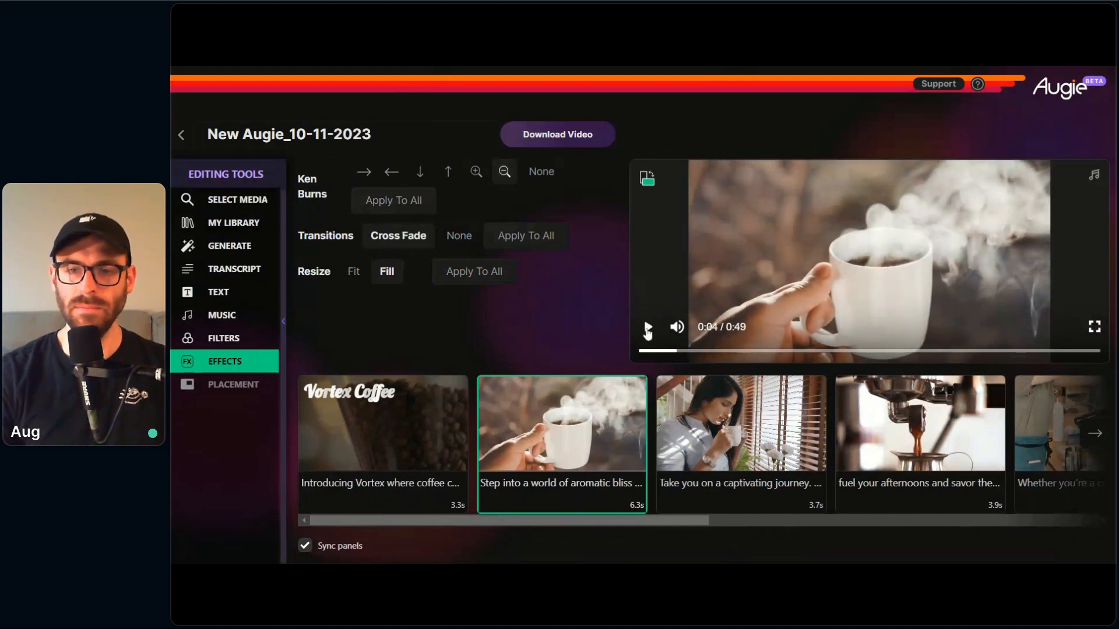
Step: Set the steaming mug clip's transition to None and apply that setting to all clips
{"action": "left_click", "coordinate": [459, 238]}
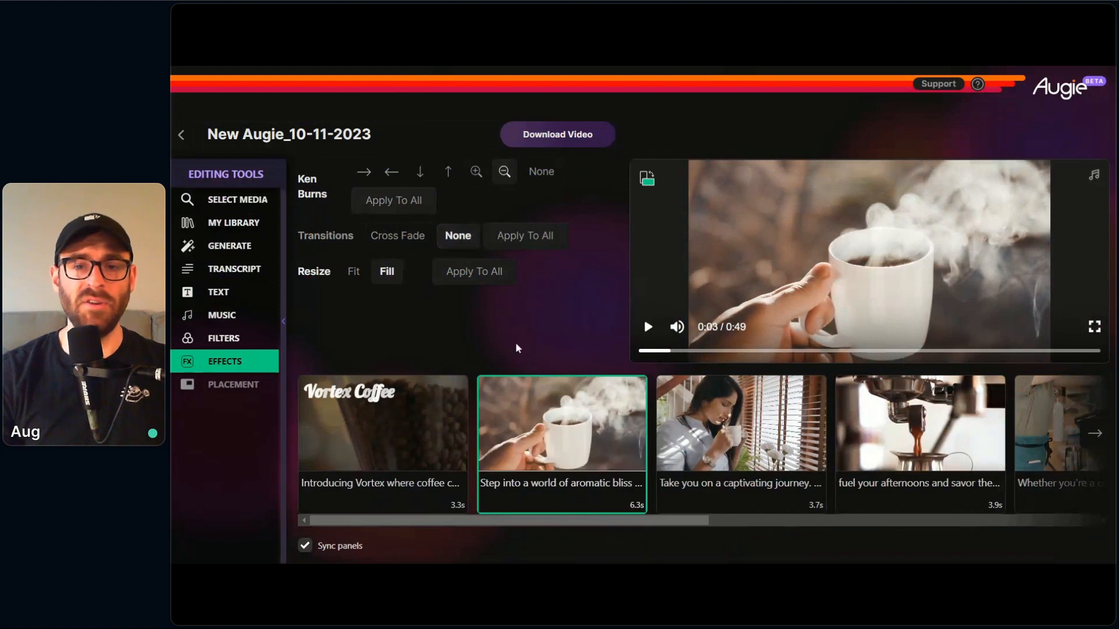
{"action": "left_click", "coordinate": [525, 237]}
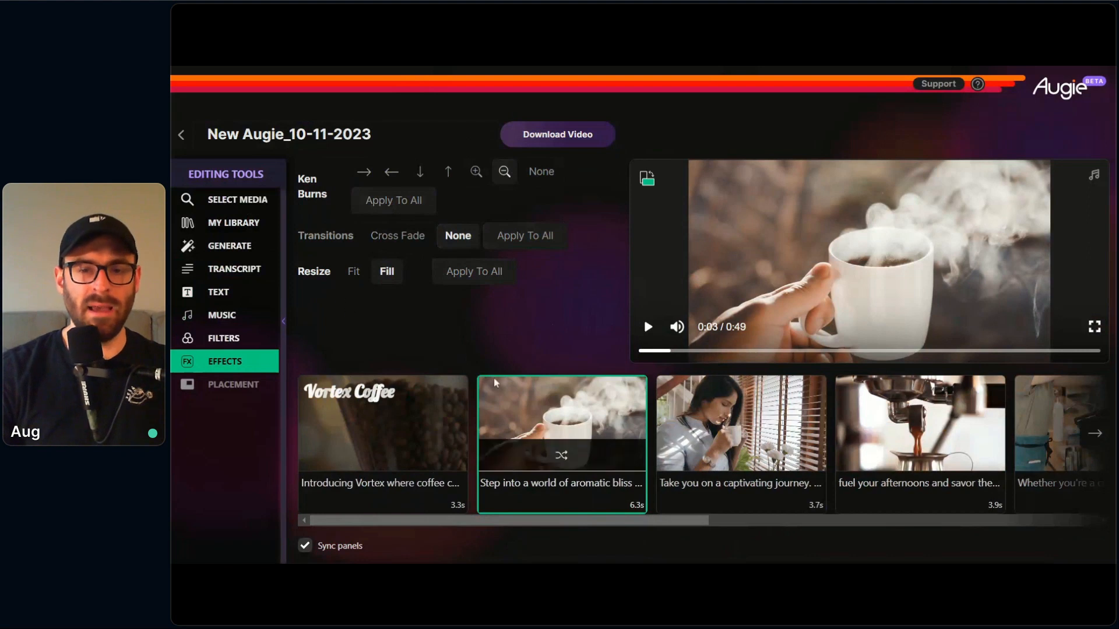
{"action": "mouse_move", "coordinate": [486, 385]}
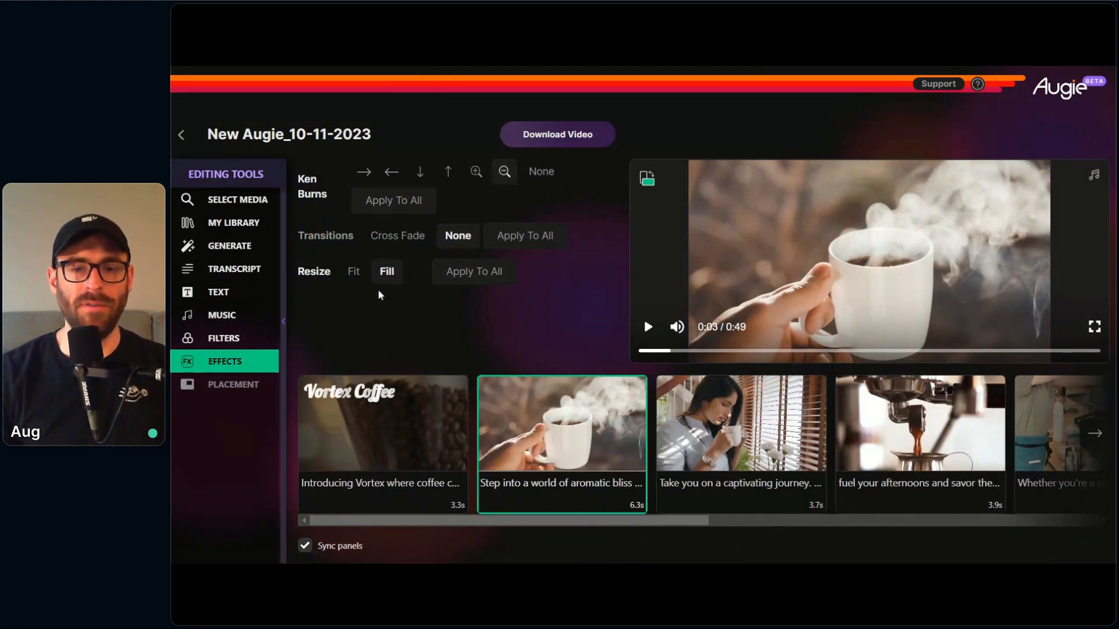
Step: Try the Fit resize option on the steaming mug clip, and return it to Fill
{"action": "left_click", "coordinate": [354, 272]}
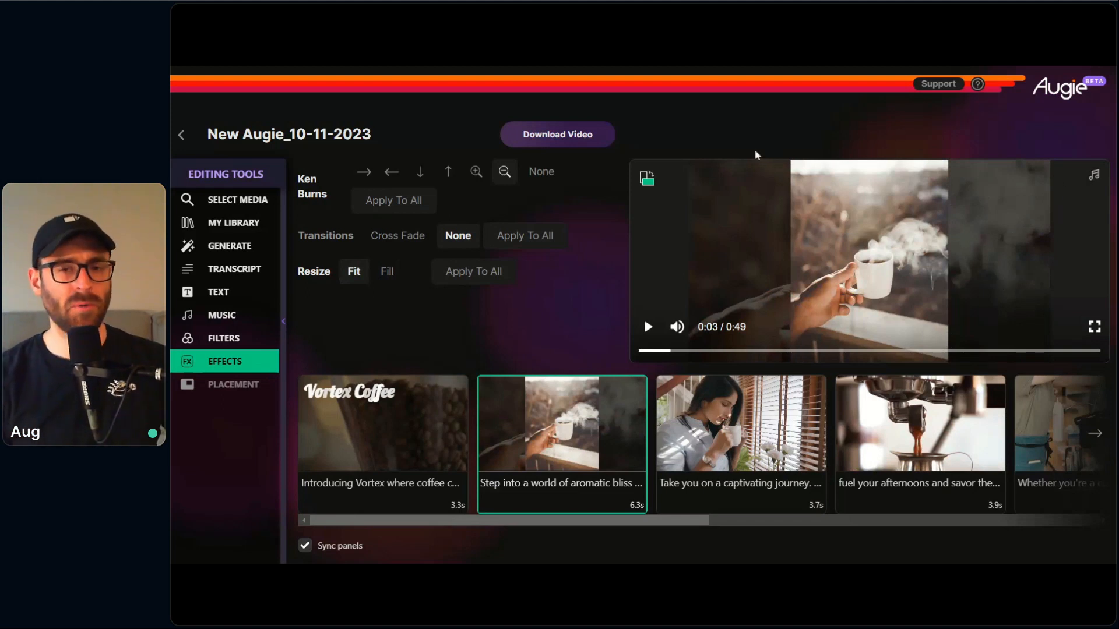
{"action": "left_click", "coordinate": [389, 273]}
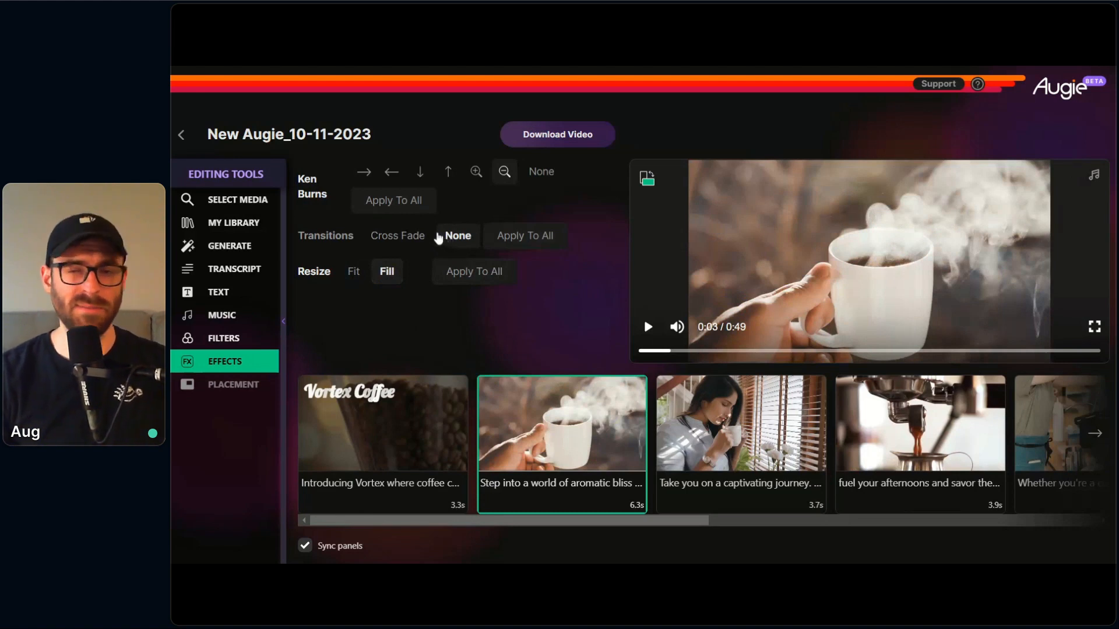
{"action": "mouse_move", "coordinate": [685, 522]}
{"action": "left_mouse_down"}
{"action": "mouse_move", "coordinate": [787, 524]}
{"action": "mouse_move", "coordinate": [668, 522]}
{"action": "left_mouse_up"}
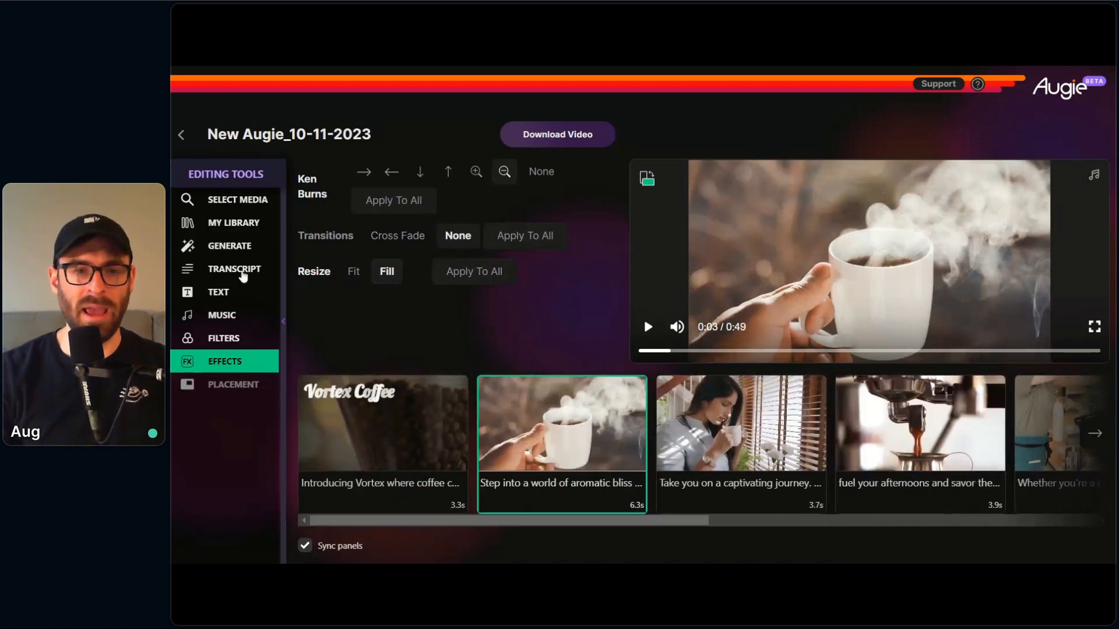
Step: Examine the personal media library's asset upload options and folder choices
{"action": "left_click", "coordinate": [236, 224]}
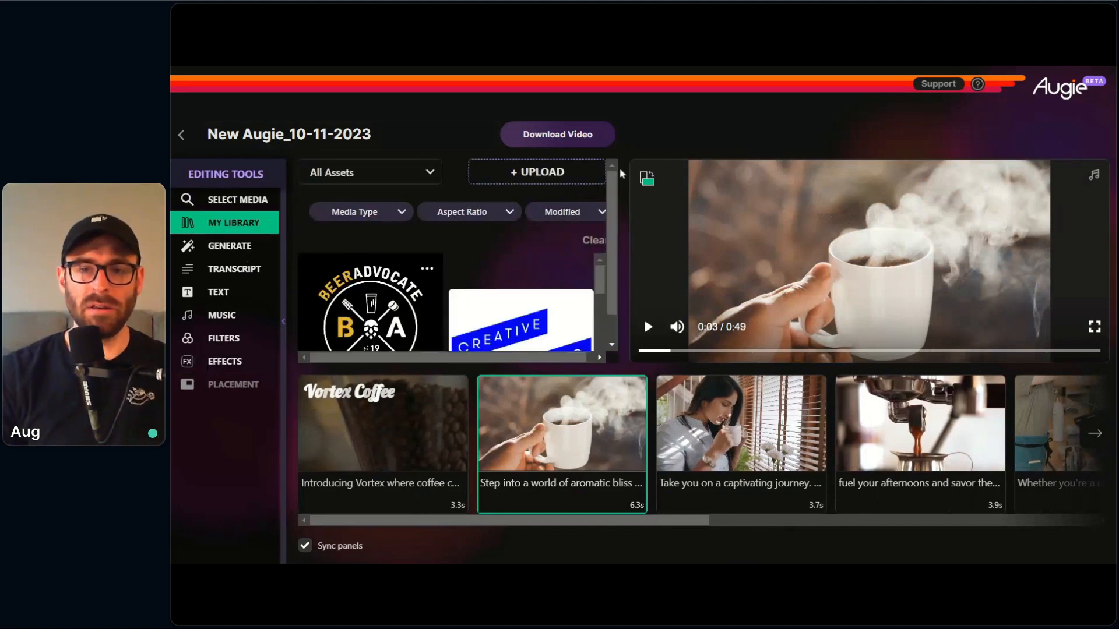
{"action": "left_click", "coordinate": [586, 172]}
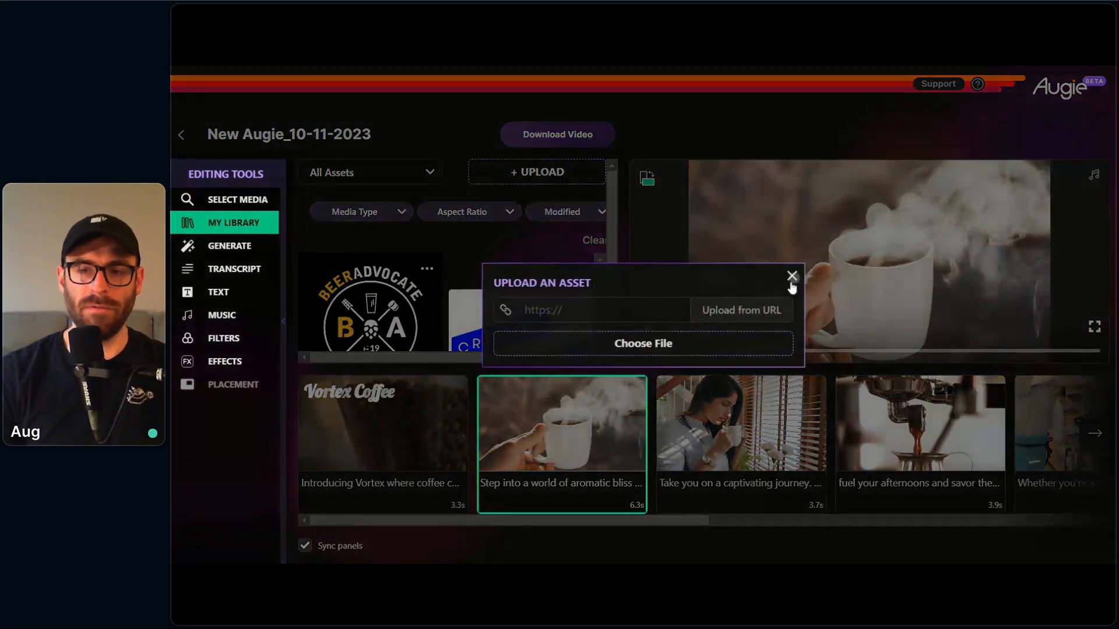
{"action": "left_click", "coordinate": [791, 276]}
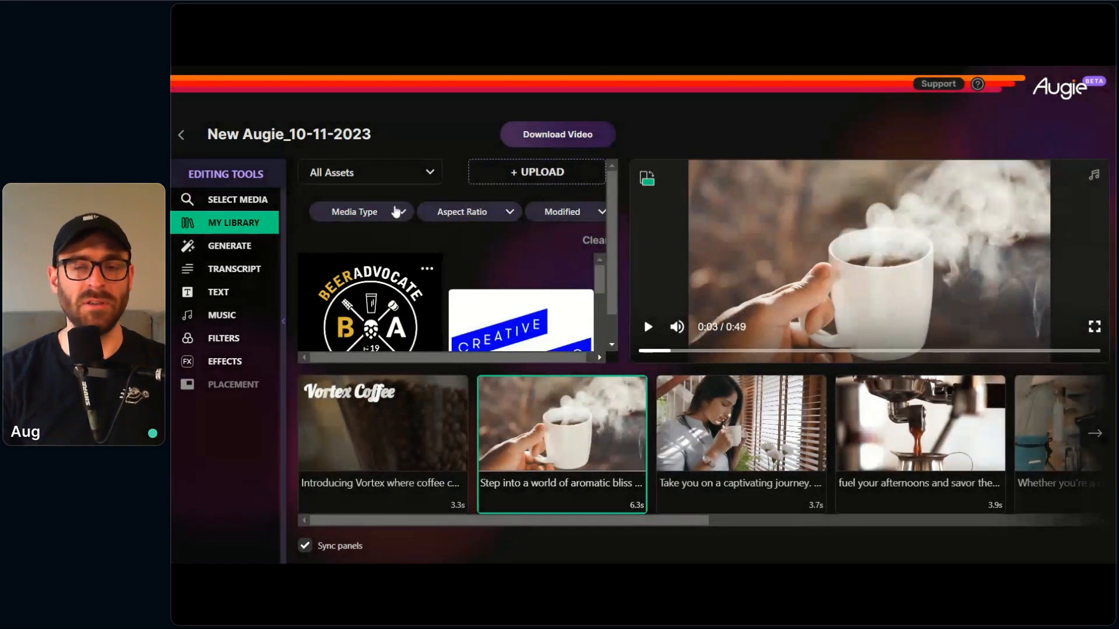
{"action": "left_click", "coordinate": [348, 171]}
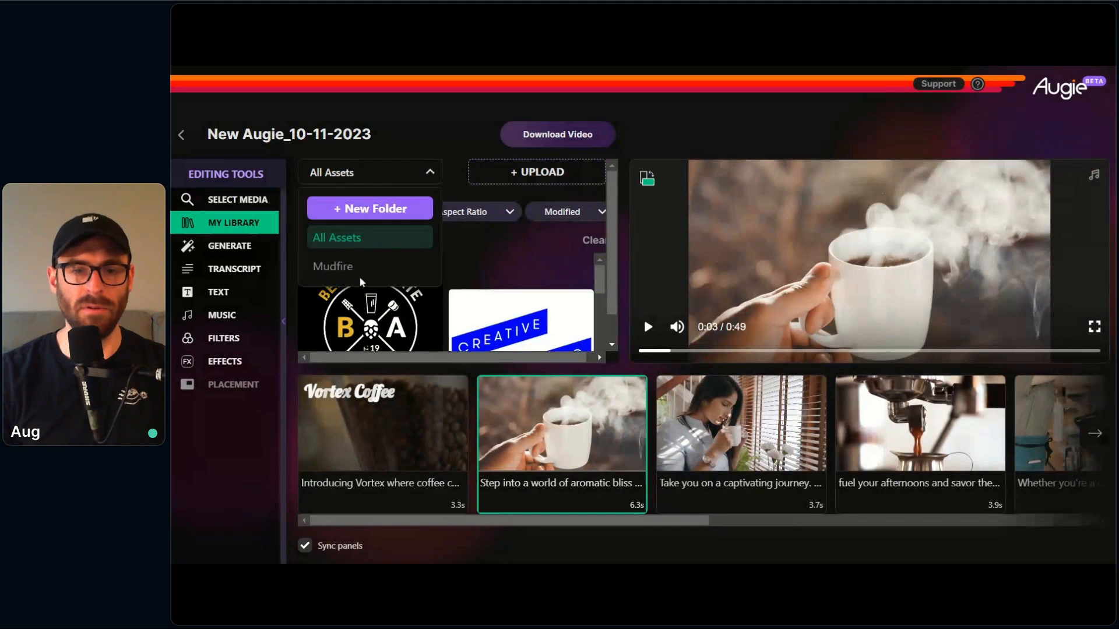
{"action": "left_click", "coordinate": [457, 176]}
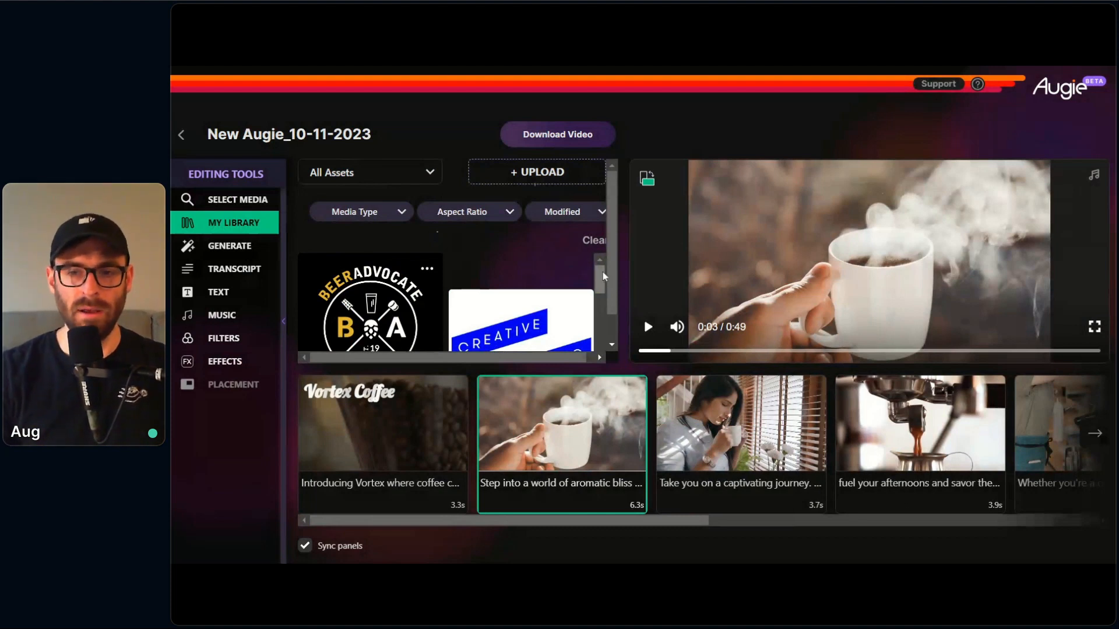
Step: Replace the "Take you on a captivating journey" clip's footage with the red coffee cup image from the personal library
{"action": "left_click_drag", "start_coordinate": [603, 272], "coordinate": [599, 288]}
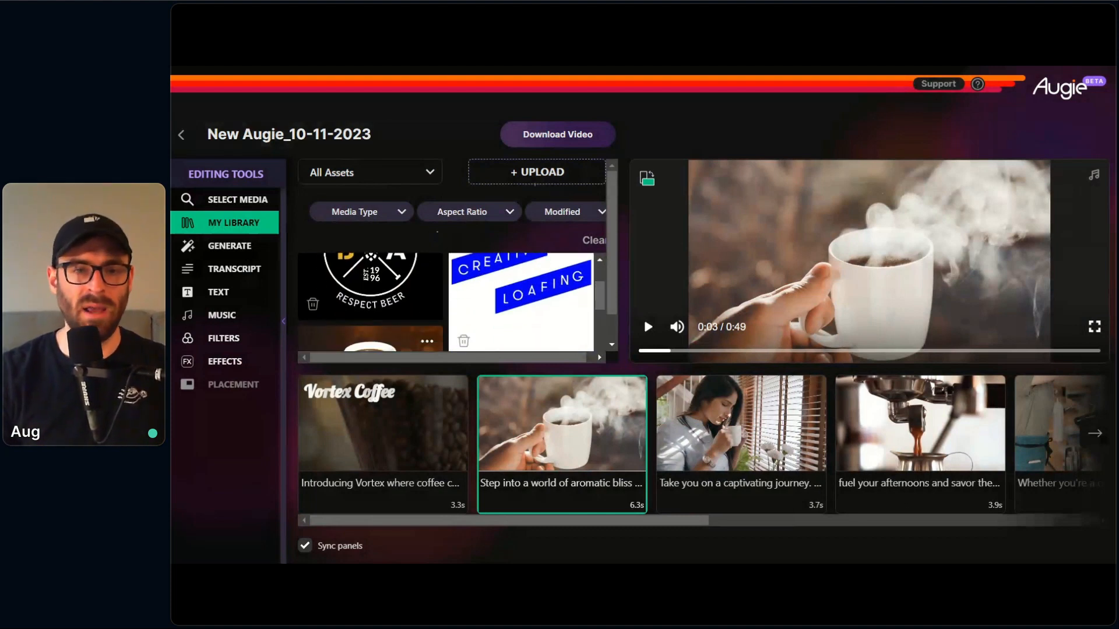
{"action": "left_click", "coordinate": [761, 504]}
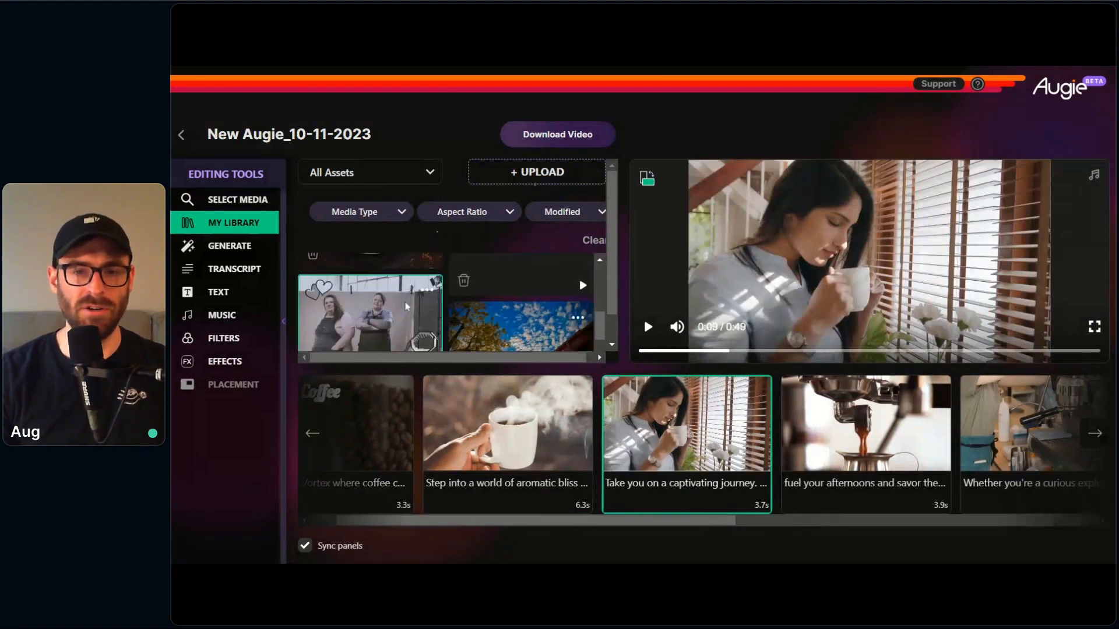
{"action": "scroll", "coordinate": [407, 307], "scroll_direction": "down", "scroll_amount": 1}
{"action": "scroll", "coordinate": [407, 307], "scroll_direction": "up", "scroll_amount": 2}
{"action": "left_click", "coordinate": [402, 307]}
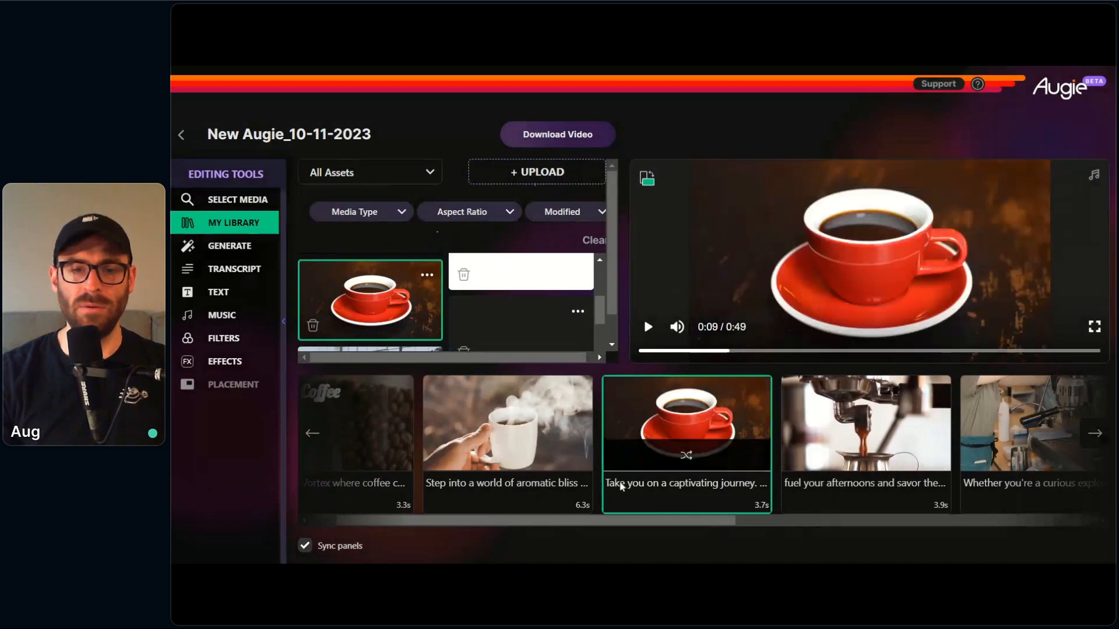
{"action": "left_click_drag", "start_coordinate": [628, 524], "coordinate": [579, 523]}
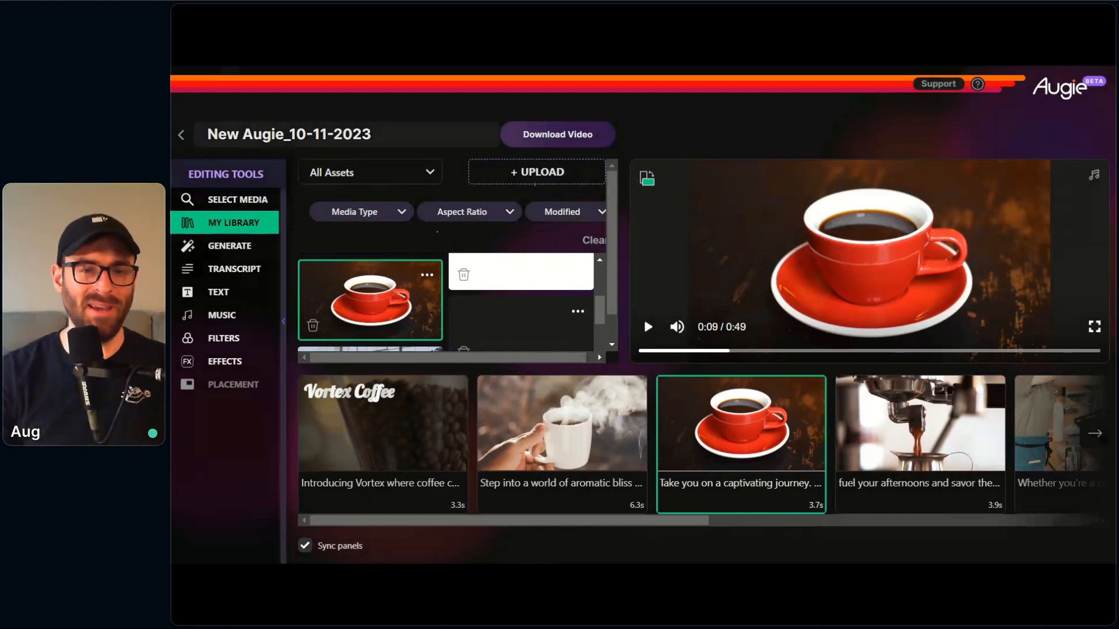
Step: Generate an AI image from the prompt "coffee steaming foam" for the "Take you on a captivating journey" clip
{"action": "left_click", "coordinate": [250, 250]}
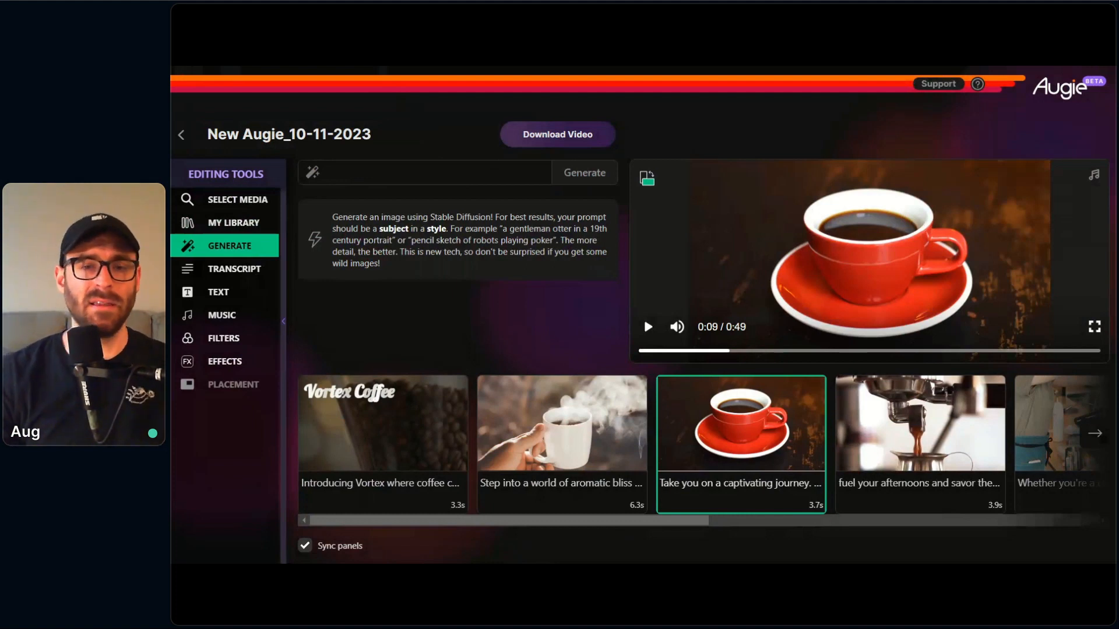
{"action": "left_click", "coordinate": [399, 172]}
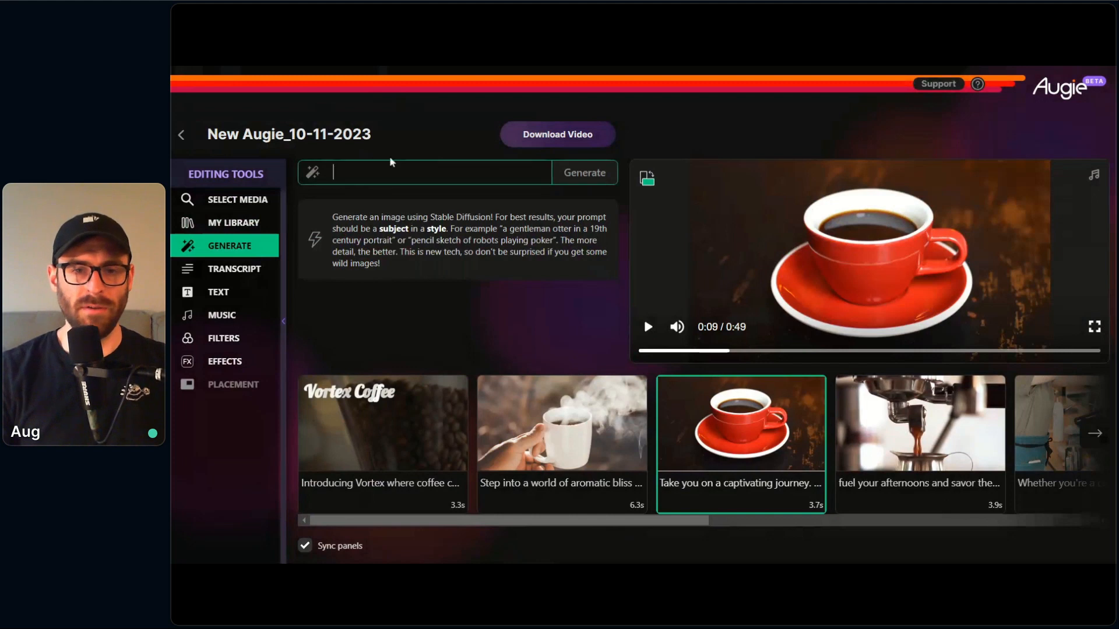
{"action": "type", "text": "coffee"}
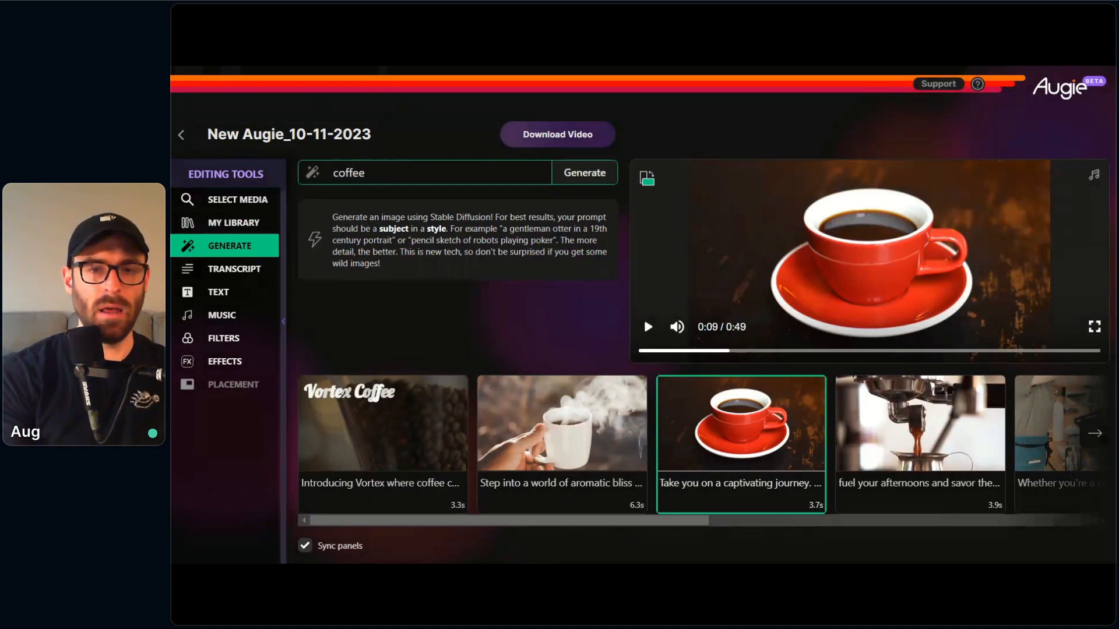
{"action": "type", "text": "stea"}
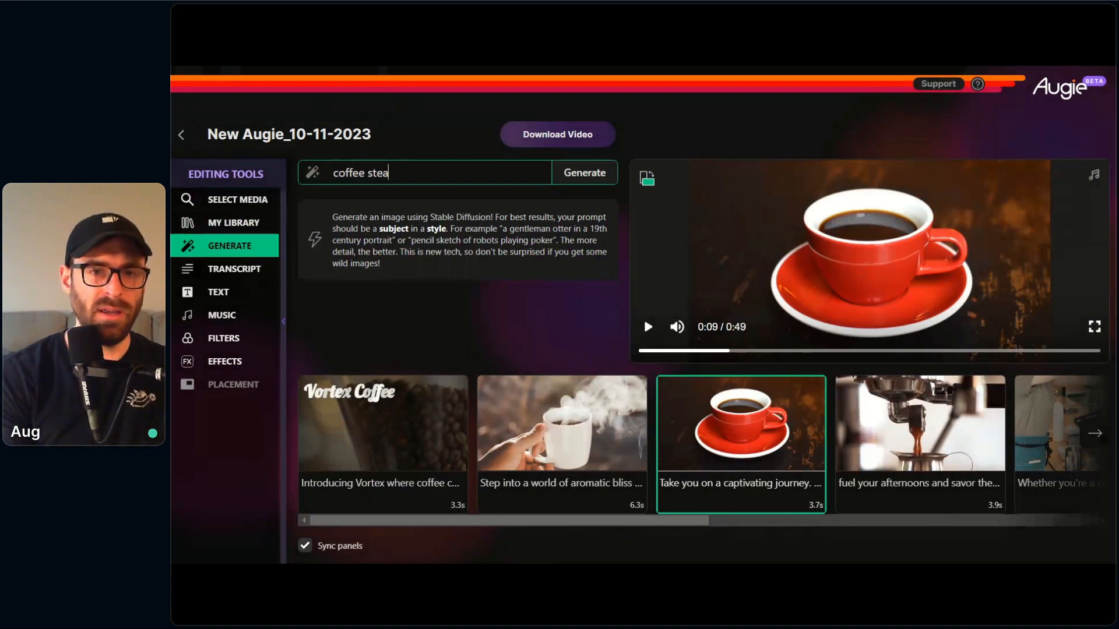
{"action": "type", "text": "ming "}
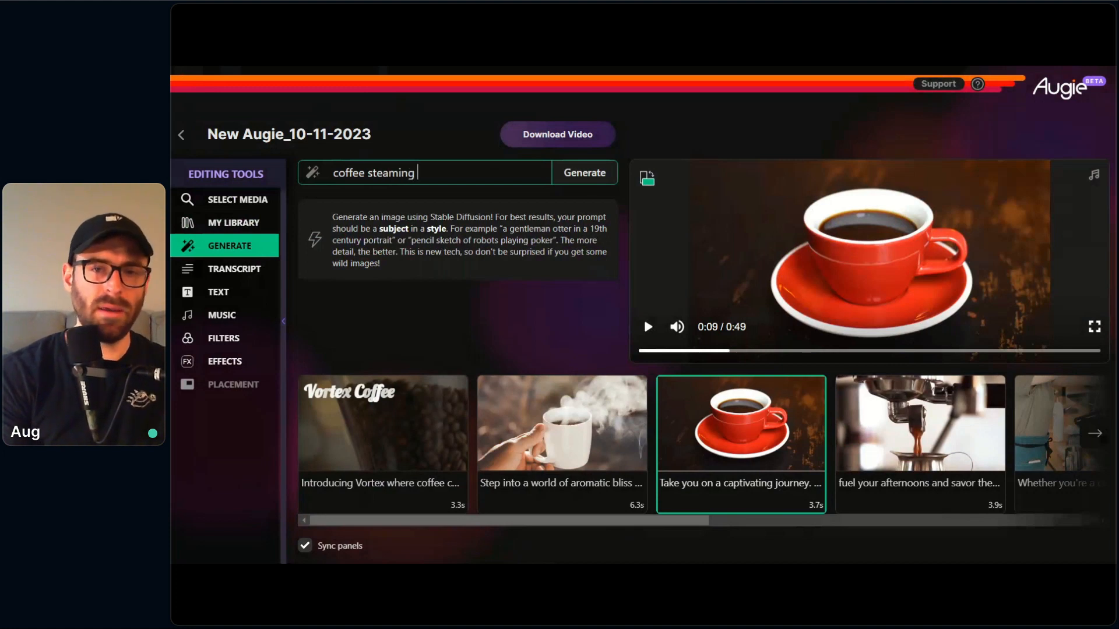
{"action": "type", "text": "foam"}
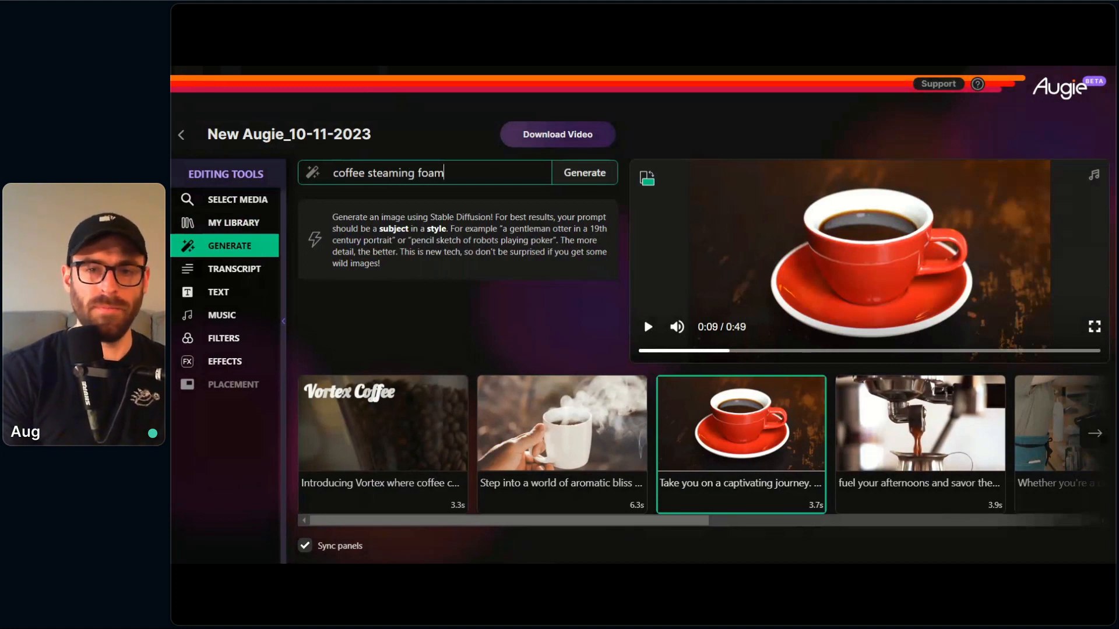
{"action": "key", "text": "Return"}
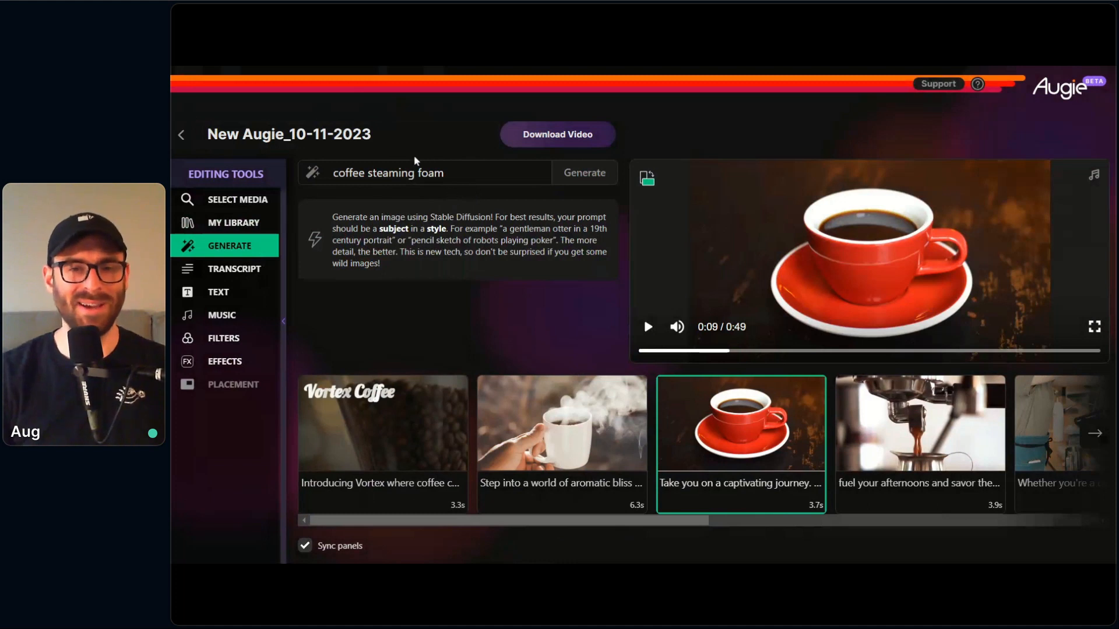
{"action": "left_click", "coordinate": [578, 179]}
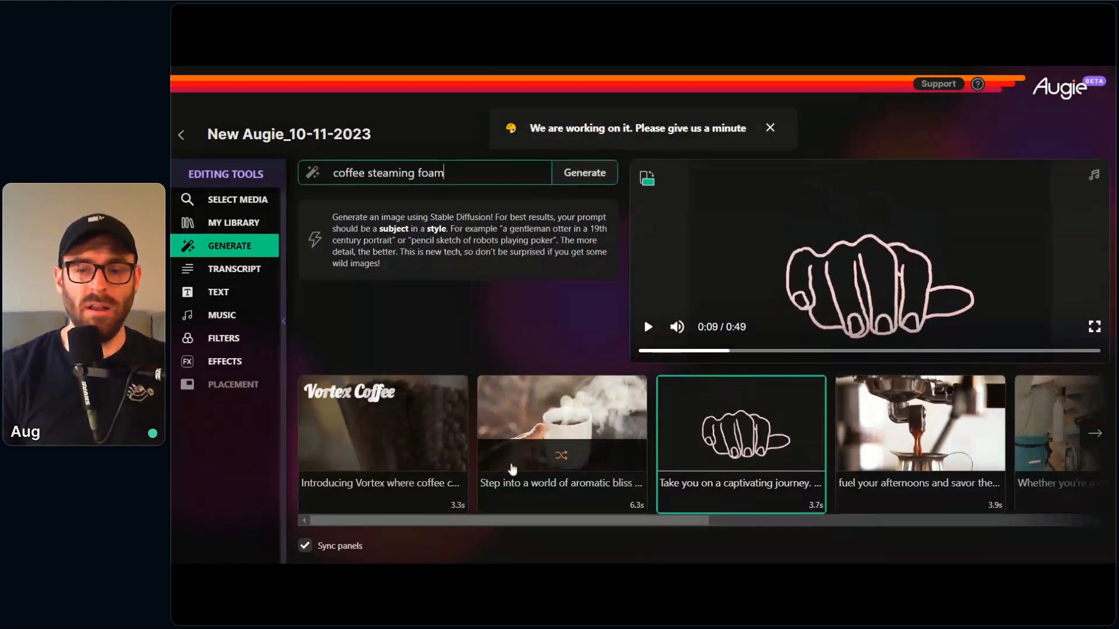
Step: Shuffle the "Step into a world of aromatic bliss" clip's footage to the pour-over coffee shot, and preview it
{"action": "left_click", "coordinate": [537, 507]}
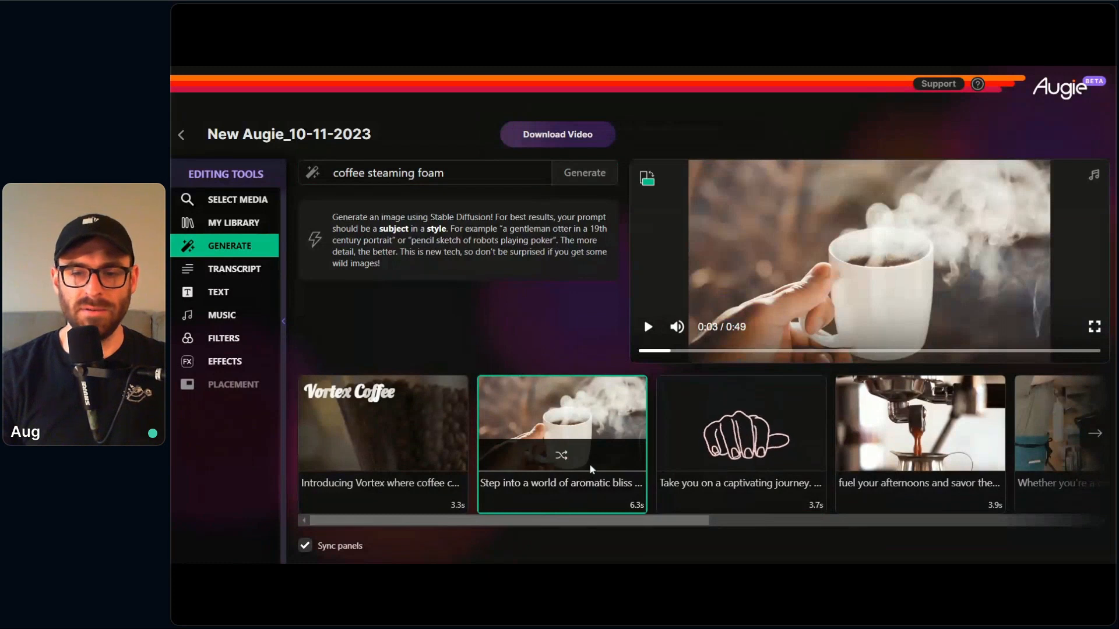
{"action": "left_click", "coordinate": [423, 473]}
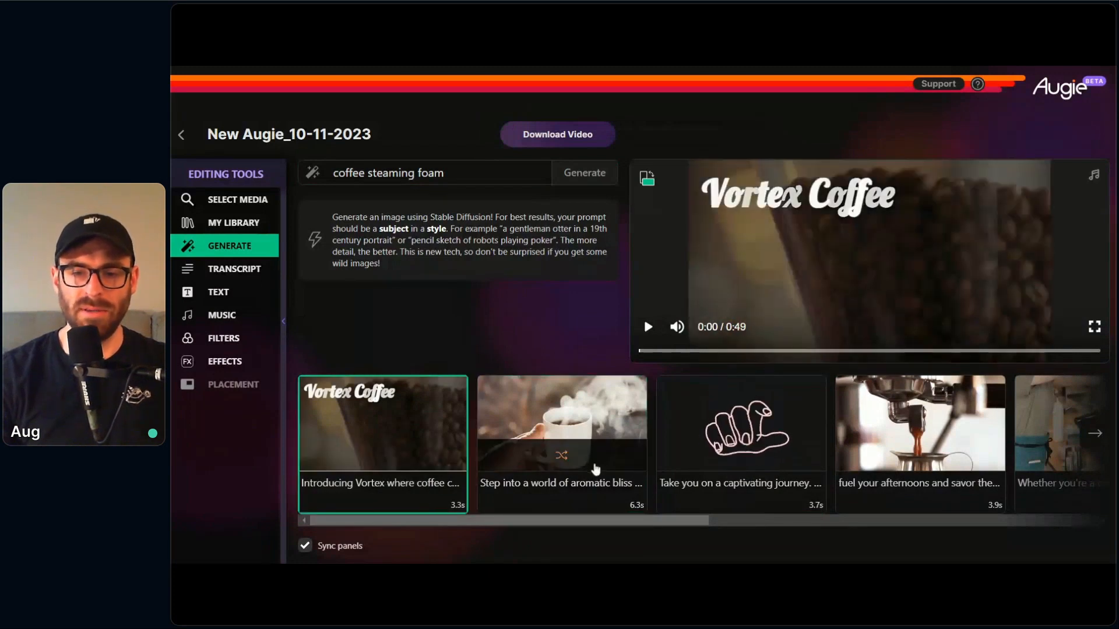
{"action": "left_click", "coordinate": [595, 469]}
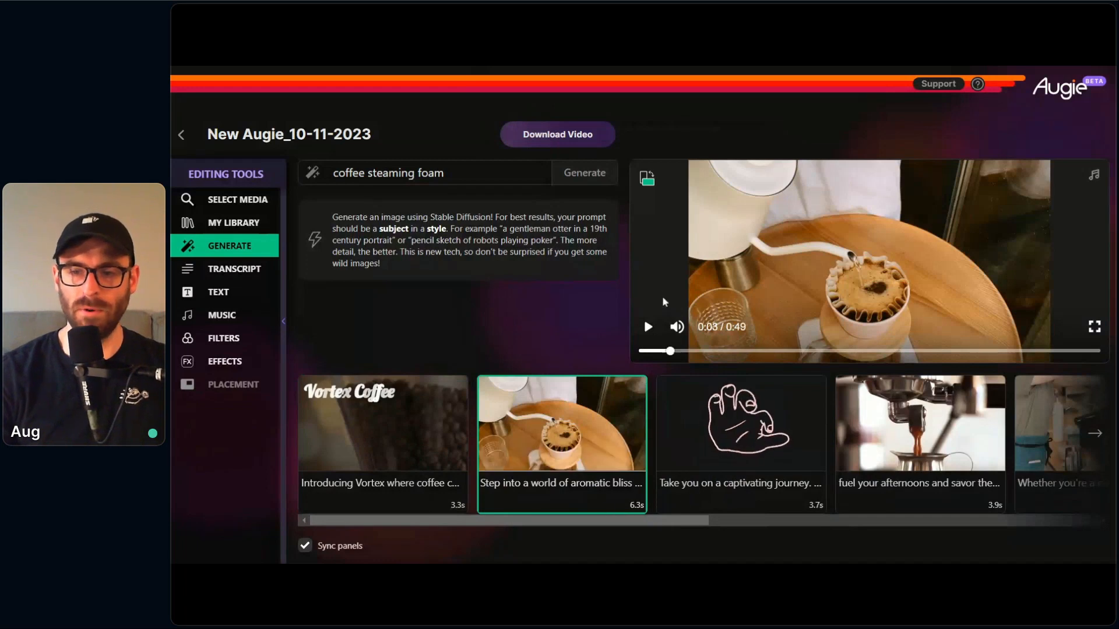
{"action": "left_click", "coordinate": [648, 327]}
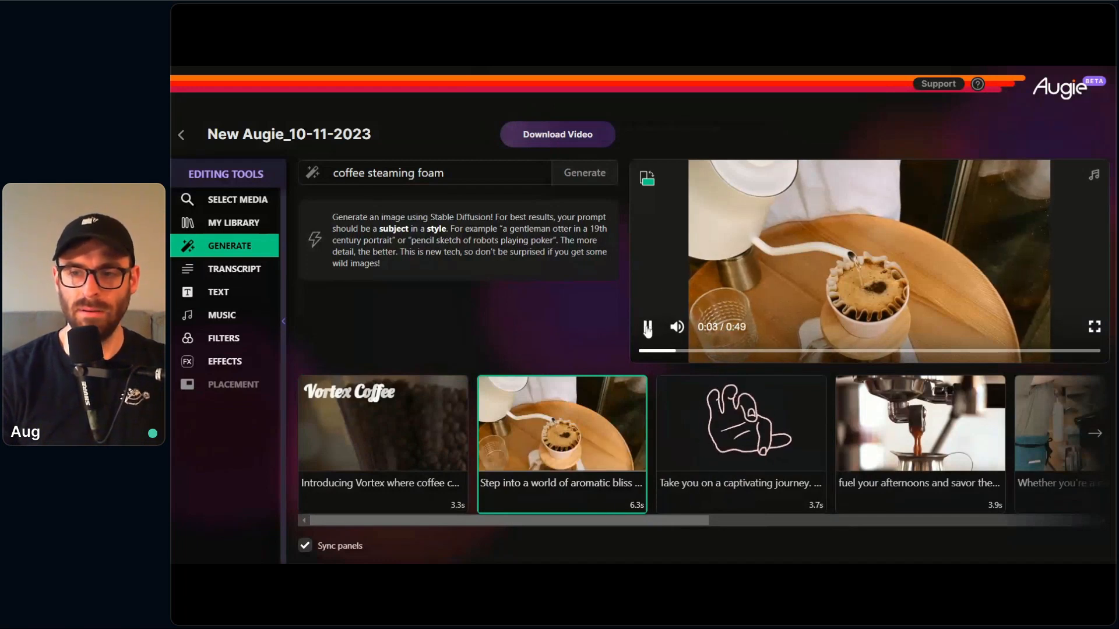
{"action": "left_click", "coordinate": [645, 326]}
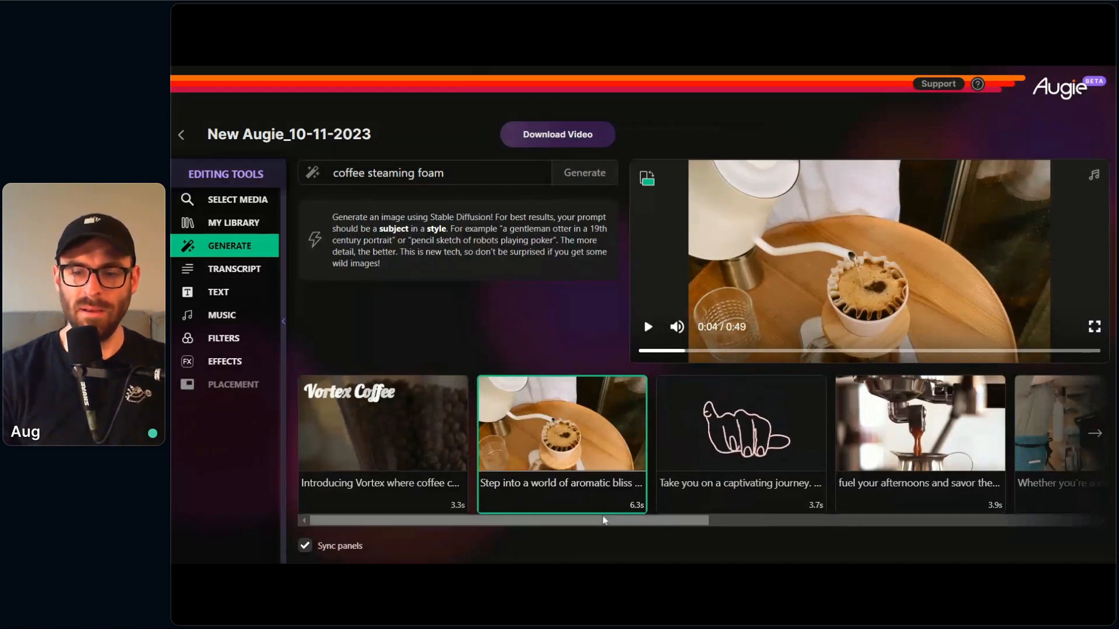
Step: Shuffle the "Discover the essence of Vortex" clip's footage to the street-side coconut coffee shot, and preview it
{"action": "left_click_drag", "start_coordinate": [604, 521], "coordinate": [1010, 486]}
{"action": "left_click", "coordinate": [1023, 461]}
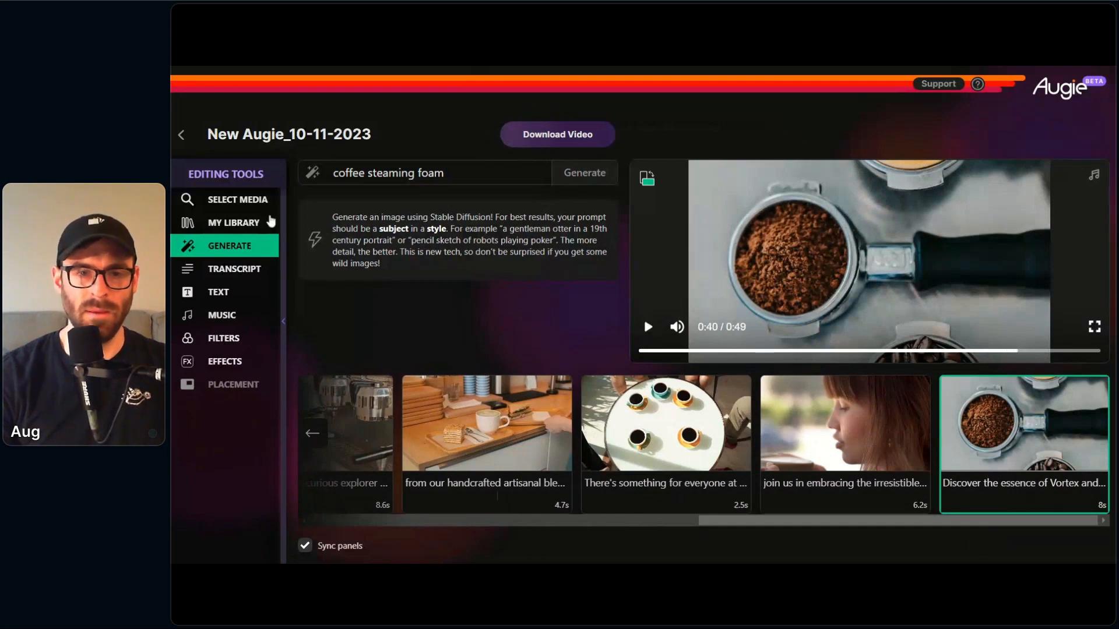
{"action": "left_click", "coordinate": [254, 200]}
{"action": "left_click", "coordinate": [566, 169]}
{"action": "left_click", "coordinate": [542, 237]}
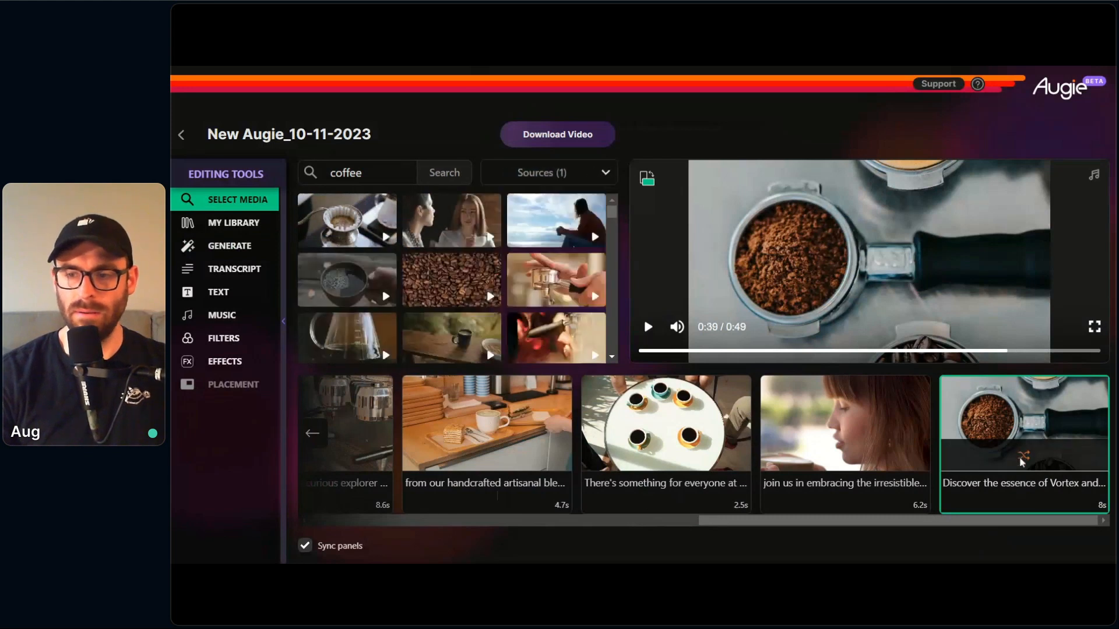
{"action": "left_click", "coordinate": [876, 505]}
{"action": "left_click", "coordinate": [1051, 462]}
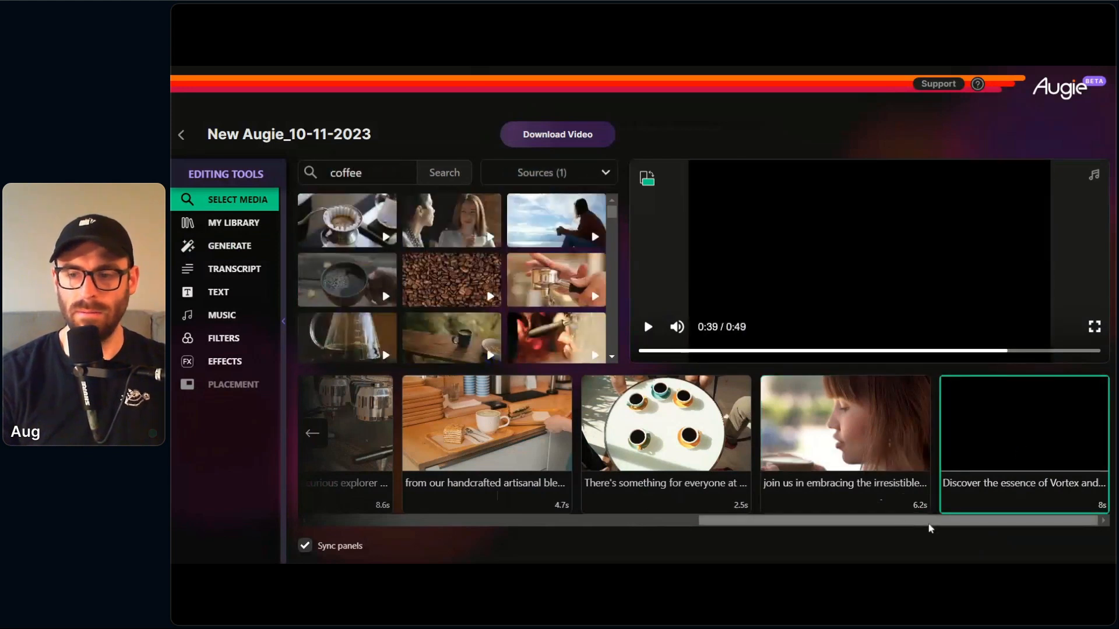
{"action": "left_click", "coordinate": [649, 330]}
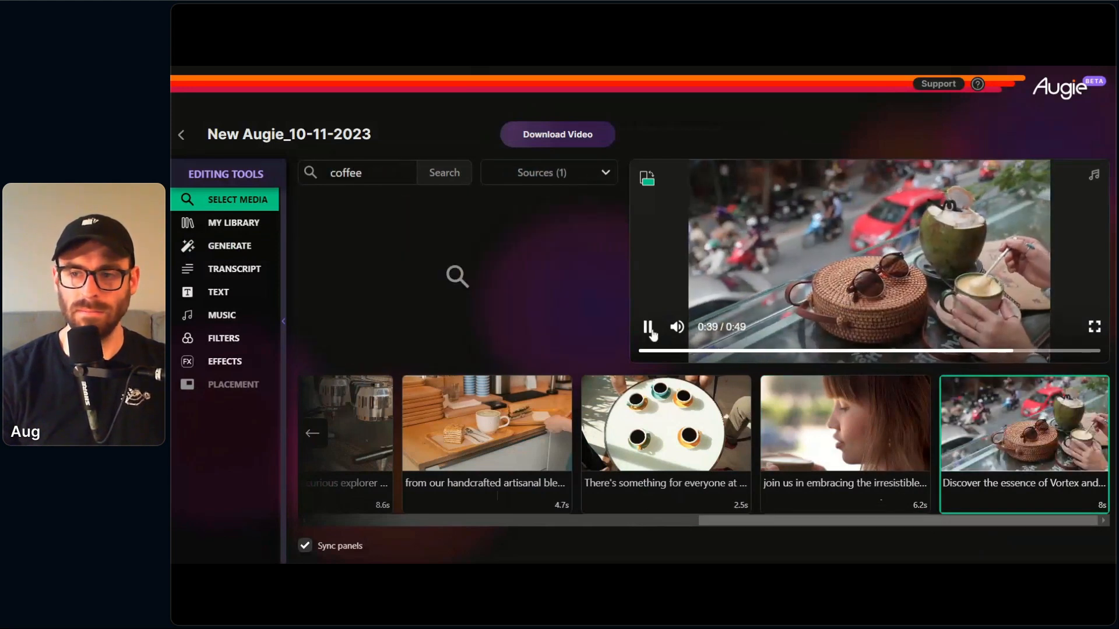
{"action": "left_click", "coordinate": [650, 329]}
Step: Check the AI-generated latte image in the "Take you on a captivating journey" clip
{"action": "left_click_drag", "start_coordinate": [912, 531], "coordinate": [701, 526]}
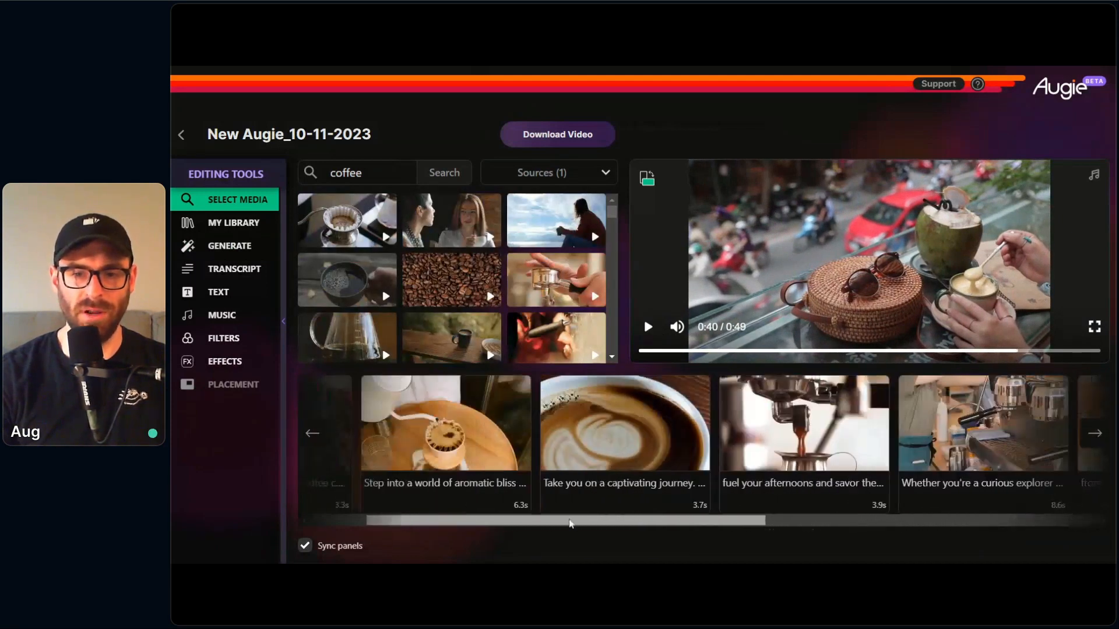
{"action": "left_click", "coordinate": [781, 501]}
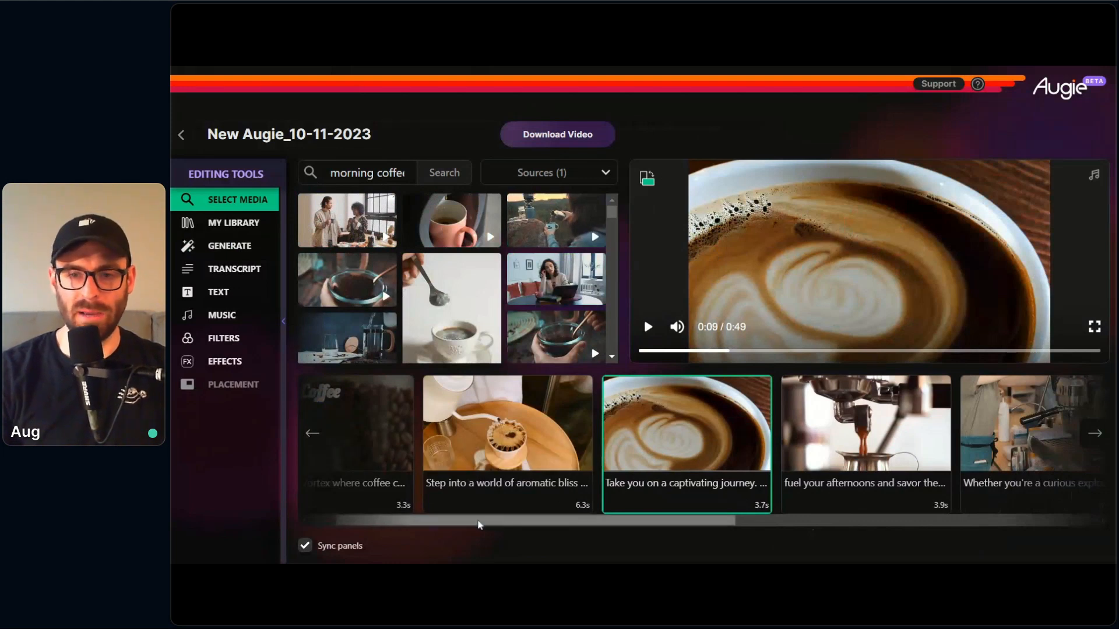
{"action": "left_click_drag", "start_coordinate": [479, 521], "coordinate": [376, 523]}
Step: Rename the video project as Vortex Coffee and start exporting the finished video for download
{"action": "left_click", "coordinate": [376, 135]}
{"action": "left_click_drag", "start_coordinate": [376, 135], "coordinate": [205, 135]}
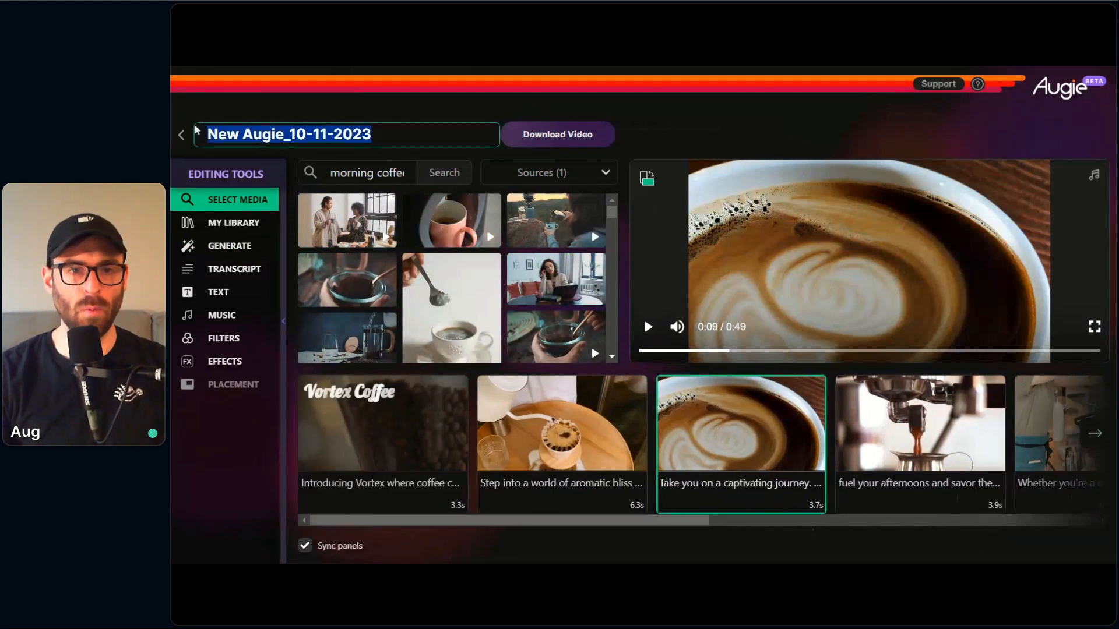
{"action": "type", "text": "Vor"}
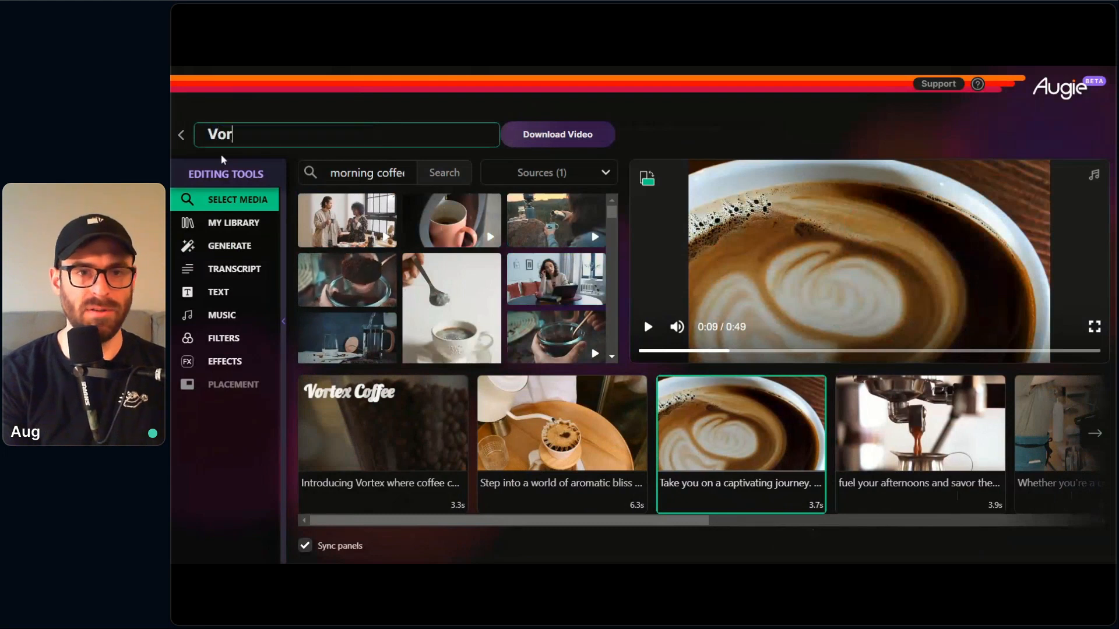
{"action": "type", "text": "tex Coffee"}
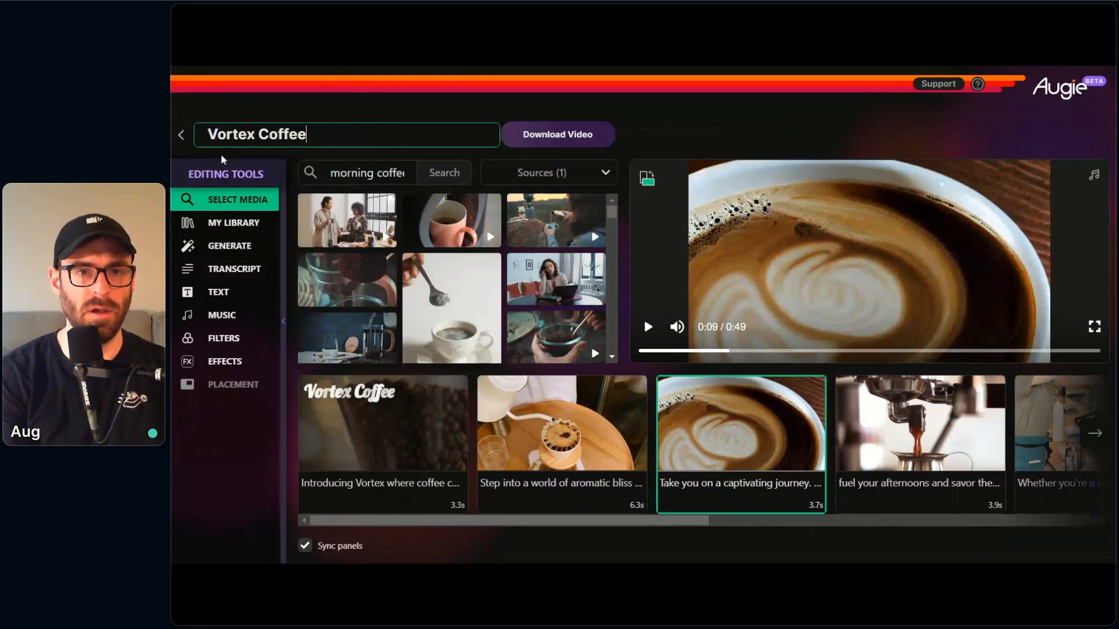
{"action": "left_click", "coordinate": [317, 115]}
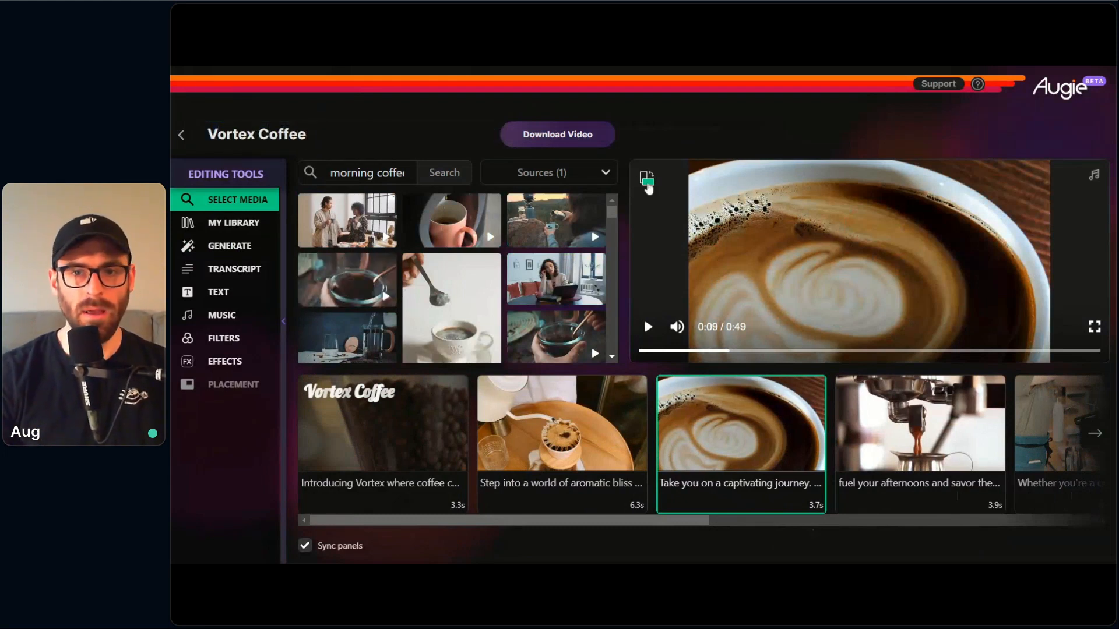
{"action": "left_click", "coordinate": [580, 144]}
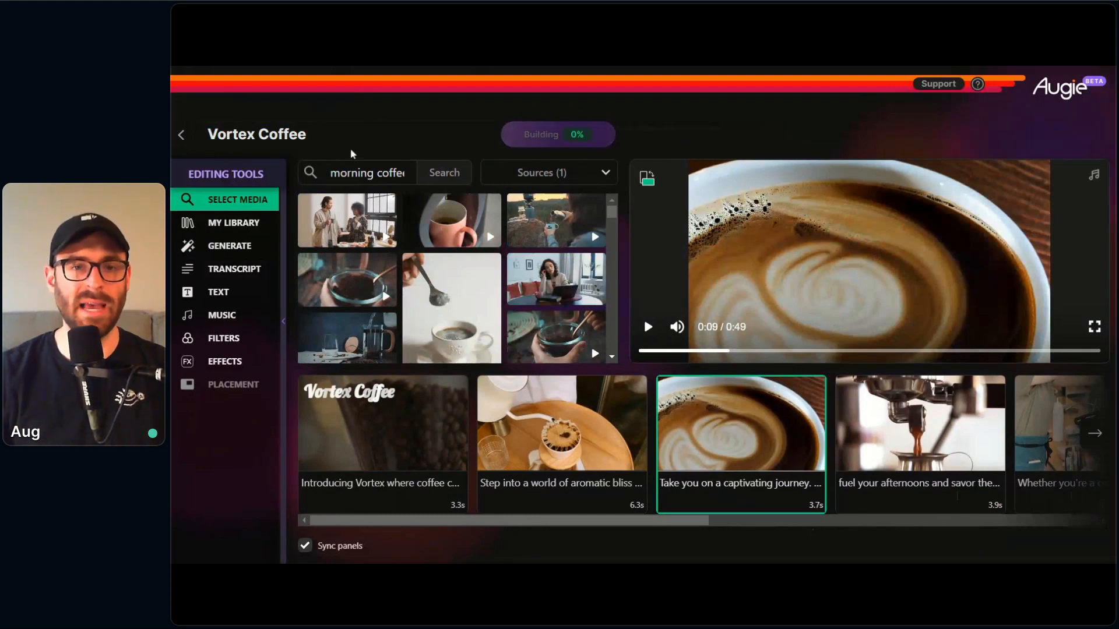
Step: Return to the dashboard and open the Video- Marketing project
{"action": "left_click", "coordinate": [183, 137]}
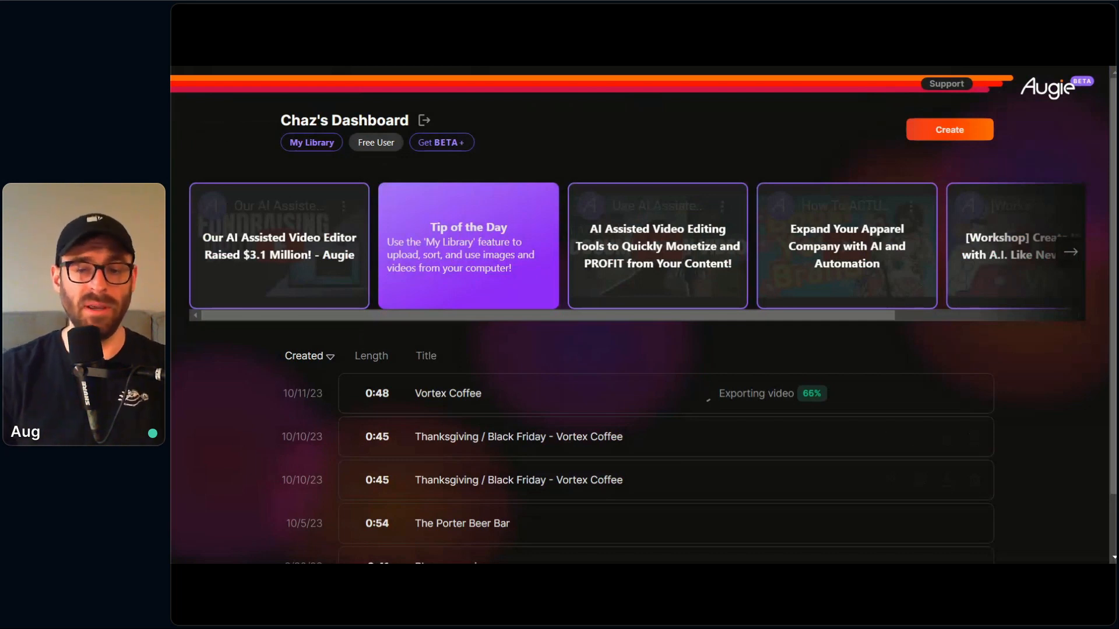
{"action": "scroll", "coordinate": [420, 232], "scroll_direction": "down", "scroll_amount": 2}
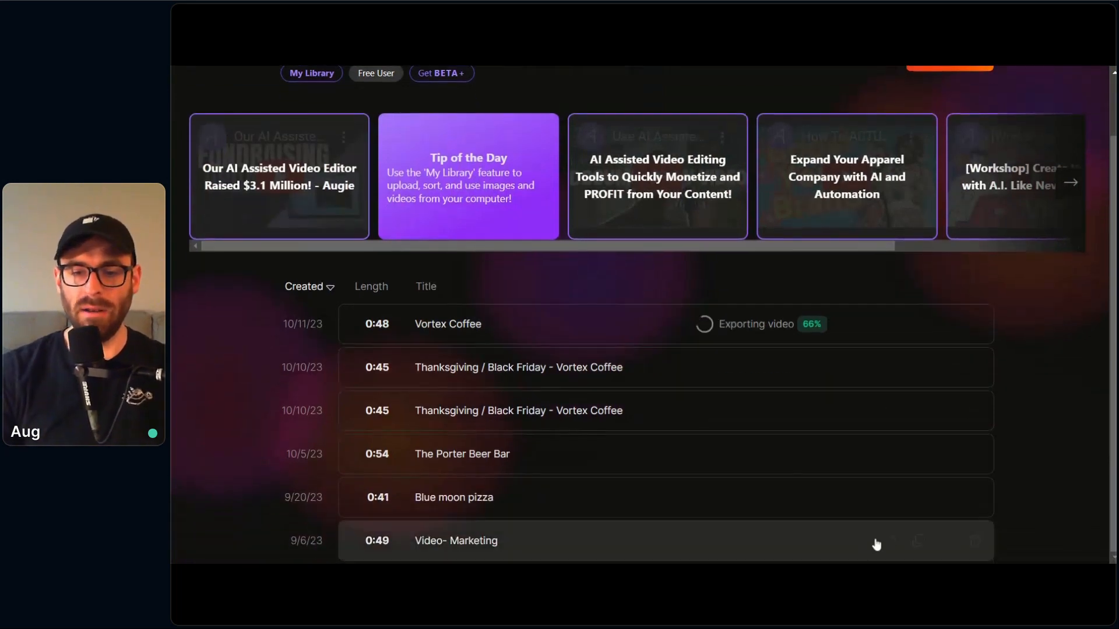
{"action": "left_click", "coordinate": [886, 540]}
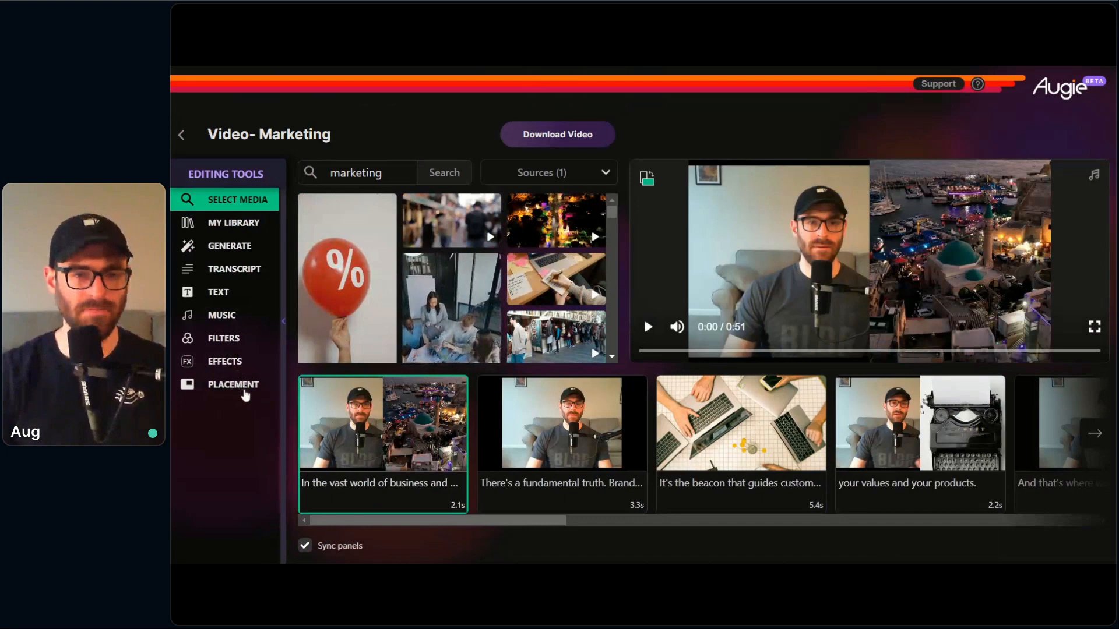
Step: Set the first clip's placement to the fullscreen presenter layout and apply that layout to every shot
{"action": "left_click", "coordinate": [242, 391]}
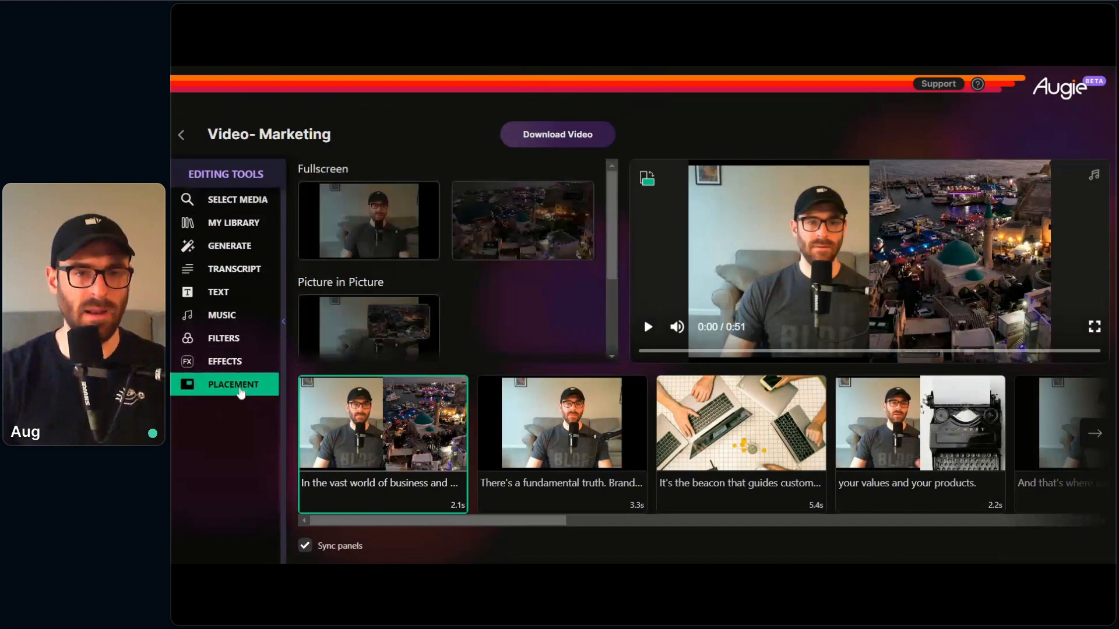
{"action": "left_click", "coordinate": [382, 233]}
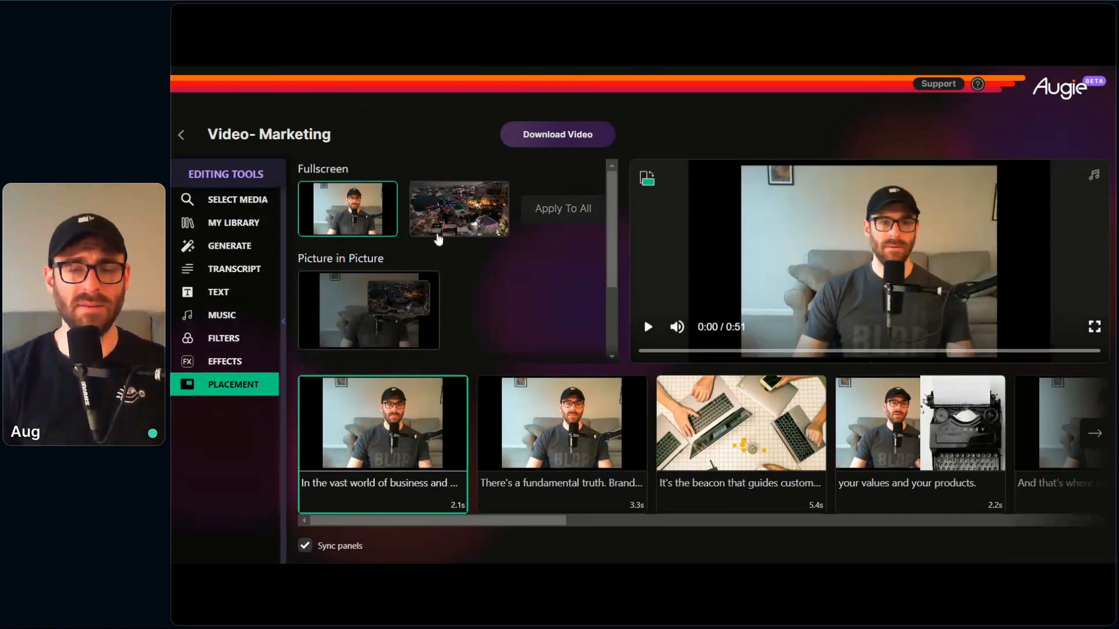
{"action": "left_click", "coordinate": [545, 208]}
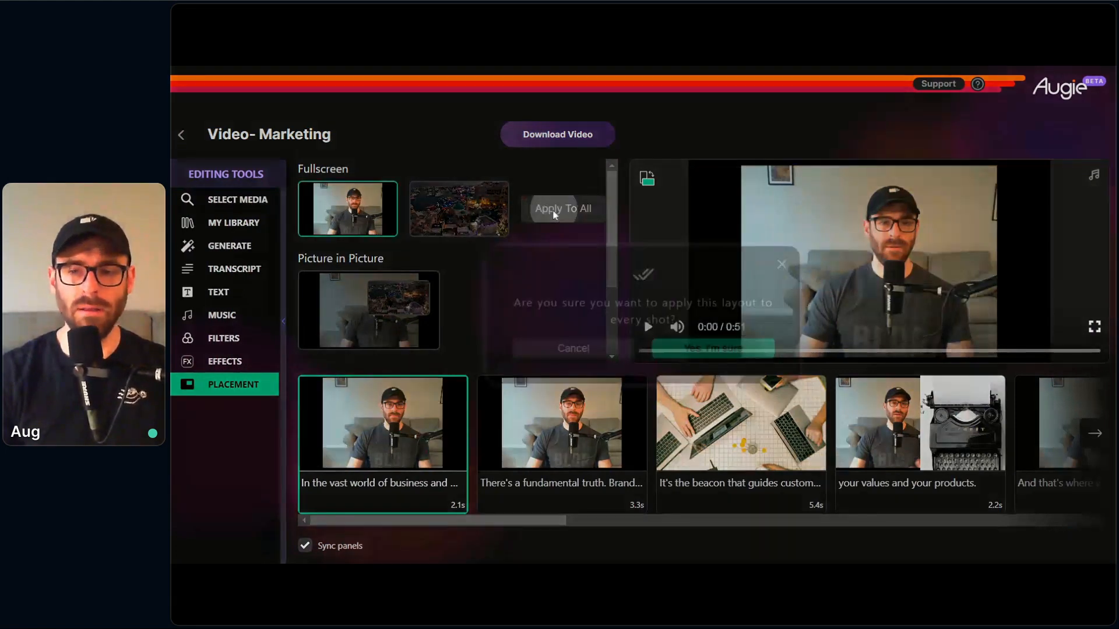
{"action": "left_click", "coordinate": [706, 349]}
Step: Review the presenter layout across all clips and preview the opening of the Video- Marketing video
{"action": "scroll", "coordinate": [728, 490], "scroll_direction": "right", "scroll_amount": 10}
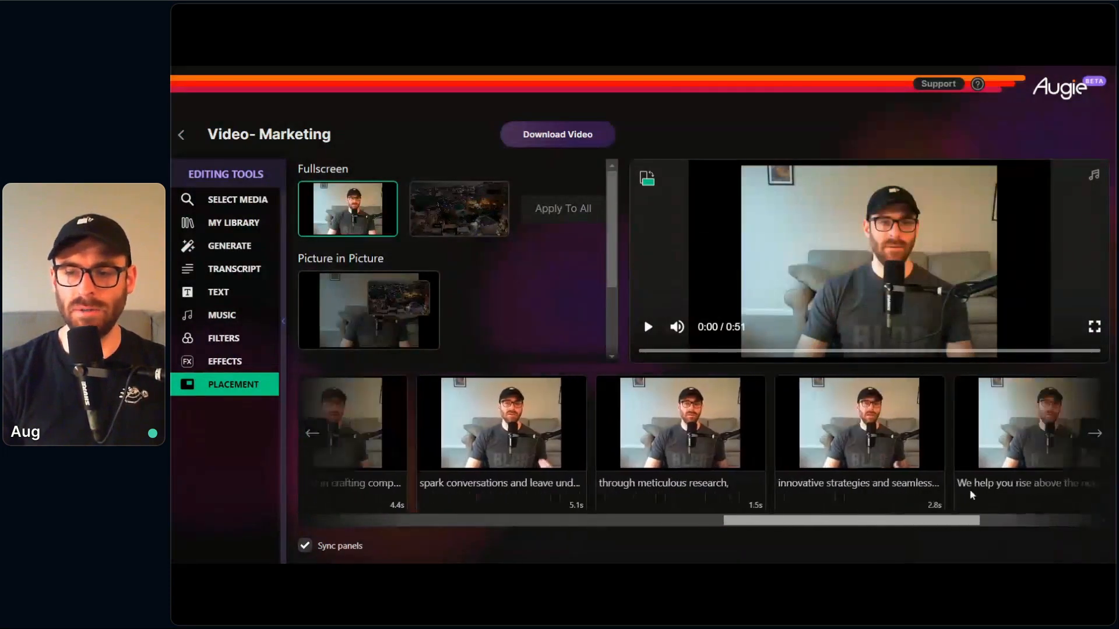
{"action": "scroll", "coordinate": [845, 496], "scroll_direction": "left", "scroll_amount": 10}
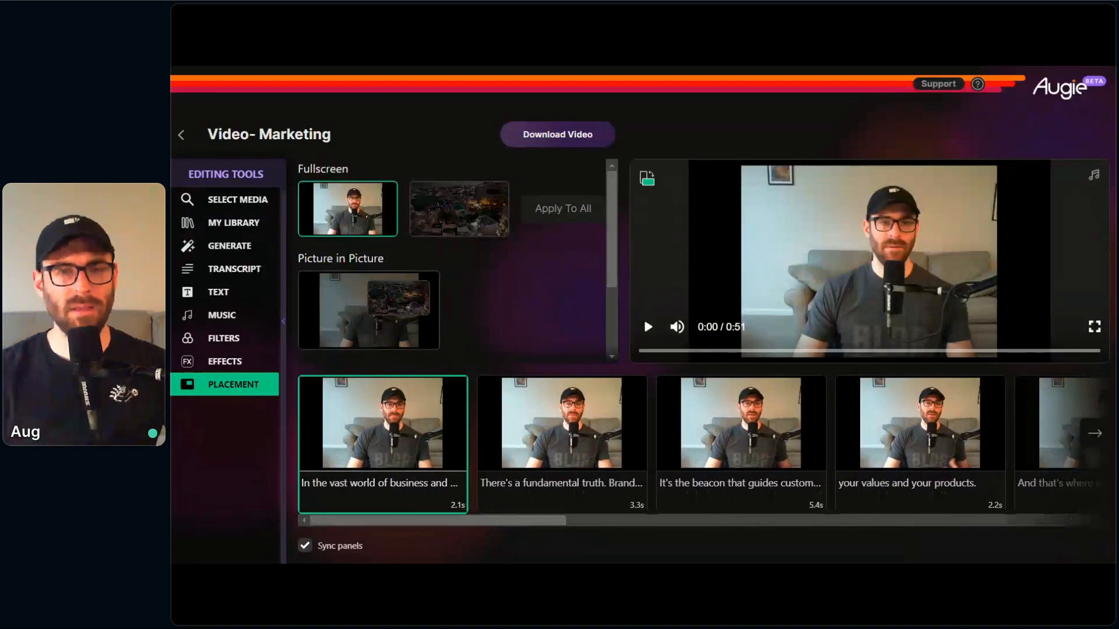
{"action": "left_click", "coordinate": [649, 327]}
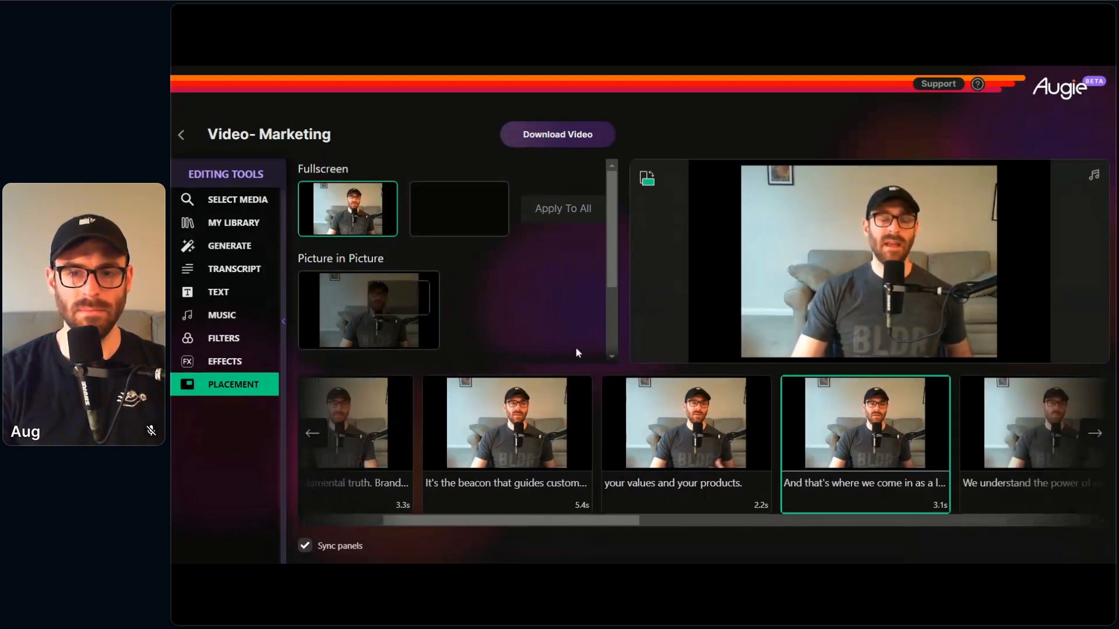
{"action": "mouse_move", "coordinate": [660, 345]}
{"action": "left_click", "coordinate": [647, 326]}
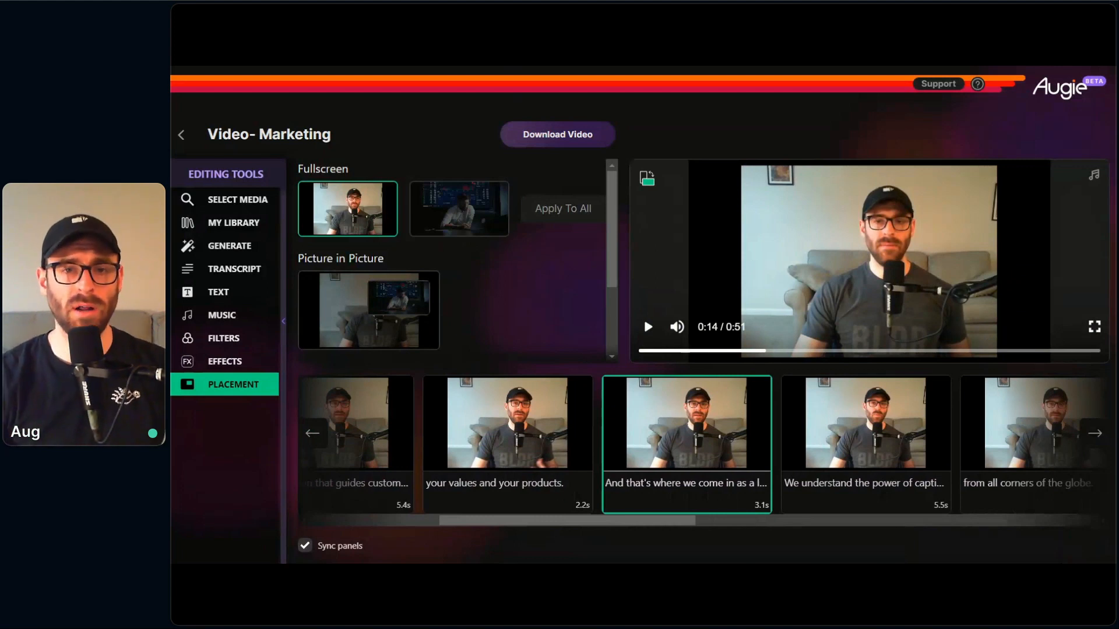
{"action": "left_click_drag", "start_coordinate": [601, 520], "coordinate": [400, 542]}
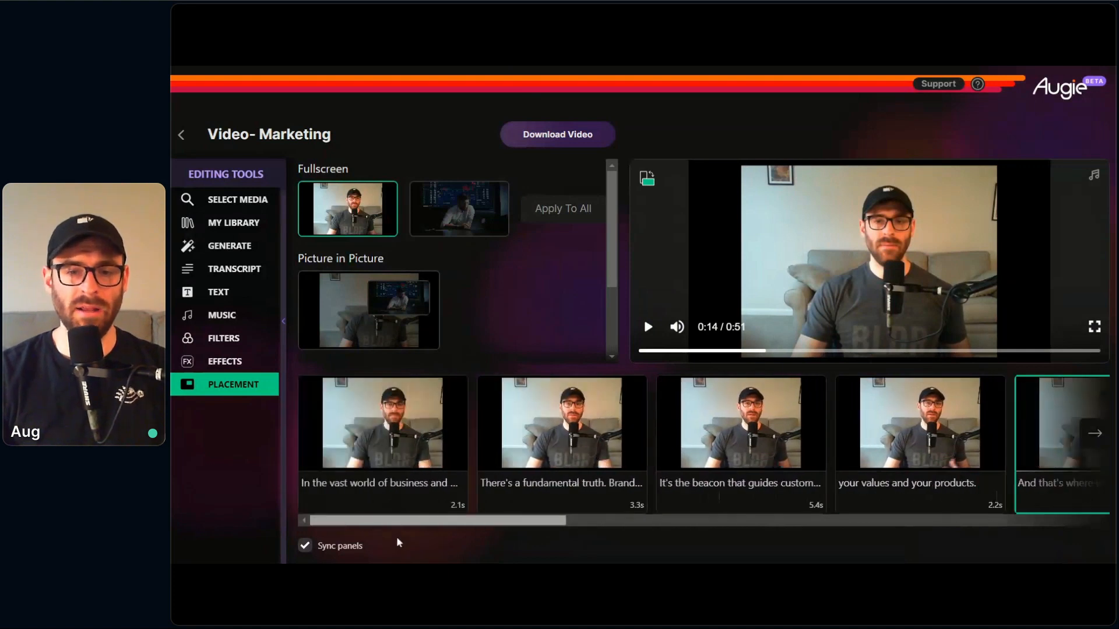
Step: Set the first clip's placement to fullscreen media and replace its media with the hand writing a small-business checklist beside a laptop
{"action": "left_click", "coordinate": [398, 498]}
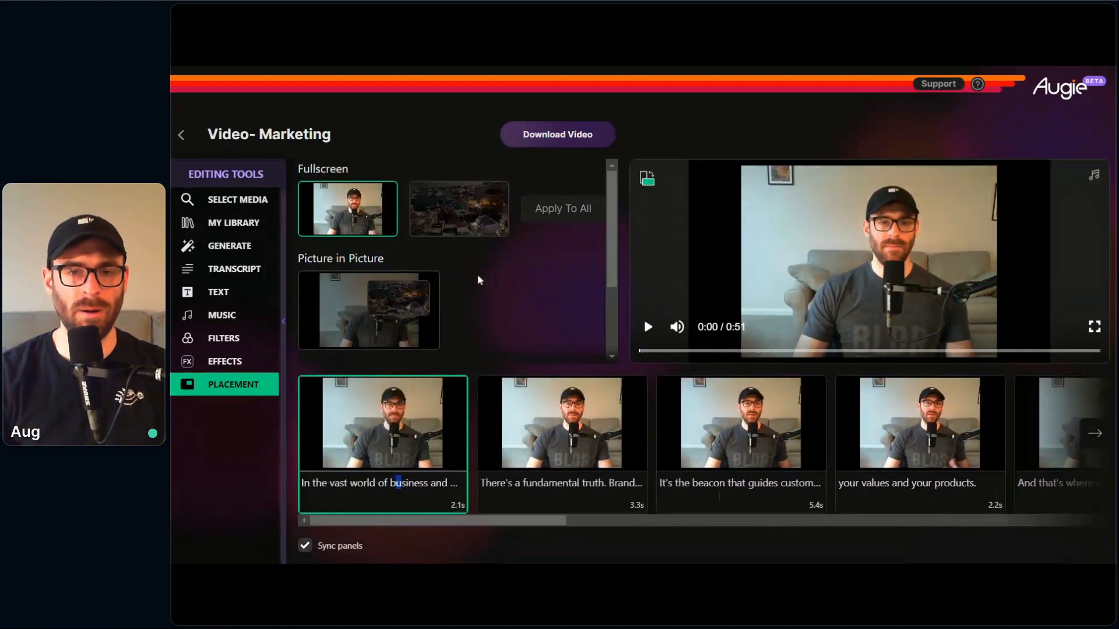
{"action": "left_click", "coordinate": [458, 211]}
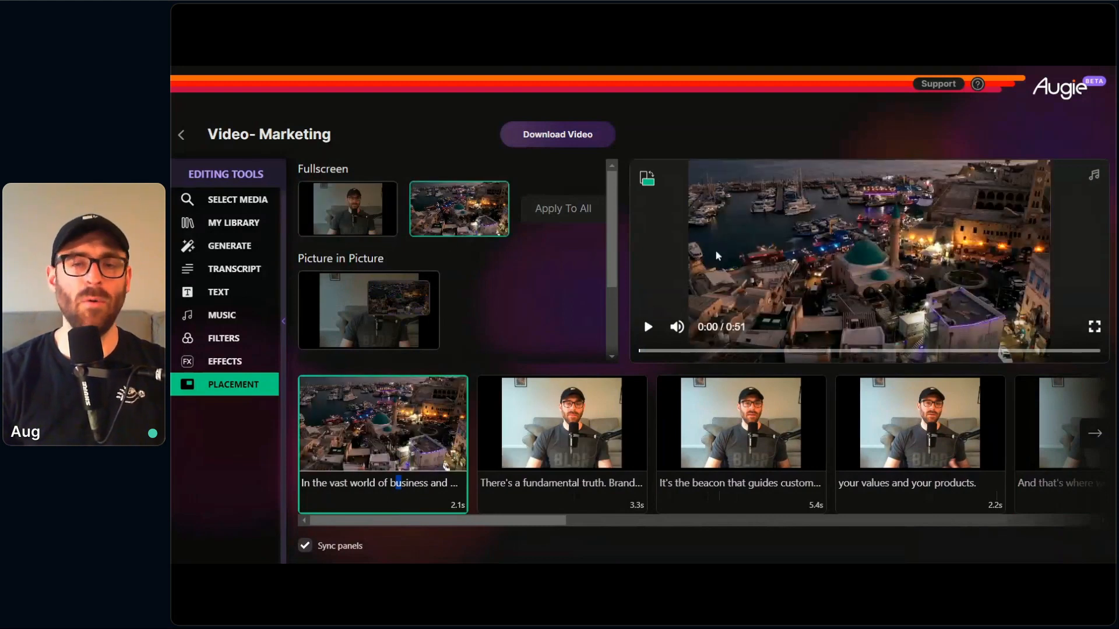
{"action": "left_click", "coordinate": [243, 210]}
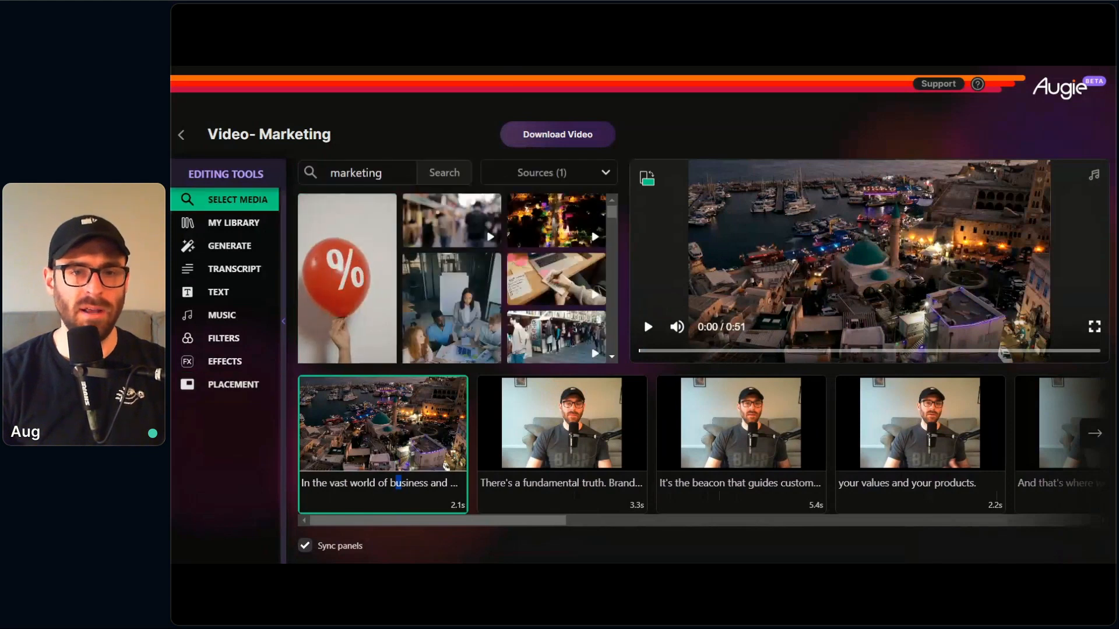
{"action": "left_click", "coordinate": [524, 271]}
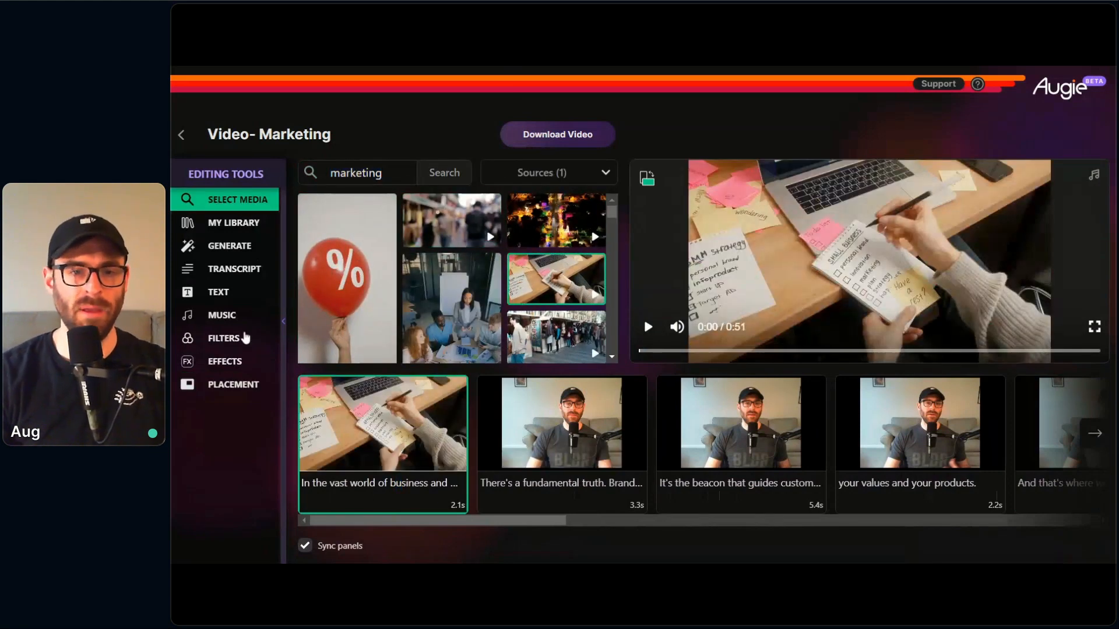
Step: Set the first clip to picture-in-picture with the presenter as background, trying media inset positions and ending in the upper-left corner
{"action": "left_click", "coordinate": [253, 390]}
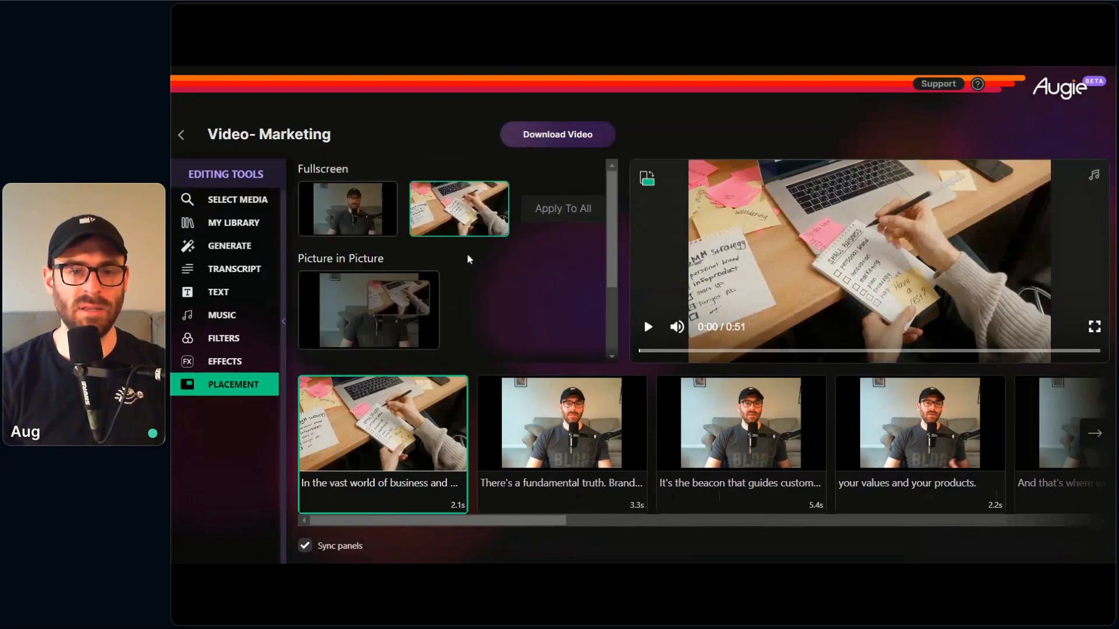
{"action": "scroll", "coordinate": [577, 229], "scroll_direction": "down", "scroll_amount": 1}
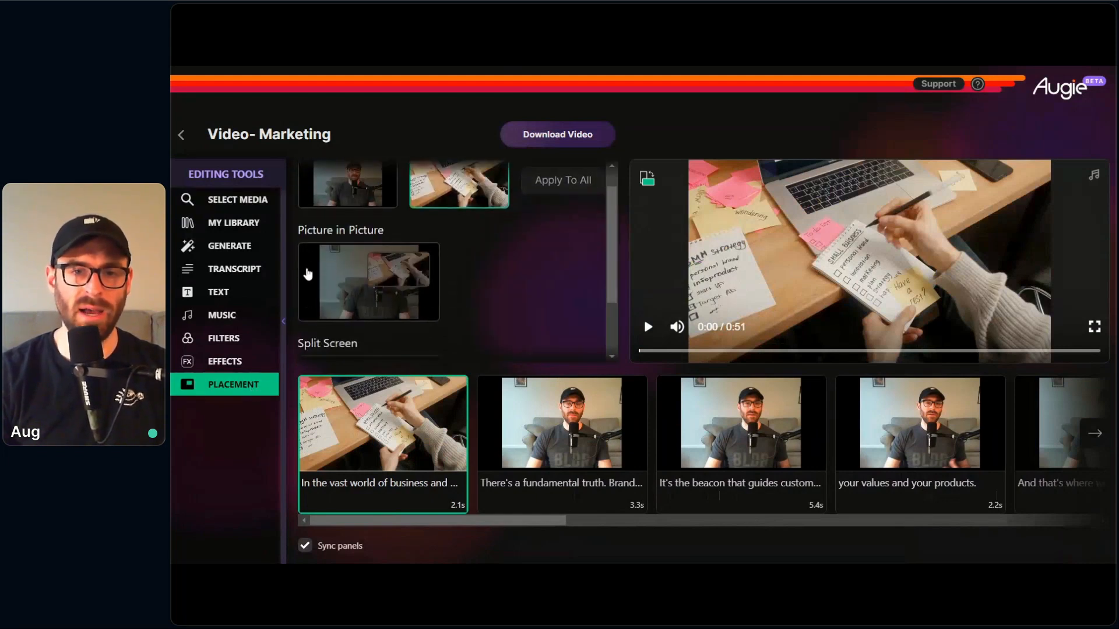
{"action": "left_click", "coordinate": [307, 274]}
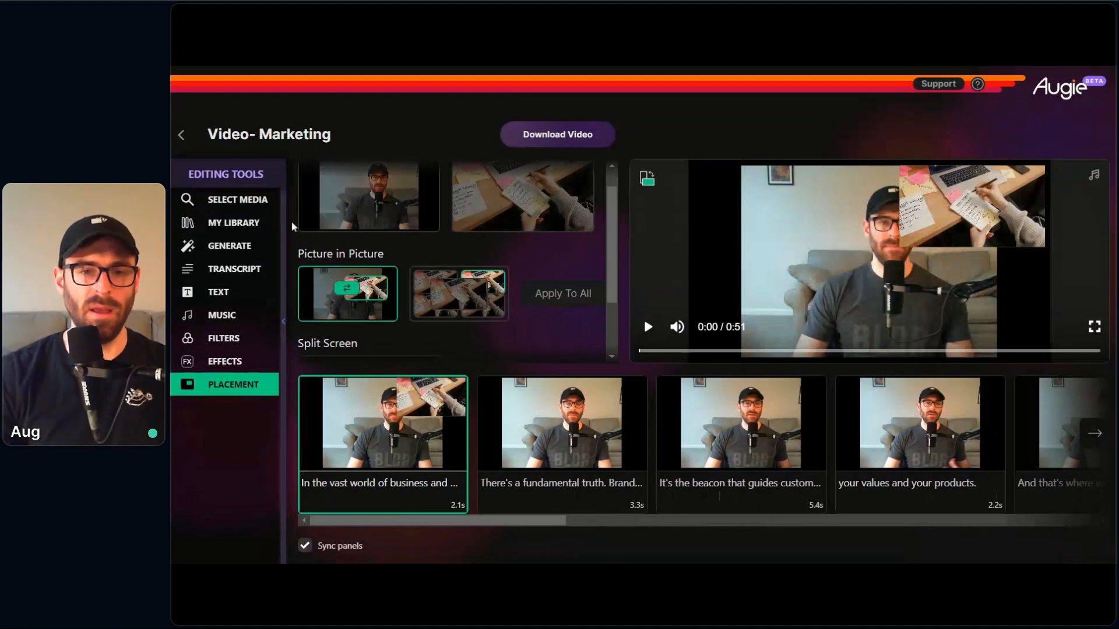
{"action": "left_click", "coordinate": [433, 282]}
{"action": "left_click", "coordinate": [433, 312]}
{"action": "left_click", "coordinate": [483, 319]}
{"action": "left_click", "coordinate": [492, 292]}
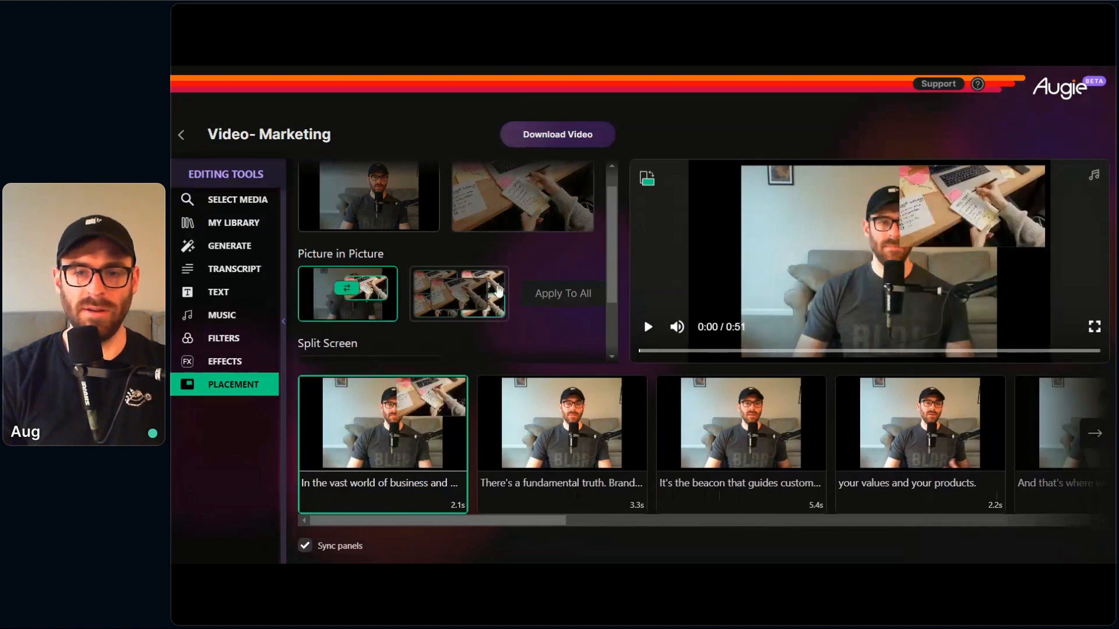
{"action": "left_click", "coordinate": [430, 282]}
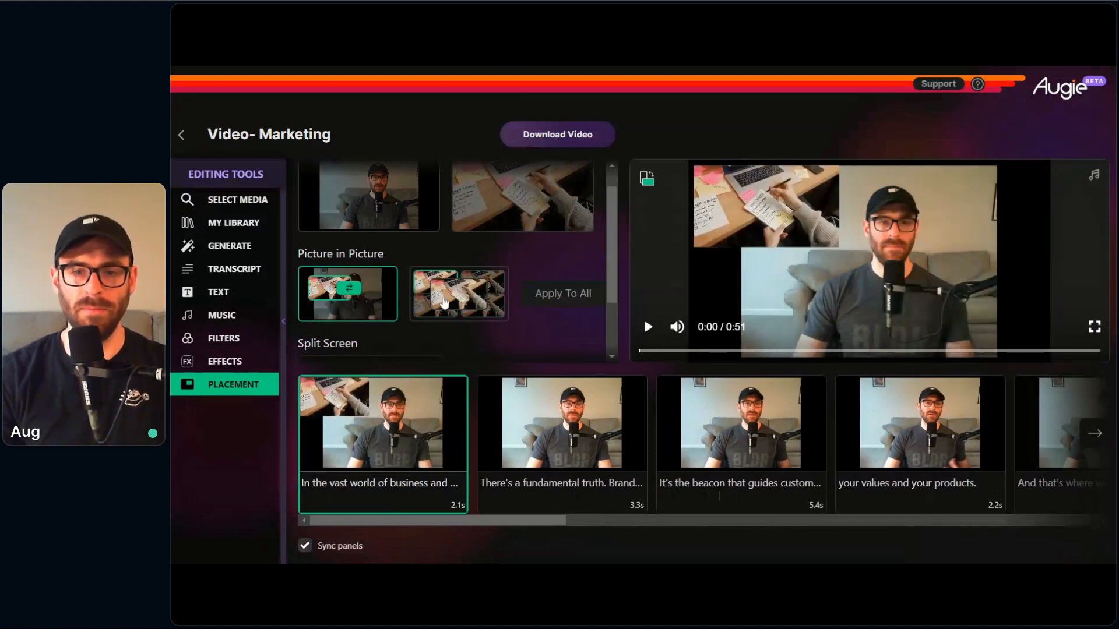
Step: Swap the picture-in-picture so the presenter becomes the inset, placing it in the lower-left corner and finally in the centre
{"action": "left_click", "coordinate": [357, 291]}
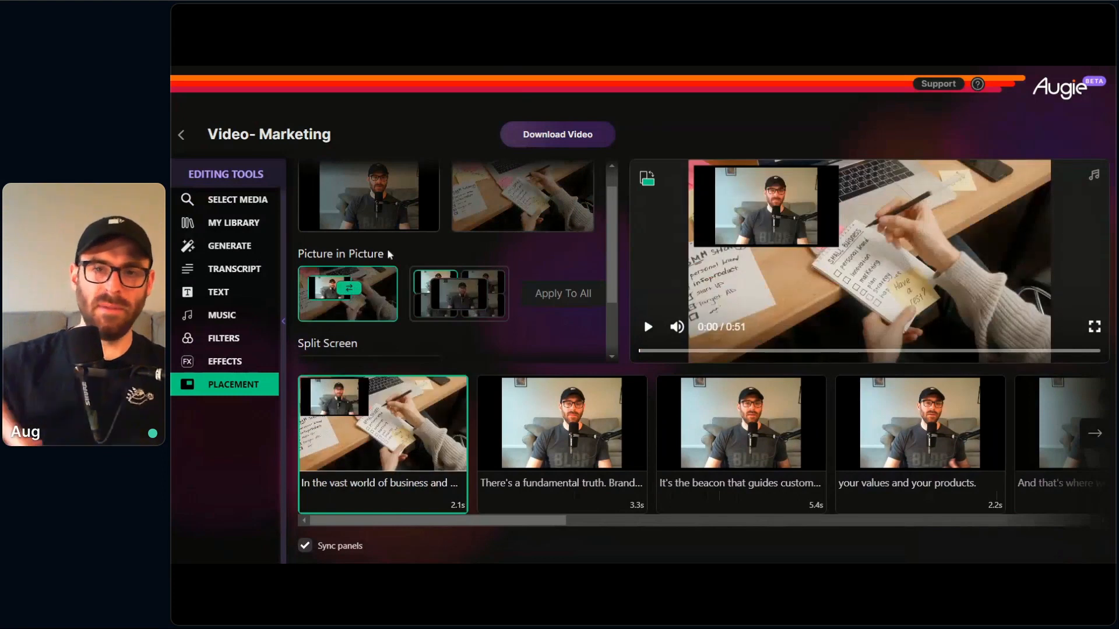
{"action": "left_click", "coordinate": [425, 317]}
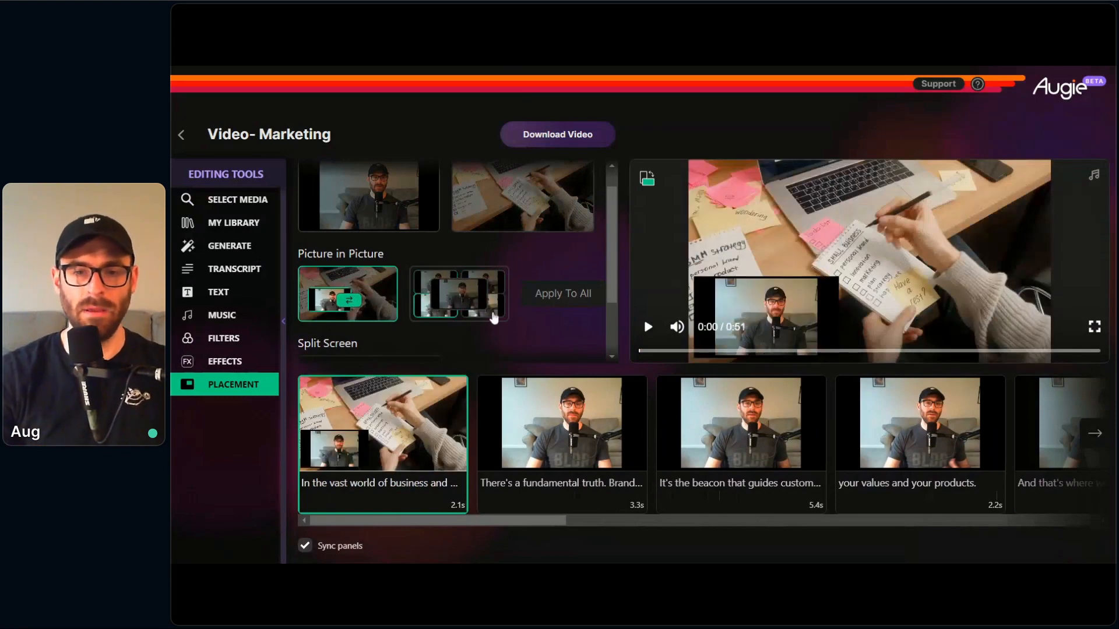
{"action": "left_click", "coordinate": [466, 299]}
Step: Set the first clip to the split-screen layout with presenter and media side by side, and preview its opening
{"action": "scroll", "coordinate": [437, 262], "scroll_direction": "down", "scroll_amount": 2}
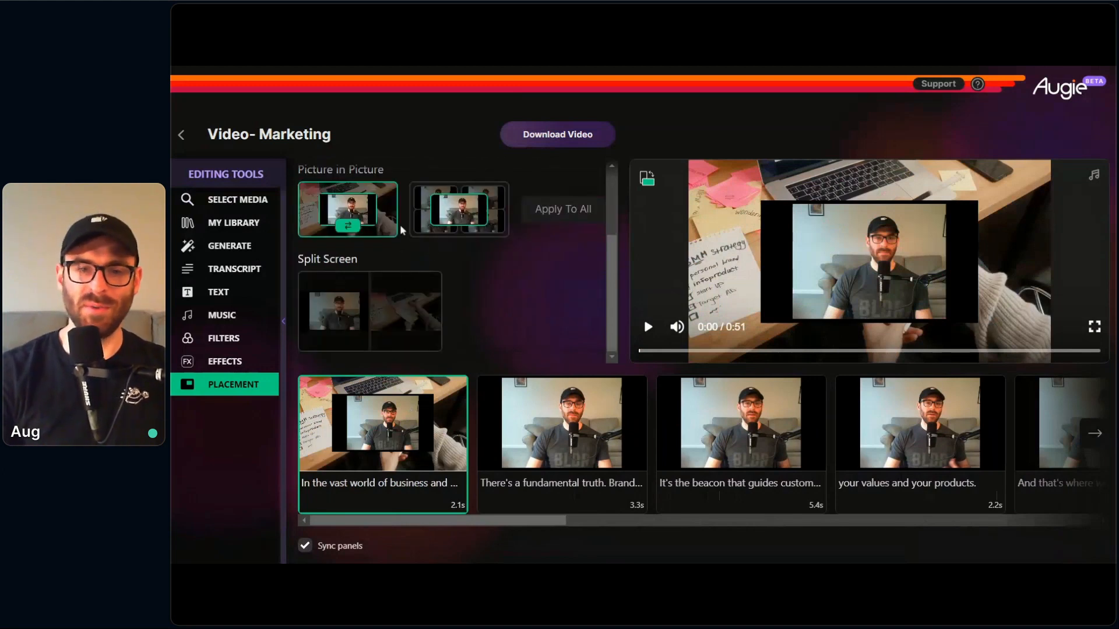
{"action": "left_click", "coordinate": [382, 295]}
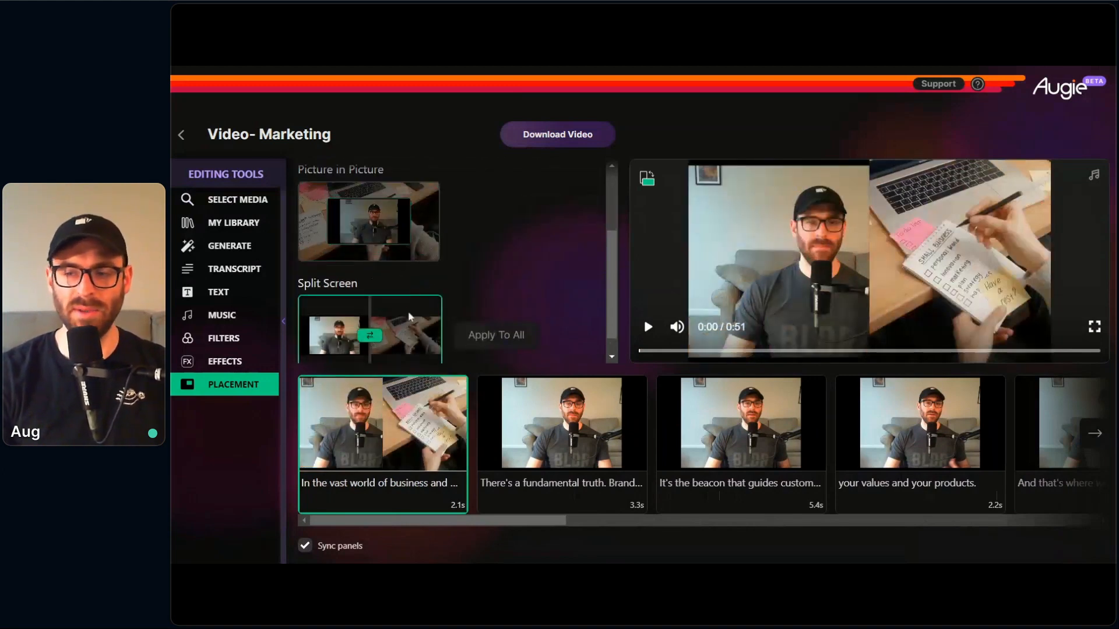
{"action": "left_click", "coordinate": [647, 328]}
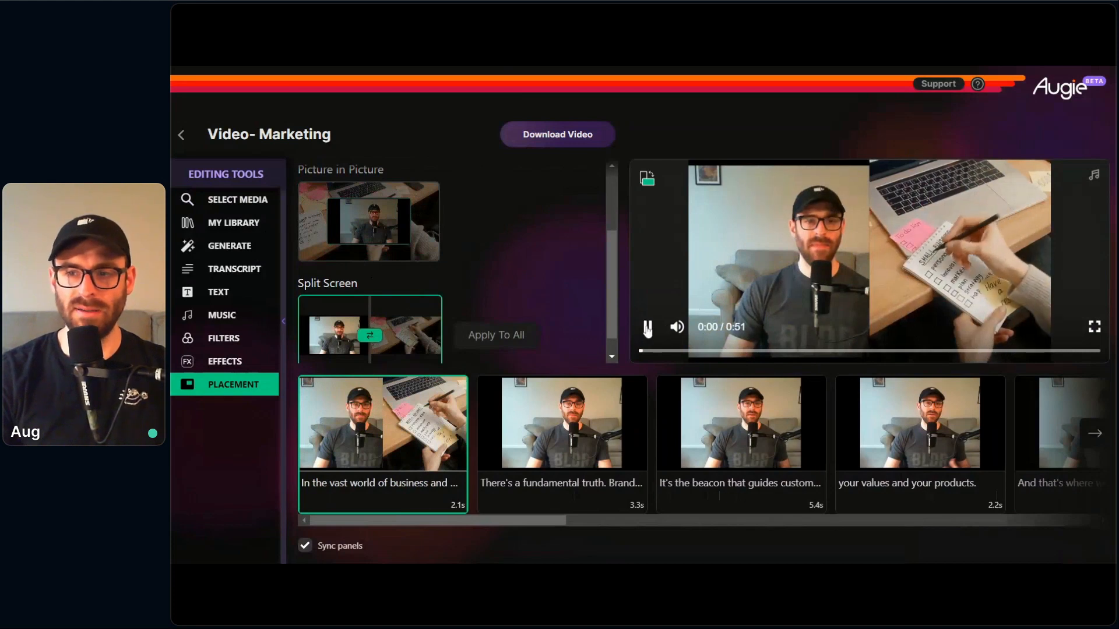
{"action": "left_click", "coordinate": [646, 327]}
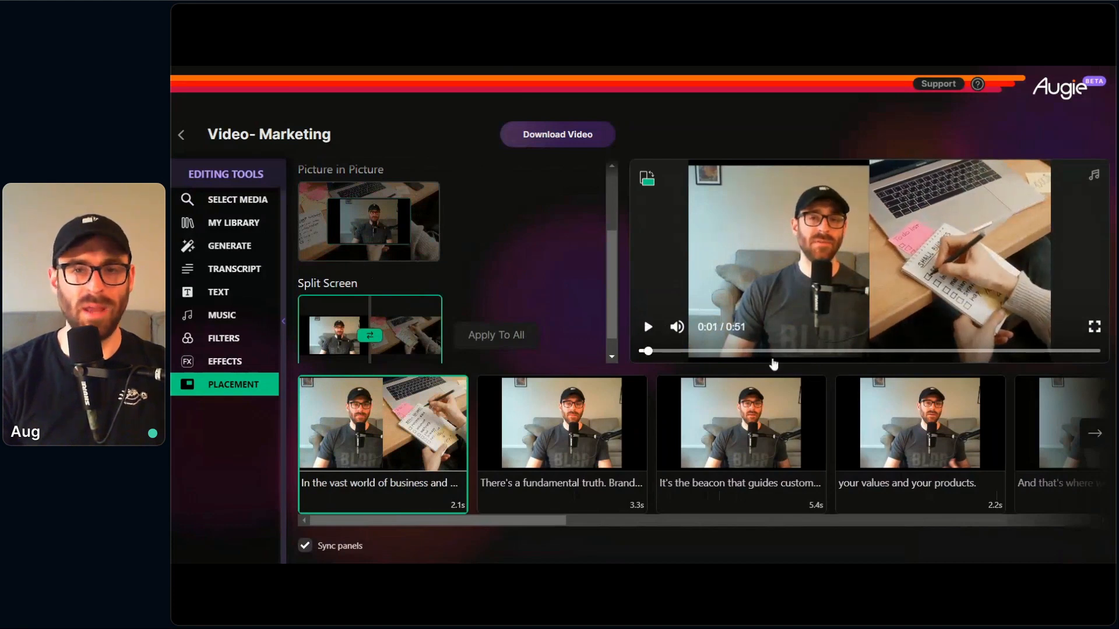
{"action": "left_click", "coordinate": [411, 495]}
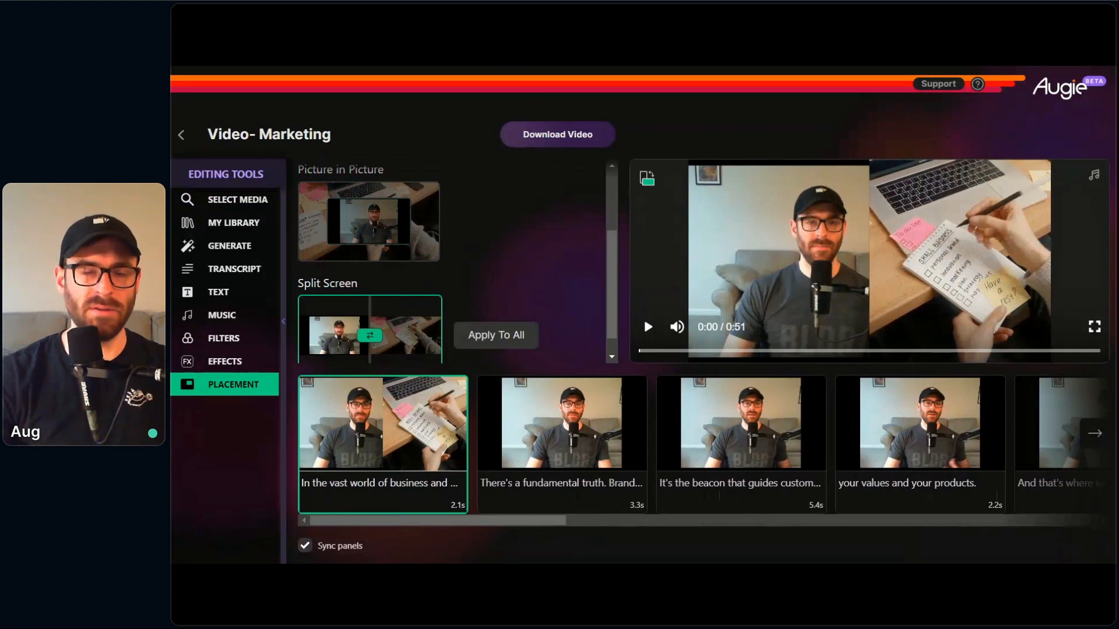
Step: Set the "It's the beacon" clip to fullscreen media and replace its media with the man at the trading-chart screen
{"action": "scroll", "coordinate": [468, 318], "scroll_direction": "up", "scroll_amount": 2}
{"action": "left_click", "coordinate": [585, 484]}
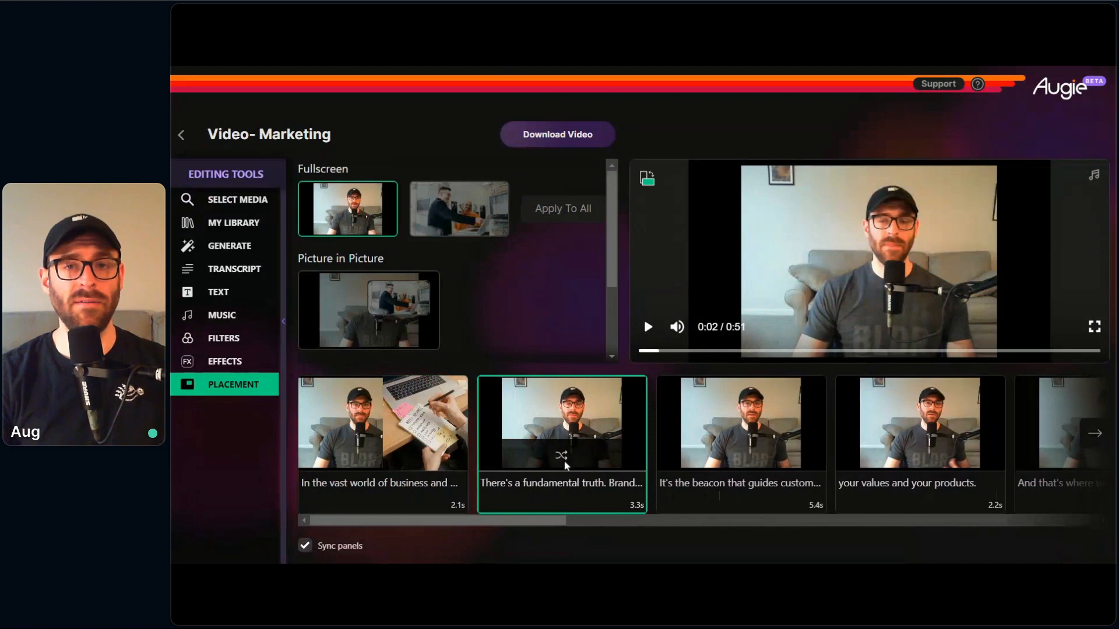
{"action": "left_click", "coordinate": [716, 486]}
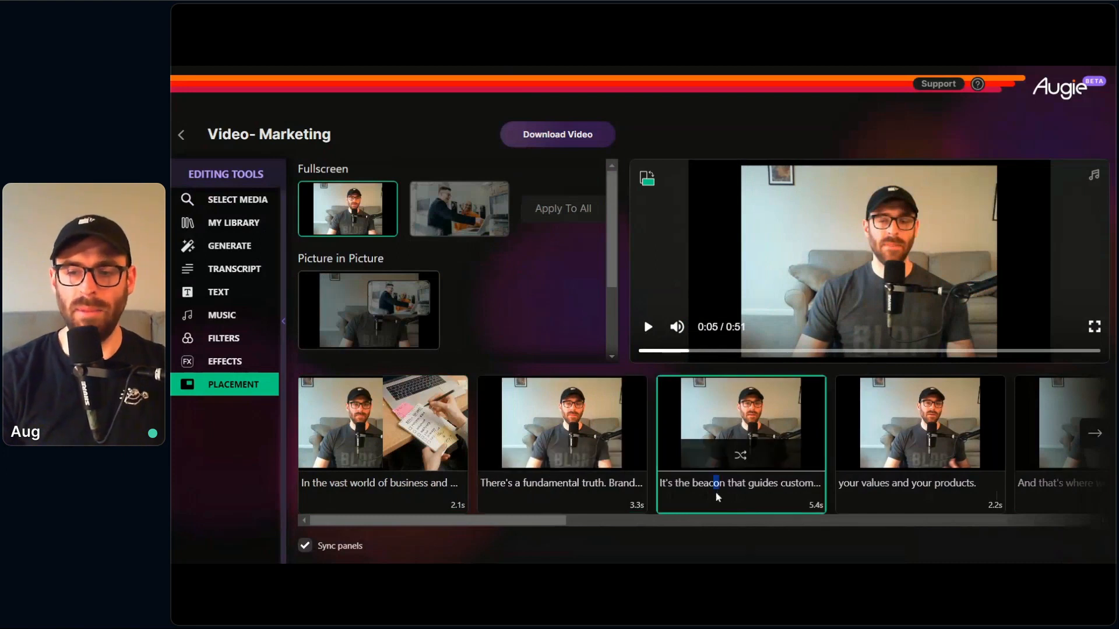
{"action": "left_click", "coordinate": [453, 208]}
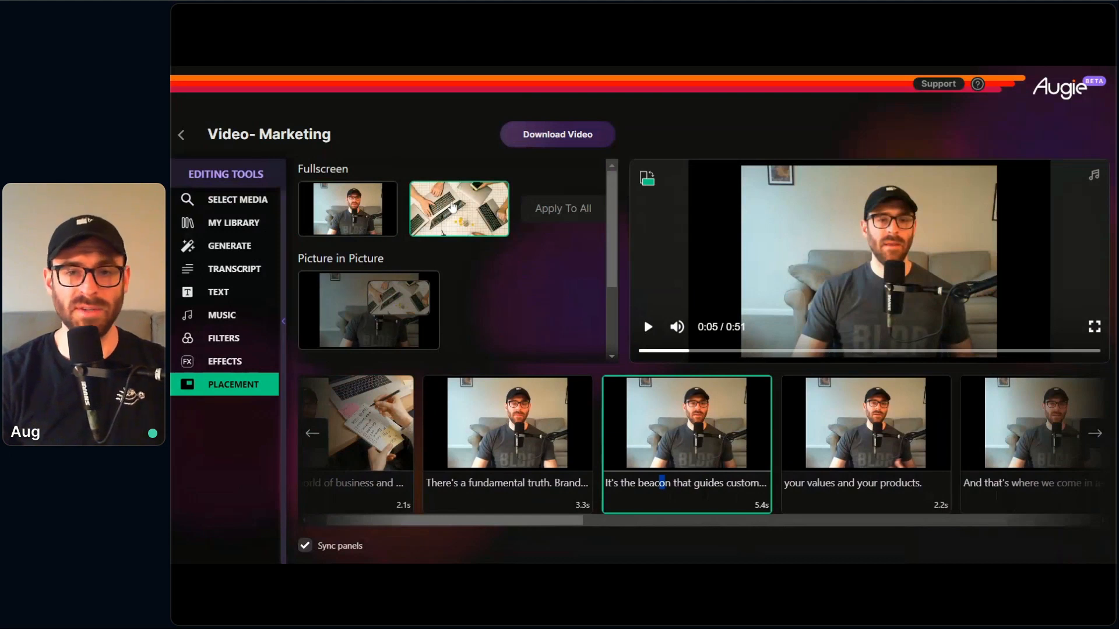
{"action": "left_click", "coordinate": [236, 200]}
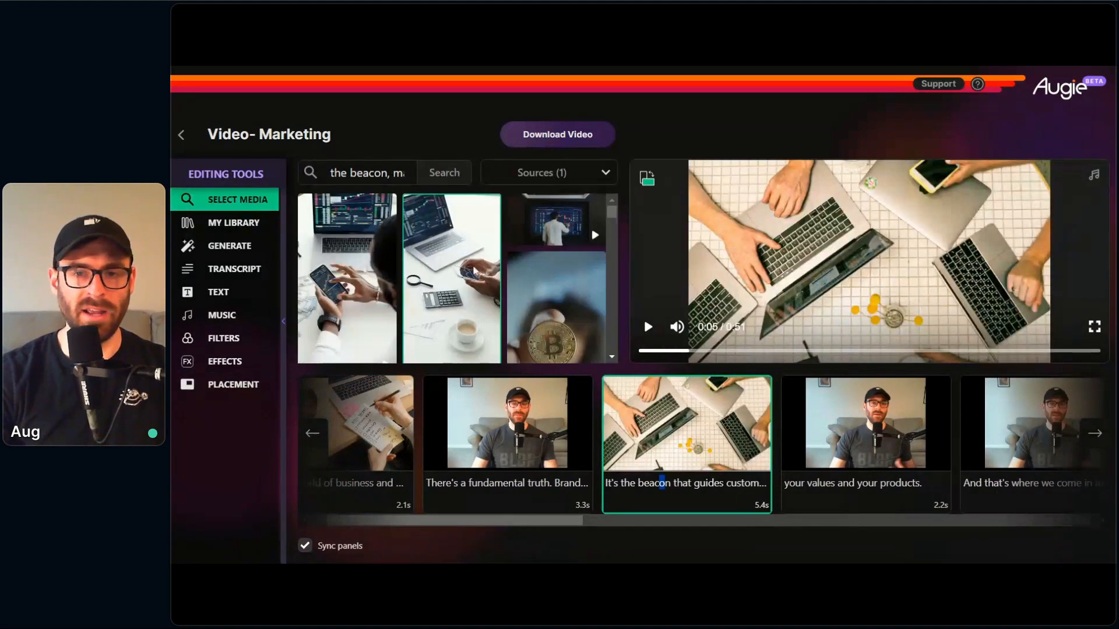
{"action": "left_click", "coordinate": [571, 233]}
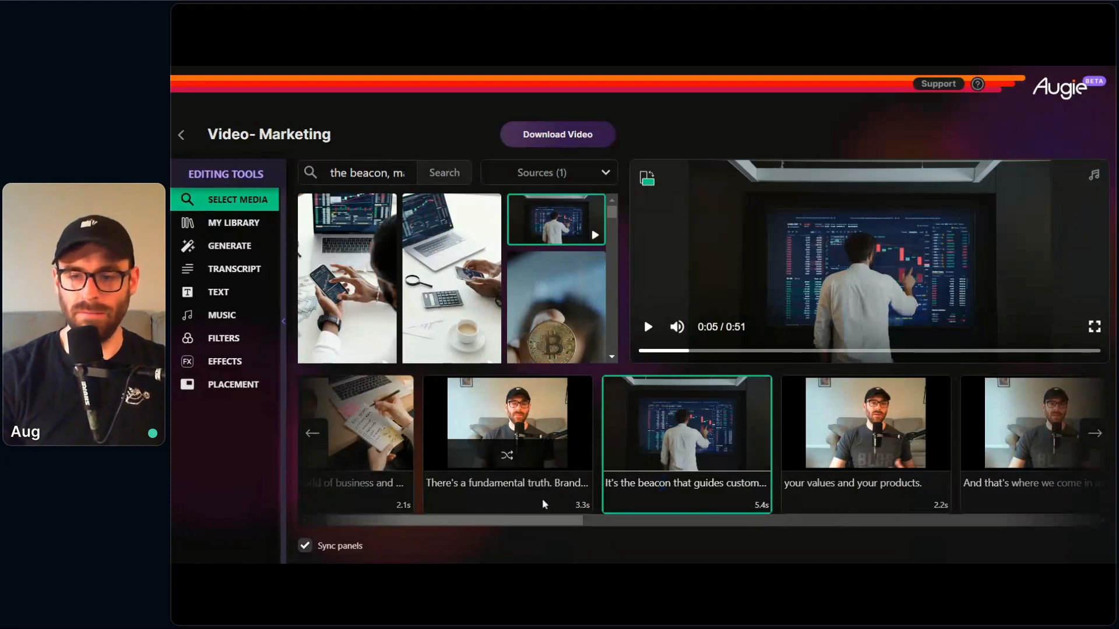
Step: Preview the video from the "There's a fundamental truth" clip into the trading-chart clip
{"action": "left_click", "coordinate": [584, 474]}
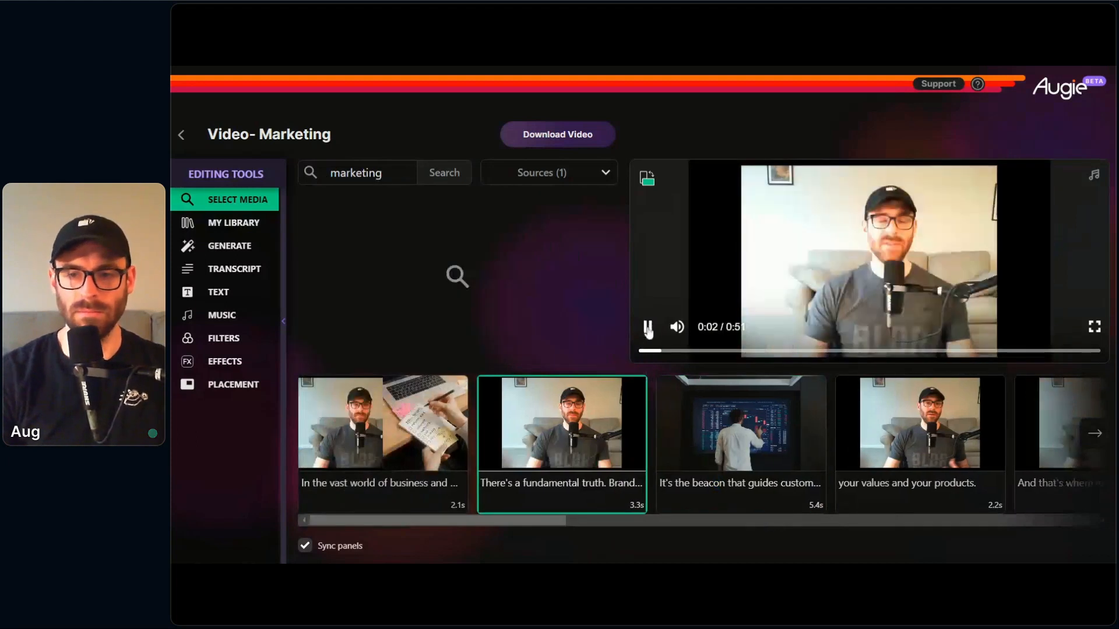
{"action": "left_click", "coordinate": [648, 328]}
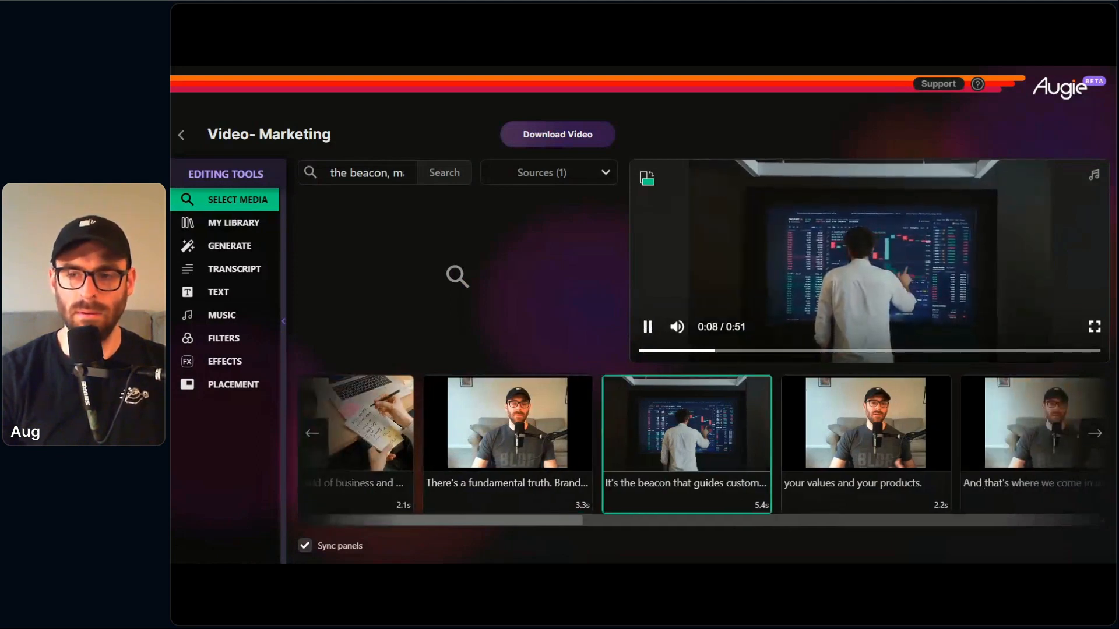
{"action": "left_click", "coordinate": [646, 326]}
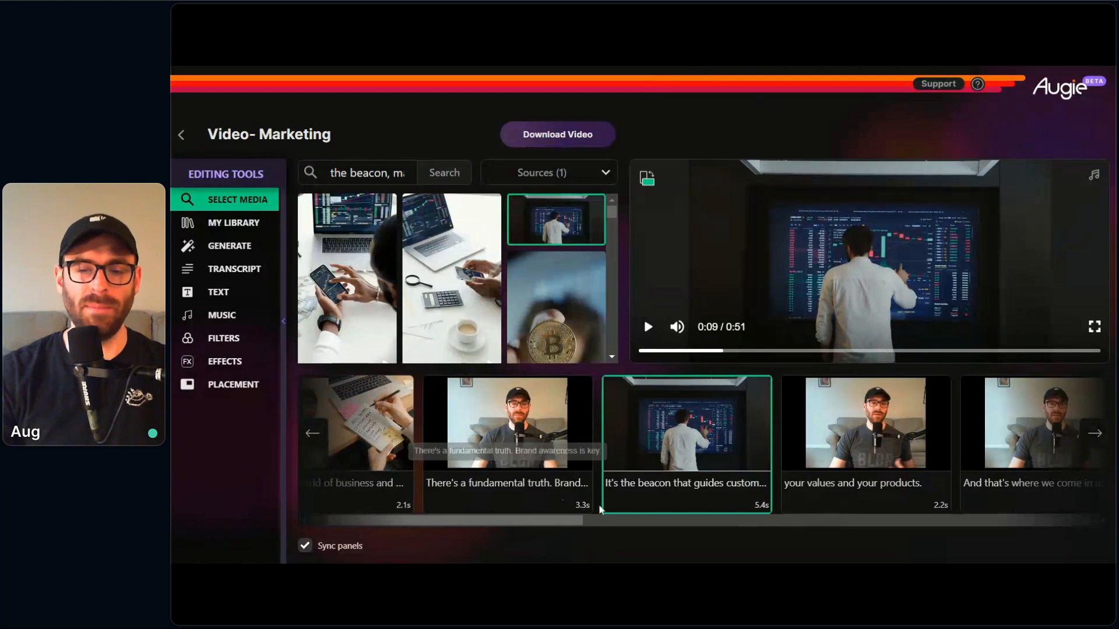
Step: Set the "your values and your products." clip to the split-screen layout
{"action": "left_click_drag", "start_coordinate": [571, 523], "coordinate": [607, 530]}
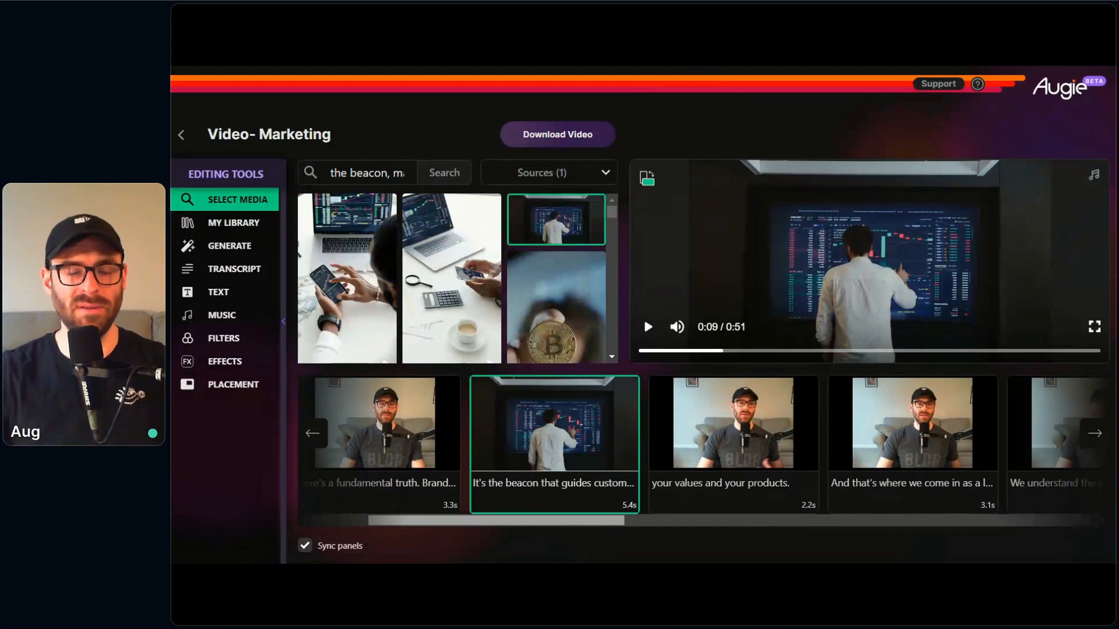
{"action": "left_click_drag", "start_coordinate": [614, 522], "coordinate": [661, 518]}
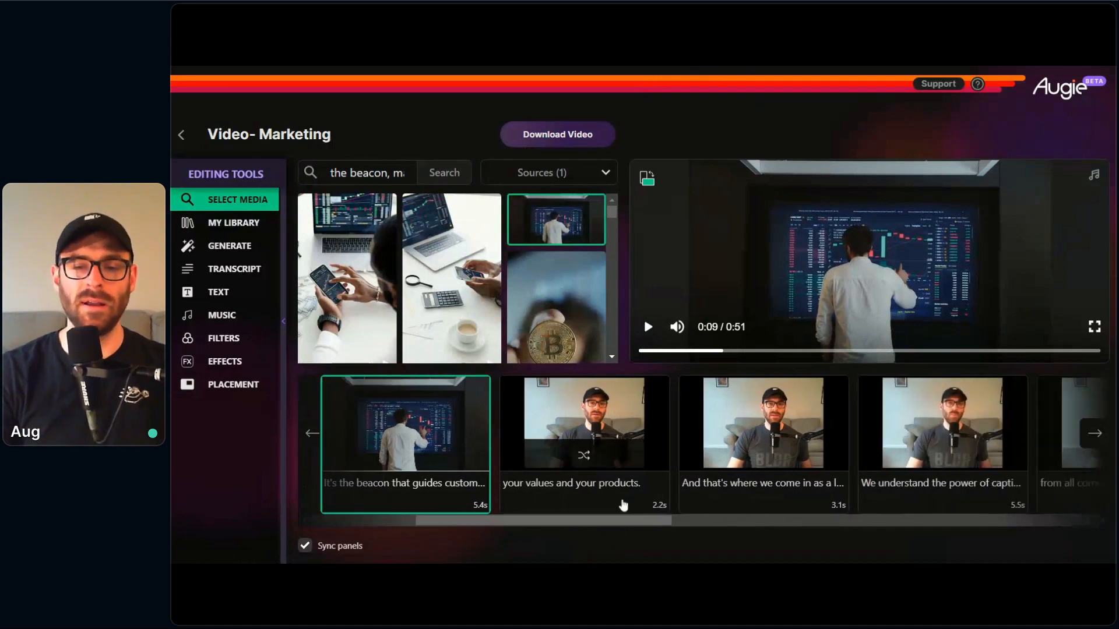
{"action": "left_click", "coordinate": [622, 502]}
{"action": "left_click", "coordinate": [228, 385]}
{"action": "scroll", "coordinate": [412, 295], "scroll_direction": "down", "scroll_amount": 3}
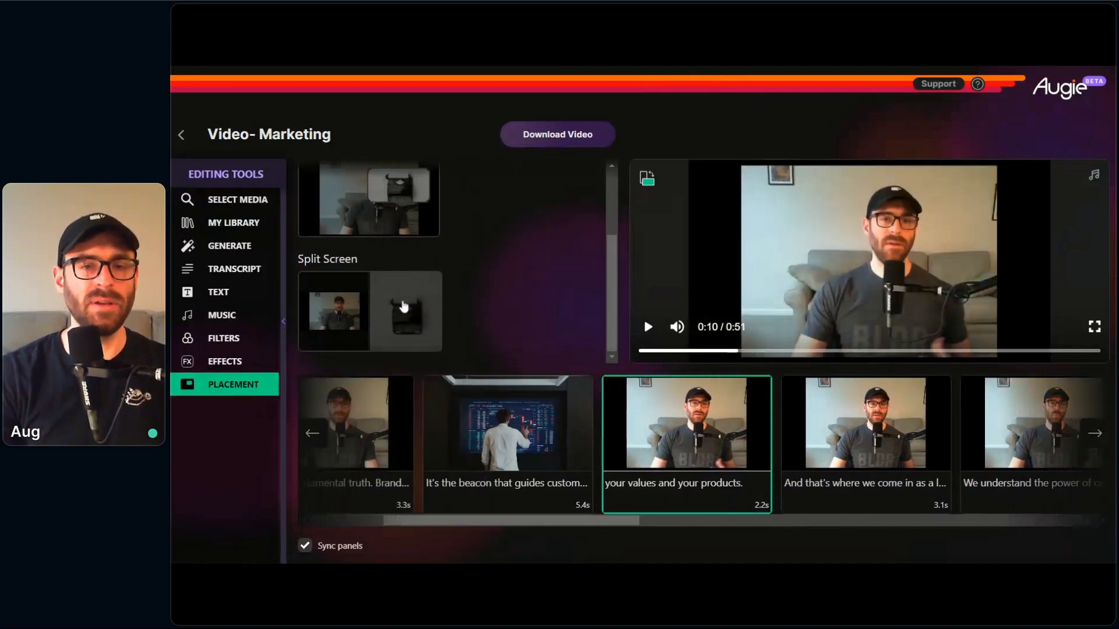
{"action": "left_click", "coordinate": [400, 309]}
Step: Try the Black Friday media in the split-screen clip, and replace it with the video of the man in a suit
{"action": "left_click", "coordinate": [268, 205]}
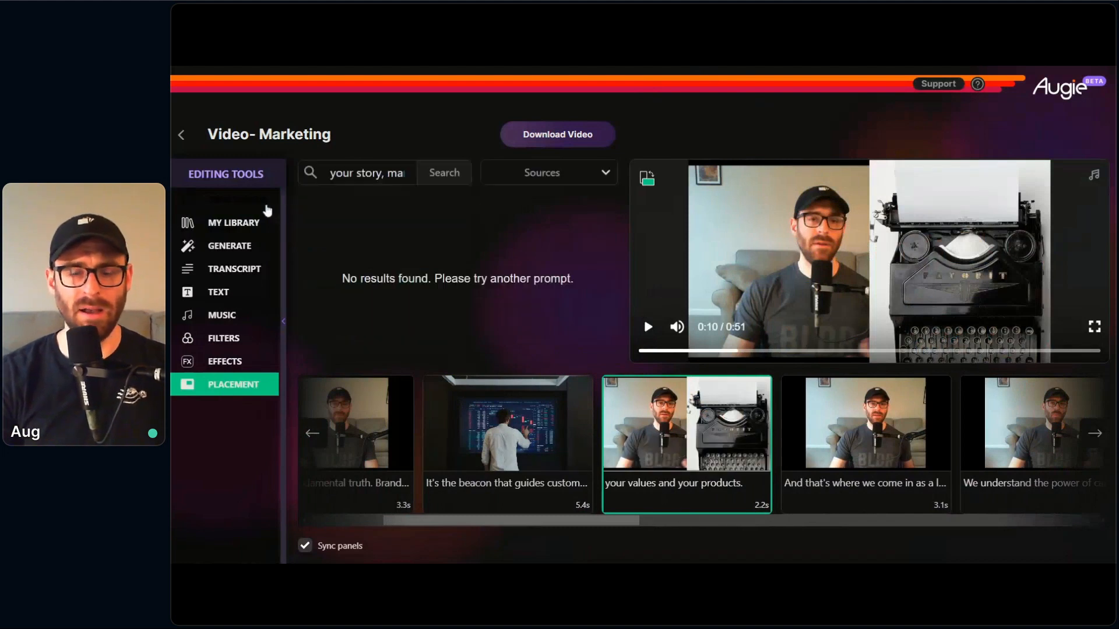
{"action": "left_click", "coordinate": [557, 309]}
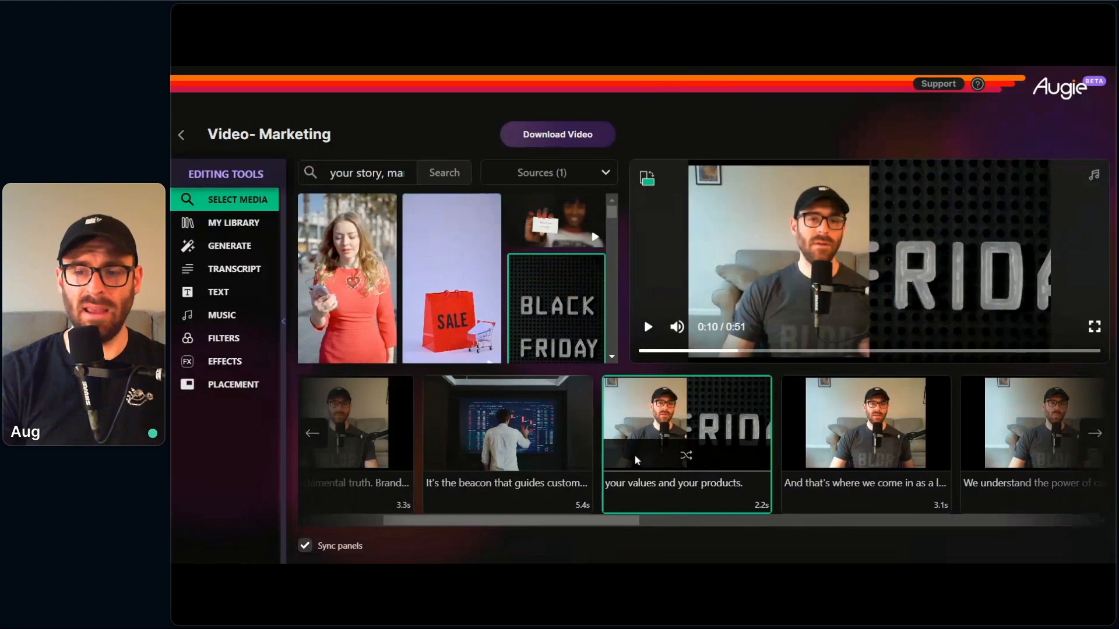
{"action": "scroll", "coordinate": [407, 293], "scroll_direction": "down", "scroll_amount": 3}
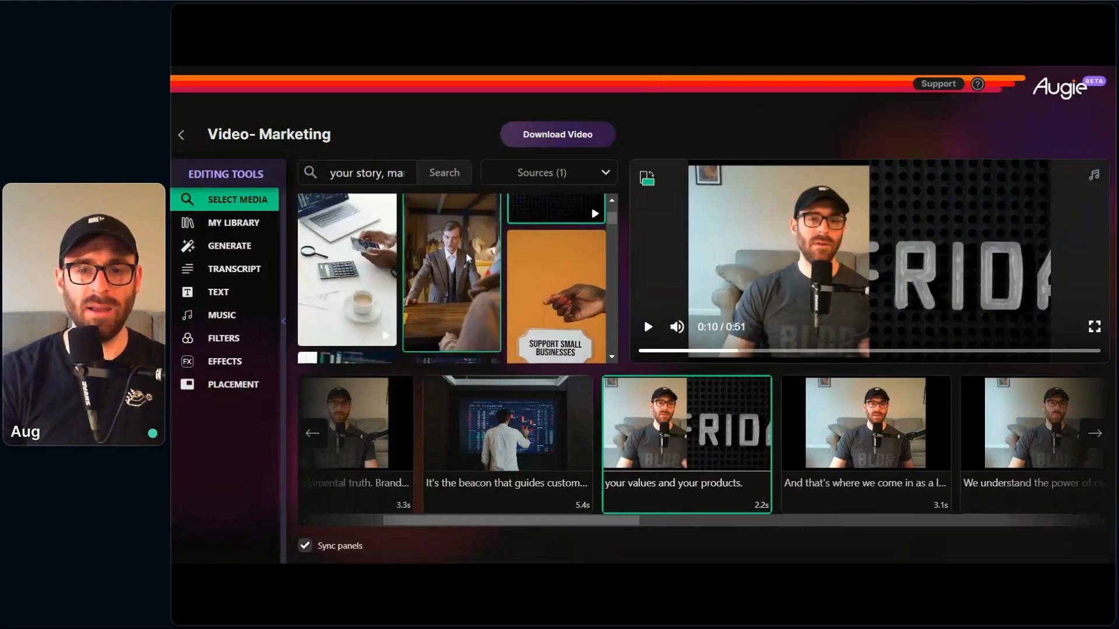
{"action": "left_click", "coordinate": [463, 255]}
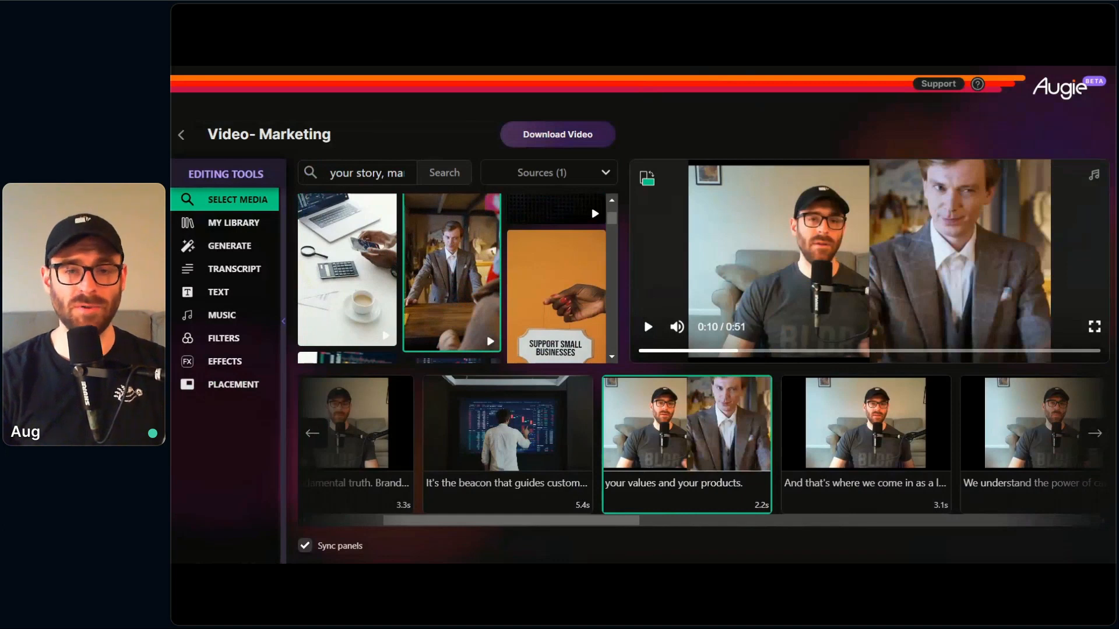
Step: Extend the "your values and your products." segment in the transcript through "And that's where we", and select the "It's the beacon" segment
{"action": "left_click", "coordinate": [243, 269]}
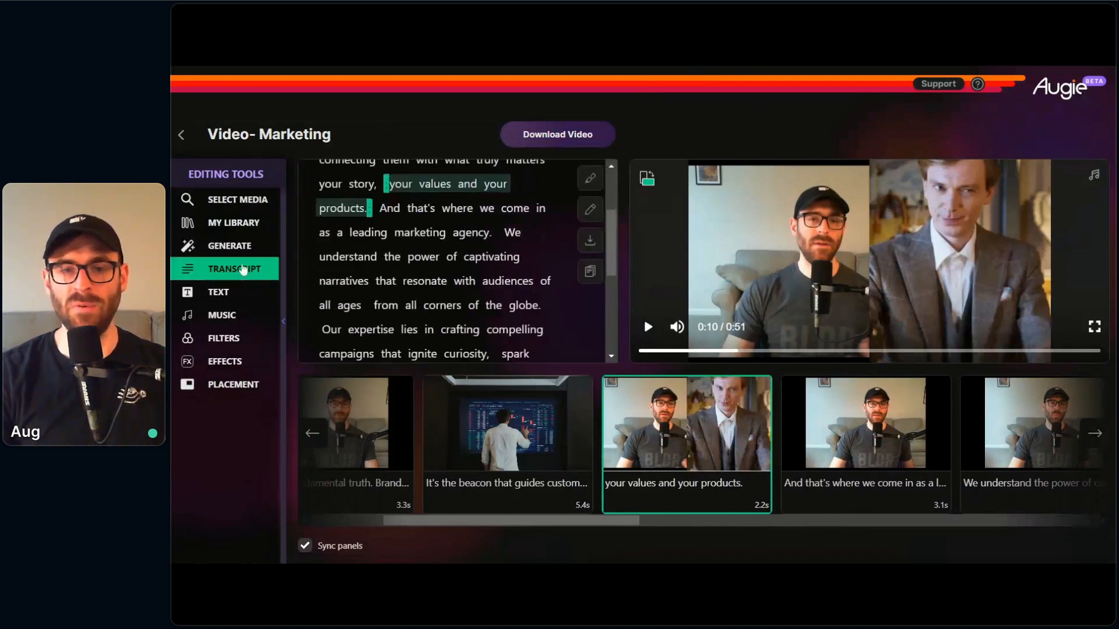
{"action": "left_click_drag", "start_coordinate": [370, 208], "coordinate": [476, 208]}
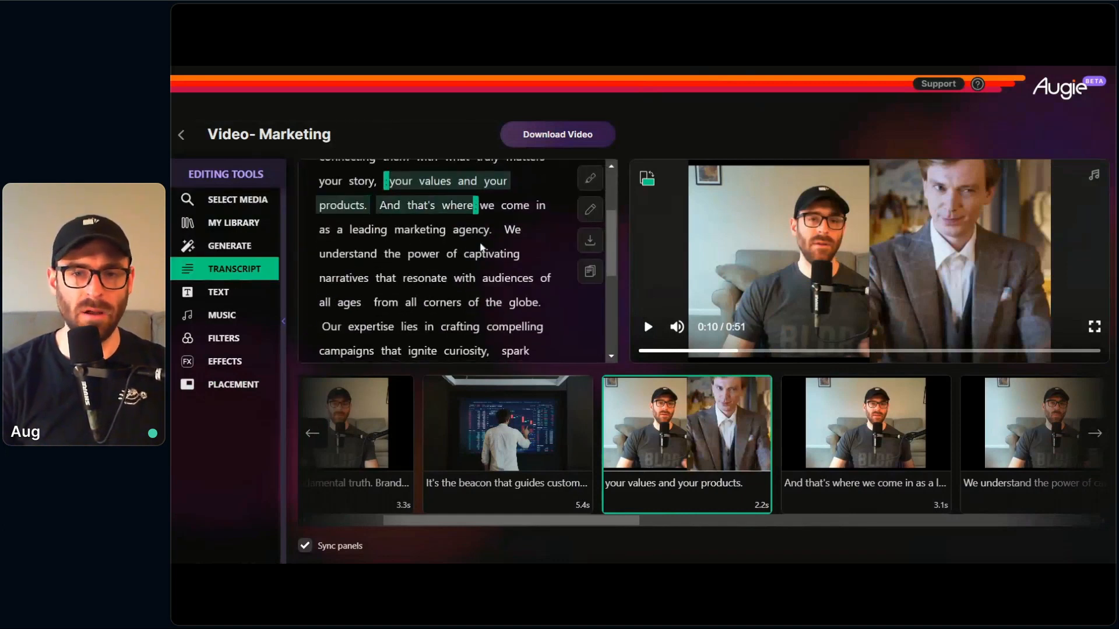
{"action": "mouse_move", "coordinate": [481, 248]}
{"action": "left_mouse_down"}
{"action": "mouse_move", "coordinate": [571, 236]}
{"action": "mouse_move", "coordinate": [483, 269]}
{"action": "left_mouse_up"}
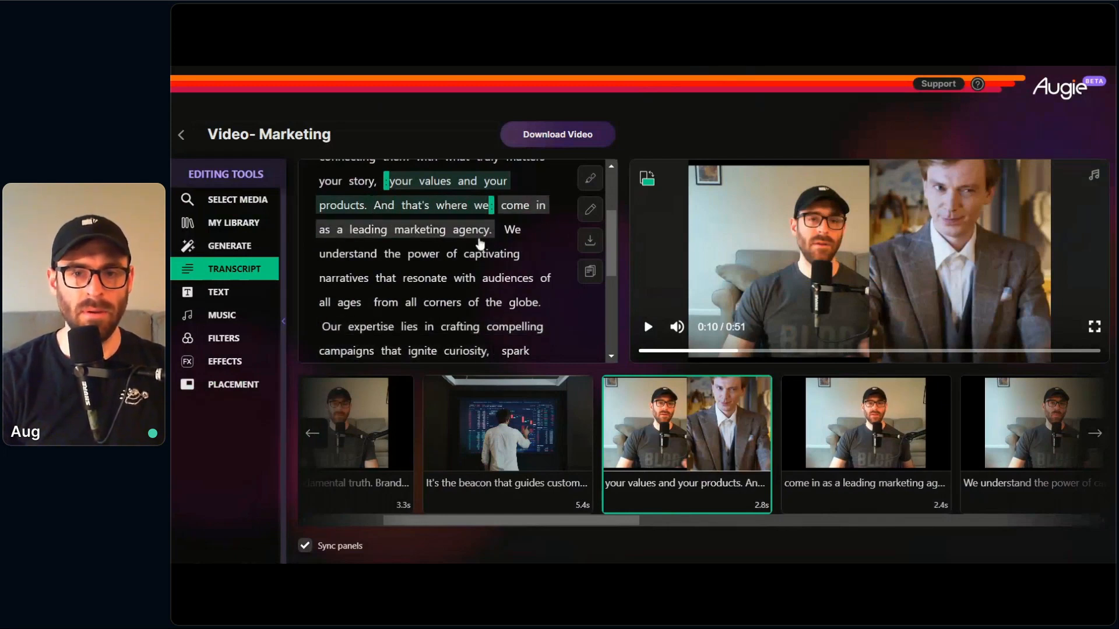
{"action": "scroll", "coordinate": [480, 244], "scroll_direction": "up", "scroll_amount": 1}
{"action": "left_click", "coordinate": [461, 233]}
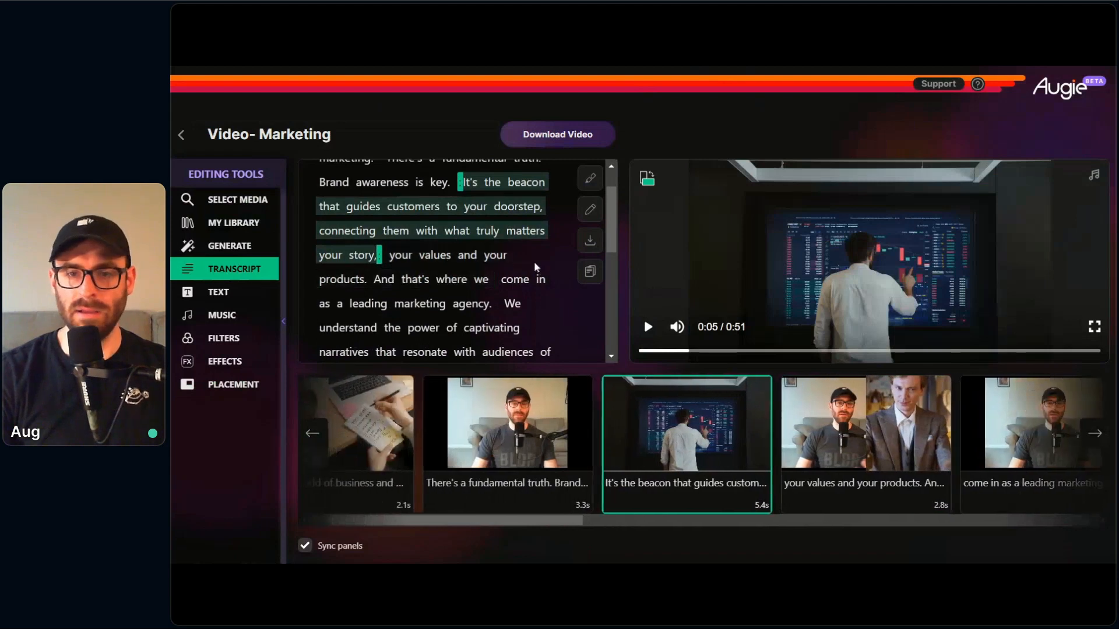
Step: Return to the dashboard and look through the row of featured videos and tips
{"action": "scroll", "coordinate": [542, 251], "scroll_direction": "up", "scroll_amount": 1}
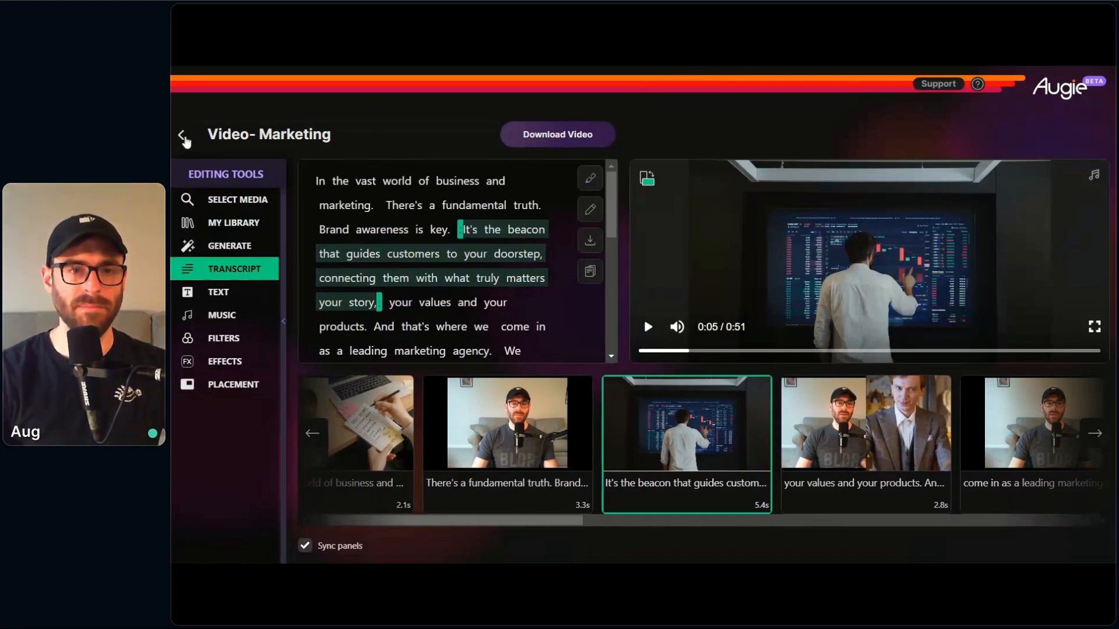
{"action": "left_click", "coordinate": [184, 138]}
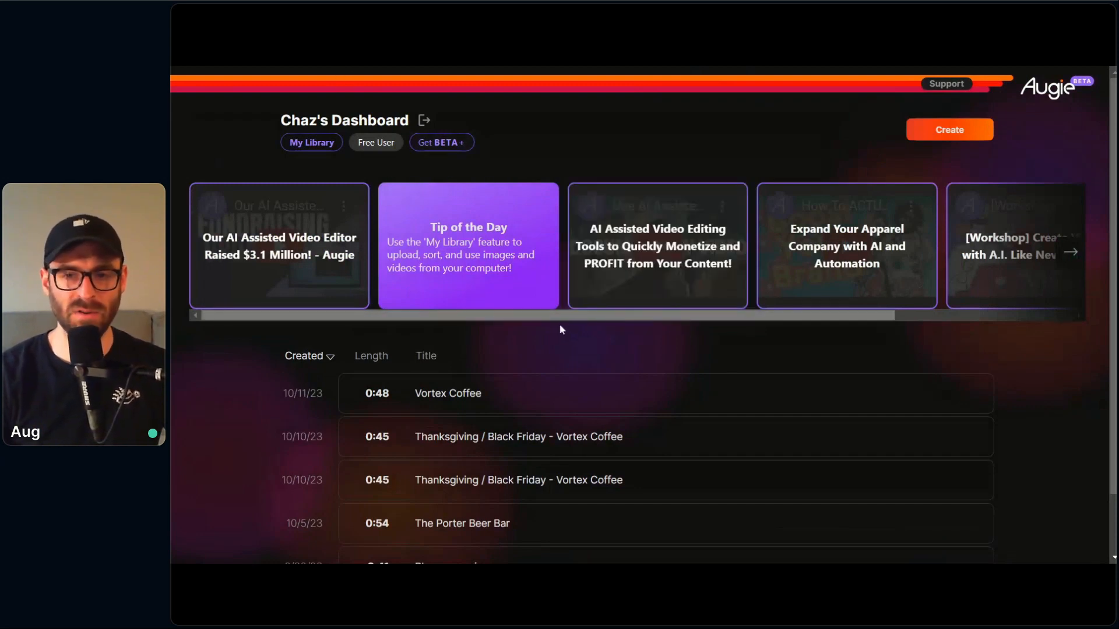
{"action": "scroll", "coordinate": [577, 321], "scroll_direction": "right", "scroll_amount": 1}
{"action": "scroll", "coordinate": [581, 322], "scroll_direction": "right", "scroll_amount": 2}
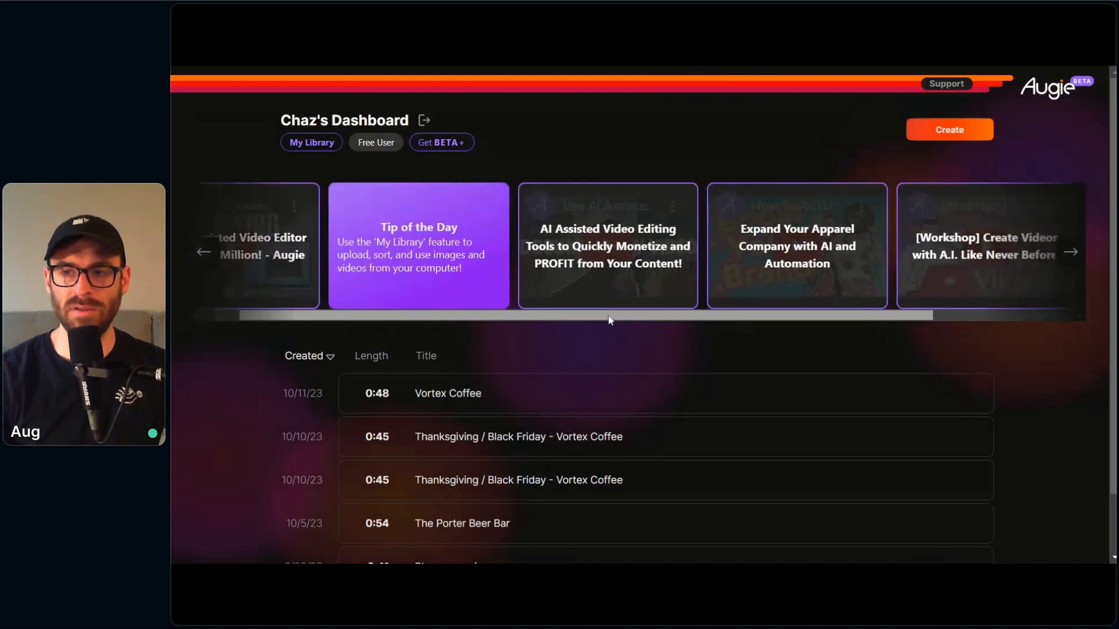
{"action": "scroll", "coordinate": [415, 282], "scroll_direction": "left", "scroll_amount": 2}
Step: Start a new project from an existing script and enter "My name is" followed by the presenter's first name as the script
{"action": "left_click", "coordinate": [919, 136]}
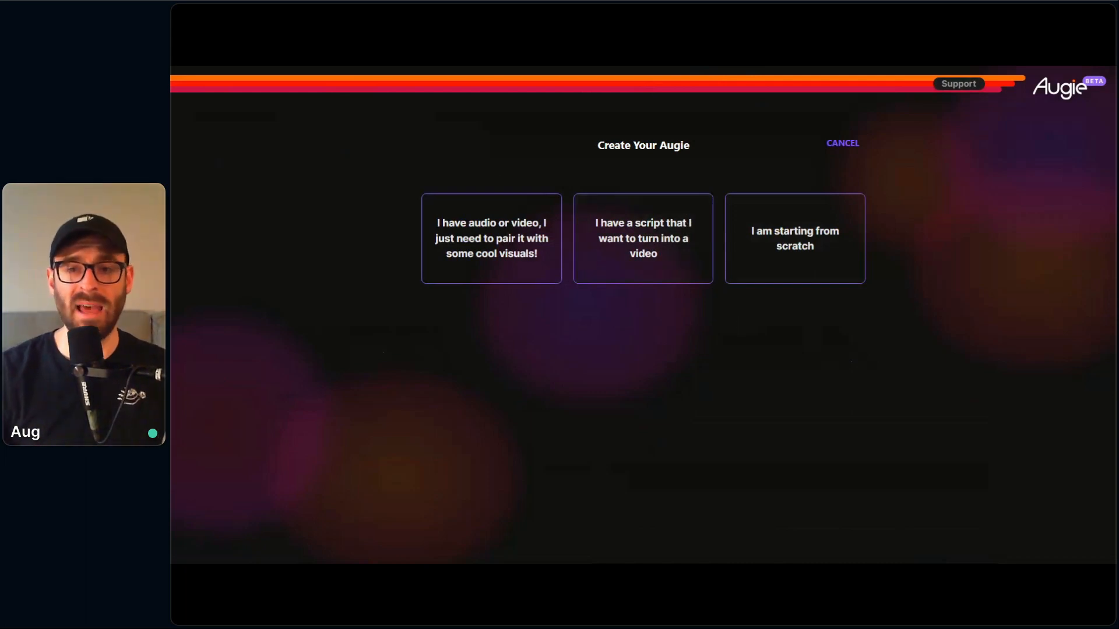
{"action": "left_click", "coordinate": [635, 274]}
{"action": "left_click", "coordinate": [631, 309]}
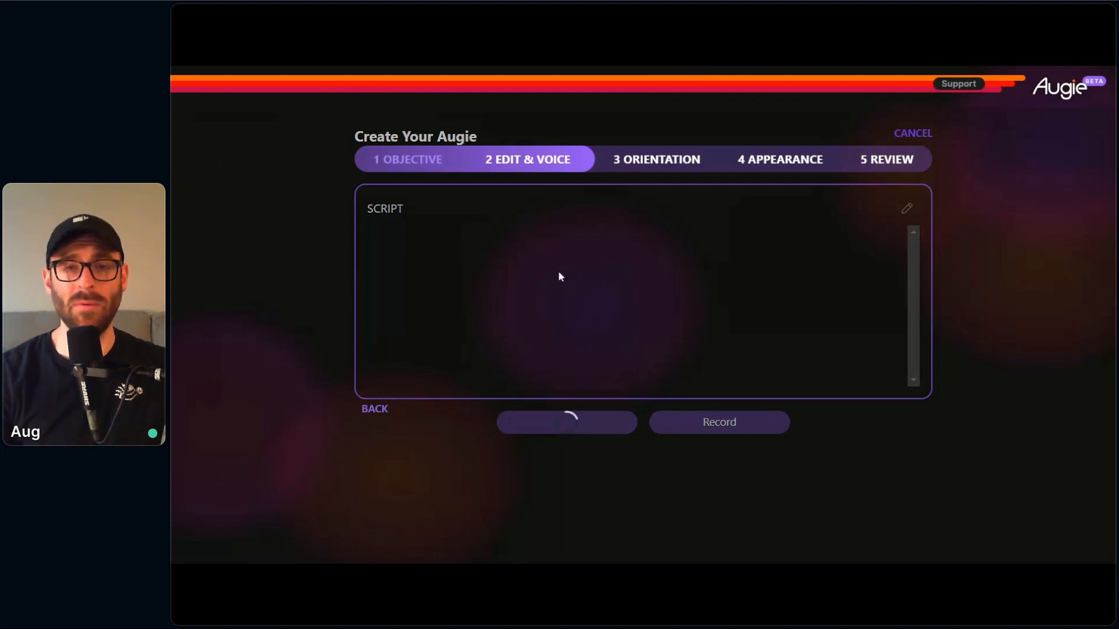
{"action": "left_click", "coordinate": [412, 252]}
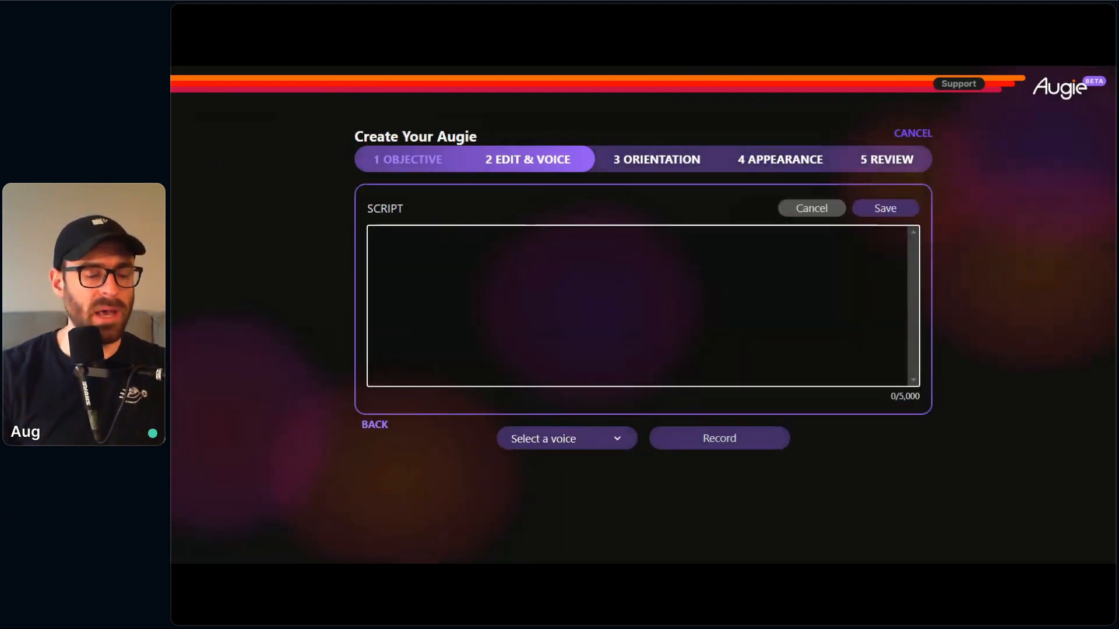
{"action": "type", "text": "My name "}
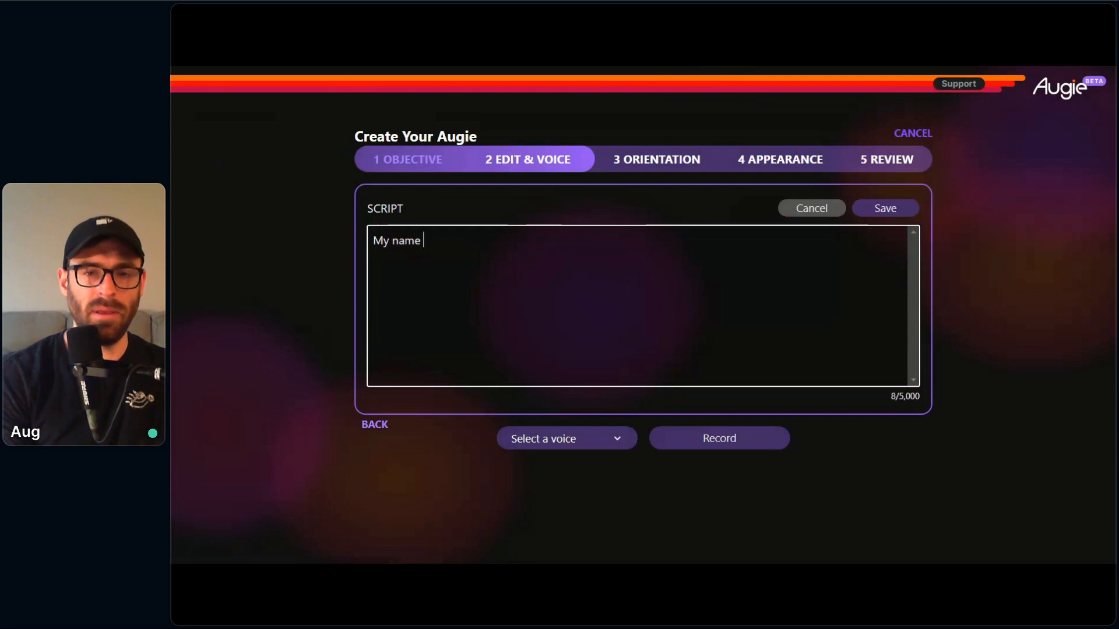
{"action": "type", "text": "is Chaz"}
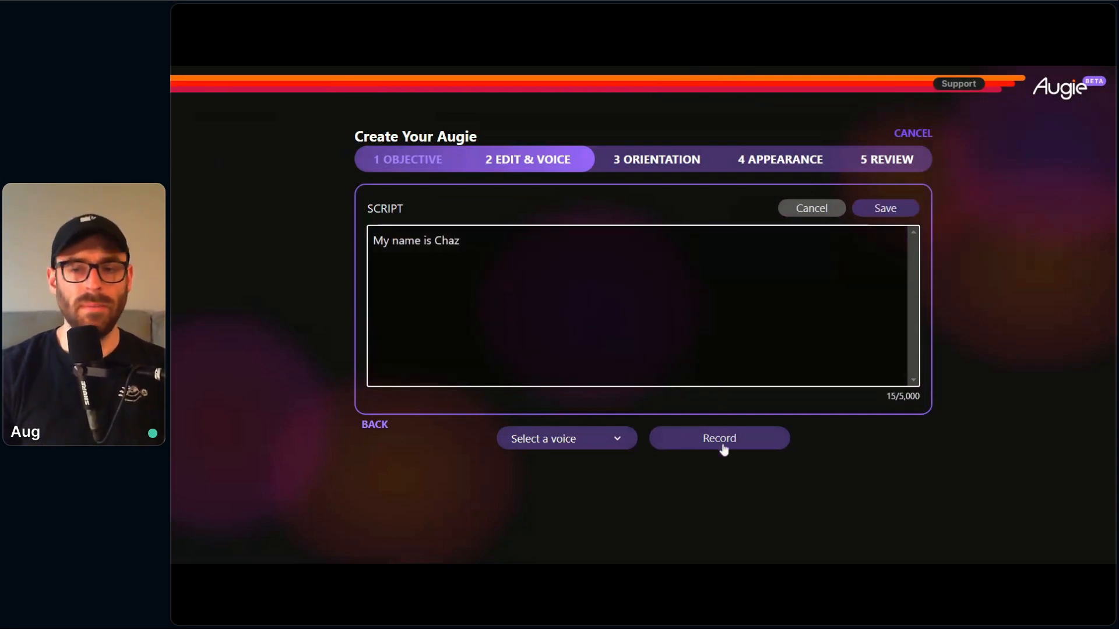
Step: Open the audio recorder for the script and close it without recording
{"action": "left_click", "coordinate": [747, 452]}
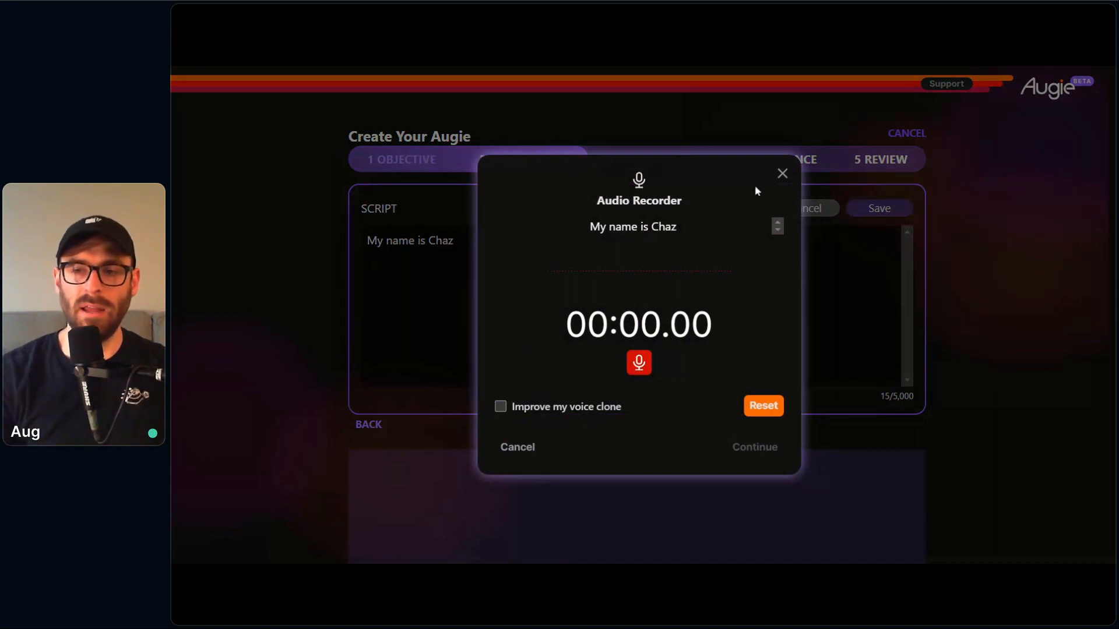
{"action": "left_click", "coordinate": [782, 173]}
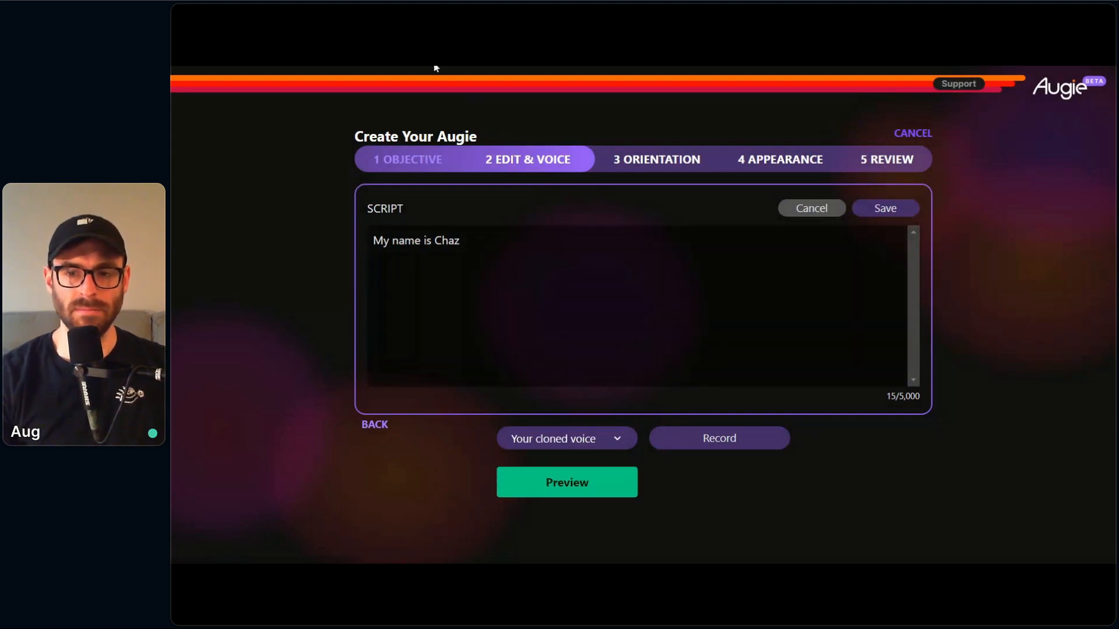
Step: Generate and play the script's narration in the cloned voice, and cancel the new project
{"action": "left_click", "coordinate": [568, 484]}
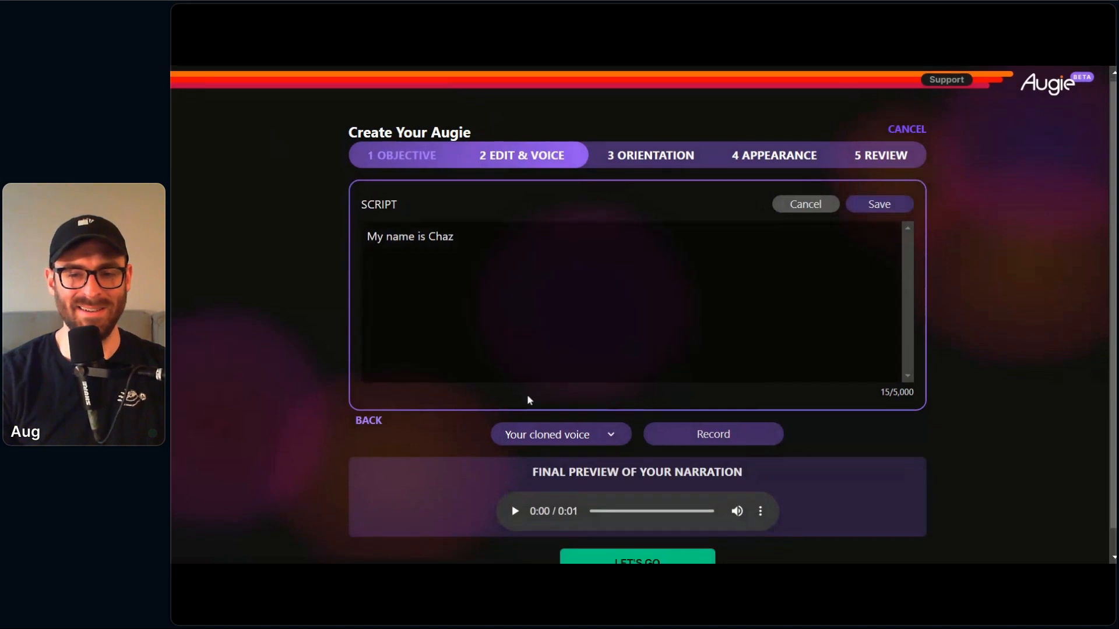
{"action": "scroll", "coordinate": [521, 443], "scroll_direction": "down", "scroll_amount": 1}
{"action": "left_click", "coordinate": [514, 486]}
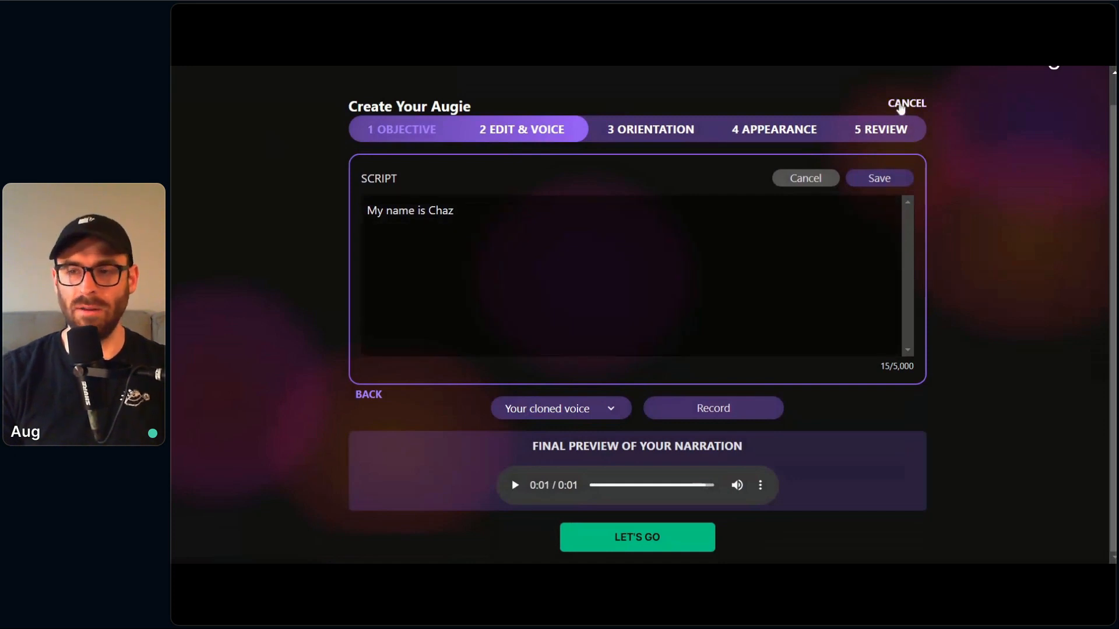
{"action": "left_click", "coordinate": [902, 106]}
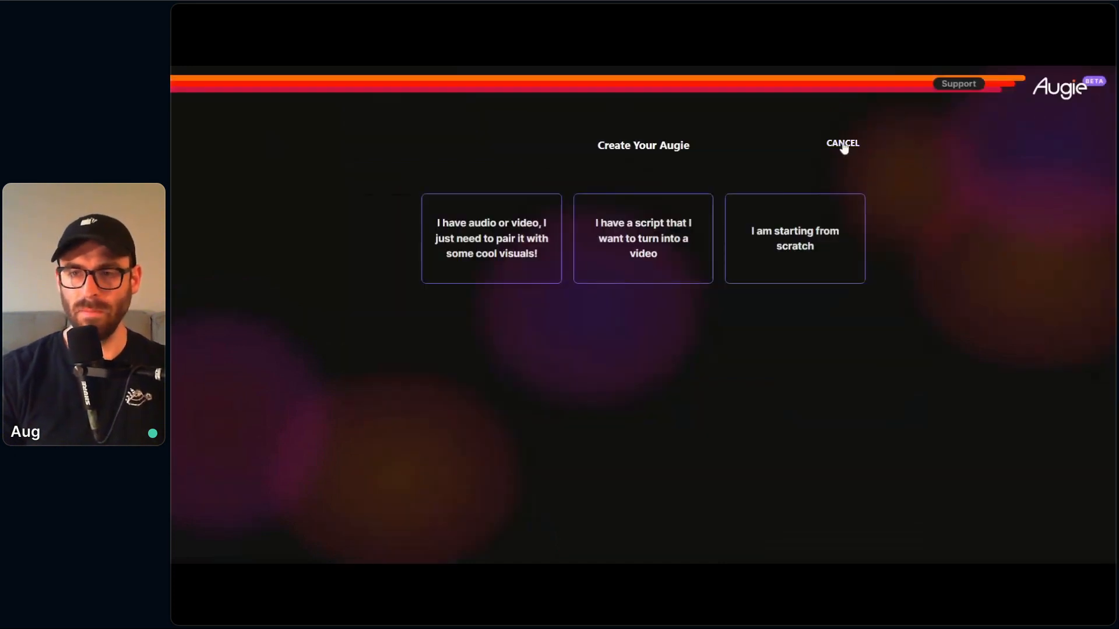
{"action": "left_click", "coordinate": [842, 144]}
Step: Duplicate the Vortex Coffee project and switch the opened copy to vertical orientation
{"action": "scroll", "coordinate": [484, 206], "scroll_direction": "down", "scroll_amount": 1}
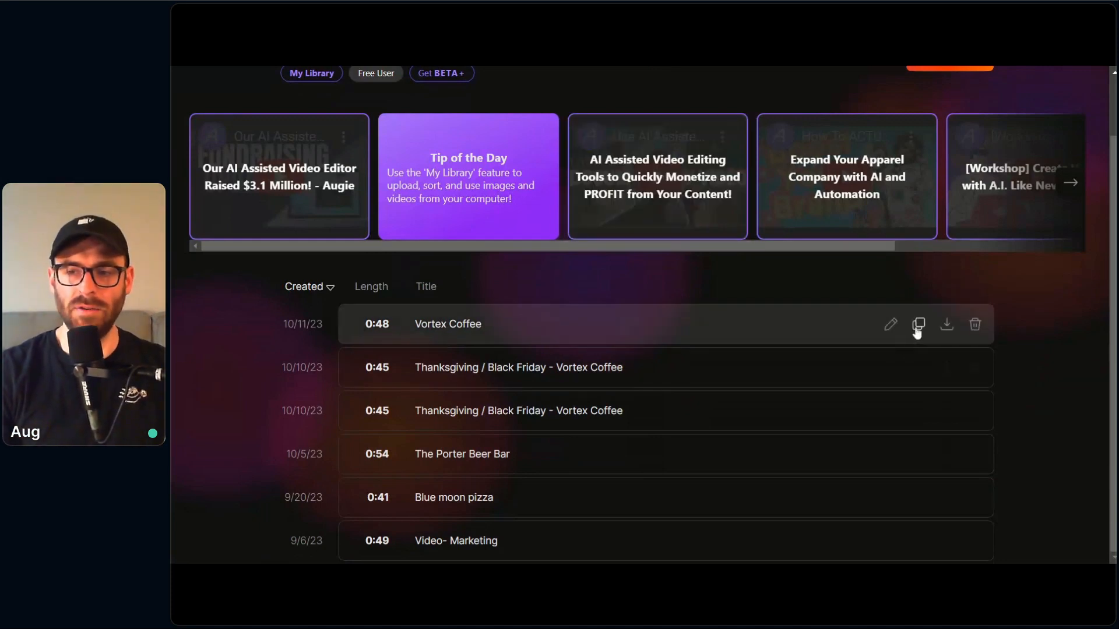
{"action": "left_click", "coordinate": [918, 324]}
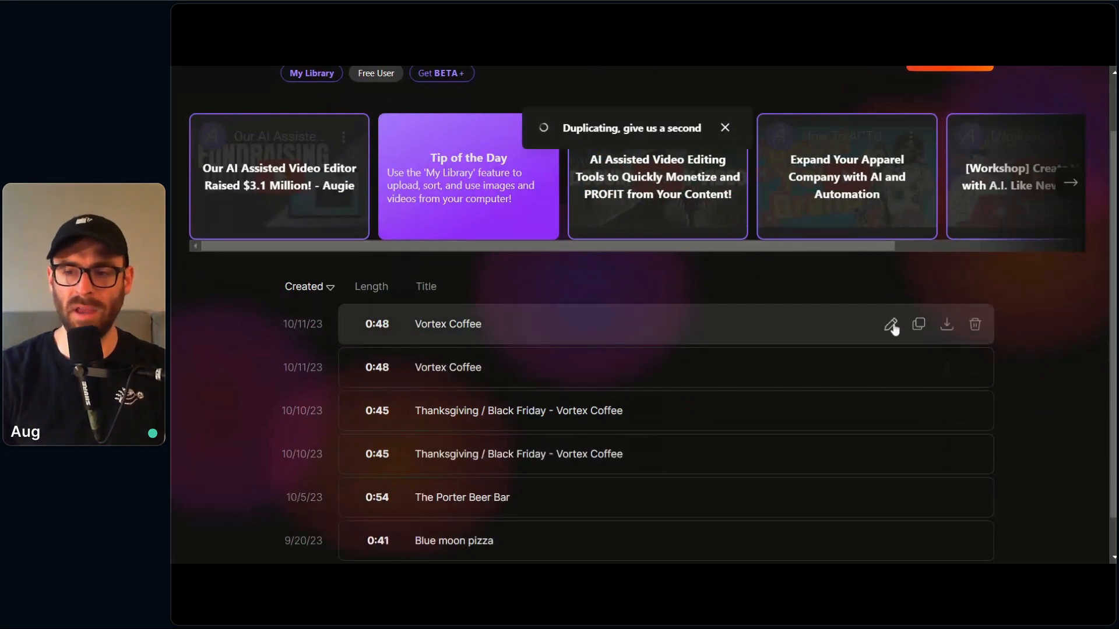
{"action": "left_click", "coordinate": [892, 325]}
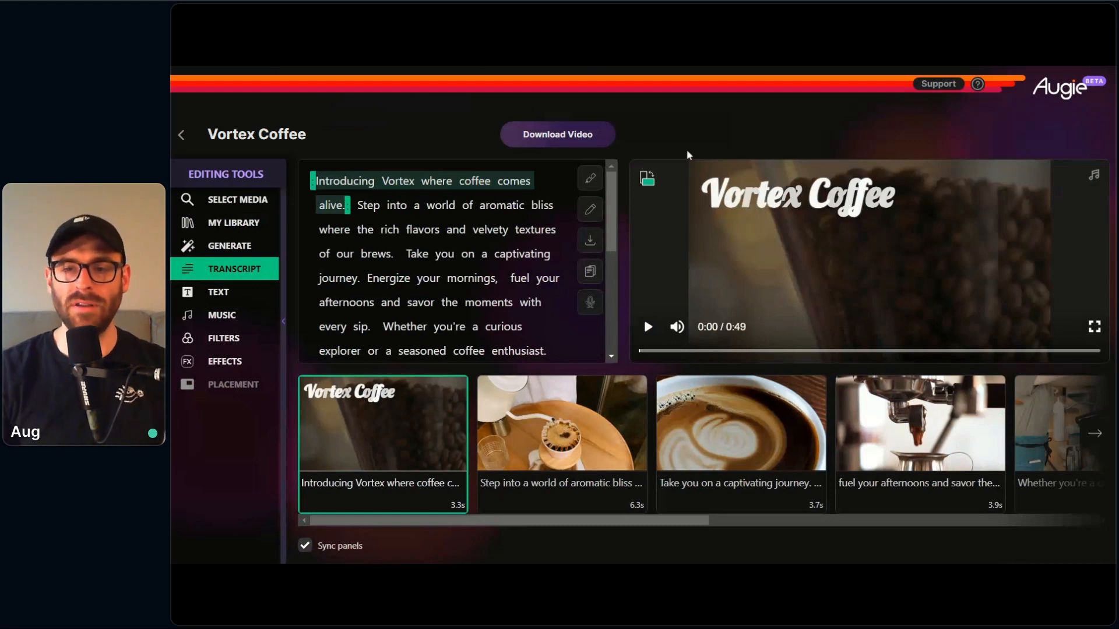
{"action": "left_click", "coordinate": [641, 180]}
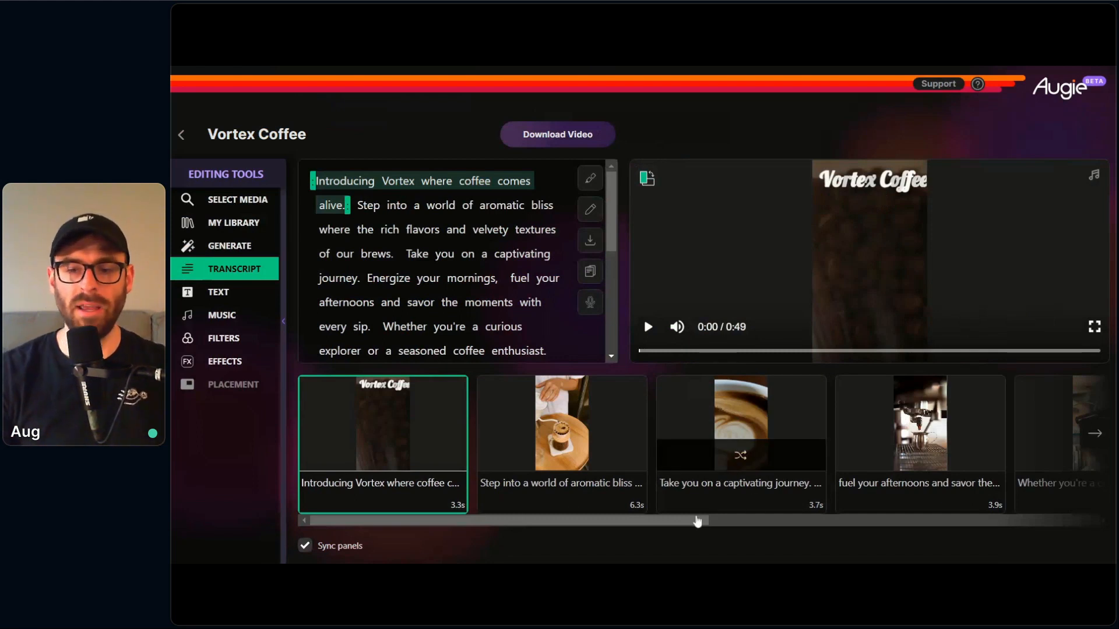
Step: Replace the media of the "Take you on a captivating journey" clip with the vertical video of a white coffee cup and saucer
{"action": "left_click_drag", "start_coordinate": [688, 523], "coordinate": [789, 522]}
{"action": "left_click", "coordinate": [533, 443]}
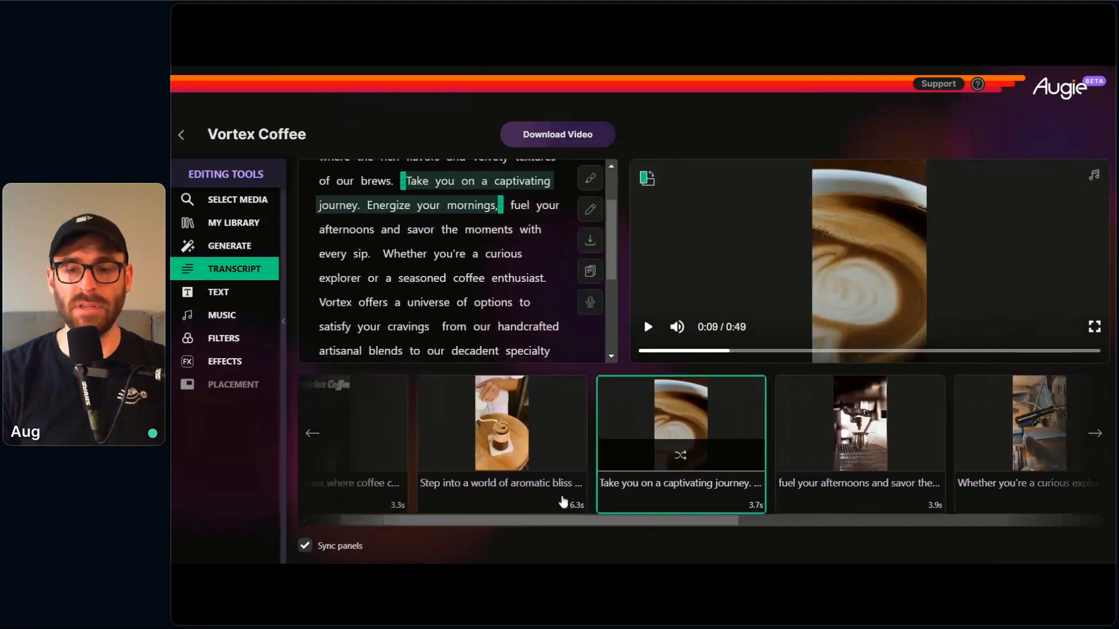
{"action": "left_click", "coordinate": [271, 205]}
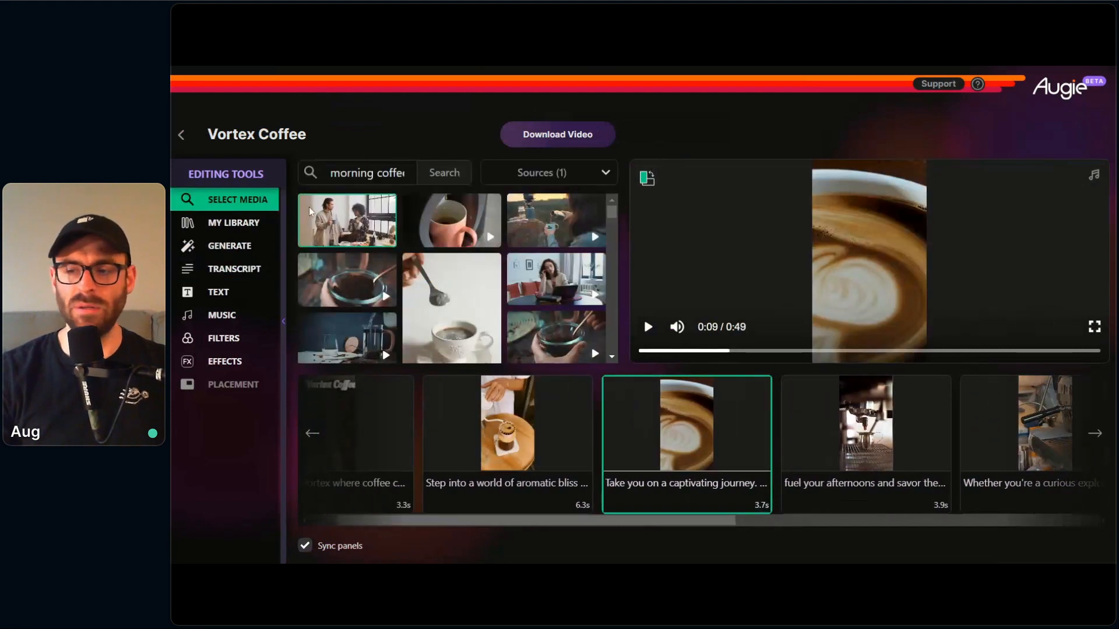
{"action": "scroll", "coordinate": [463, 276], "scroll_direction": "down", "scroll_amount": 1}
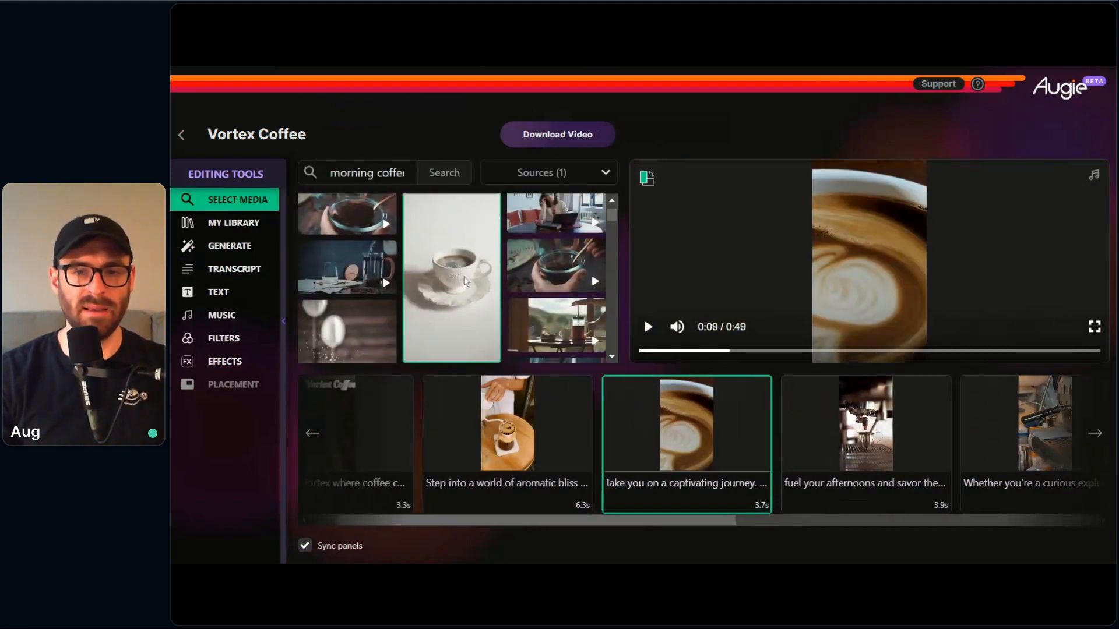
{"action": "left_click_drag", "start_coordinate": [464, 277], "coordinate": [677, 493]}
Step: Replace the media of the "There's something for everyone" clip with the vertical "coffee friends" video of women standing by a window
{"action": "left_click_drag", "start_coordinate": [617, 527], "coordinate": [893, 515]}
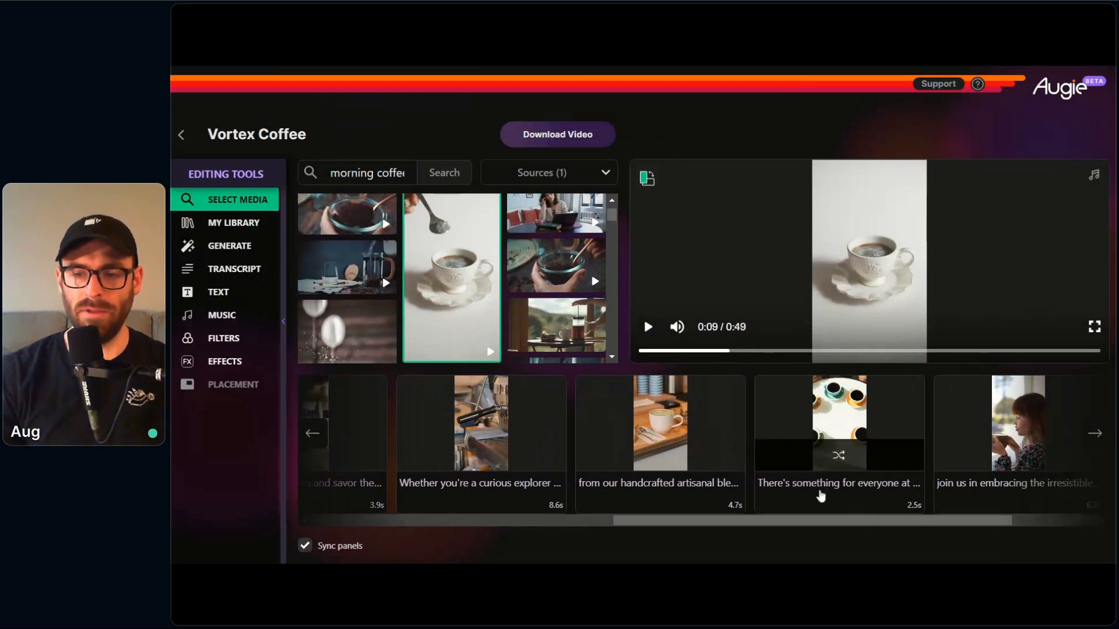
{"action": "left_click", "coordinate": [821, 496]}
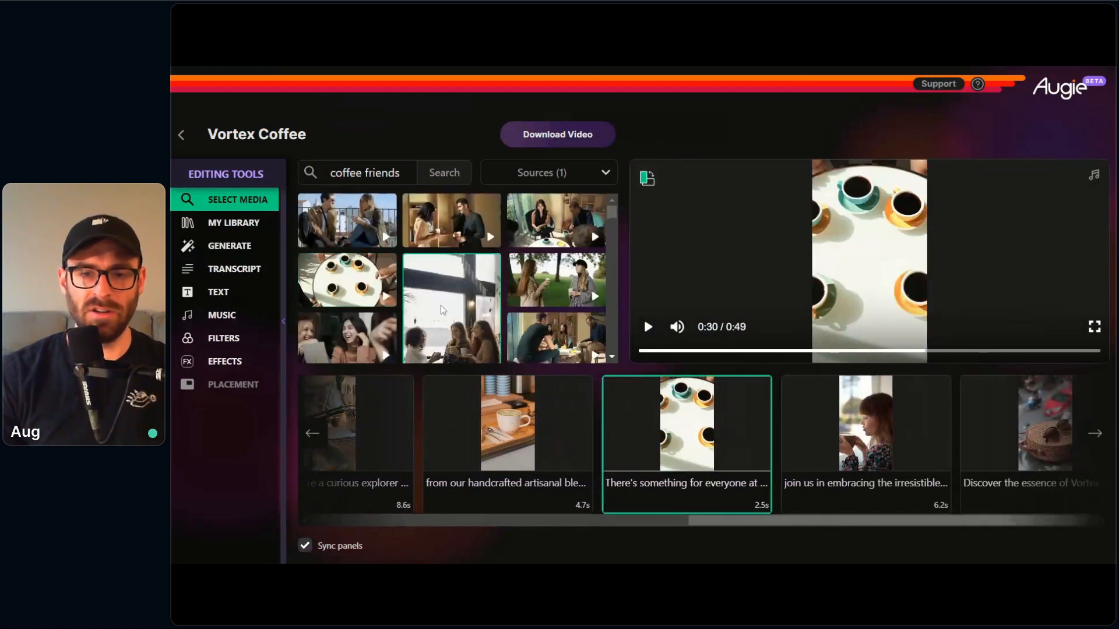
{"action": "left_click", "coordinate": [446, 312]}
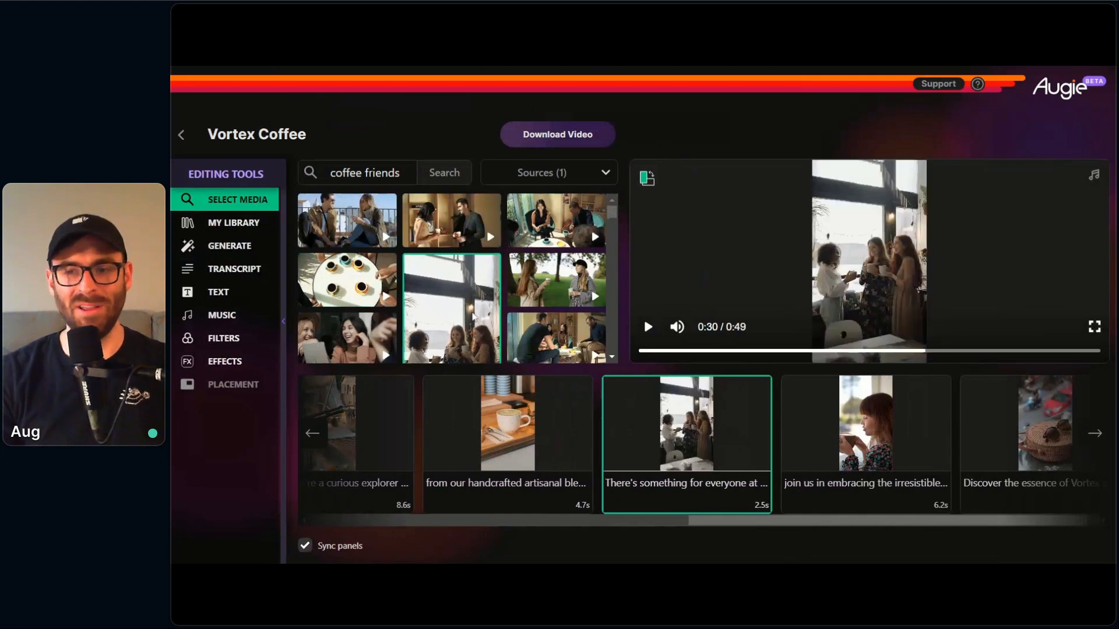
{"action": "mouse_move", "coordinate": [756, 403]}
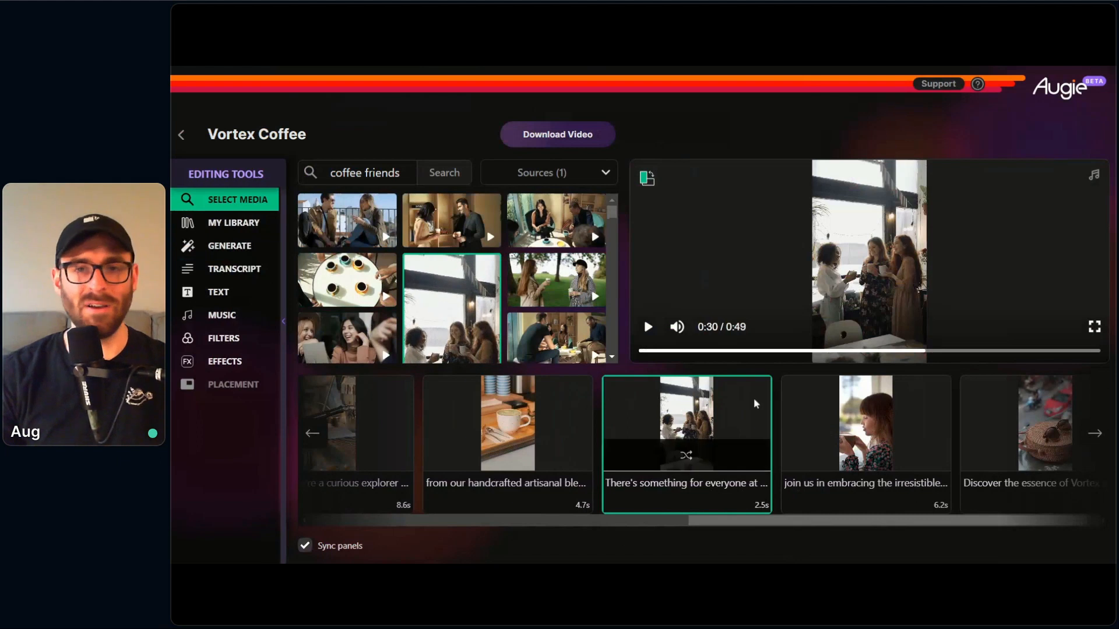
Step: Play a short preview of the "join us in embracing the irresistible" clip
{"action": "left_click", "coordinate": [859, 500]}
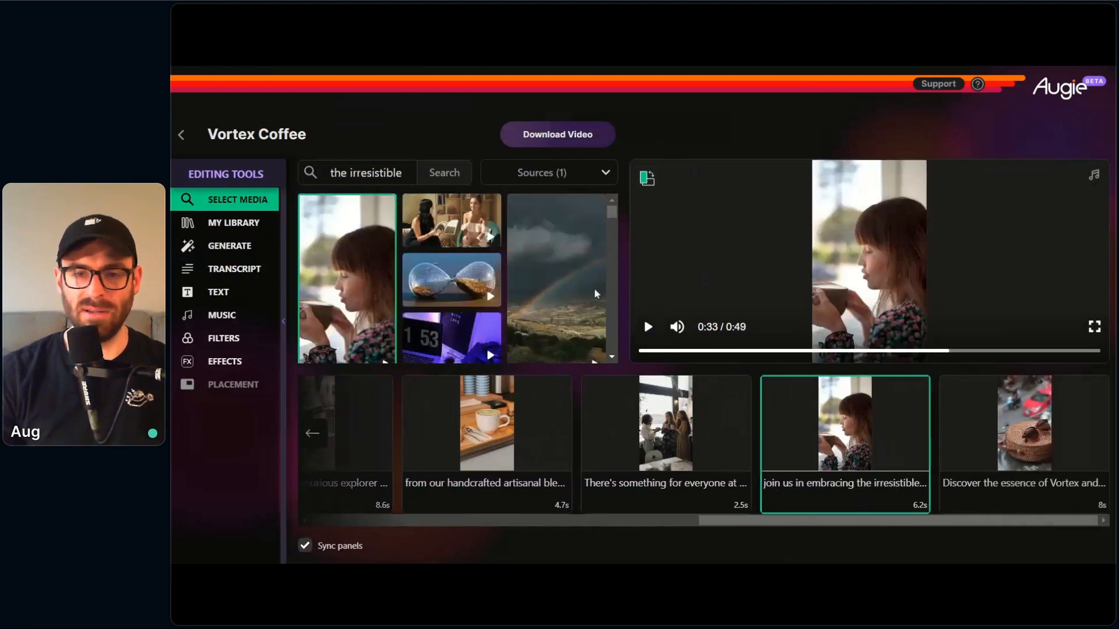
{"action": "left_click", "coordinate": [649, 328]}
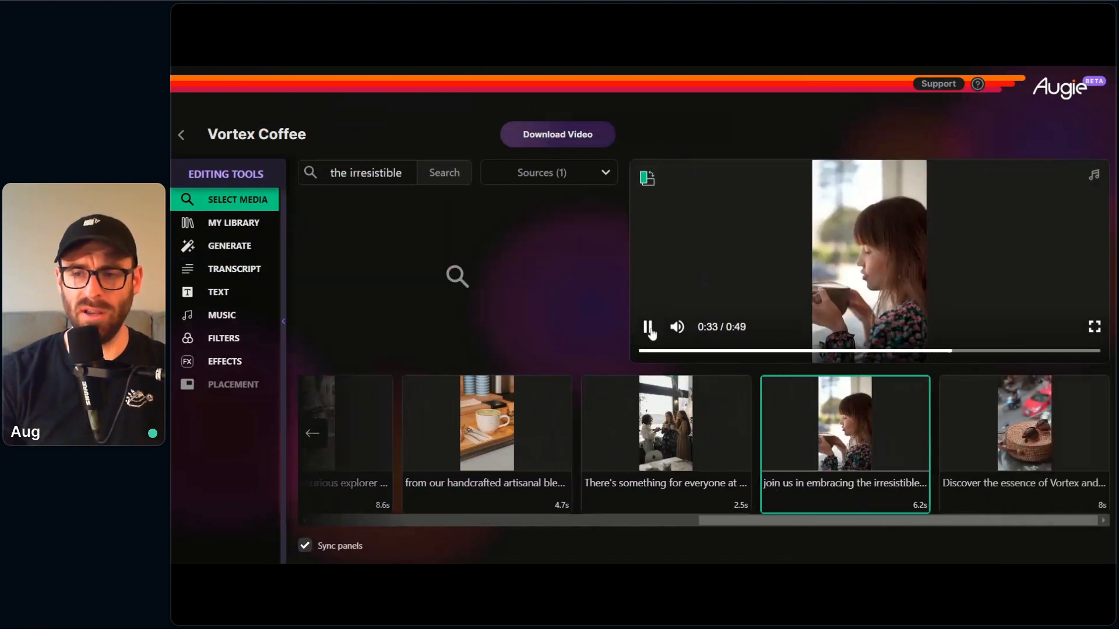
{"action": "left_click", "coordinate": [649, 328]}
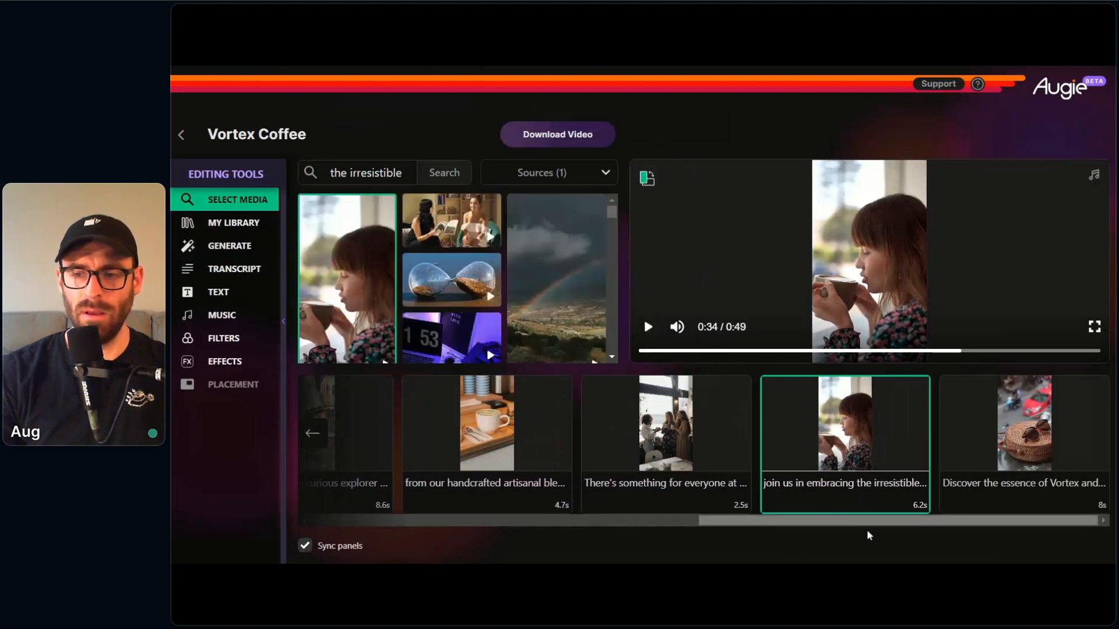
Step: Replace the media of the "Discover the essence of Vortex" clip with the vertical video of coffee splashing from a white mug
{"action": "left_click", "coordinate": [1012, 492]}
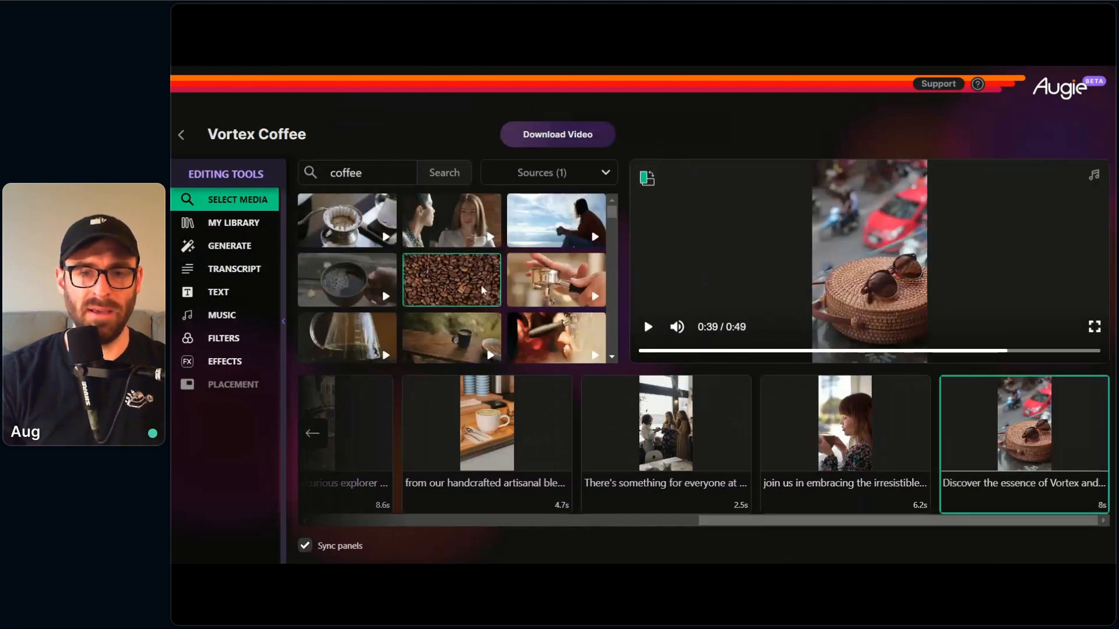
{"action": "scroll", "coordinate": [482, 291], "scroll_direction": "down", "scroll_amount": 5}
{"action": "left_click", "coordinate": [366, 275]}
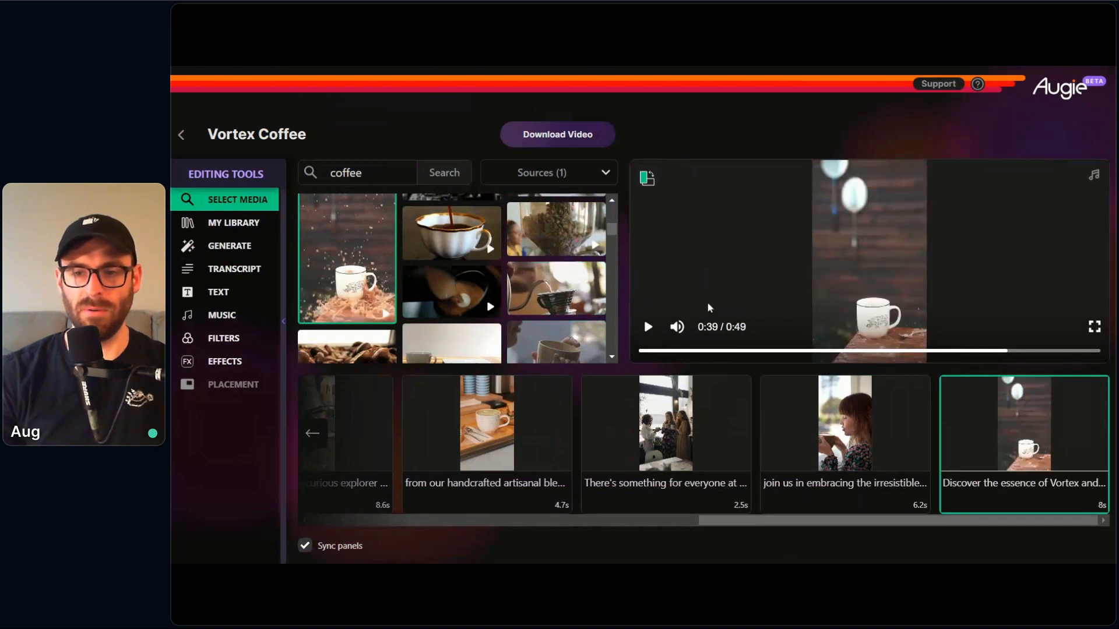
Step: Preview the "Discover the essence of Vortex" clip with its coffee splash, and review the clips back to the beginning
{"action": "left_click", "coordinate": [648, 327]}
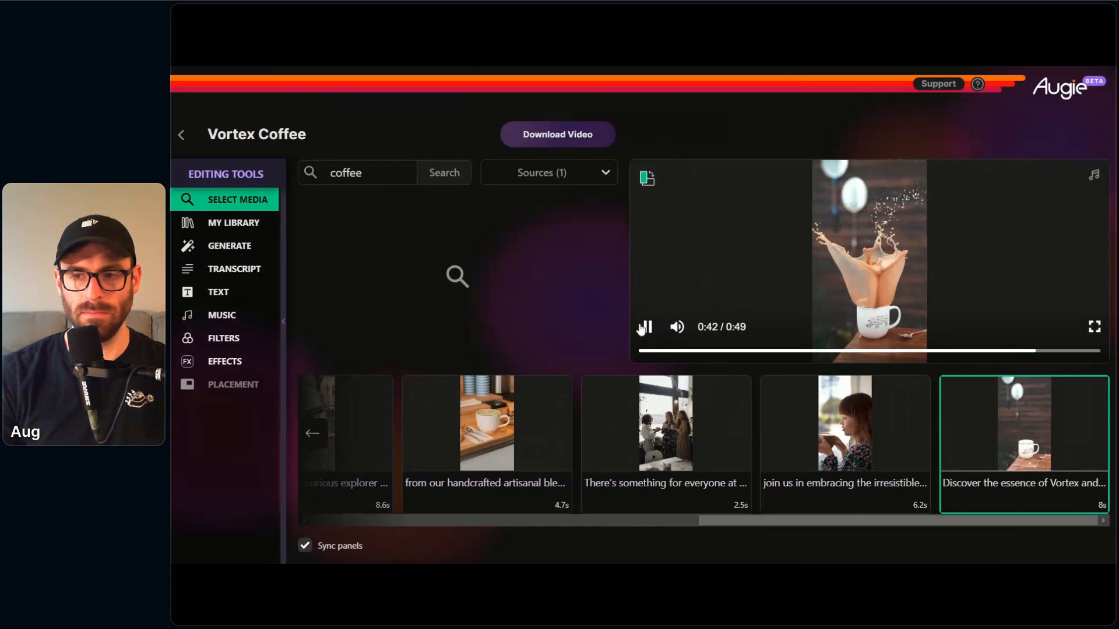
{"action": "left_click", "coordinate": [643, 327]}
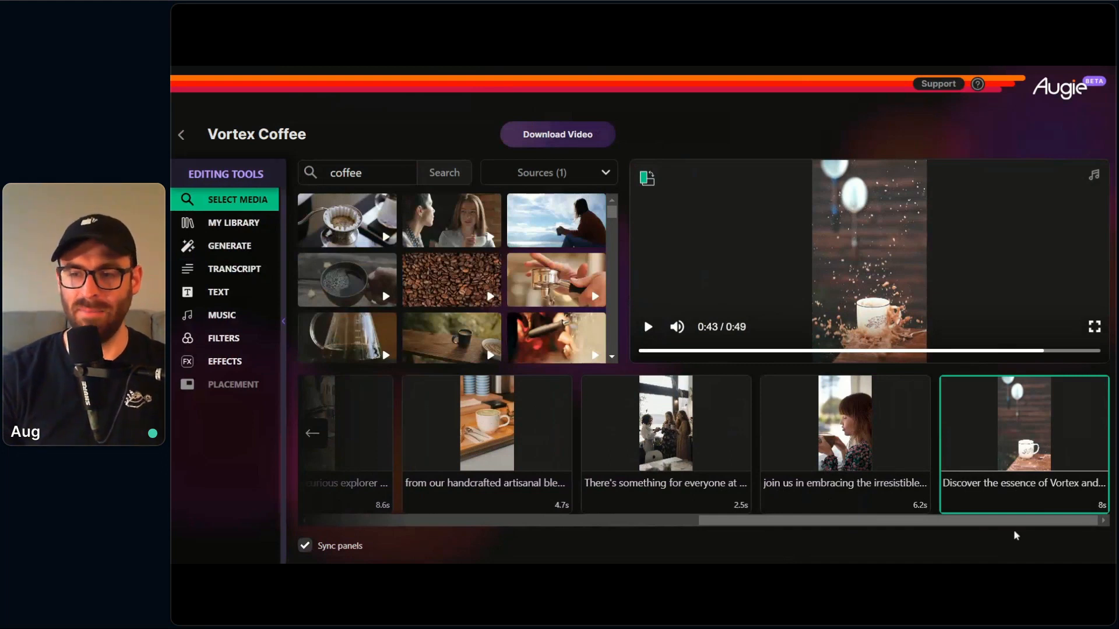
{"action": "left_click_drag", "start_coordinate": [1027, 525], "coordinate": [530, 514]}
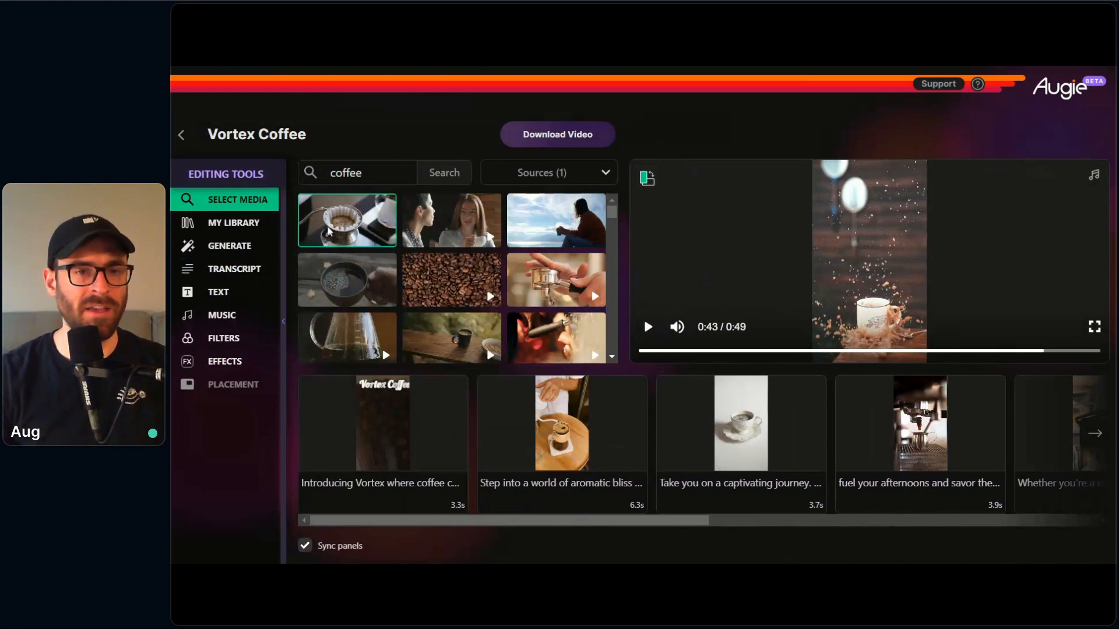
Step: Return to the dashboard and delete the lower of the two "Thanksgiving / Black Friday - Vortex Coffee" projects
{"action": "left_click", "coordinate": [181, 135]}
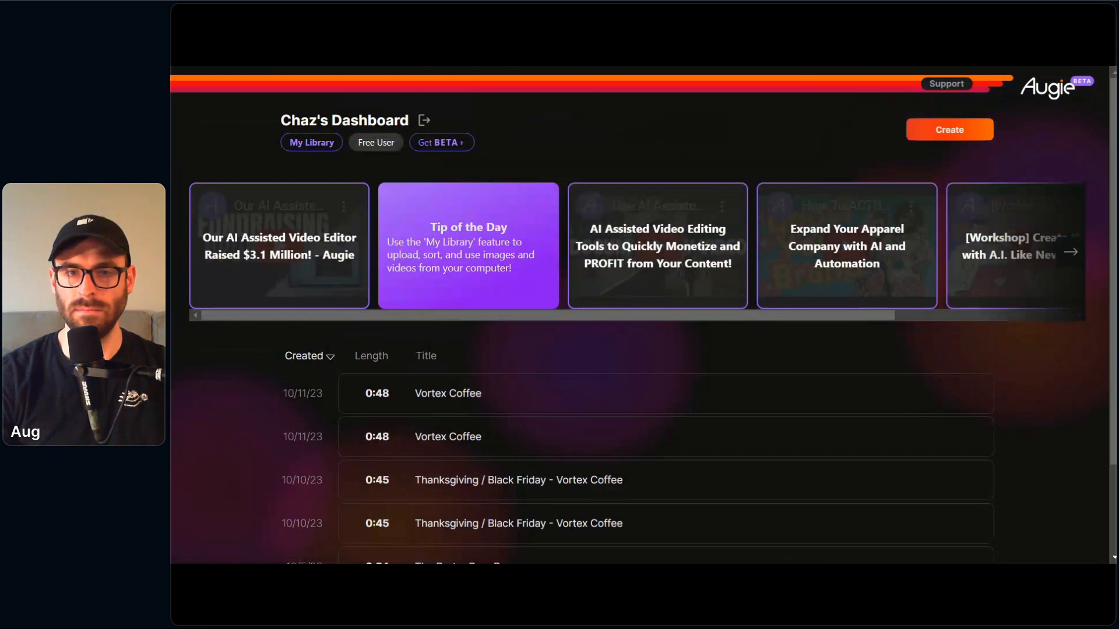
{"action": "scroll", "coordinate": [637, 280], "scroll_direction": "down", "scroll_amount": 2}
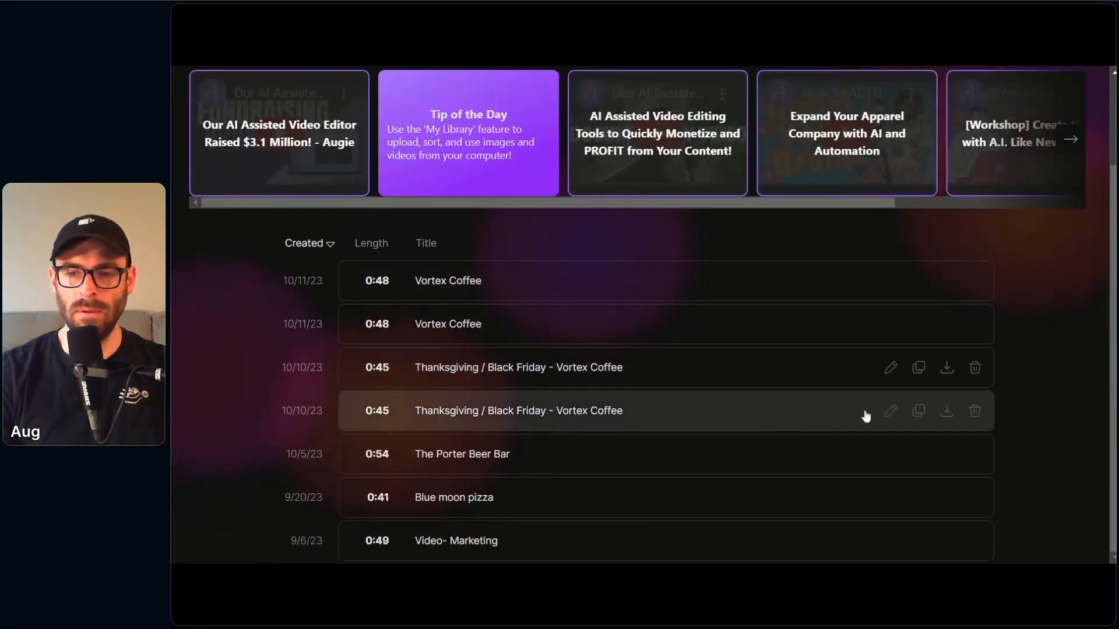
{"action": "left_click", "coordinate": [975, 411]}
{"action": "left_click", "coordinate": [670, 347]}
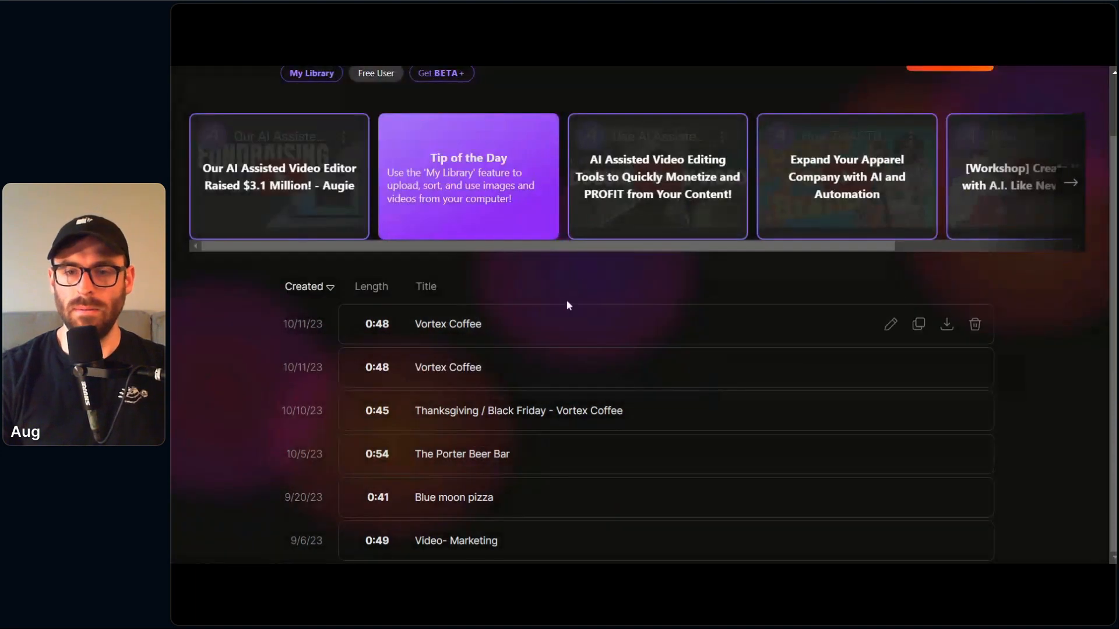
{"action": "scroll", "coordinate": [734, 280], "scroll_direction": "up", "scroll_amount": 2}
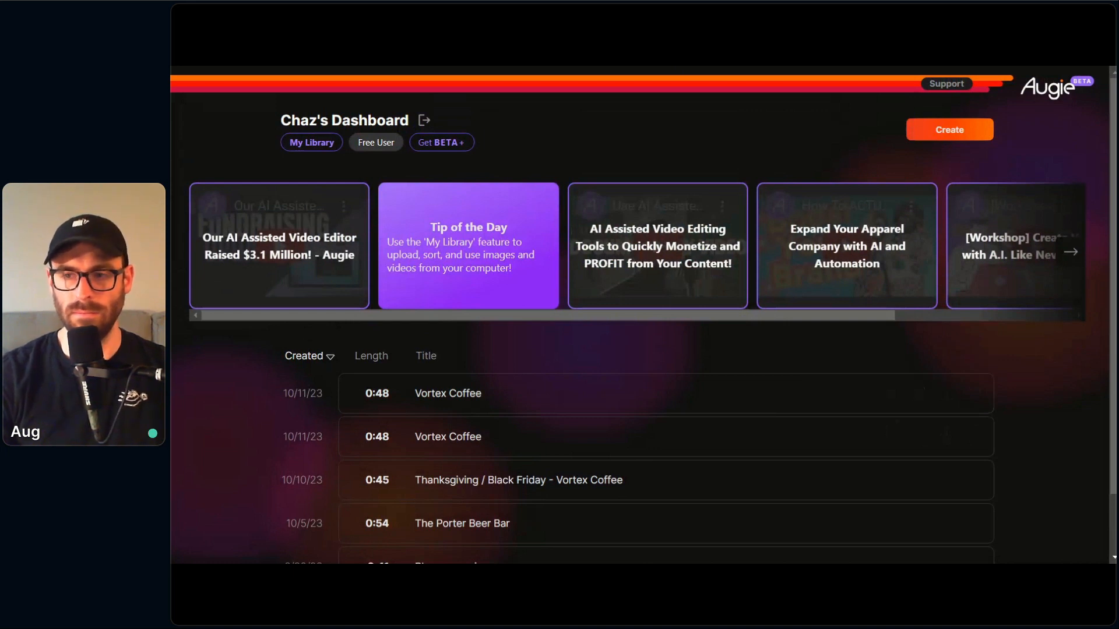
{"action": "mouse_move", "coordinate": [764, 189]}
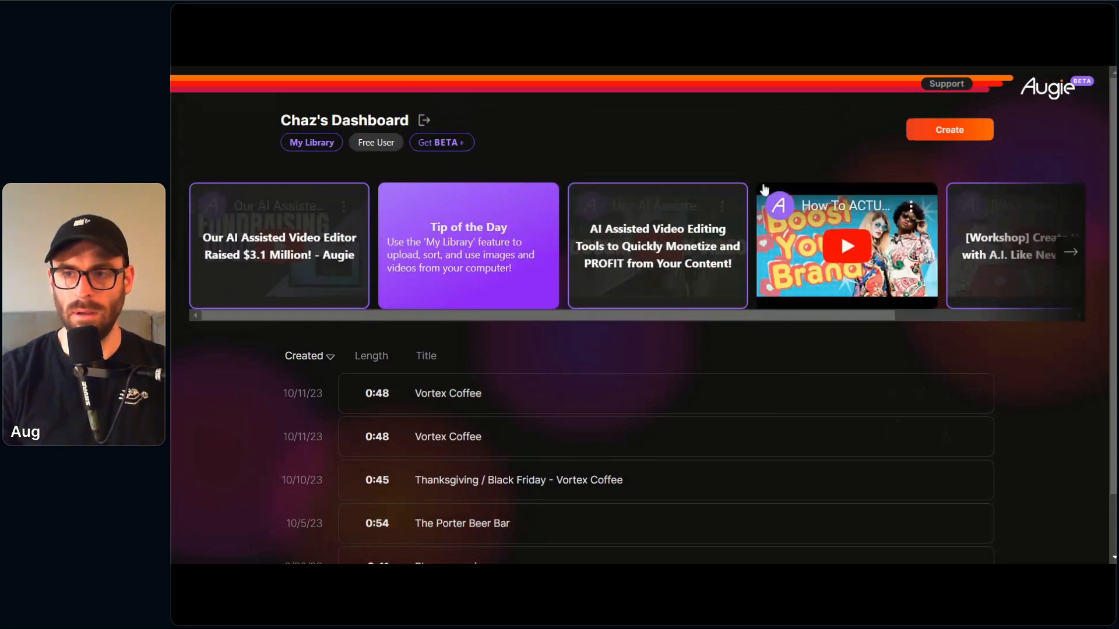